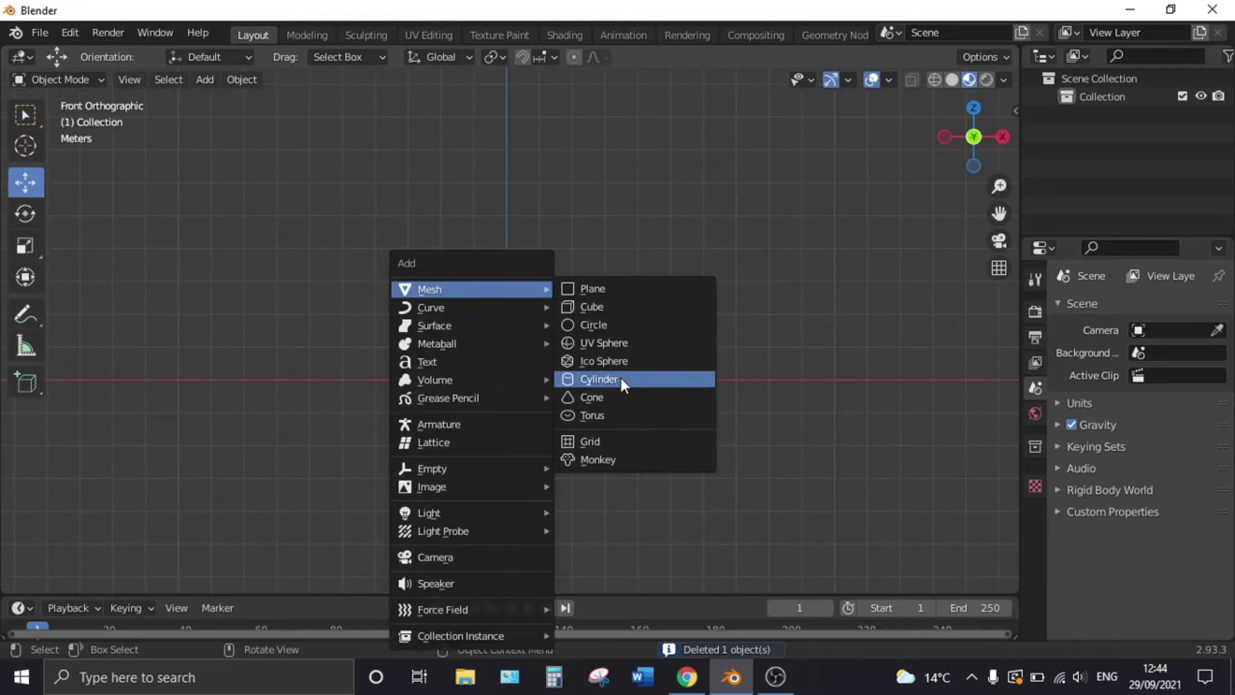
# Step: Add a cylinder with 6 vertices at the origin
pyautogui.click(620, 378)
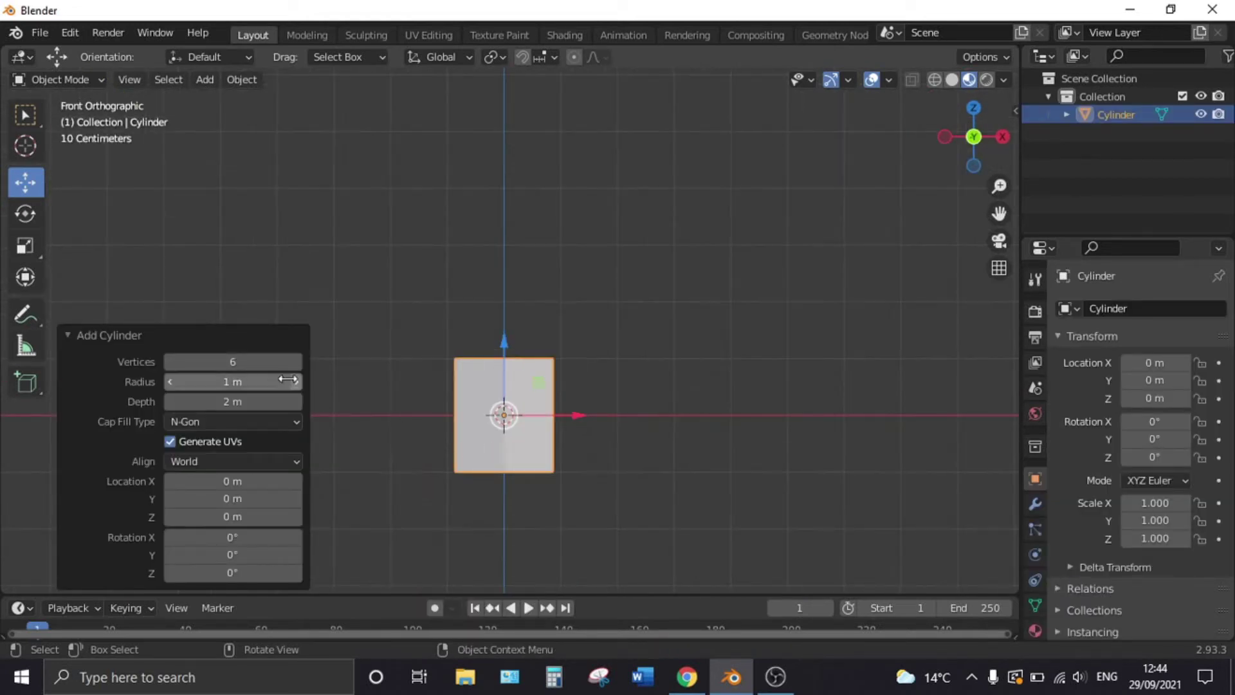
pyautogui.click(232, 361)
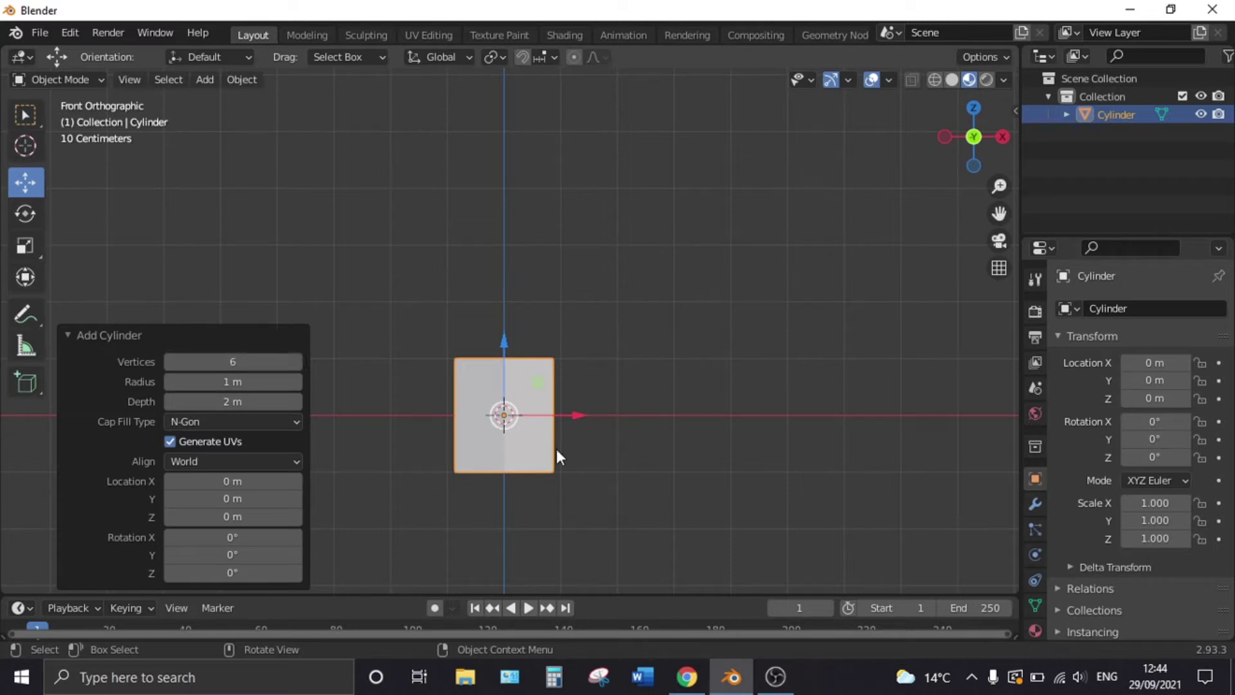
pyautogui.press('g')
pyautogui.press('z')
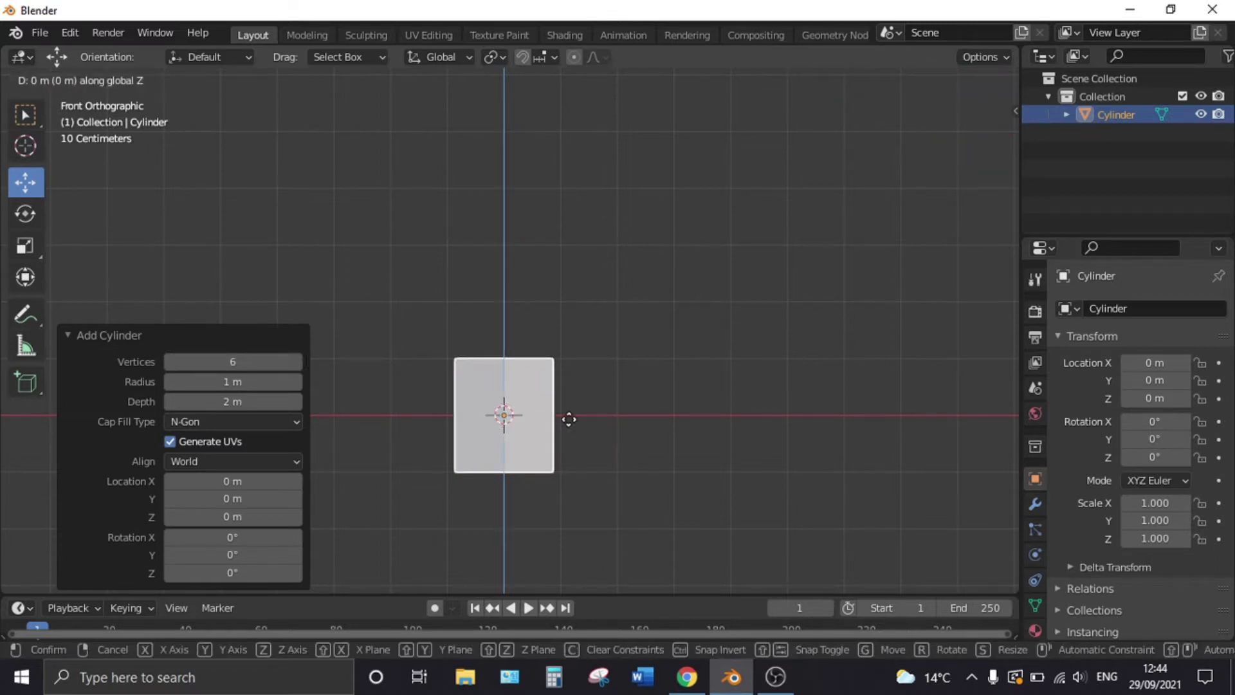
pyautogui.click(576, 384)
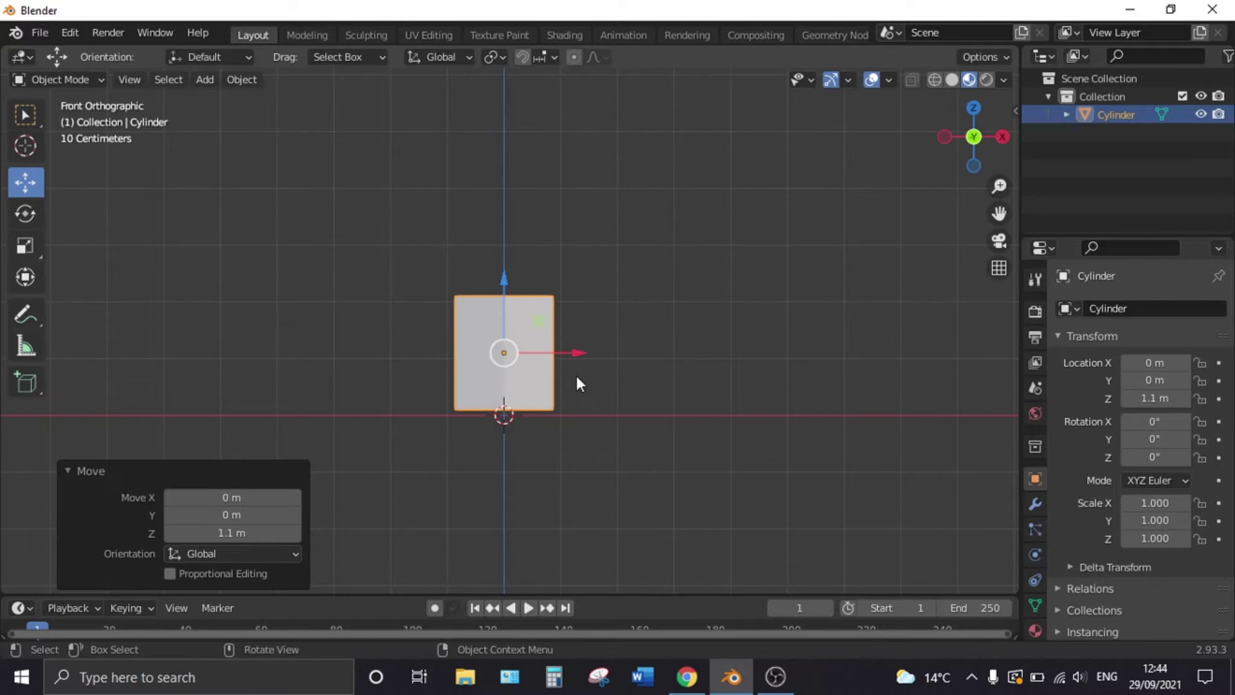
pyautogui.hotkey('ctrl', 'z')
# Step: Raise the six-sided cylinder to Z 1 m and enter Edit Mode
pyautogui.scroll(-2, 557, 446)
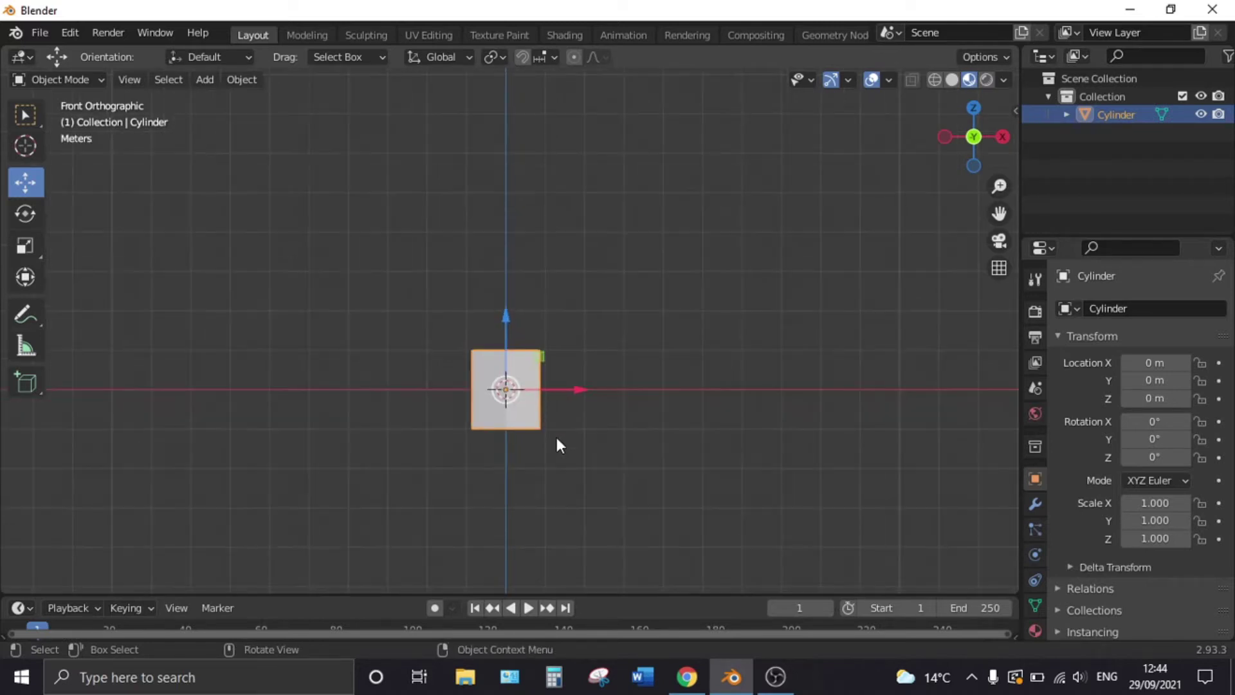
pyautogui.press('g')
pyautogui.press('z')
pyautogui.click(561, 402)
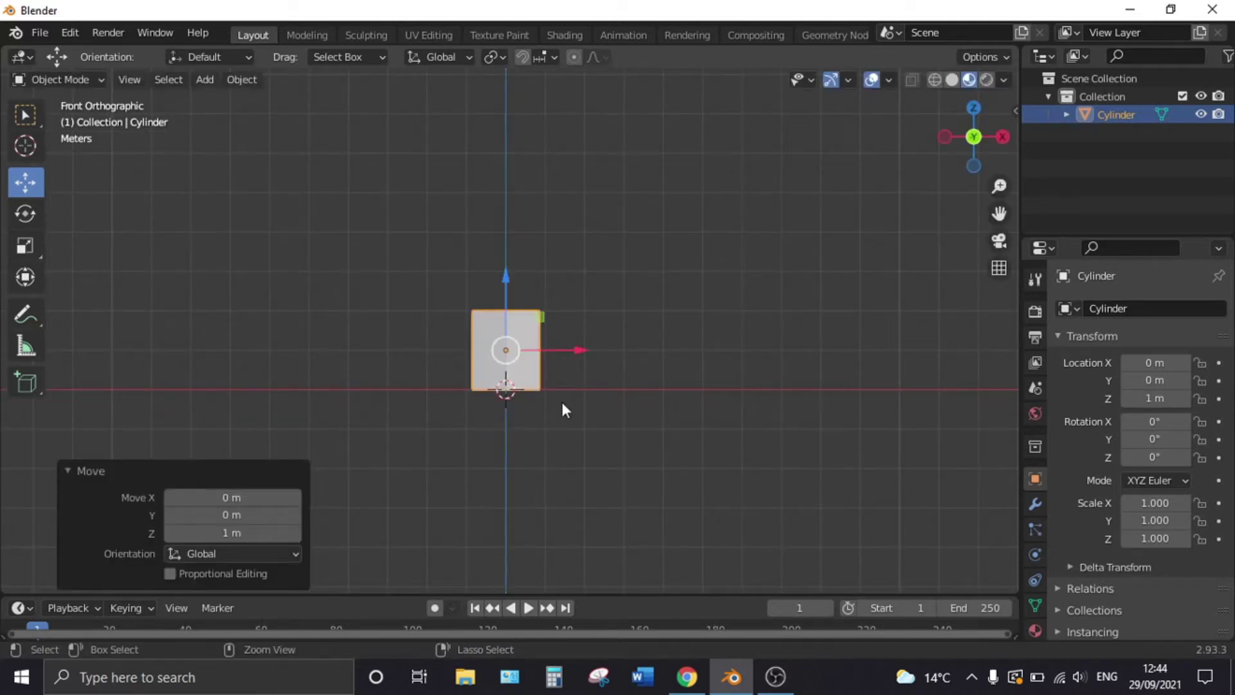
pyautogui.press('Tab')
pyautogui.moveTo(537, 328); pyautogui.dragTo(540, 360, button='middle')
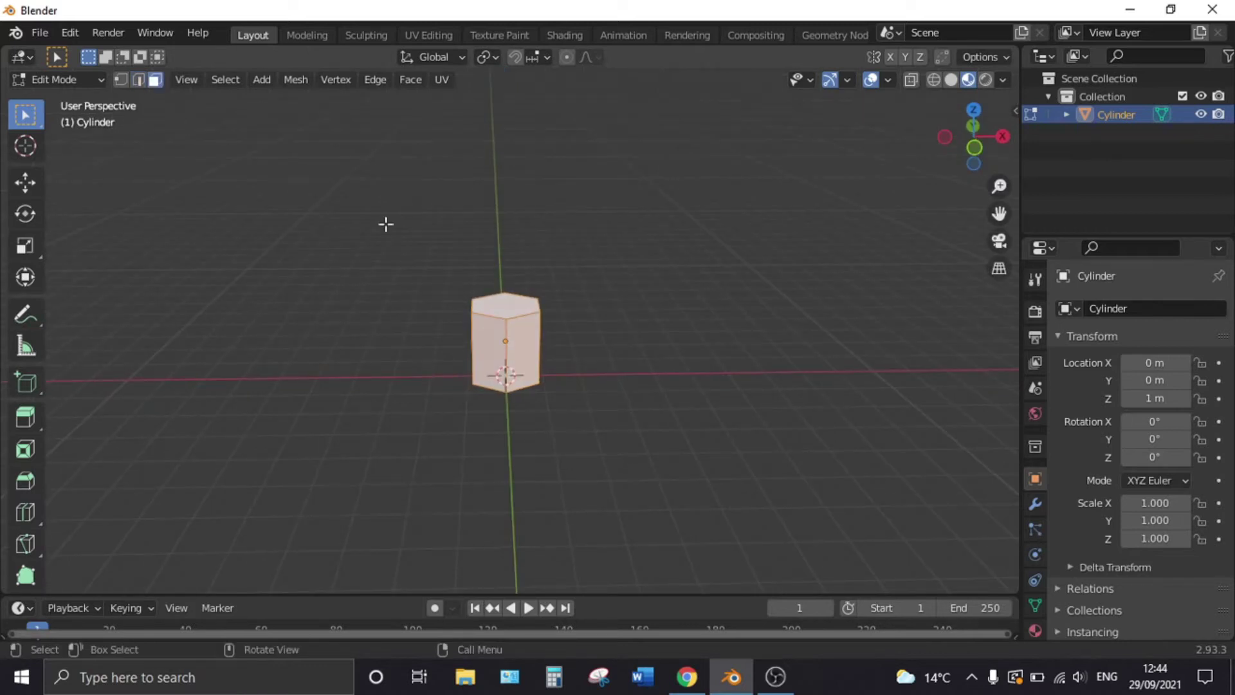
# Step: Raise the cylinder's top face 2 m and return to Object Mode
pyautogui.click(552, 325)
pyautogui.press('KP_1')
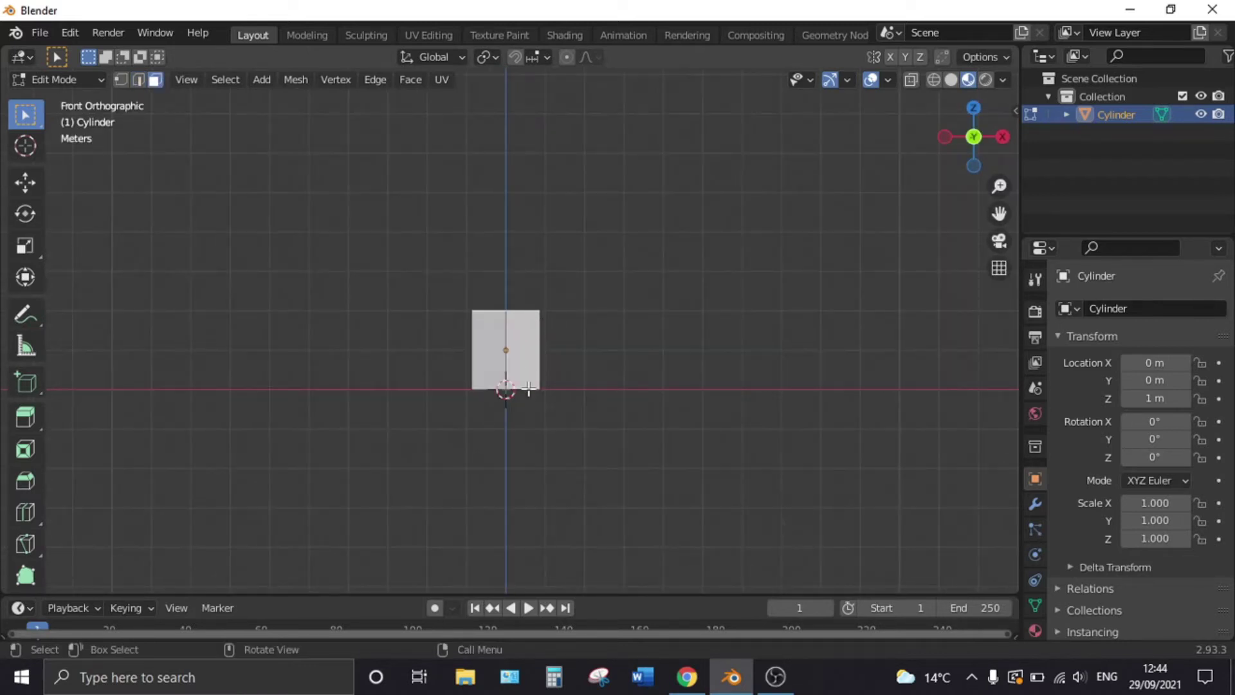
pyautogui.press('g')
pyautogui.press('z')
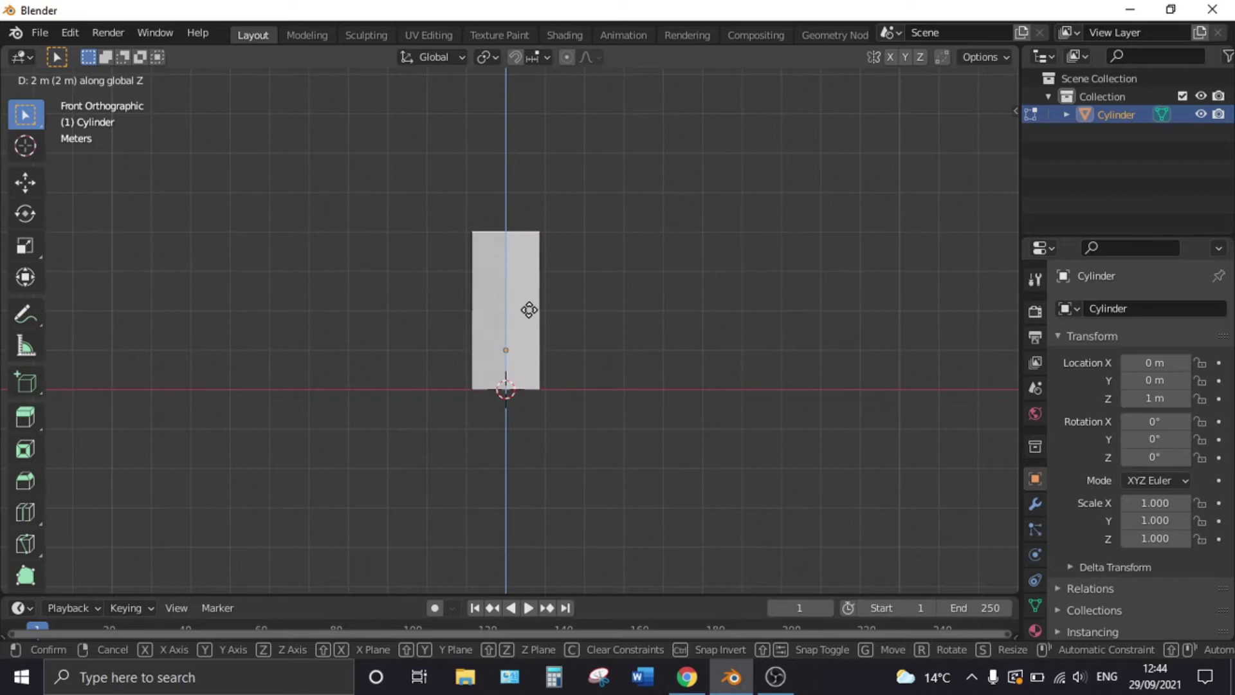
pyautogui.click(638, 308)
pyautogui.press('Tab')
# Step: Rotate the hexagonal post 90° about Z with rz90
pyautogui.moveTo(624, 309)
pyautogui.mouseDown(button='middle')
pyautogui.moveTo(439, 423)
pyautogui.moveTo(593, 485)
pyautogui.moveTo(902, 194)
pyautogui.mouseUp(button='middle')
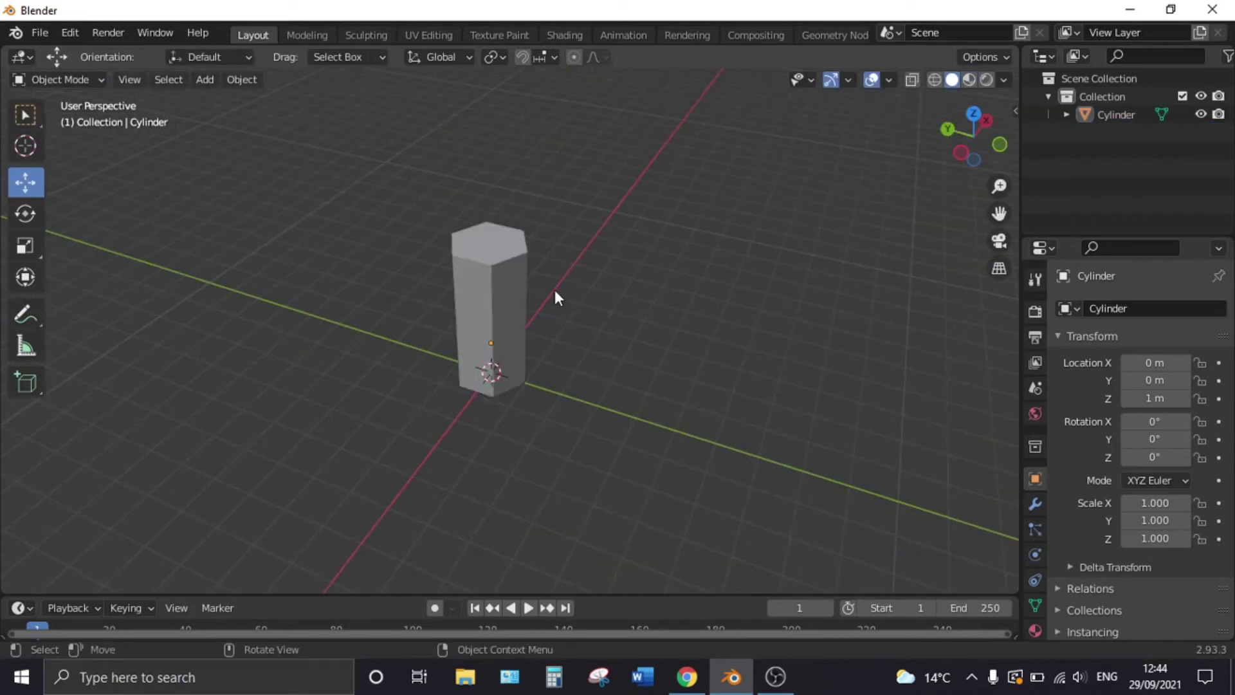
pyautogui.scroll(3, 547, 293)
pyautogui.moveTo(539, 295)
pyautogui.mouseDown(button='middle')
pyautogui.moveTo(820, 272)
pyautogui.moveTo(628, 283)
pyautogui.moveTo(686, 294)
pyautogui.moveTo(469, 293)
pyautogui.mouseUp(button='middle')
pyautogui.click(469, 293)
pyautogui.write('rz90')
pyautogui.press('Return')
pyautogui.moveTo(561, 340)
pyautogui.mouseDown(button='middle')
pyautogui.moveTo(524, 406)
pyautogui.moveTo(569, 345)
pyautogui.mouseUp(button='middle')
pyautogui.press('KP_1')
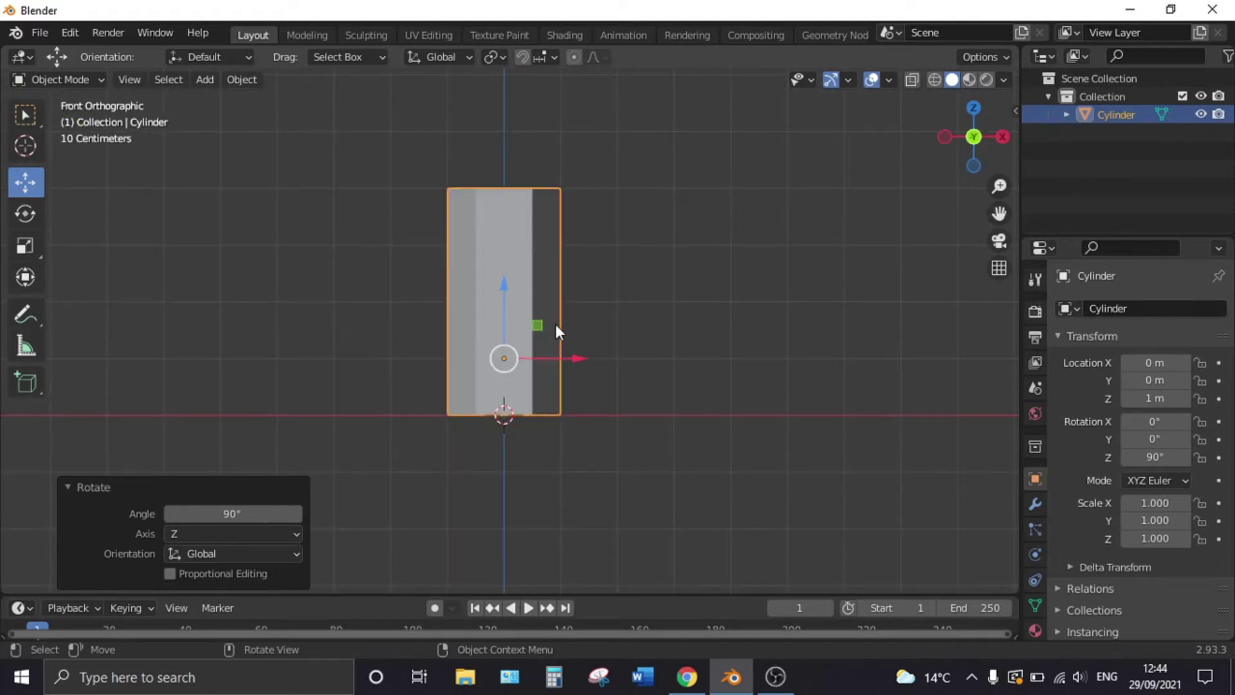
pyautogui.scroll(1, 558, 323)
pyautogui.scroll(1, 616, 286)
pyautogui.hotkey('shift', 'a')
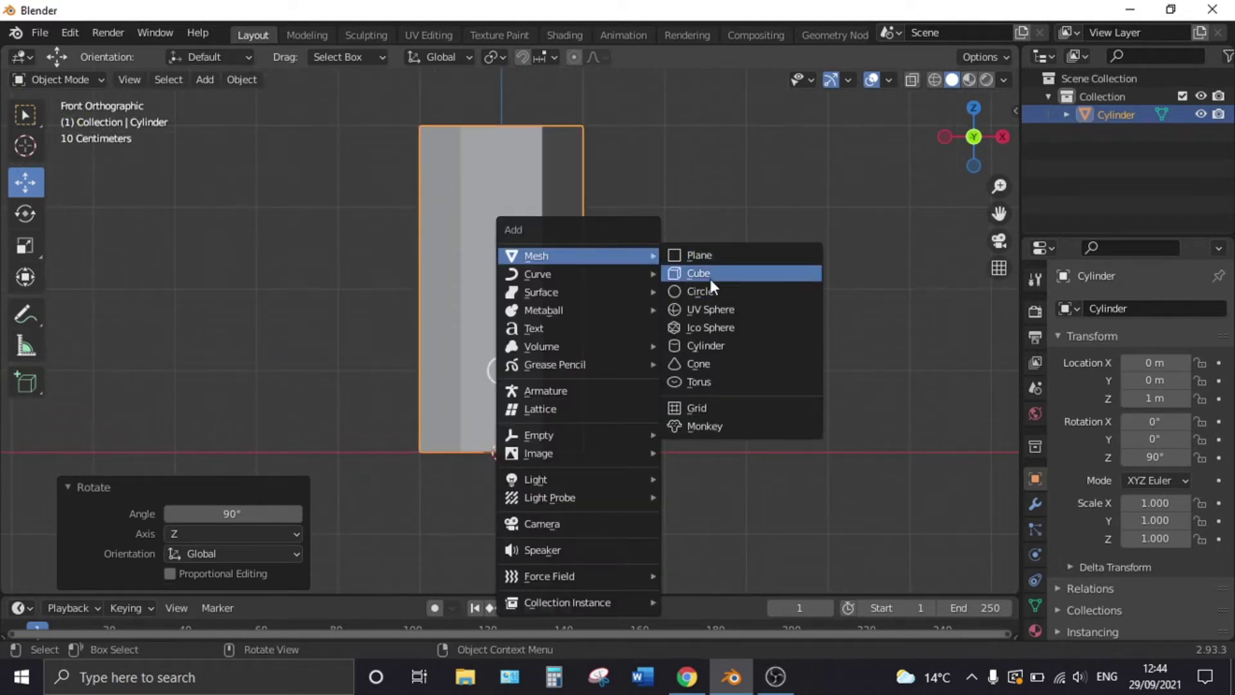
# Step: Add a cube and scale its mesh to 0.4 along X
pyautogui.click(710, 279)
pyautogui.scroll(-1, 562, 365)
pyautogui.scroll(-1, 636, 417)
pyautogui.scroll(2, 635, 417)
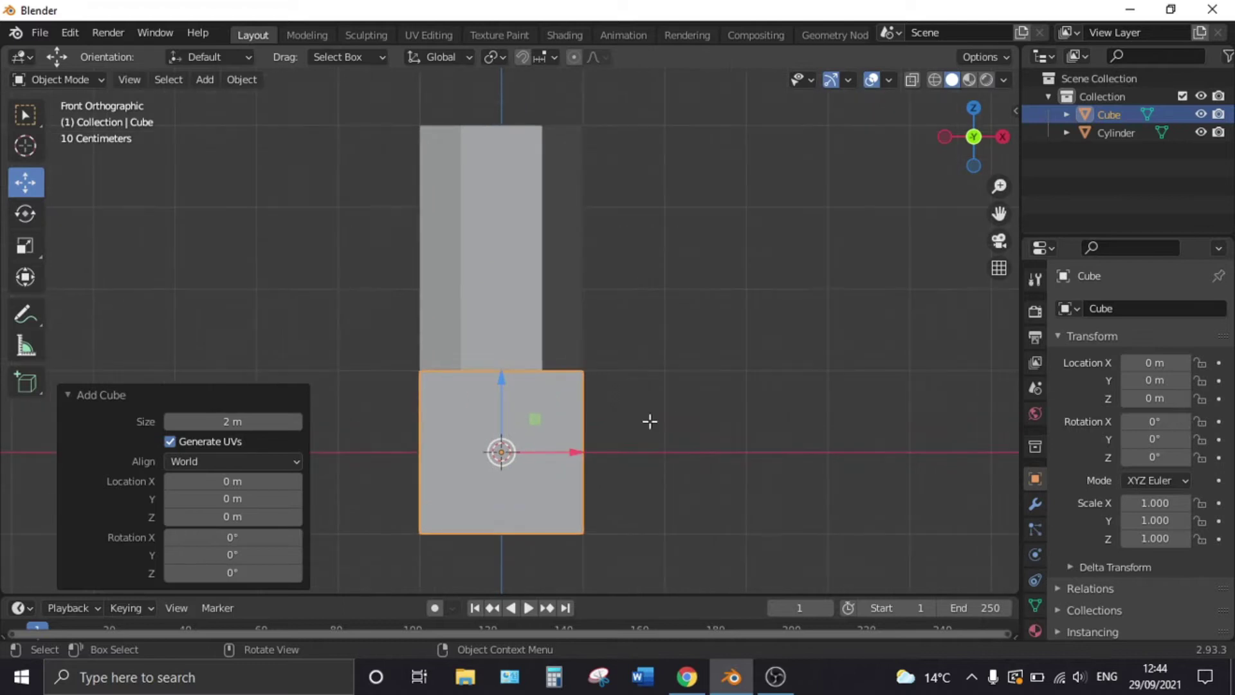
pyautogui.press('Tab')
pyautogui.press('s')
pyautogui.press('x')
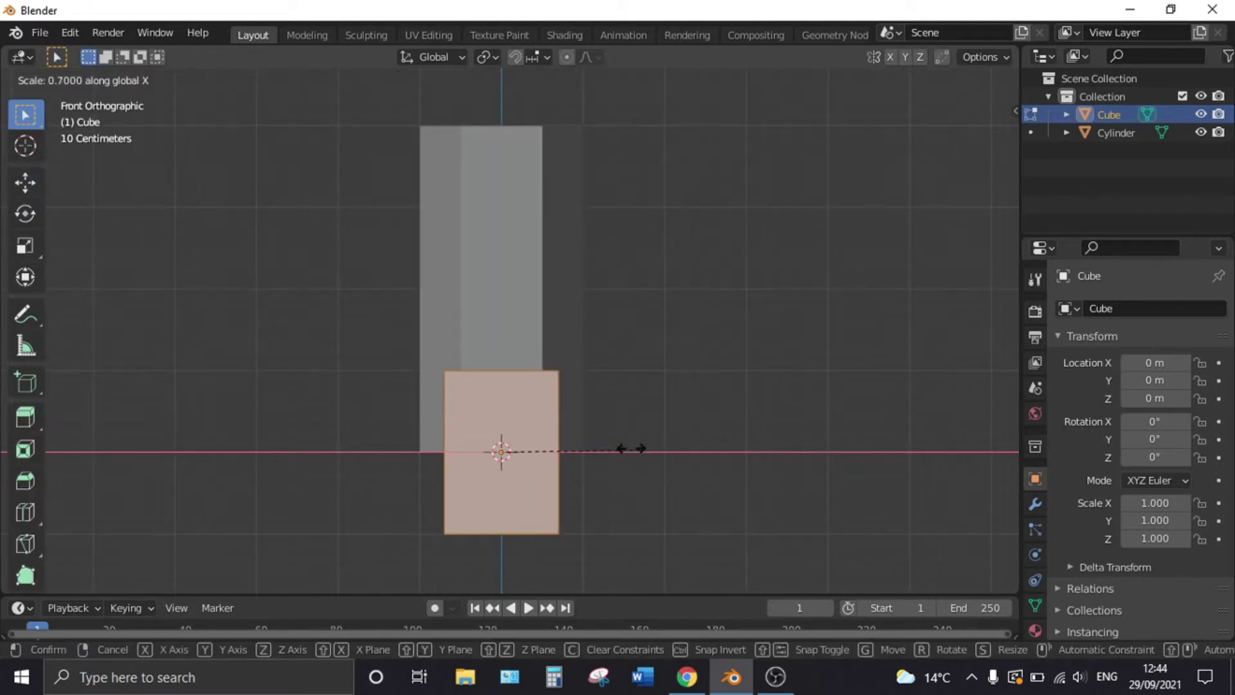
pyautogui.click(578, 447)
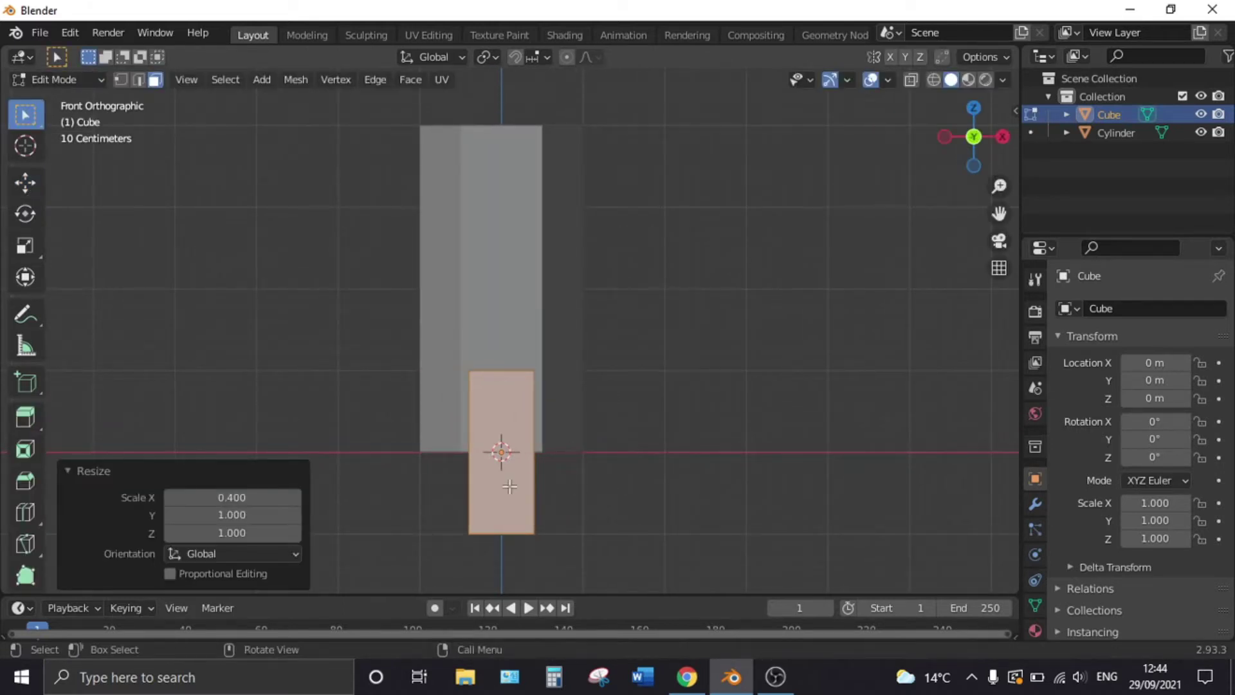
pyautogui.press('Tab')
# Step: Move the cube up to Z 2 m
pyautogui.press('g')
pyautogui.press('z')
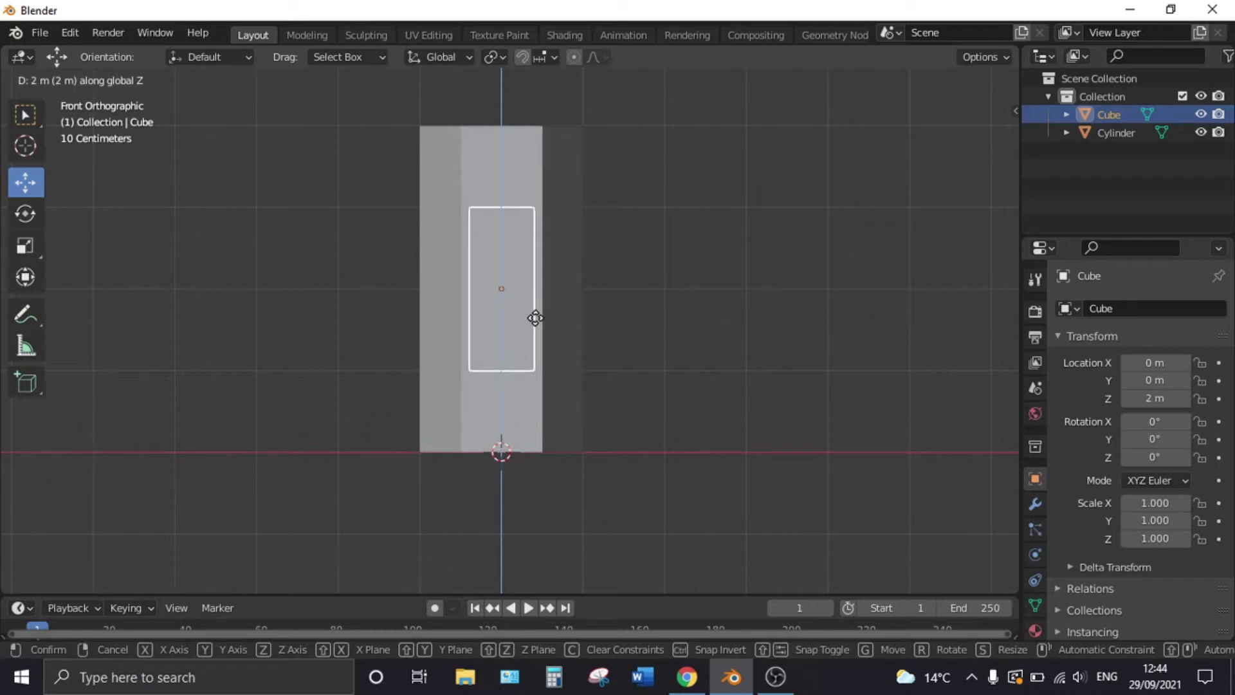
pyautogui.click(531, 350)
# Step: Stretch the cube's mesh 1.6 times along Z, then return to Object Mode
pyautogui.press('Tab')
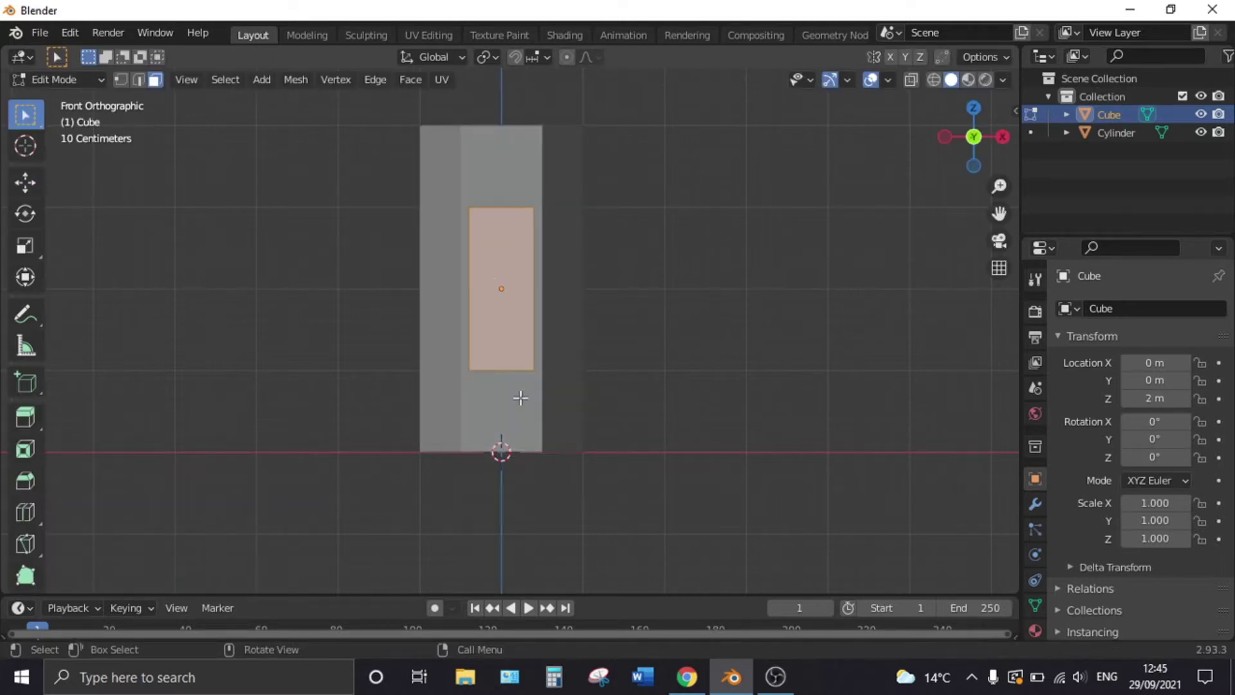
pyautogui.press('s')
pyautogui.press('z')
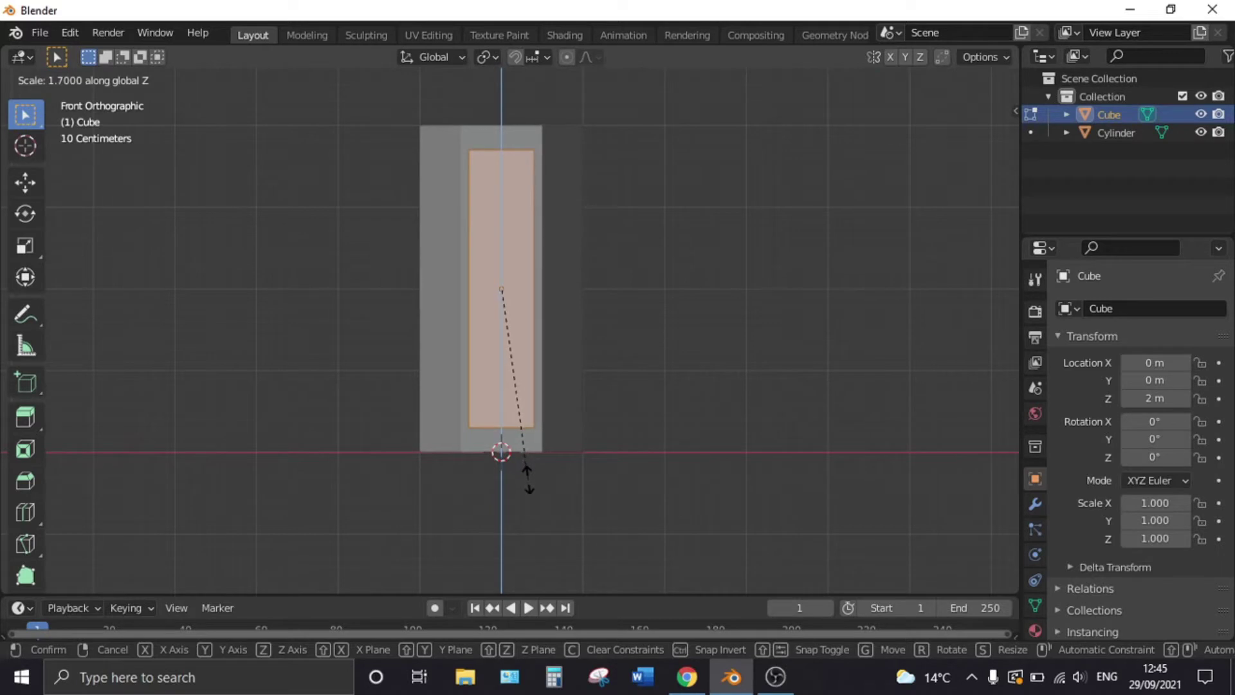
pyautogui.press('1')
pyautogui.press('Return')
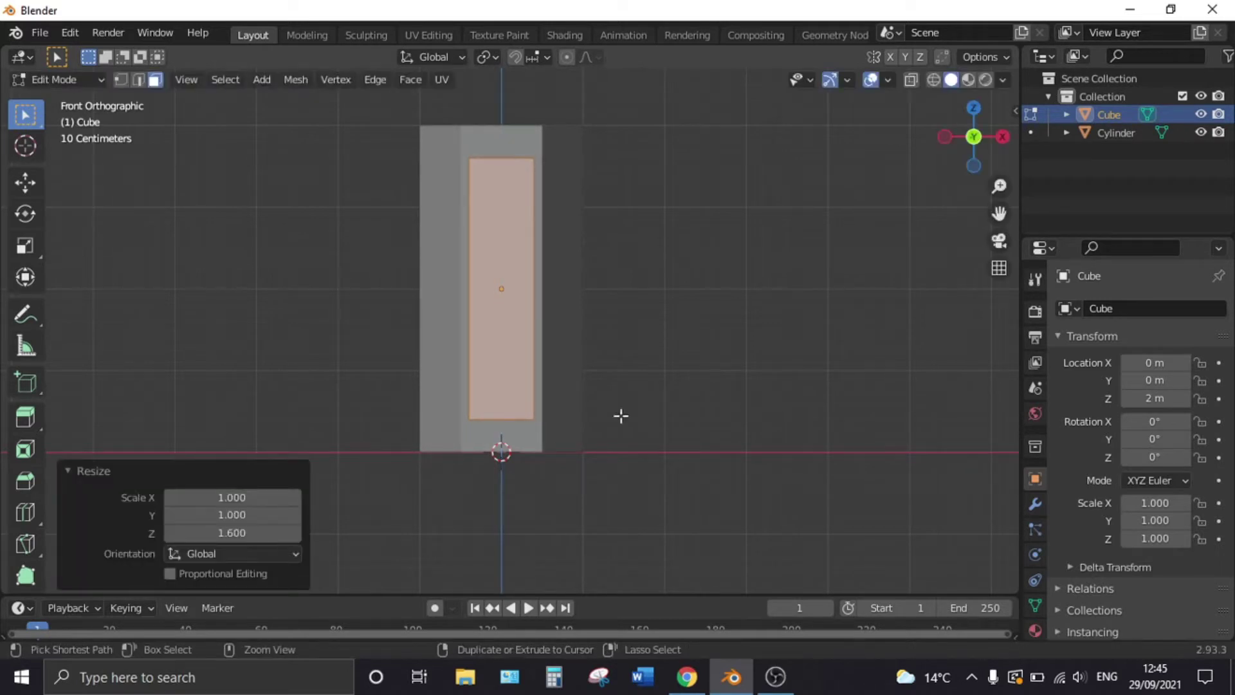
pyautogui.click(685, 391)
pyautogui.press('Tab')
pyautogui.click(521, 283)
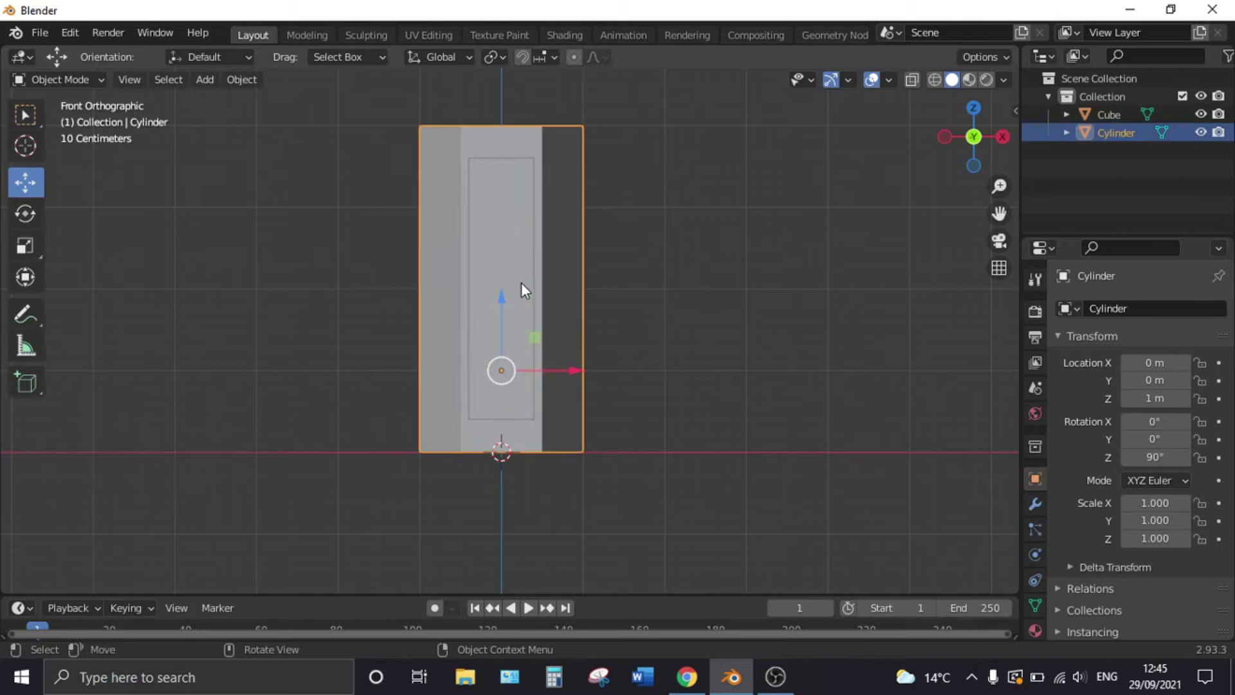
# Step: Raise the inner box by 0.1 m twice, to Z 2.2 m
pyautogui.click(510, 353)
pyautogui.press('g')
pyautogui.press('z')
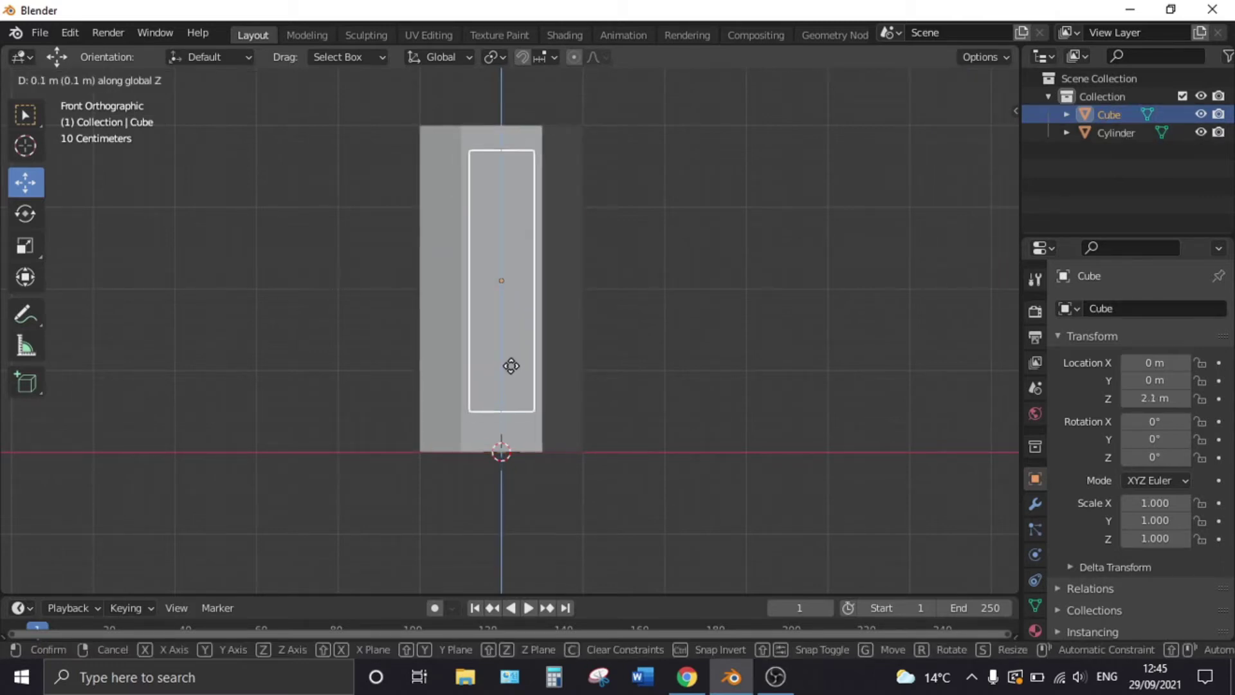
pyautogui.click(511, 365)
pyautogui.press('g')
pyautogui.press('z')
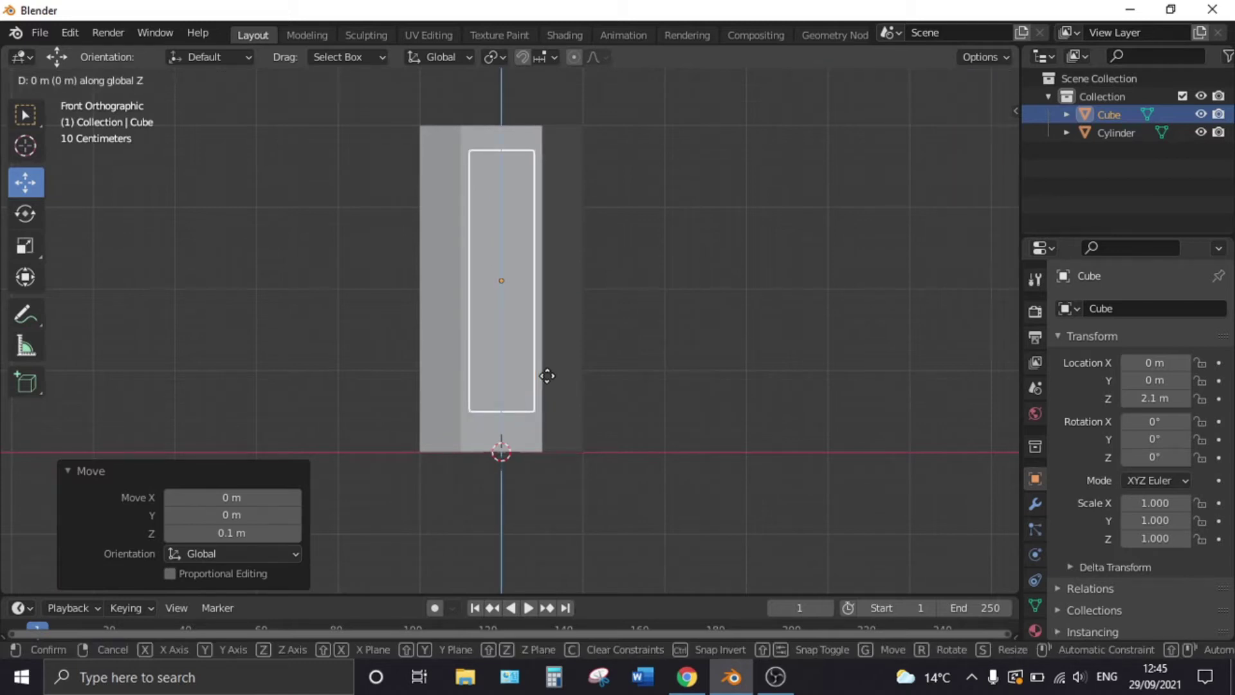
pyautogui.click(543, 366)
# Step: Select the post's top and bottom hexagon faces in Edit Mode
pyautogui.moveTo(661, 303); pyautogui.dragTo(604, 377, button='middle')
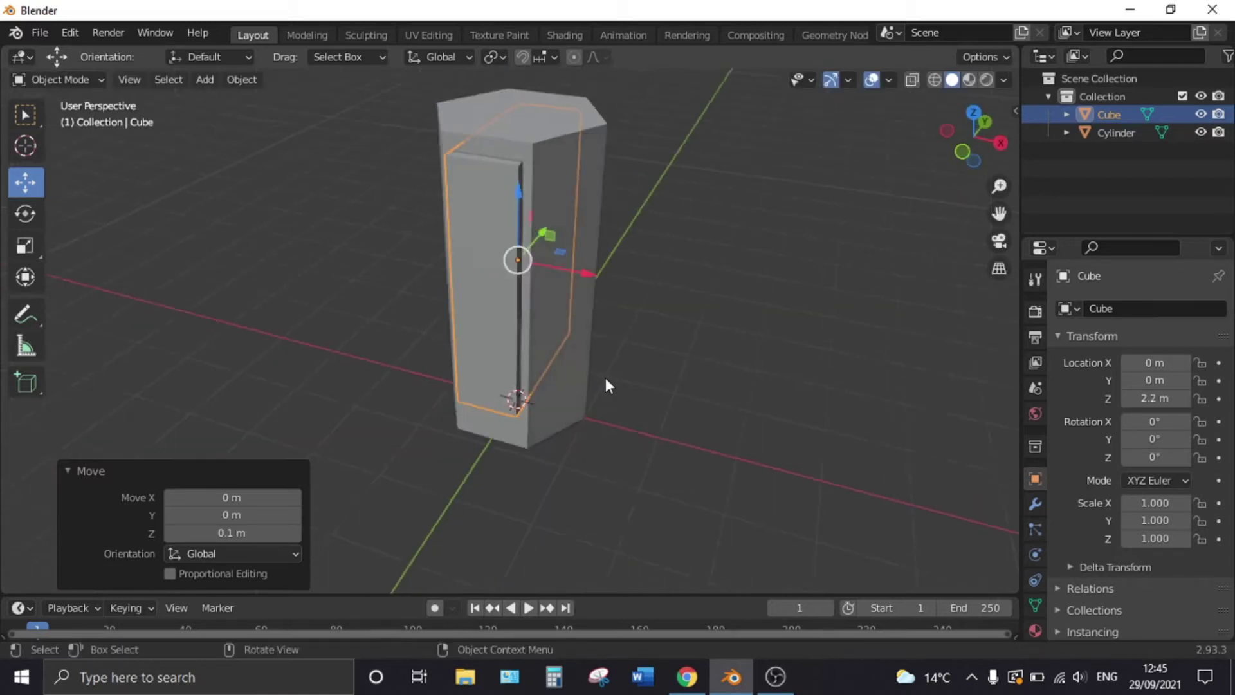
pyautogui.press('KP_7')
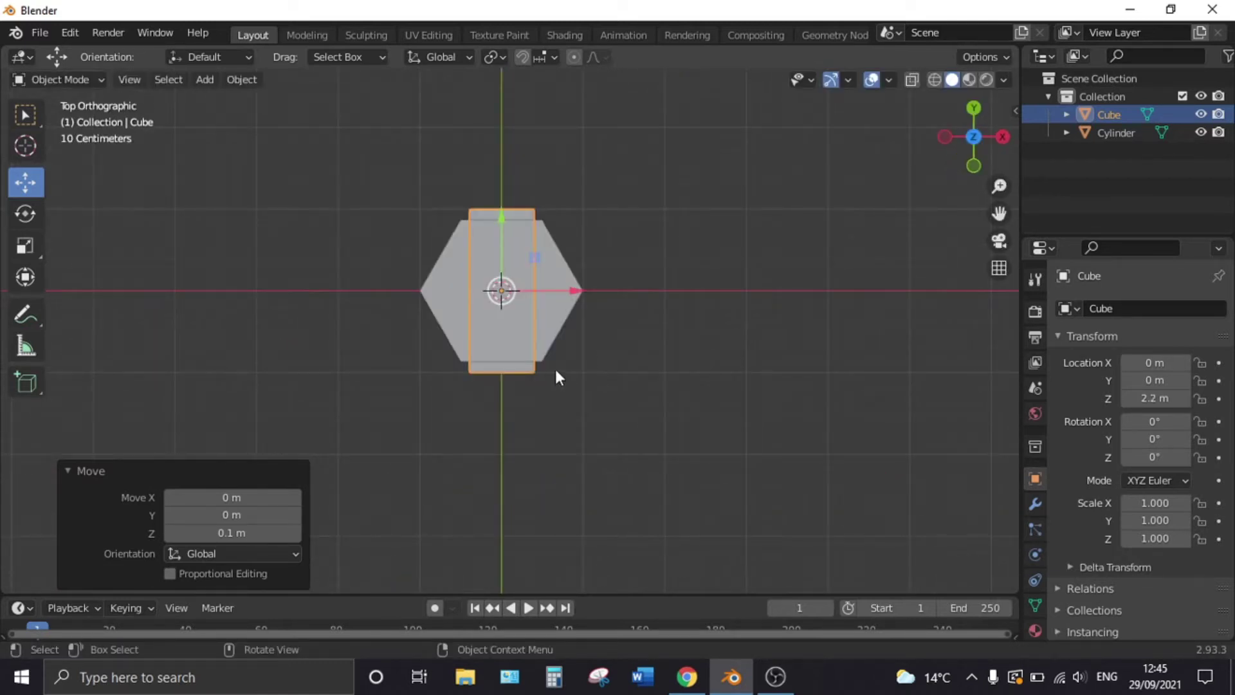
pyautogui.scroll(2, 557, 377)
pyautogui.click(682, 309)
pyautogui.click(581, 287)
pyautogui.press('Tab')
pyautogui.click(553, 278)
pyautogui.scroll(3, 578, 294)
pyautogui.moveTo(578, 294)
pyautogui.mouseDown(button='middle')
pyautogui.moveTo(467, 262)
pyautogui.moveTo(559, 461)
pyautogui.mouseUp(button='middle')
pyautogui.click(559, 461)
pyautogui.press('shift+KP_7')
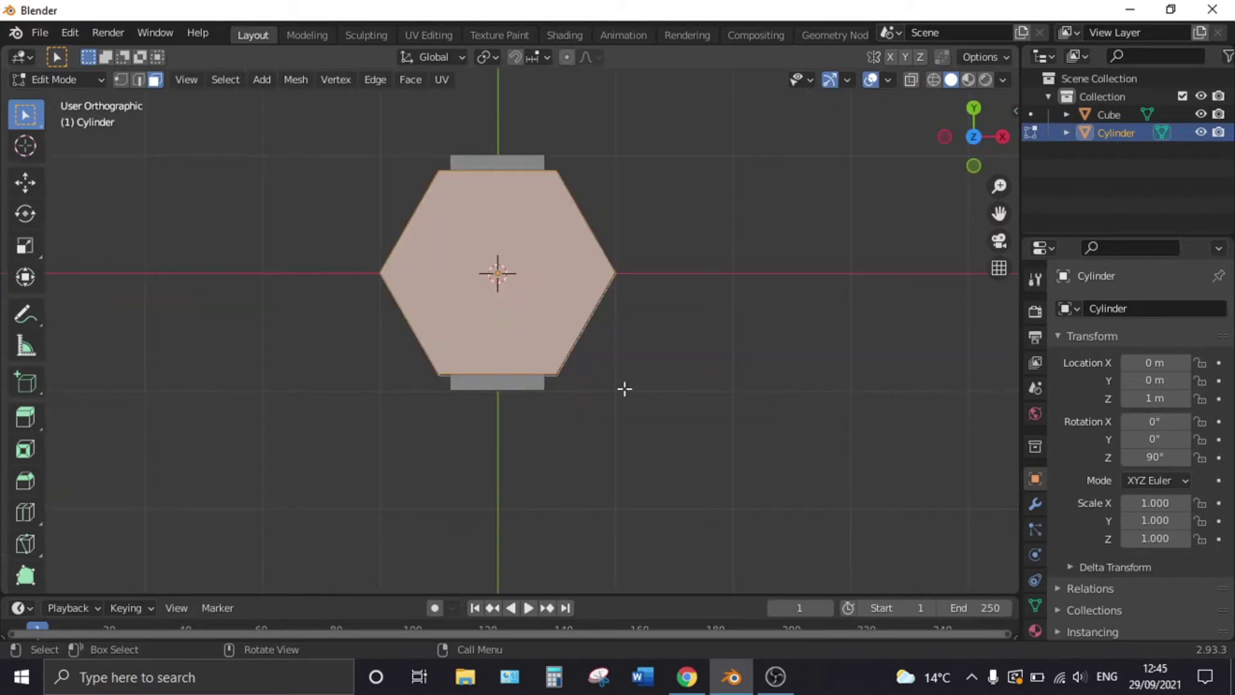
pyautogui.press('KP_7')
pyautogui.scroll(1, 643, 386)
pyautogui.scroll(1, 681, 383)
# Step: Inset the two end faces and bridge them to hollow out the post
pyautogui.press('i')
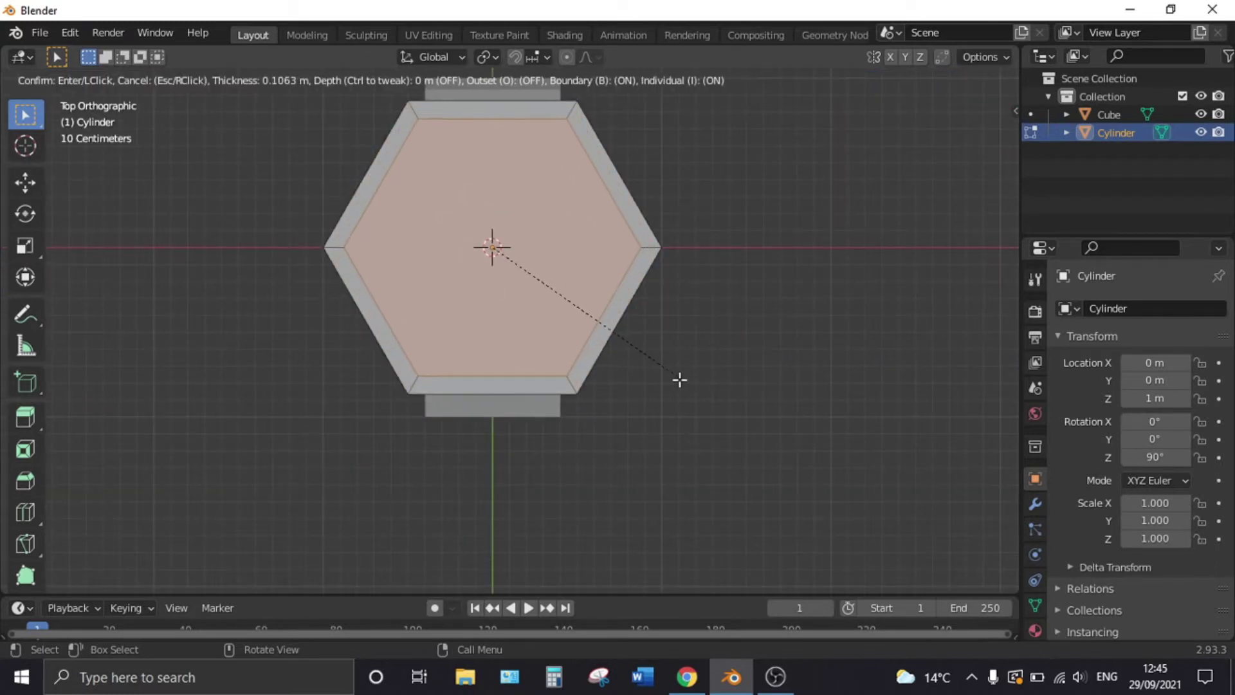
pyautogui.click(670, 378)
pyautogui.rightClick(559, 285)
pyautogui.click(558, 286)
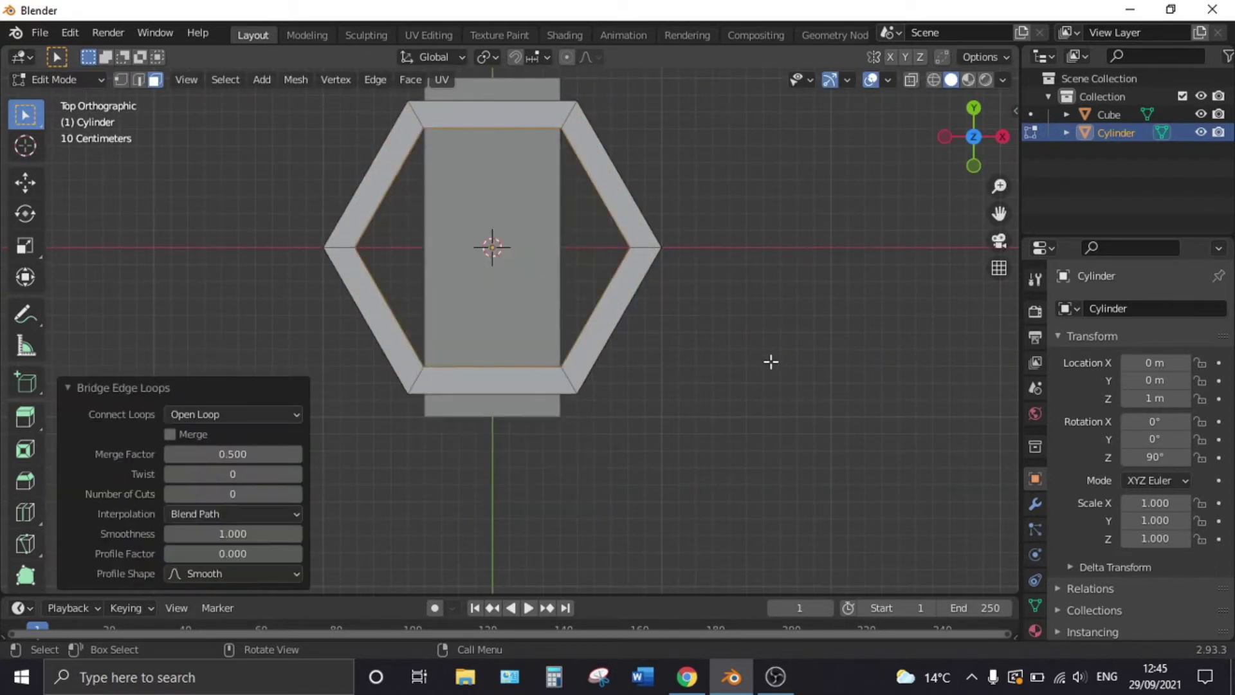
pyautogui.click(747, 361)
pyautogui.scroll(-3, 708, 358)
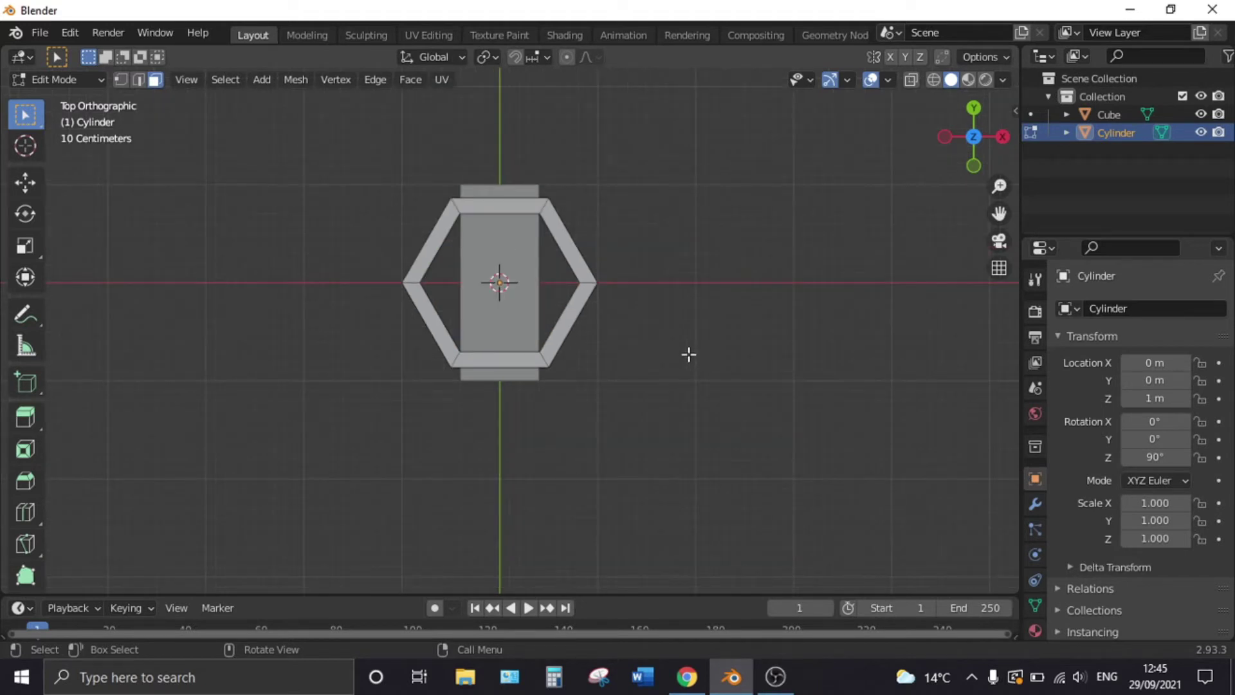
pyautogui.press('Tab')
pyautogui.click(688, 354)
# Step: Add a centred loop cut down the middle of the inner box
pyautogui.click(523, 280)
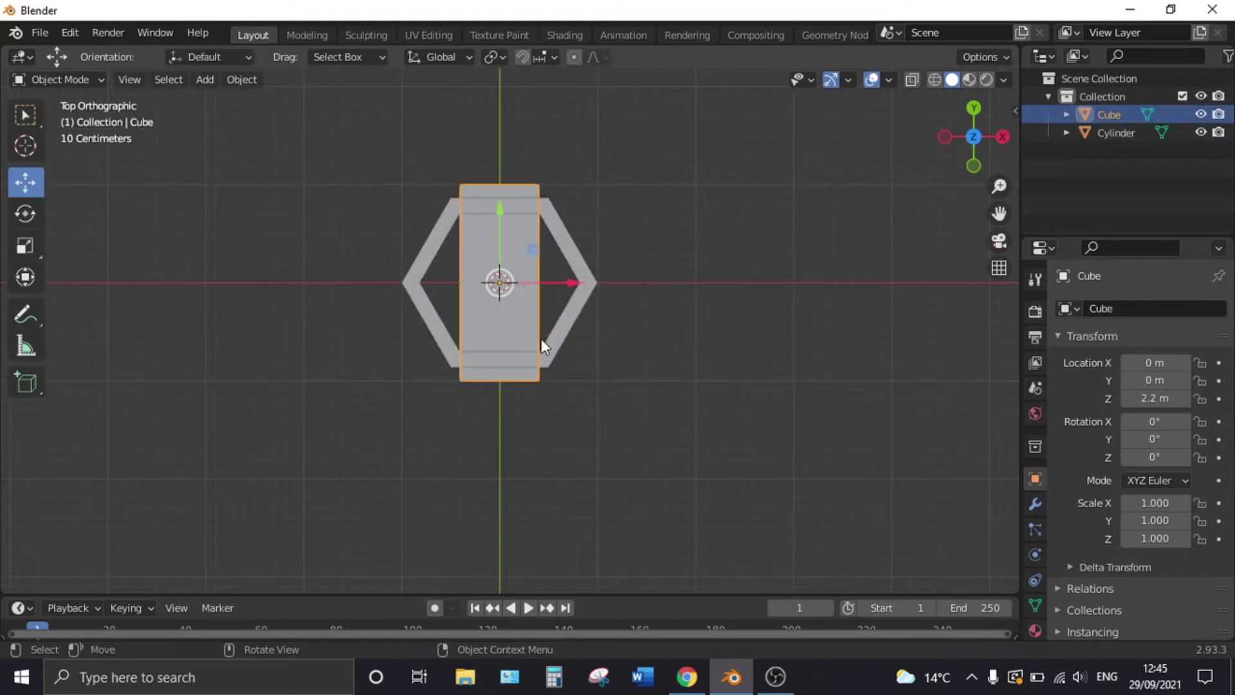
pyautogui.moveTo(542, 338); pyautogui.dragTo(526, 261, button='middle')
pyautogui.press('KP_1')
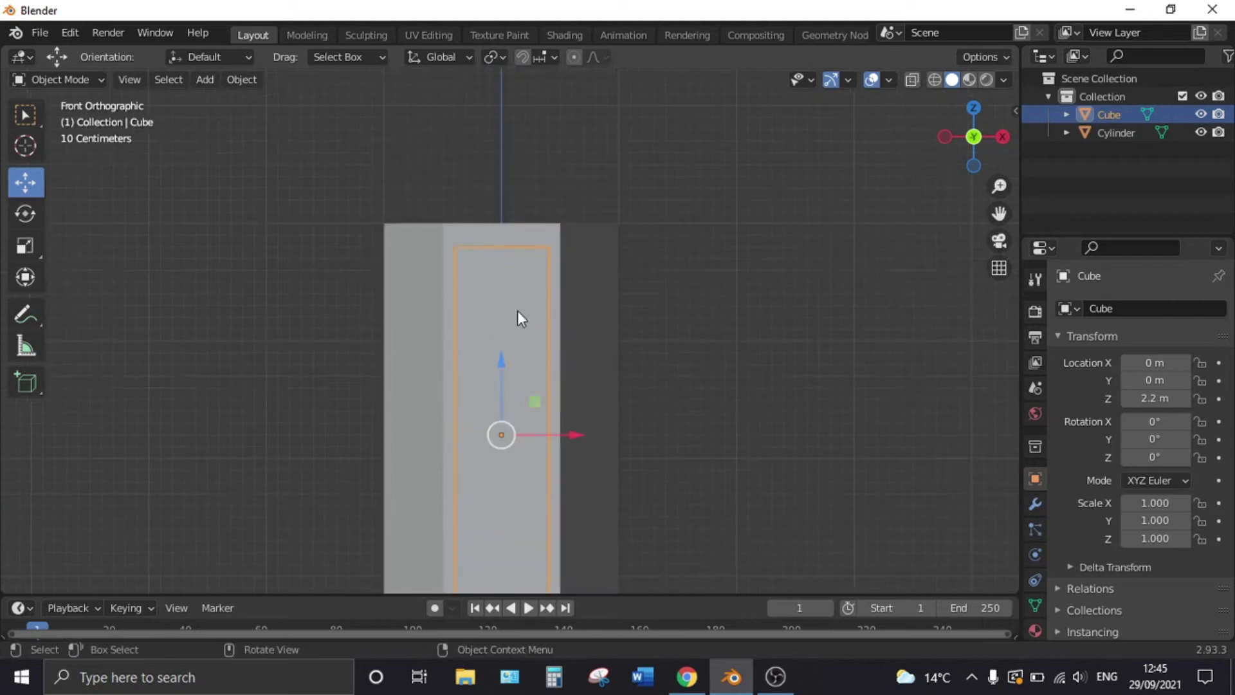
pyautogui.press('Tab')
pyautogui.click(512, 280)
pyautogui.hotkey('ctrl', 'r')
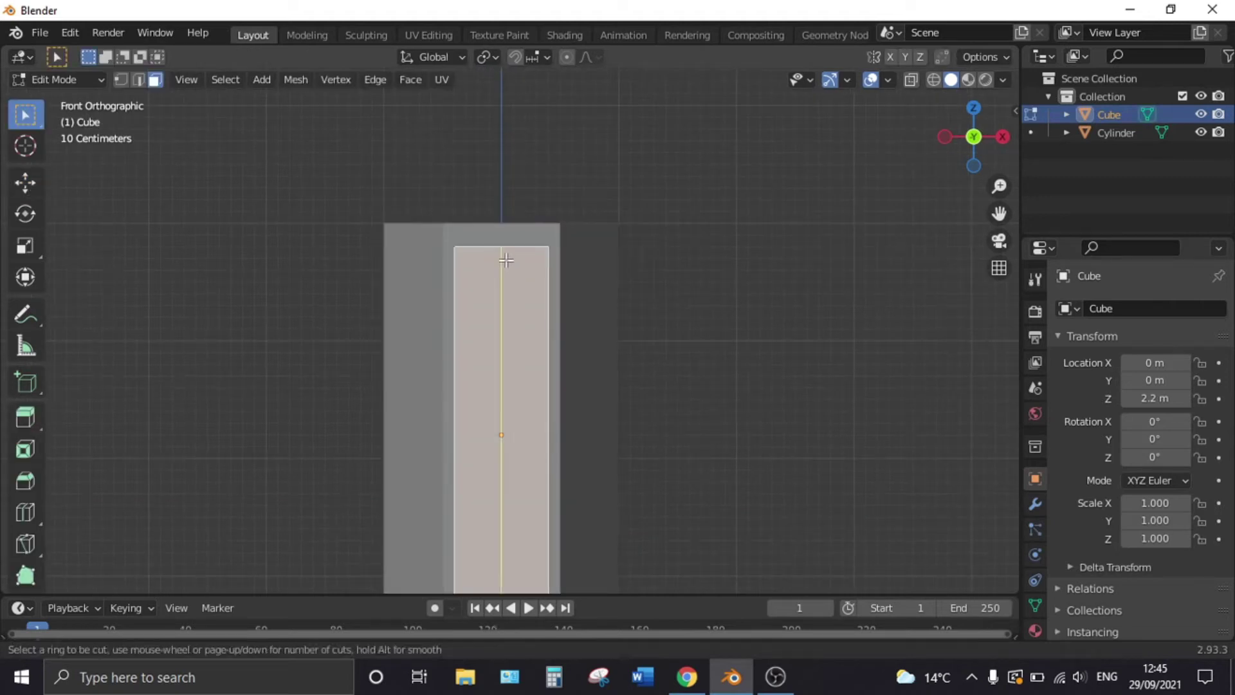
pyautogui.click(505, 255)
pyautogui.rightClick(506, 255)
# Step: Bevel the panel's top edge with 5 rounded segments
pyautogui.moveTo(587, 259)
pyautogui.mouseDown(button='middle')
pyautogui.moveTo(566, 317)
pyautogui.moveTo(548, 221)
pyautogui.mouseUp(button='middle')
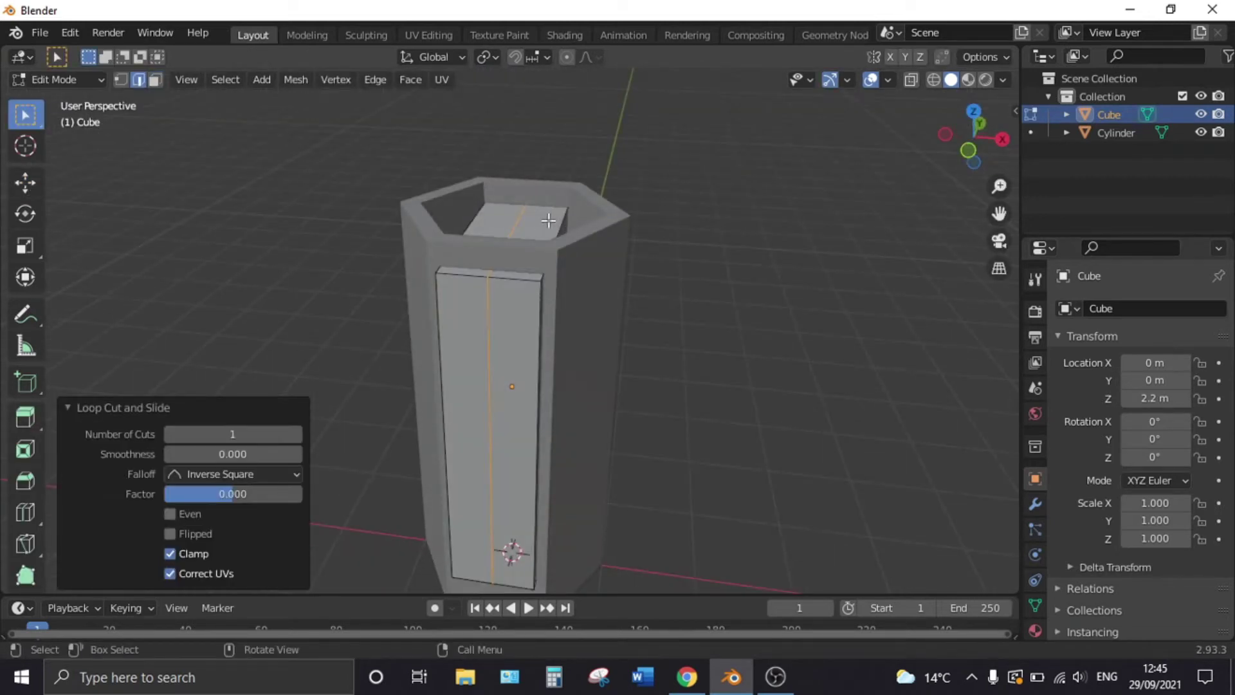
pyautogui.press('2')
pyautogui.click(557, 224)
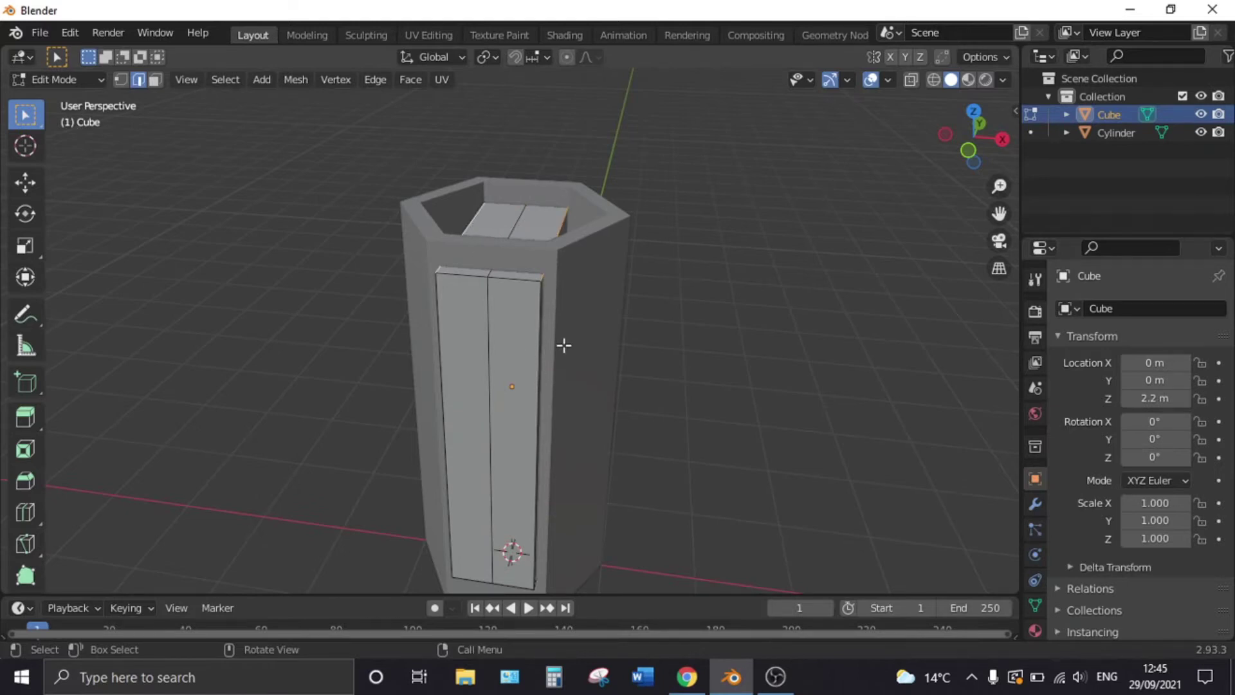
pyautogui.press('KP_1')
pyautogui.scroll(2, 630, 315)
pyautogui.hotkey('ctrl', 'b')
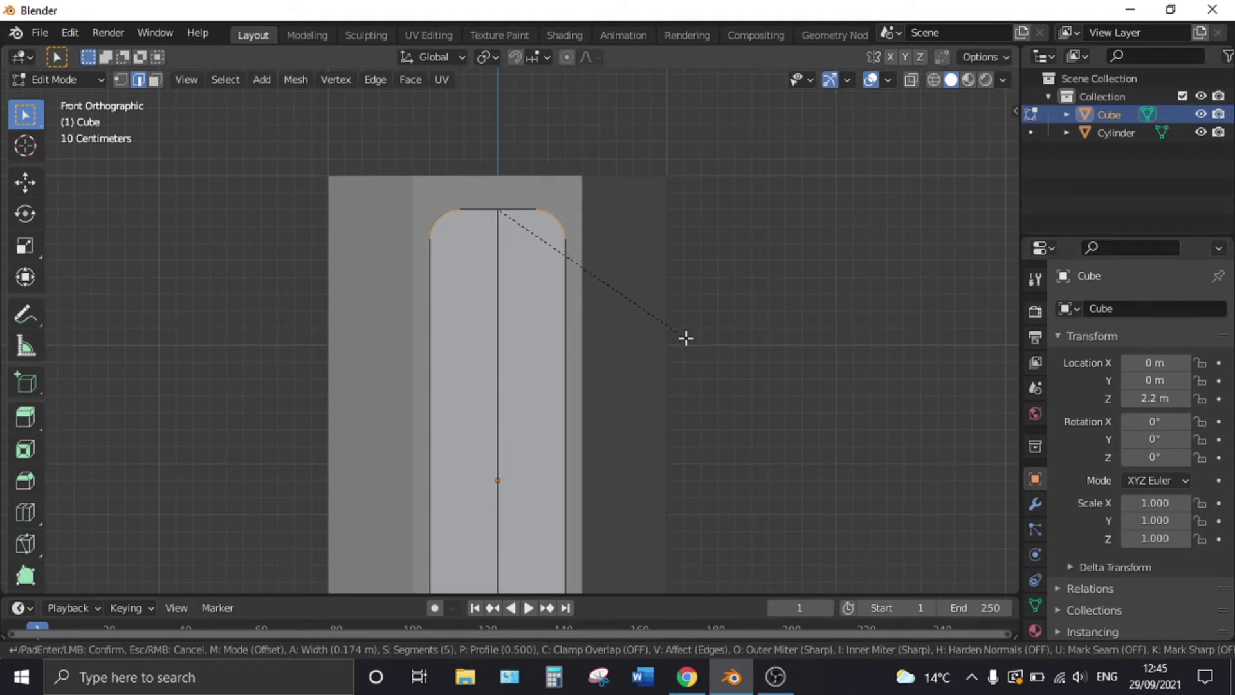
pyautogui.click(692, 345)
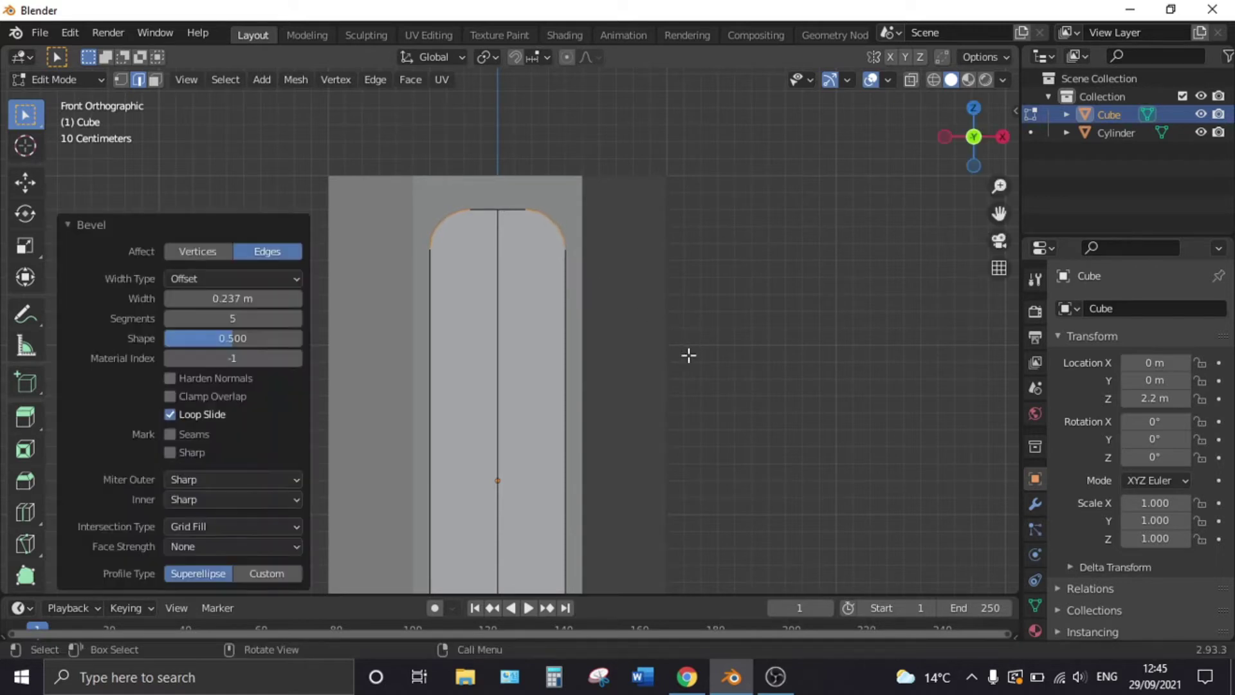
# Step: Add a small bevel to the panel's bottom edge and leave Edit Mode
pyautogui.keyDown('shift'); pyautogui.scroll(-5, 593, 300); pyautogui.keyUp('shift')
pyautogui.moveTo(538, 419); pyautogui.dragTo(422, 320, button='middle')
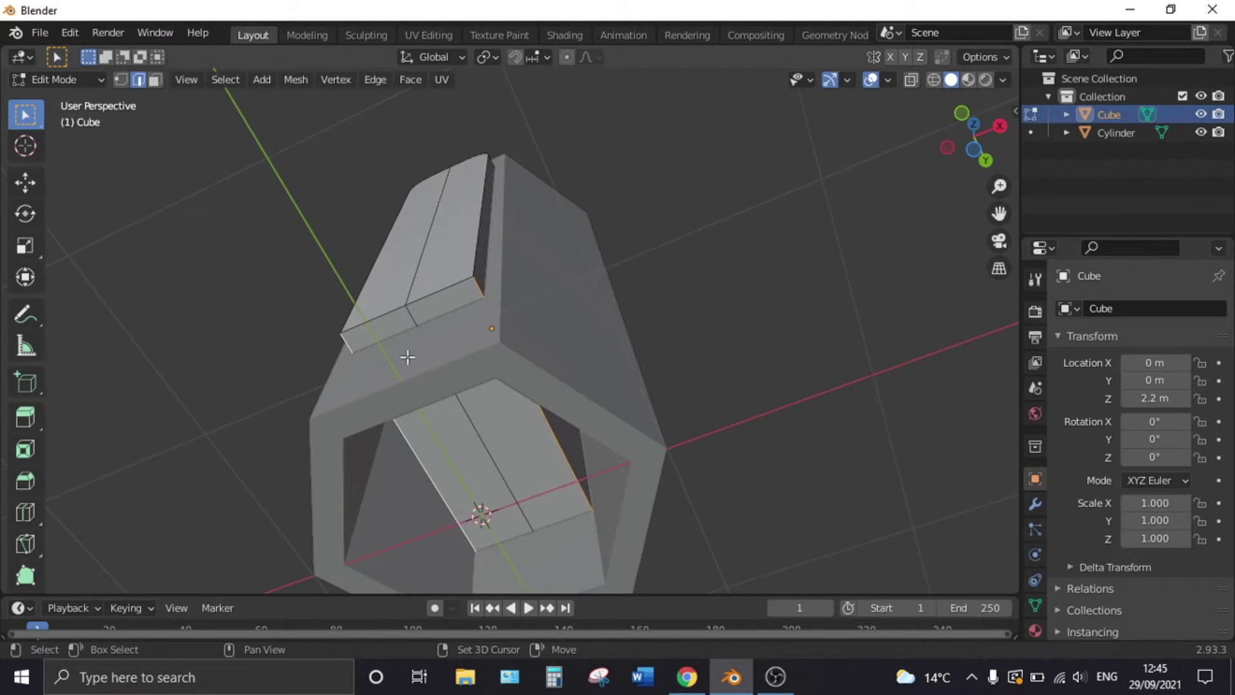
pyautogui.press('KP_1')
pyautogui.scroll(3, 516, 408)
pyautogui.hotkey('ctrl', 'b')
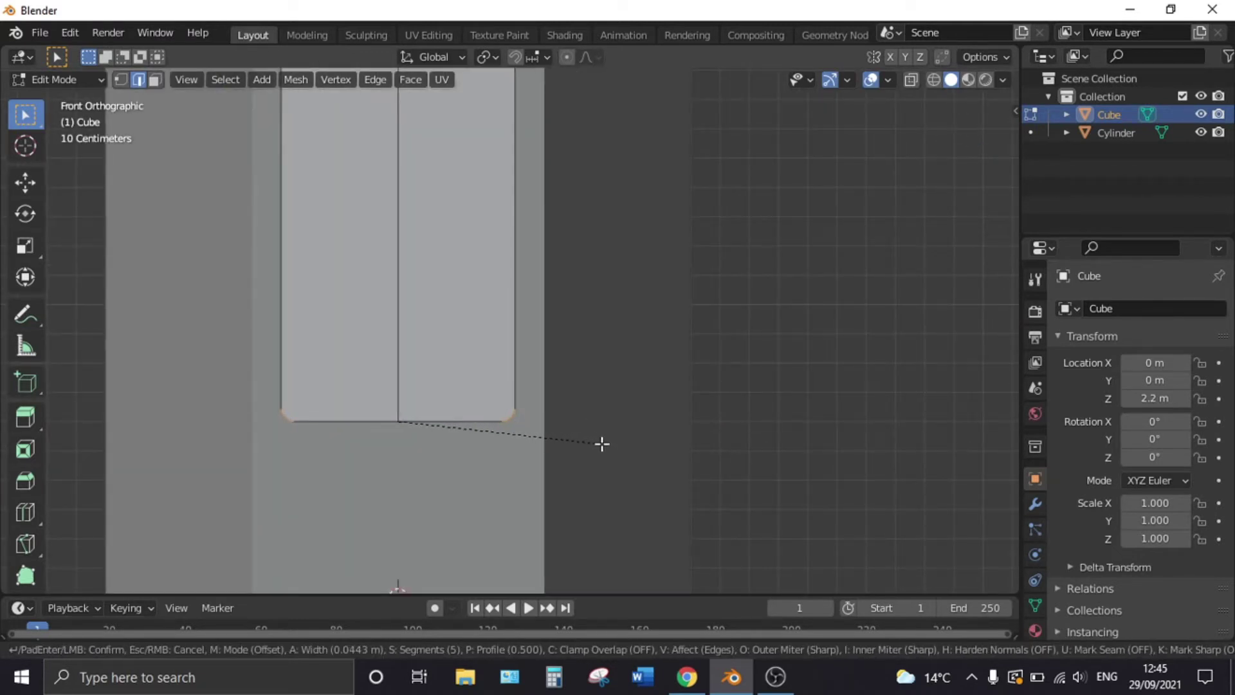
pyautogui.click(611, 418)
pyautogui.scroll(-3, 616, 399)
pyautogui.moveTo(579, 271)
pyautogui.mouseDown(button='middle')
pyautogui.moveTo(631, 361)
pyautogui.moveTo(576, 292)
pyautogui.moveTo(604, 360)
pyautogui.moveTo(630, 366)
pyautogui.mouseUp(button='middle')
pyautogui.press('Tab')
# Step: Select the hexagonal Cylinder and enter its Edit Mode
pyautogui.click(632, 360)
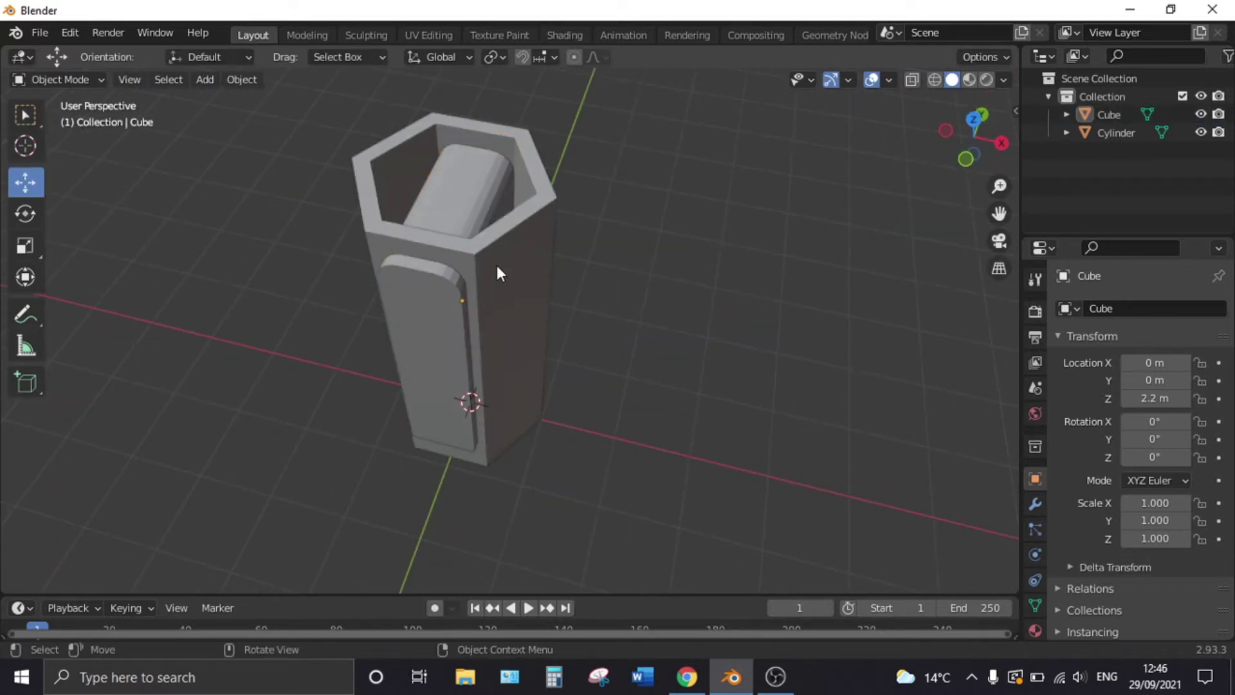
pyautogui.click(540, 290)
pyautogui.click(457, 219)
pyautogui.press('KP_7')
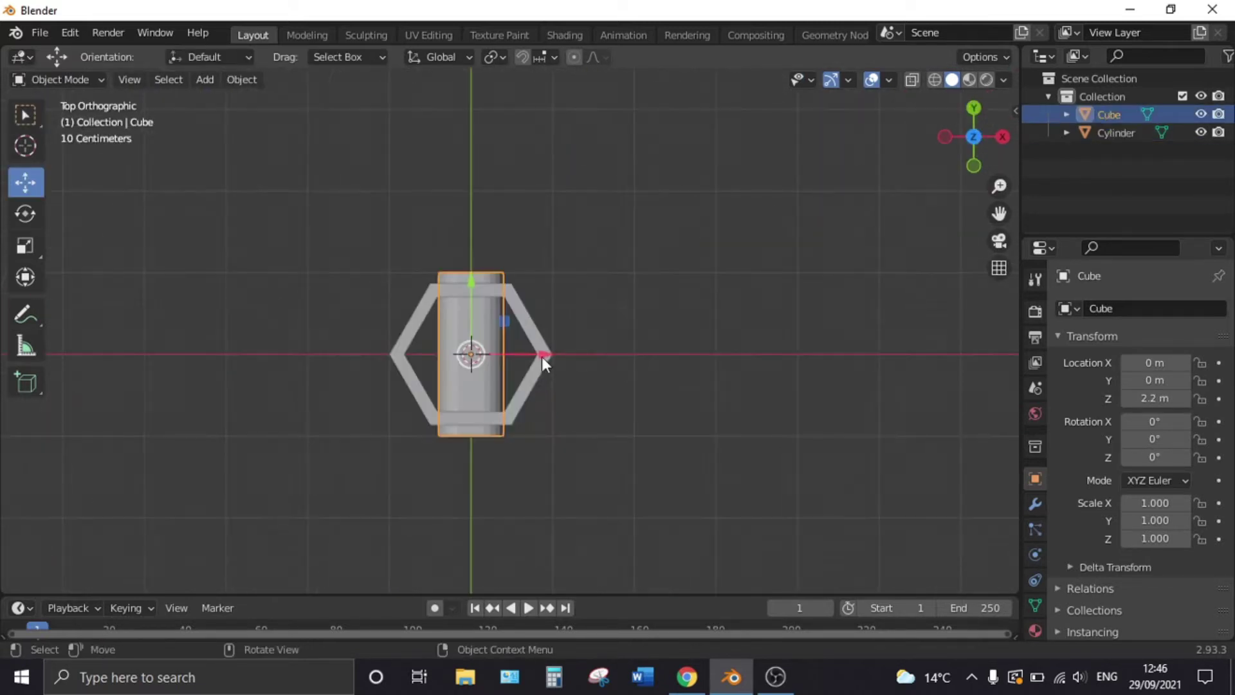
pyautogui.scroll(3, 544, 373)
pyautogui.keyDown('shift'); pyautogui.moveTo(547, 390); pyautogui.dragTo(557, 315, button='middle'); pyautogui.keyUp('shift')
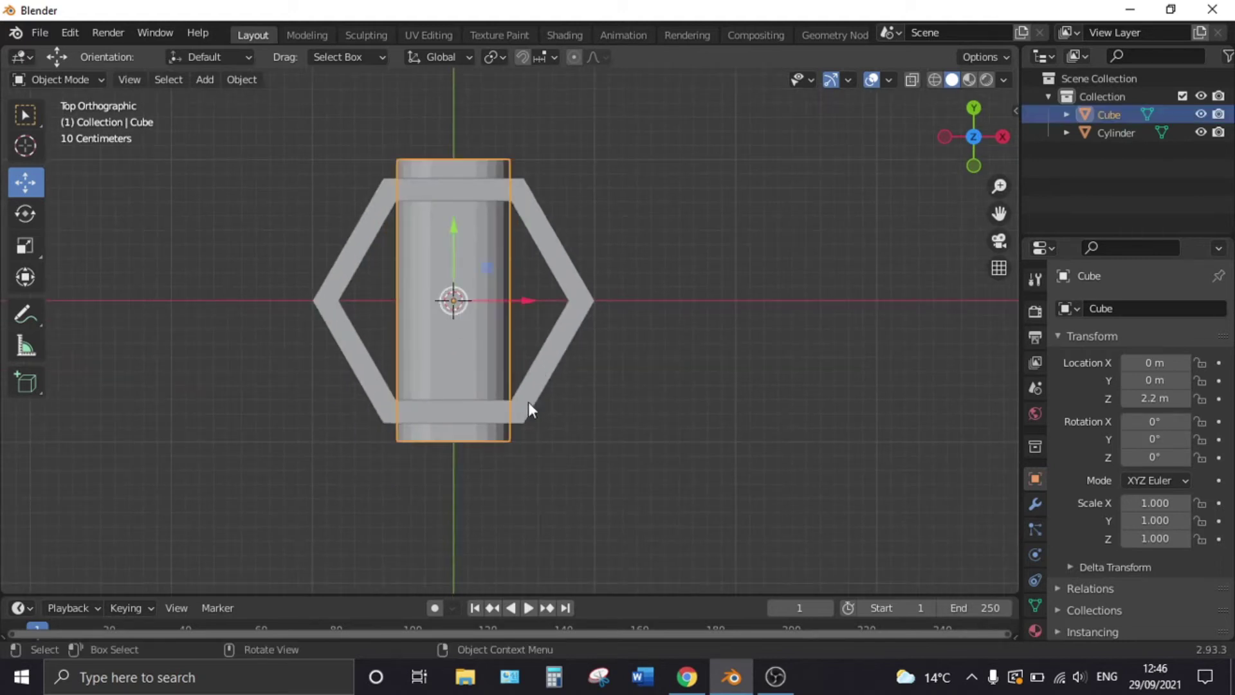
pyautogui.click(539, 376)
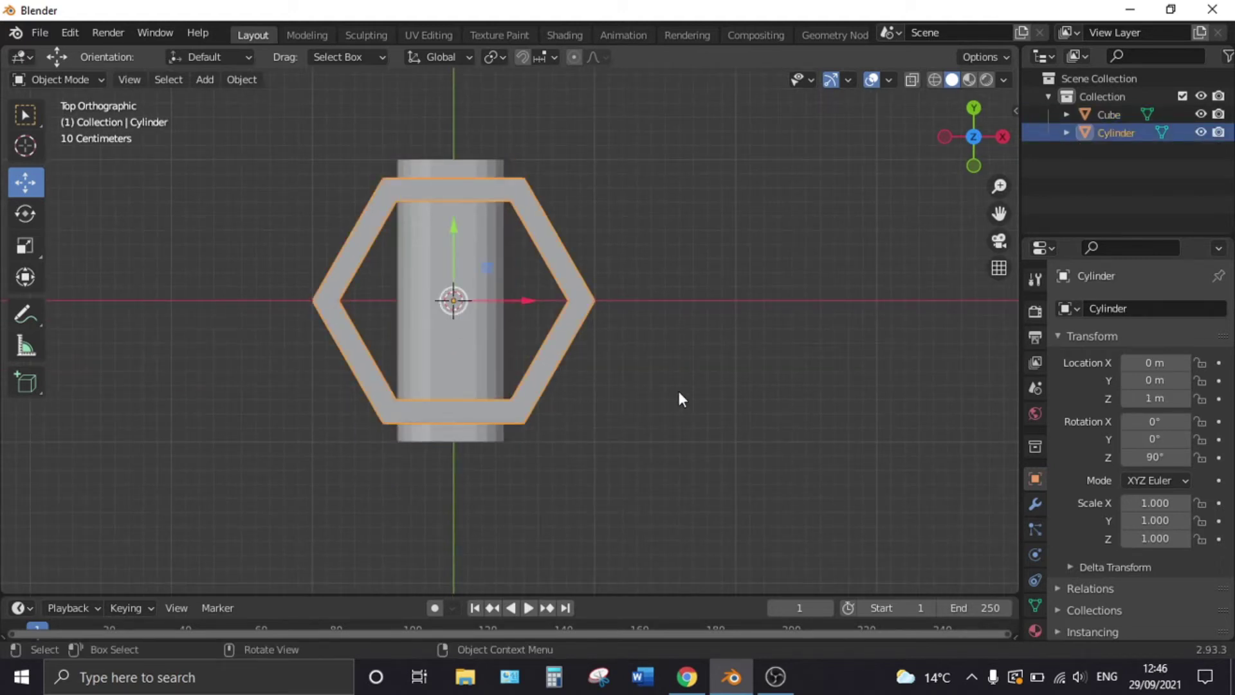
pyautogui.moveTo(533, 394); pyautogui.dragTo(527, 298, button='middle')
pyautogui.press('Tab')
# Step: Select all the post's vertical corner edges
pyautogui.click(505, 230)
pyautogui.scroll(-2, 612, 295)
pyautogui.moveTo(505, 230)
pyautogui.mouseDown(button='middle')
pyautogui.moveTo(612, 295)
pyautogui.moveTo(564, 293)
pyautogui.moveTo(636, 298)
pyautogui.mouseUp(button='middle')
pyautogui.keyDown('shift'); pyautogui.click(567, 248); pyautogui.keyUp('shift')
pyautogui.keyDown('shift'); pyautogui.click(611, 199); pyautogui.keyUp('shift')
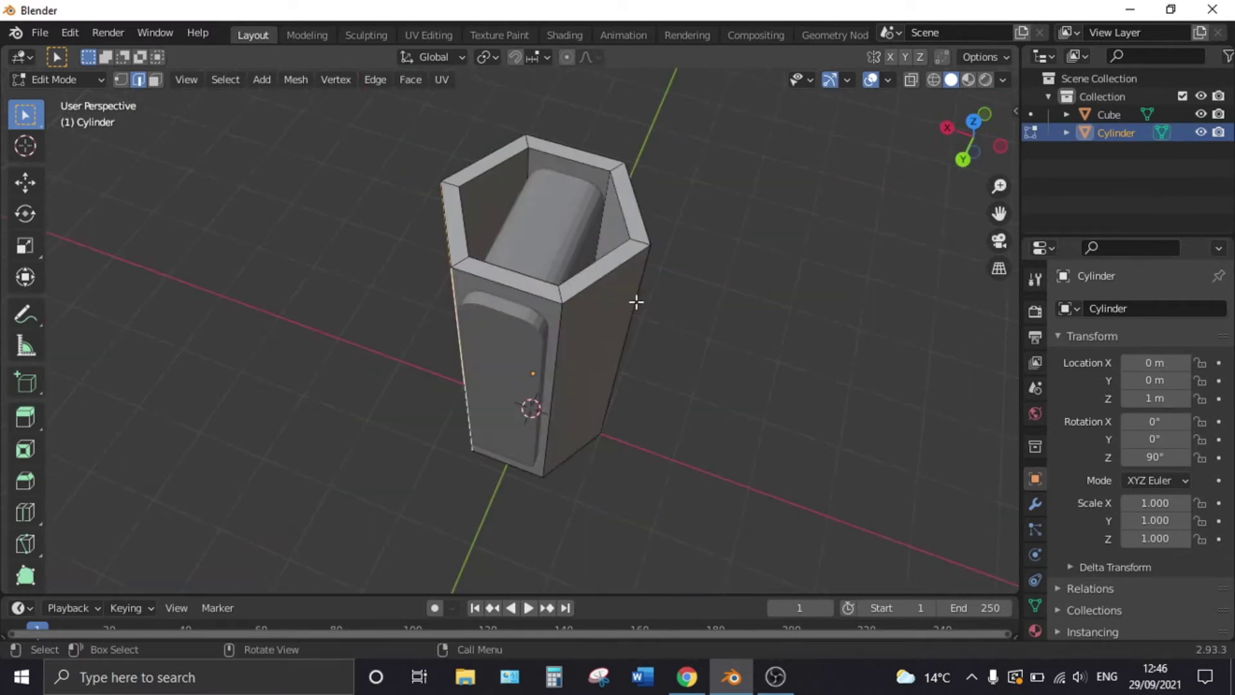
pyautogui.keyDown('shift'); pyautogui.click(562, 319); pyautogui.keyUp('shift')
pyautogui.keyDown('shift'); pyautogui.click(631, 290); pyautogui.keyUp('shift')
pyautogui.moveTo(775, 353); pyautogui.dragTo(523, 295, button='middle')
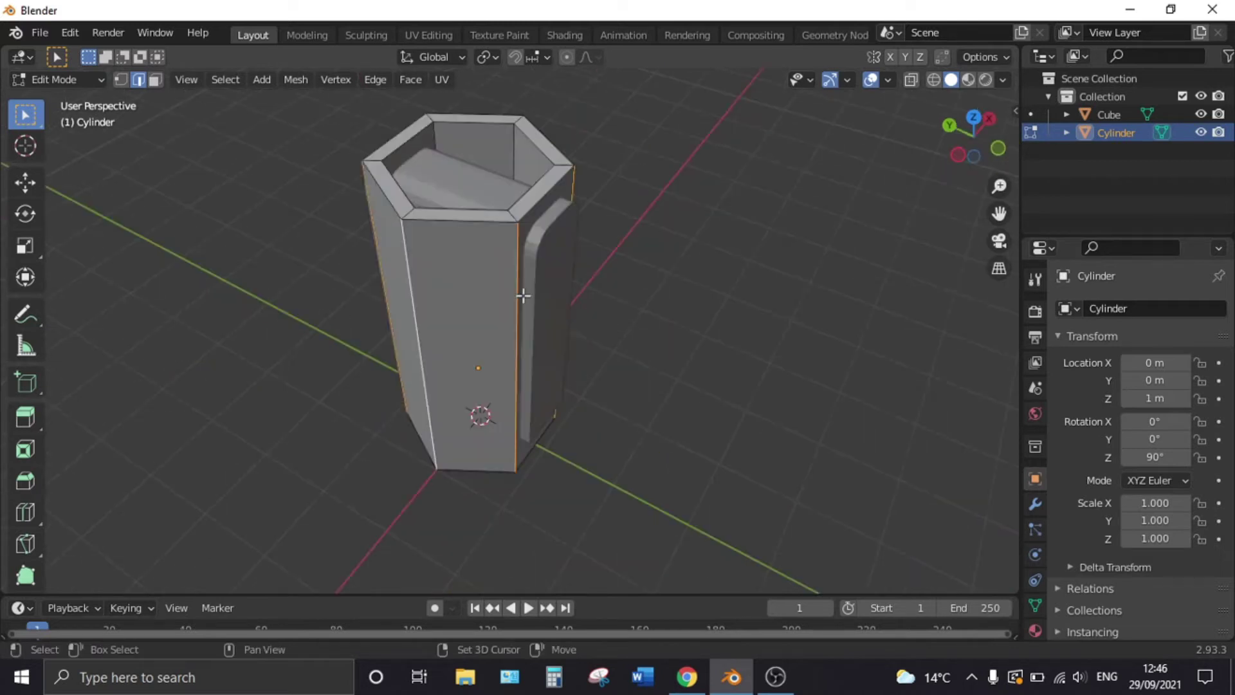
pyautogui.press('KP_7')
pyautogui.scroll(5, 617, 350)
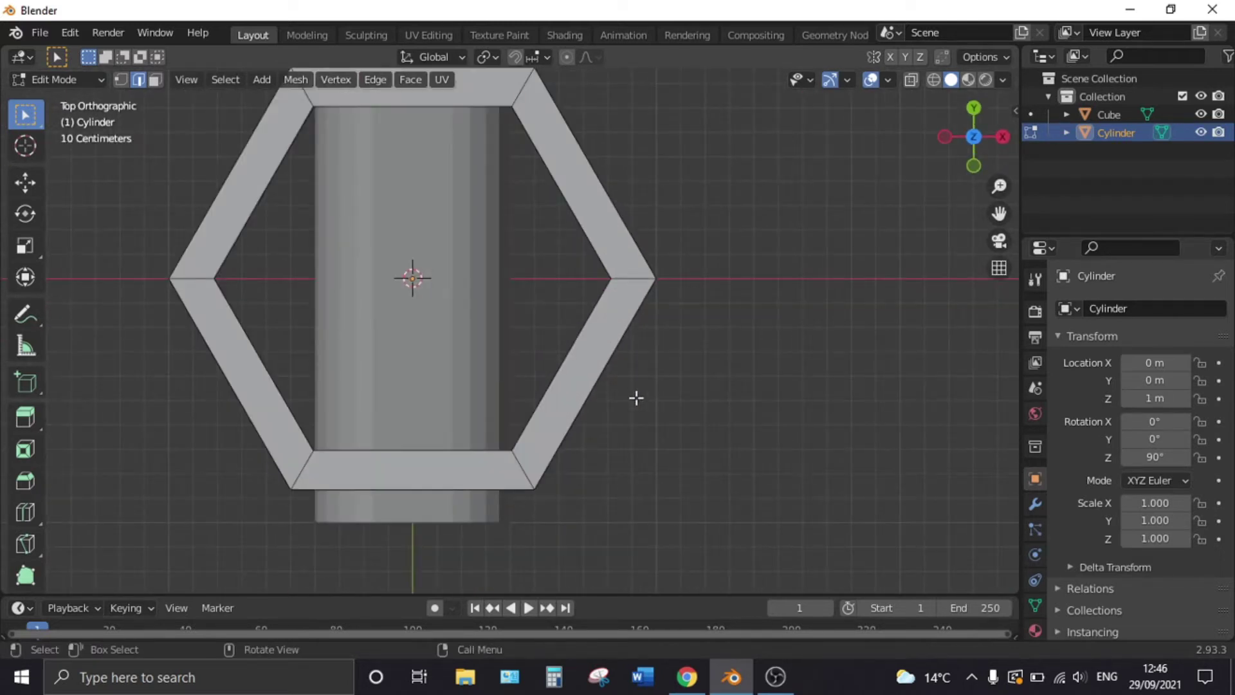
# Step: Bevel the corner edges with 3 segments and return to Object Mode
pyautogui.hotkey('ctrl', 'b')
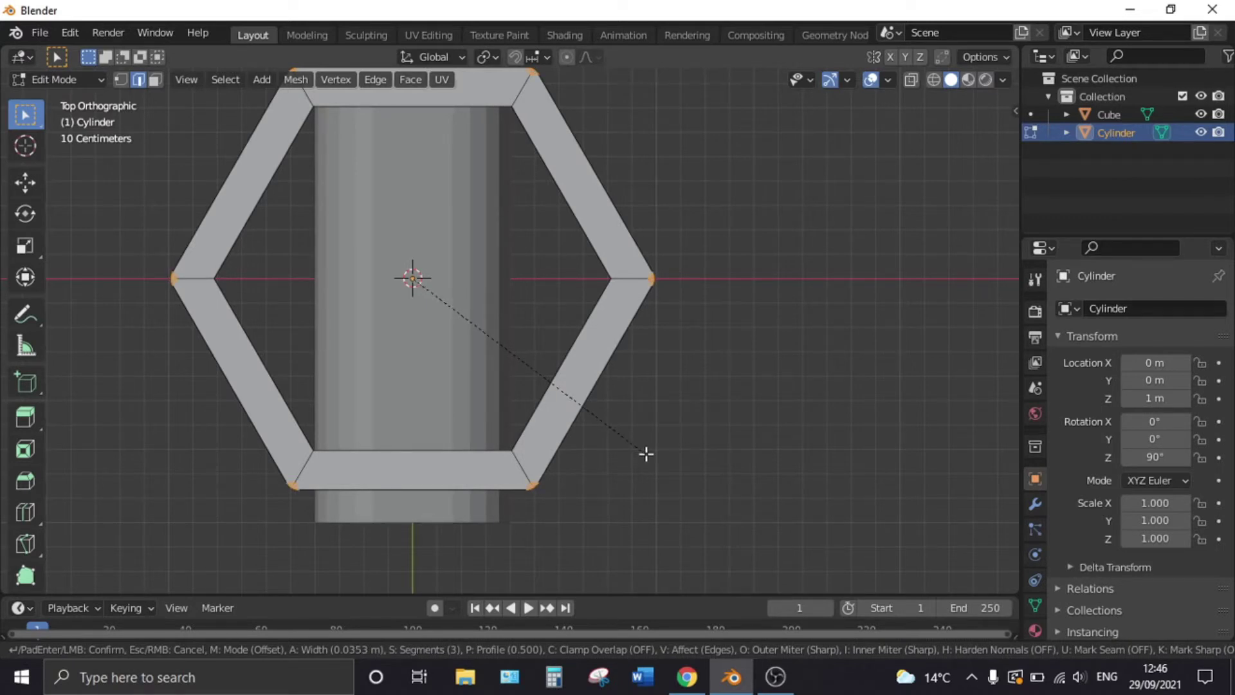
pyautogui.click(646, 454)
pyautogui.scroll(-2, 626, 414)
pyautogui.moveTo(626, 414)
pyautogui.mouseDown(button='middle')
pyautogui.moveTo(616, 329)
pyautogui.moveTo(711, 395)
pyautogui.mouseUp(button='middle')
pyautogui.press('Tab')
pyautogui.scroll(-4, 616, 329)
pyautogui.click(669, 354)
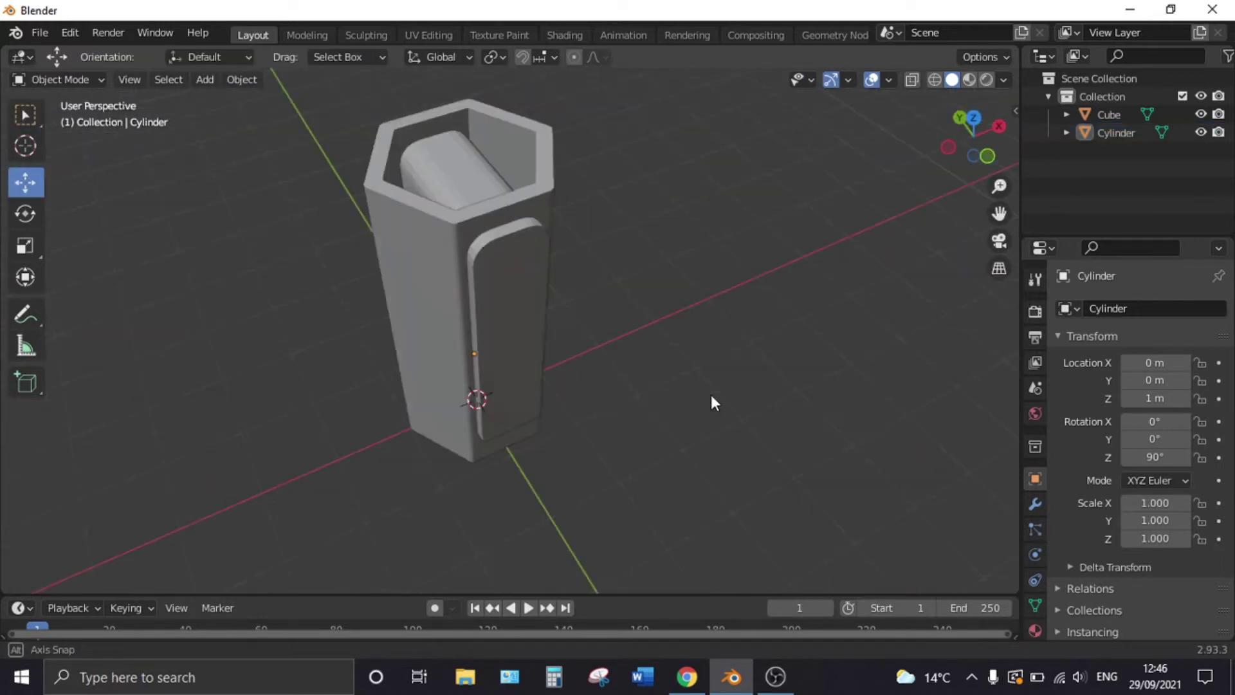
pyautogui.moveTo(626, 378); pyautogui.dragTo(475, 288, button='middle')
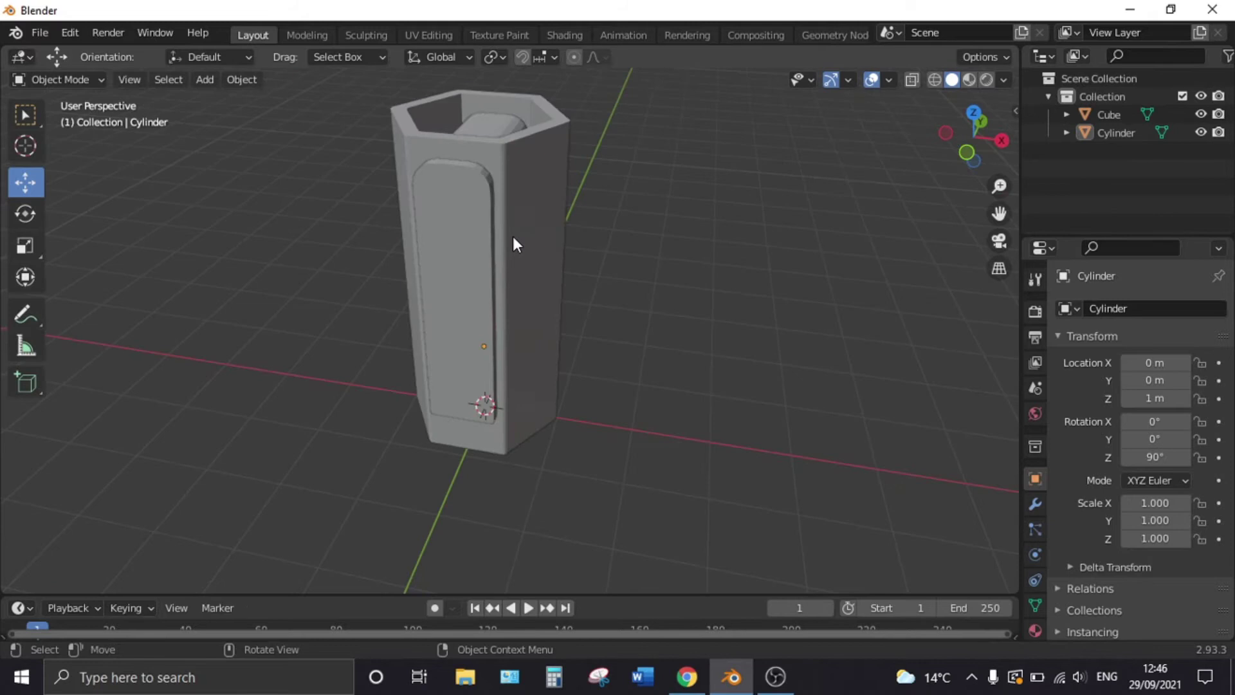
pyautogui.click(535, 255)
pyautogui.moveTo(531, 256); pyautogui.dragTo(526, 256, button='middle')
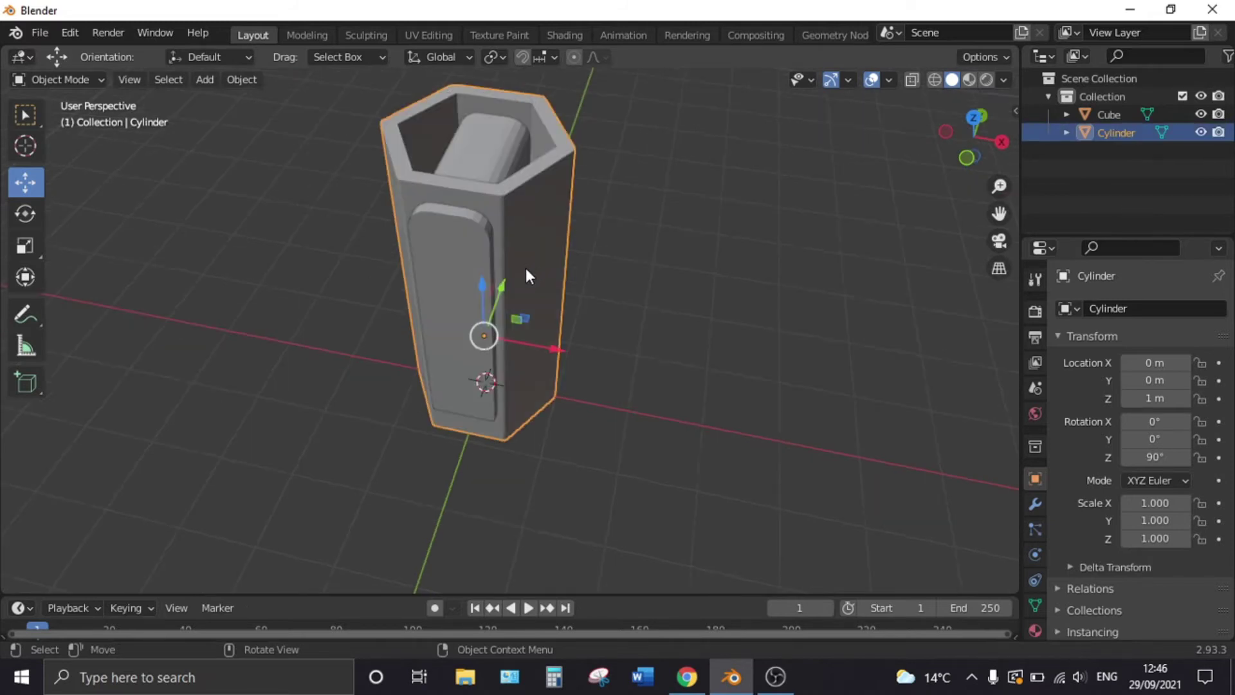
# Step: From the top view, add a Boolean modifier to the hexagonal Cylinder
pyautogui.press('KP_7')
pyautogui.scroll(1, 539, 299)
pyautogui.scroll(1, 643, 337)
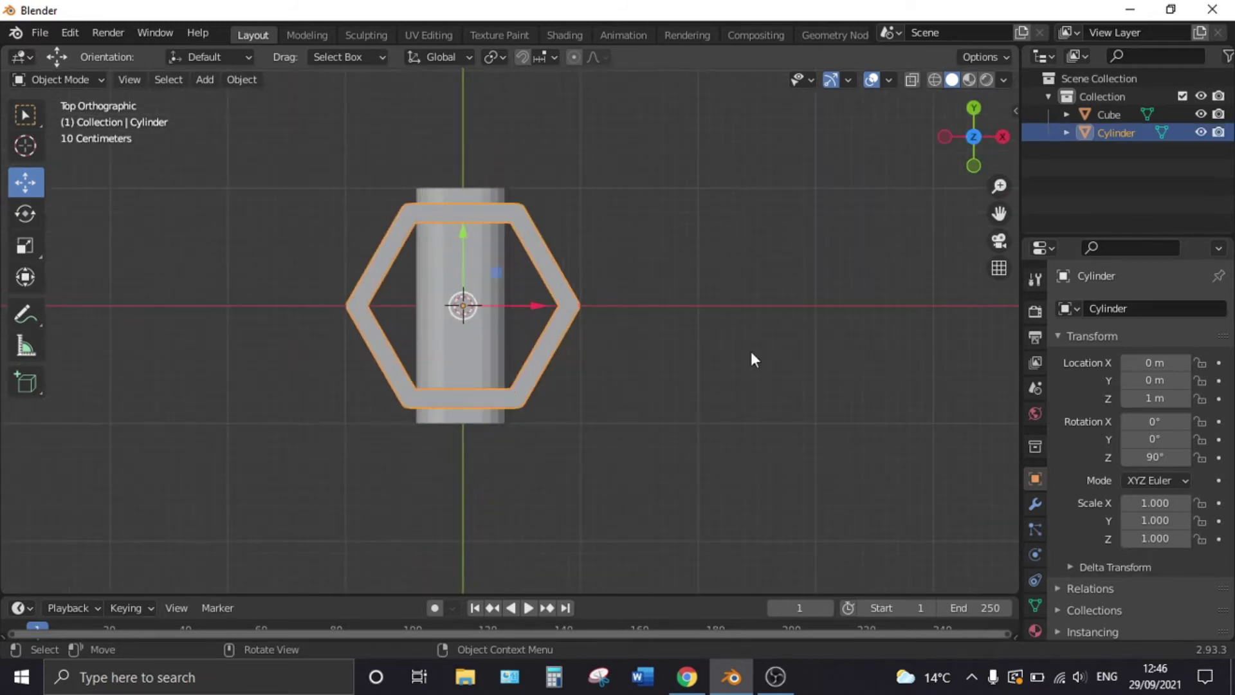
pyautogui.click(1034, 504)
pyautogui.click(1086, 315)
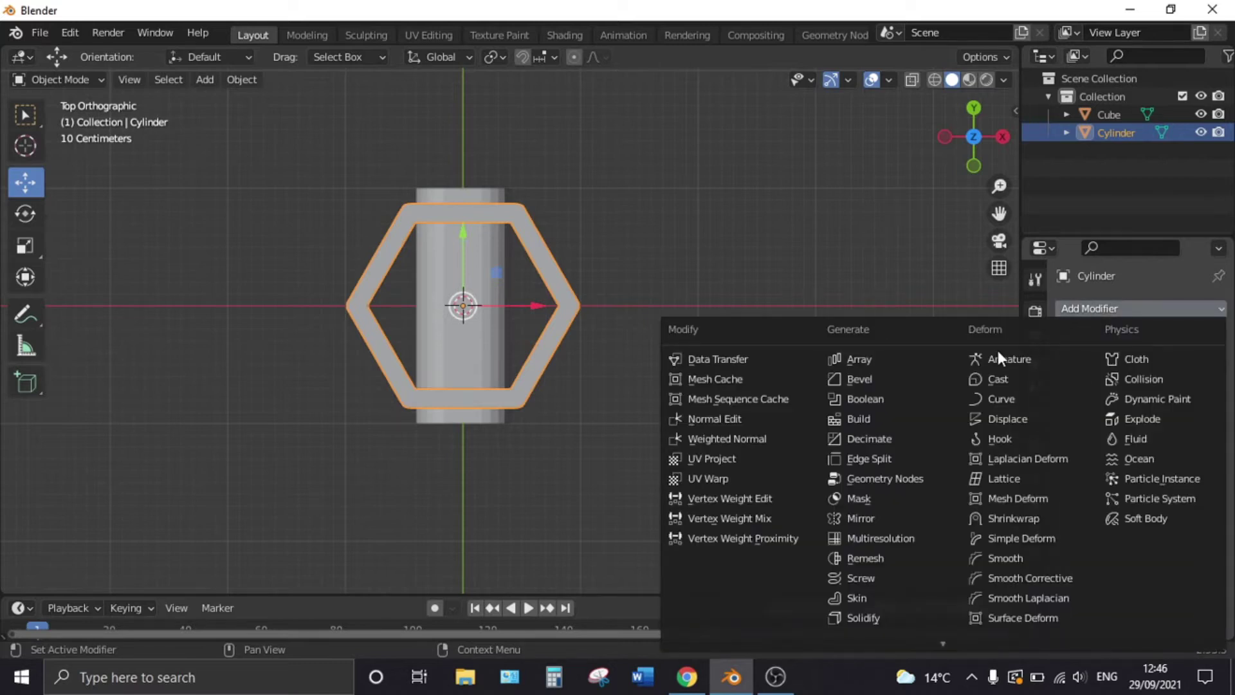
pyautogui.click(865, 398)
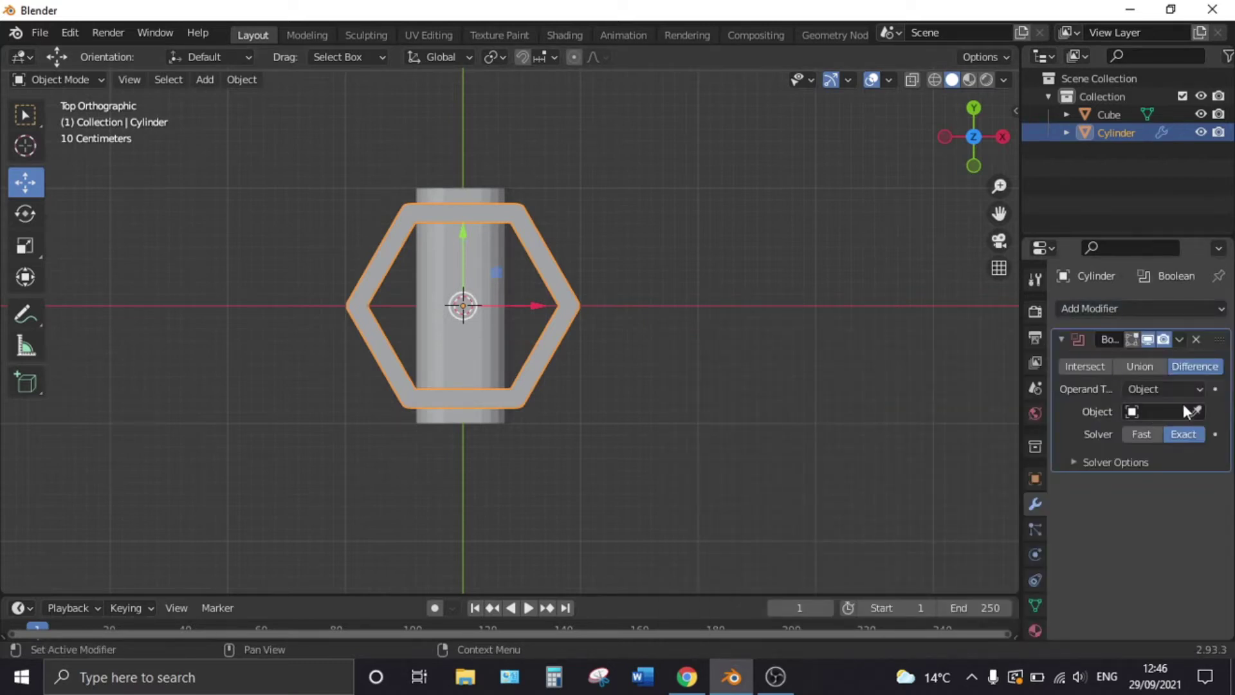
# Step: Set the Cube as the Boolean Difference cutter, apply it, and select the Cube
pyautogui.click(1134, 406)
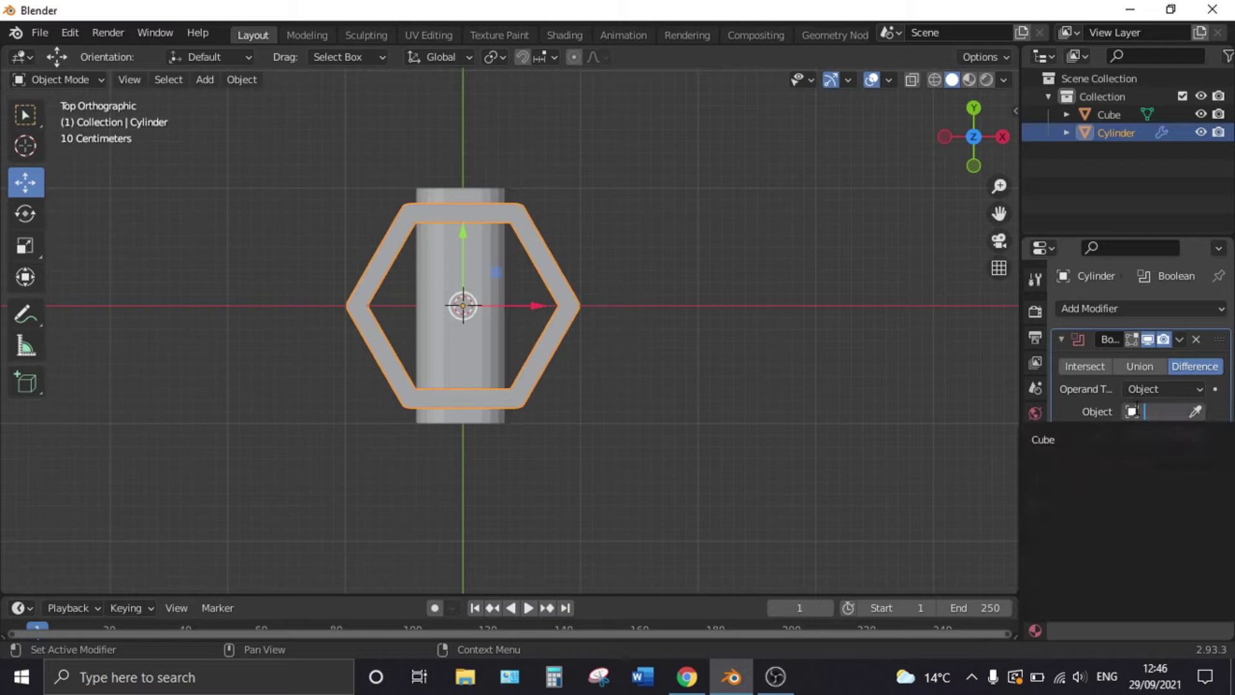
pyautogui.click(1178, 436)
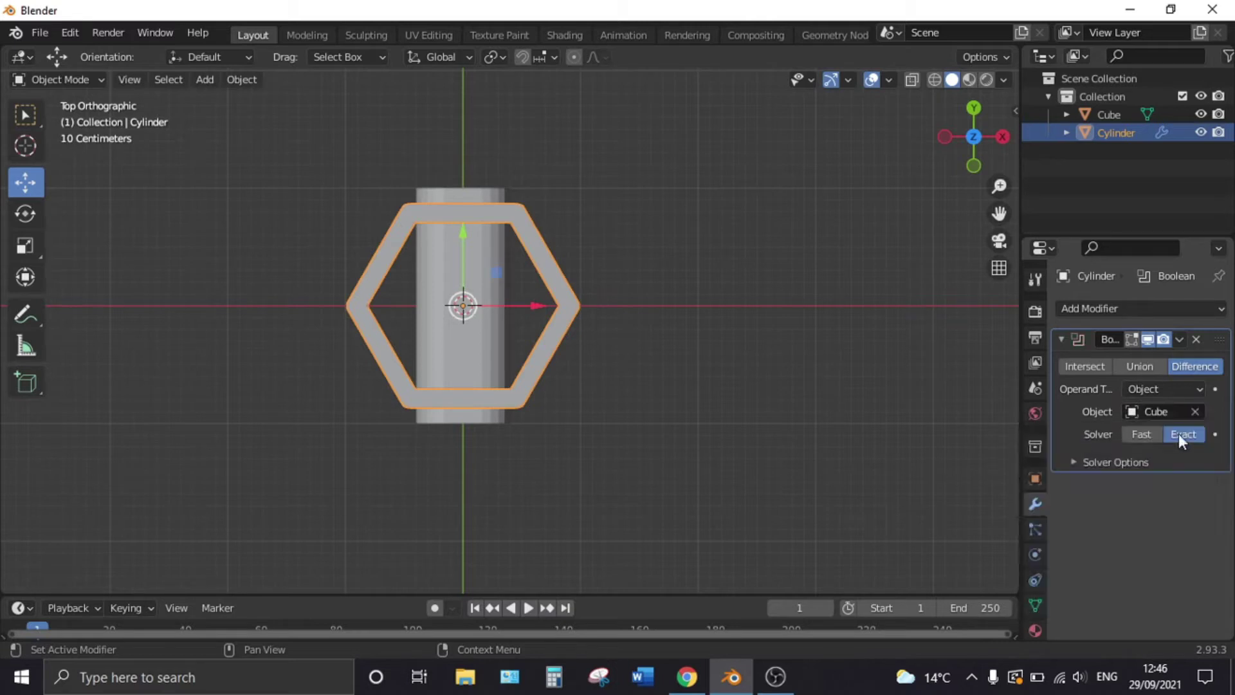
pyautogui.click(1179, 338)
pyautogui.hotkey('ctrl', 'a')
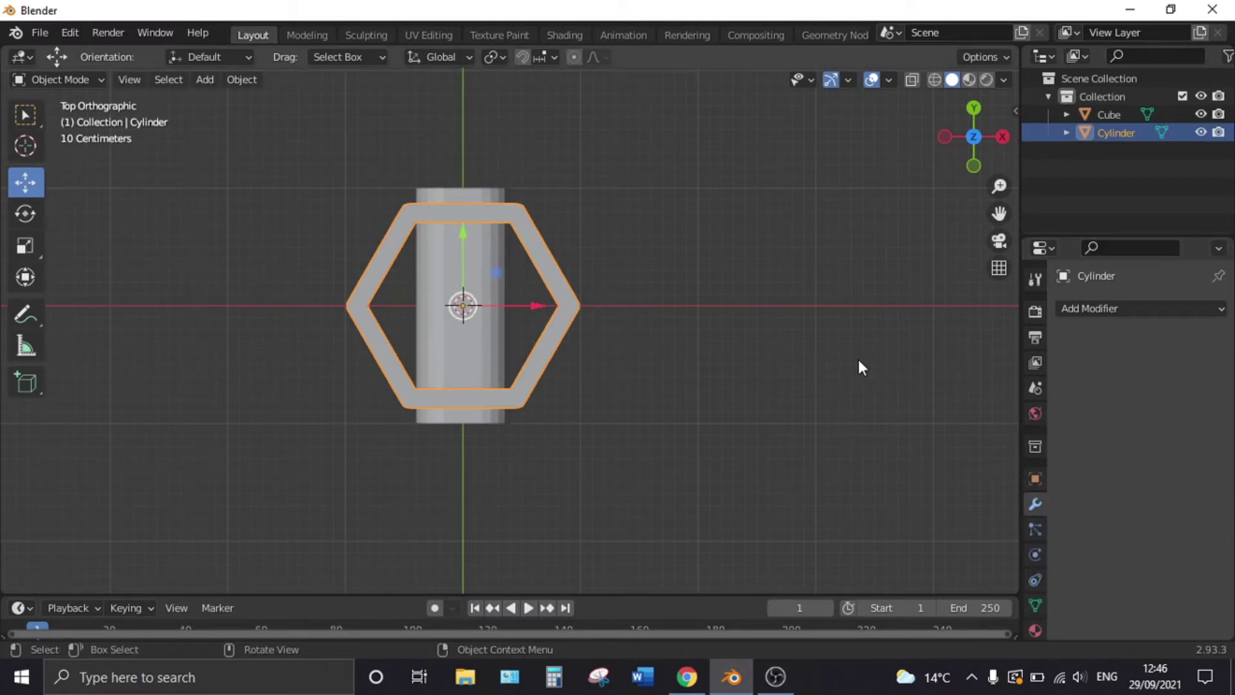
pyautogui.click(858, 359)
pyautogui.moveTo(665, 342)
pyautogui.mouseDown(button='middle')
pyautogui.moveTo(566, 250)
pyautogui.moveTo(504, 164)
pyautogui.moveTo(544, 181)
pyautogui.mouseUp(button='middle')
pyautogui.click(505, 164)
# Step: Hide the Cube to inspect the cut openings, then unhide it in top view
pyautogui.press('h')
pyautogui.moveTo(502, 223)
pyautogui.mouseDown(button='middle')
pyautogui.moveTo(565, 171)
pyautogui.moveTo(655, 133)
pyautogui.moveTo(437, 142)
pyautogui.moveTo(433, 152)
pyautogui.moveTo(604, 177)
pyautogui.moveTo(602, 196)
pyautogui.moveTo(555, 210)
pyautogui.mouseUp(button='middle')
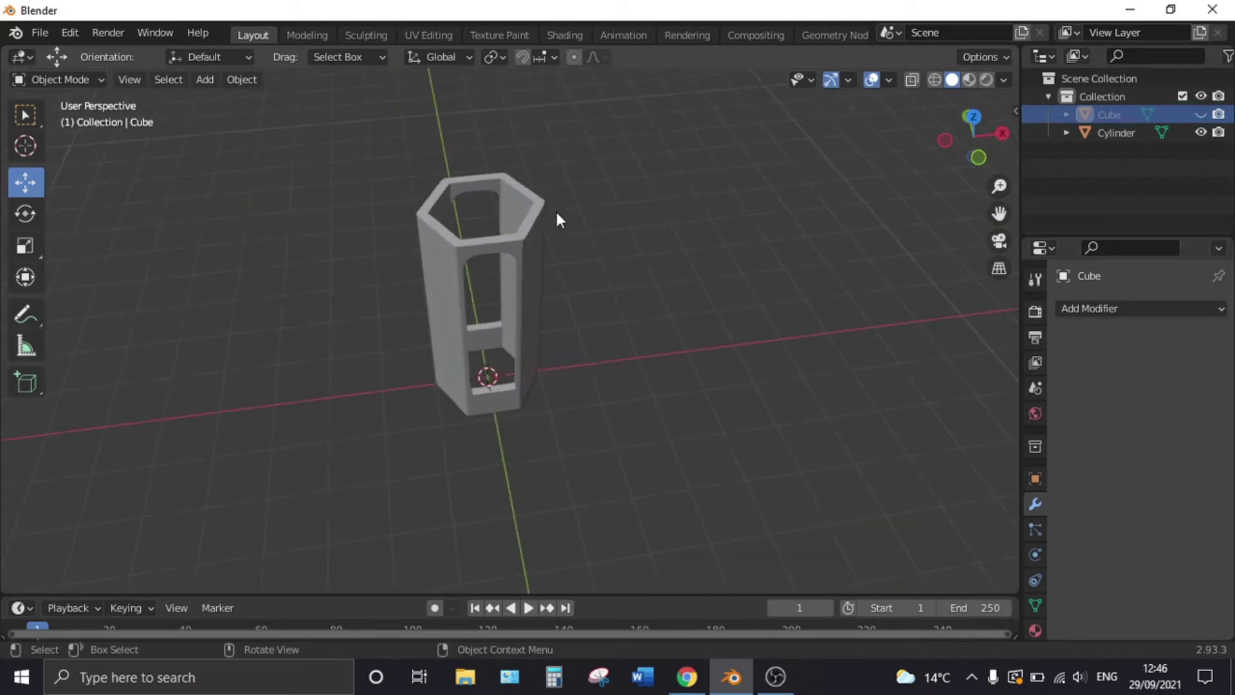
pyautogui.press('KP_7')
pyautogui.hotkey('alt', 'h')
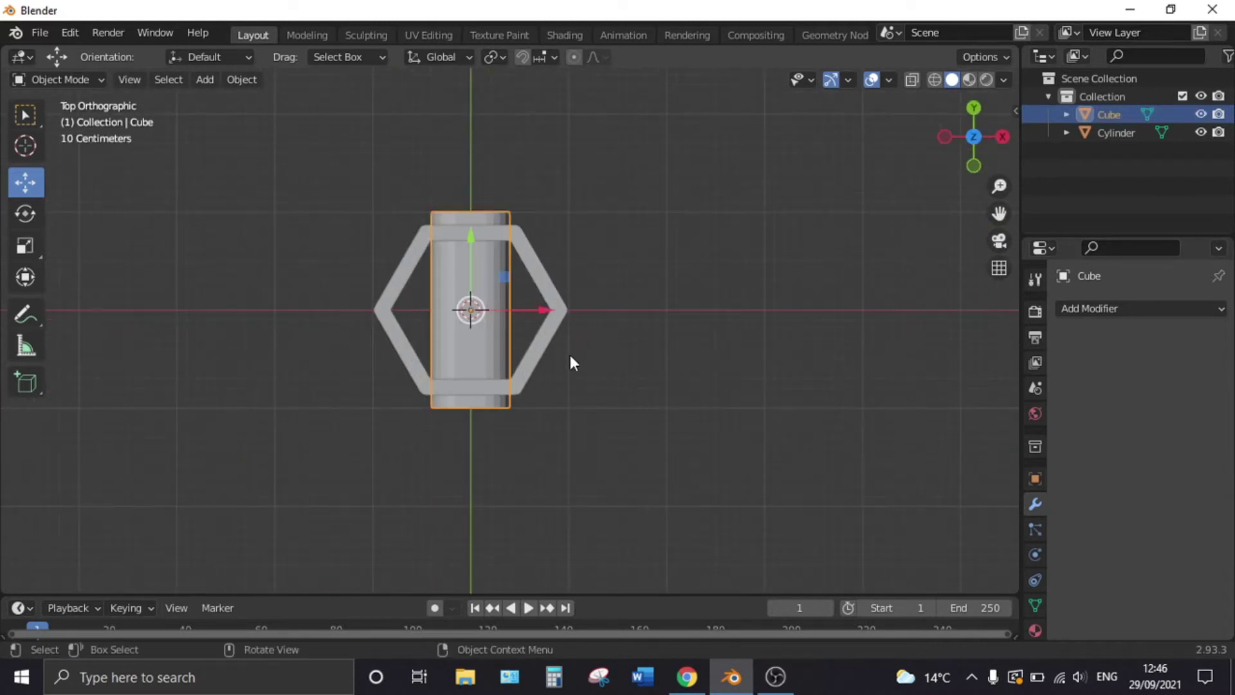
pyautogui.scroll(2, 566, 341)
# Step: Rotate the hexagonal Cylinder 60° about Z instead of 90°
pyautogui.click(569, 334)
pyautogui.write('r')
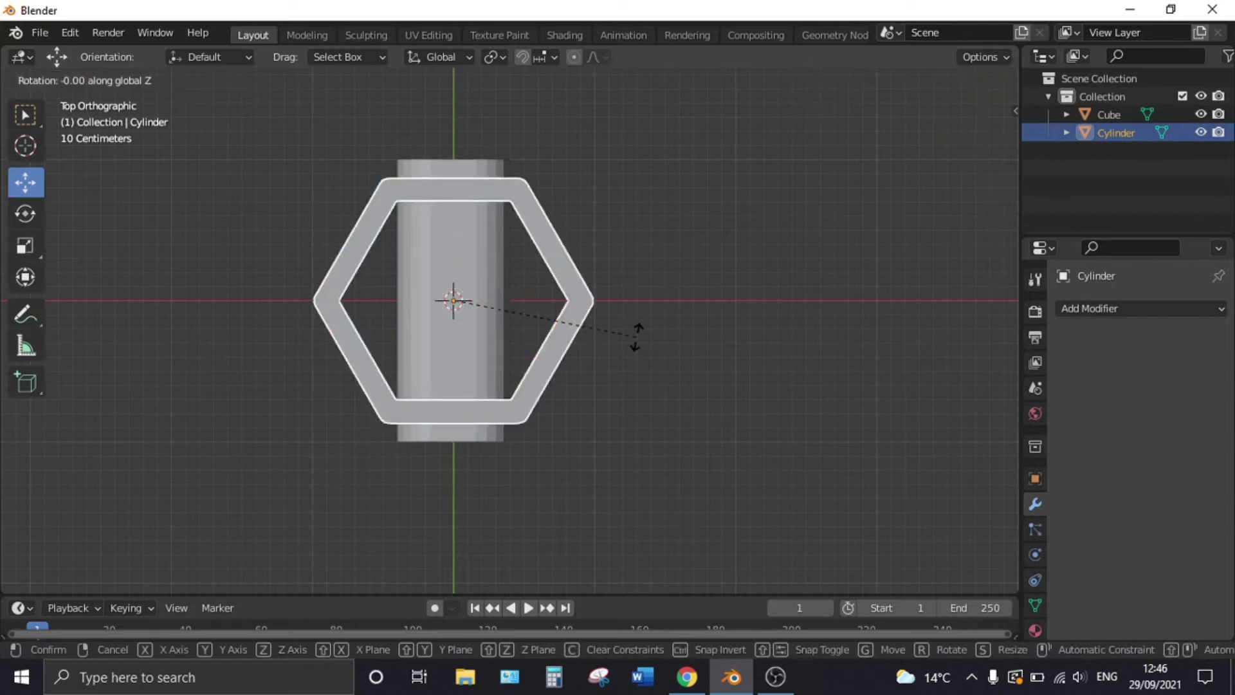
pyautogui.write('90')
pyautogui.press('Return')
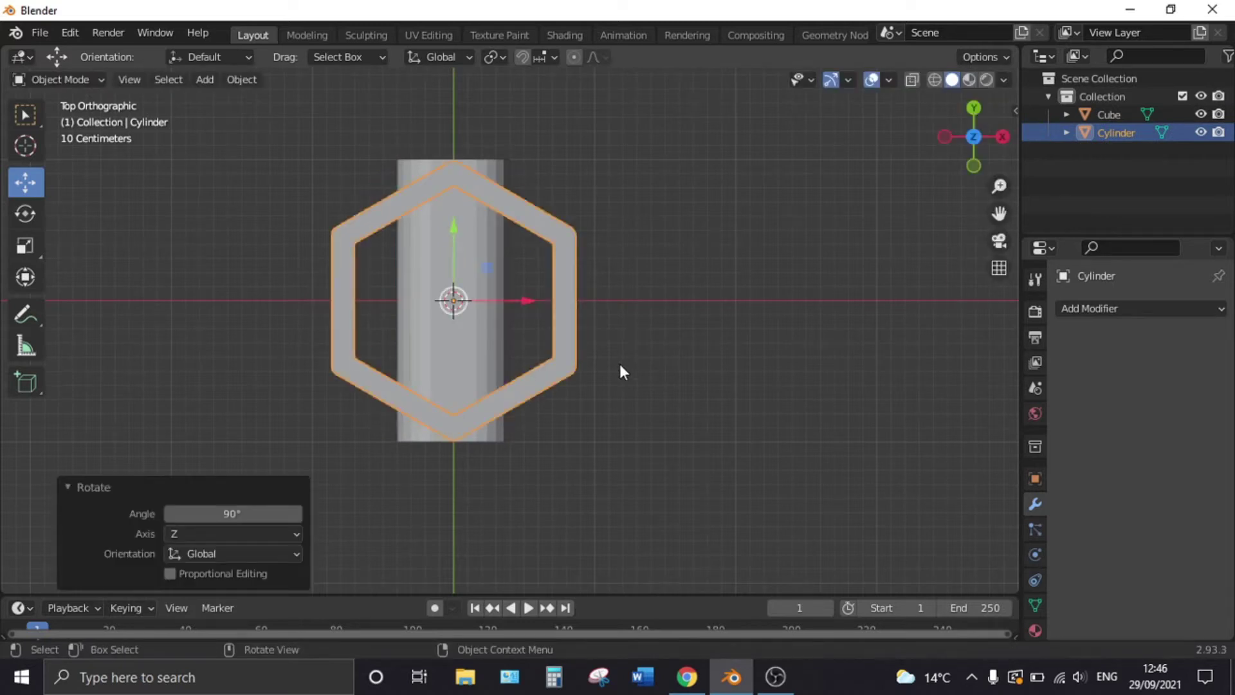
pyautogui.hotkey('ctrl', 'z')
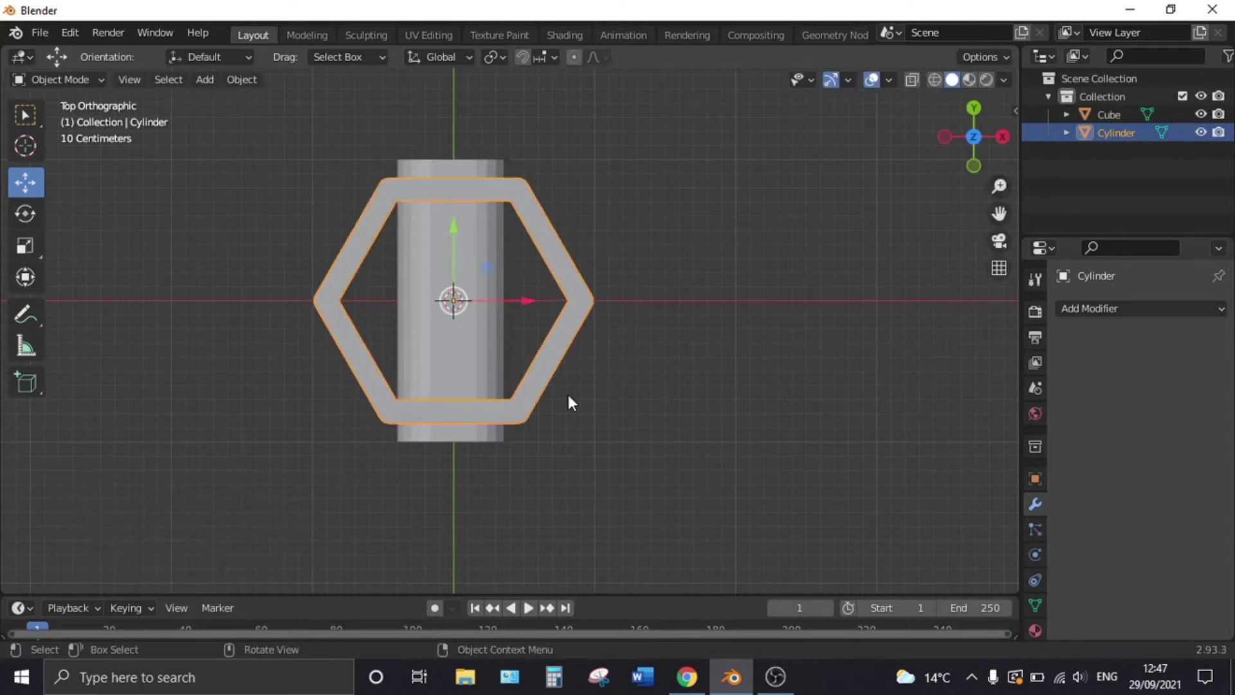
pyautogui.press('r')
pyautogui.write('60')
pyautogui.press('Return')
pyautogui.moveTo(566, 416)
pyautogui.mouseDown(button='middle')
pyautogui.moveTo(541, 321)
pyautogui.moveTo(724, 338)
pyautogui.mouseUp(button='middle')
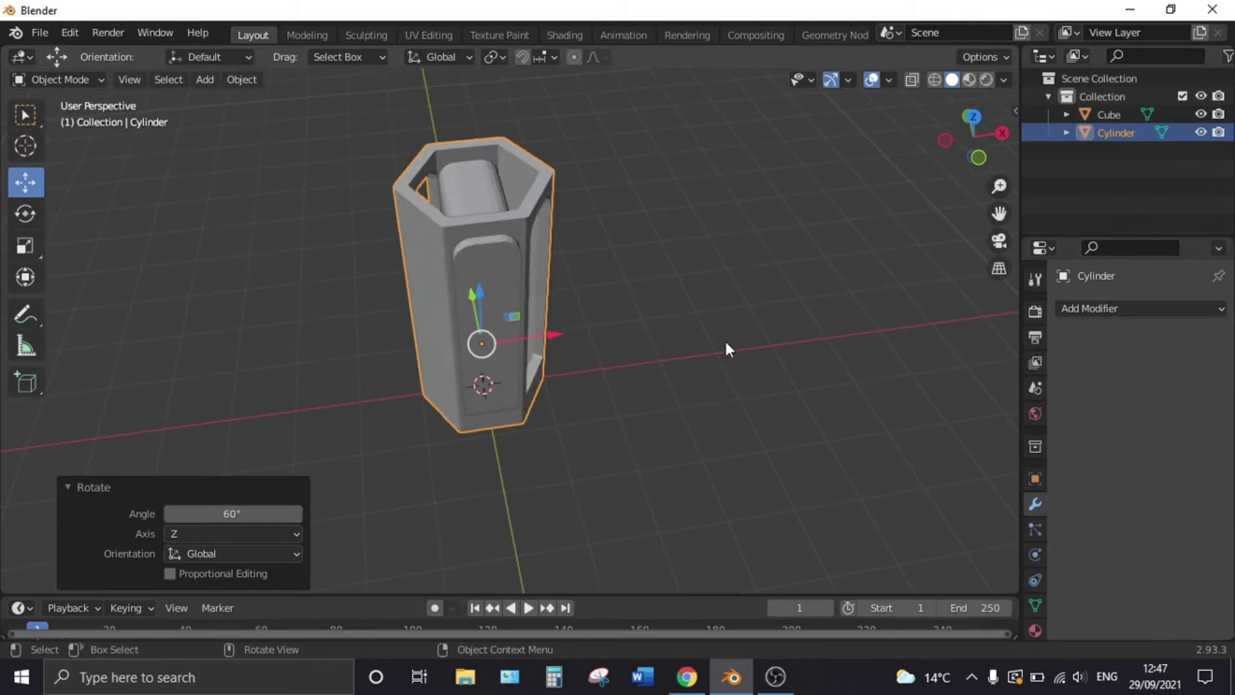
# Step: Apply a second Boolean Difference with the Cube to the rotated Cylinder
pyautogui.click(1110, 312)
pyautogui.click(905, 399)
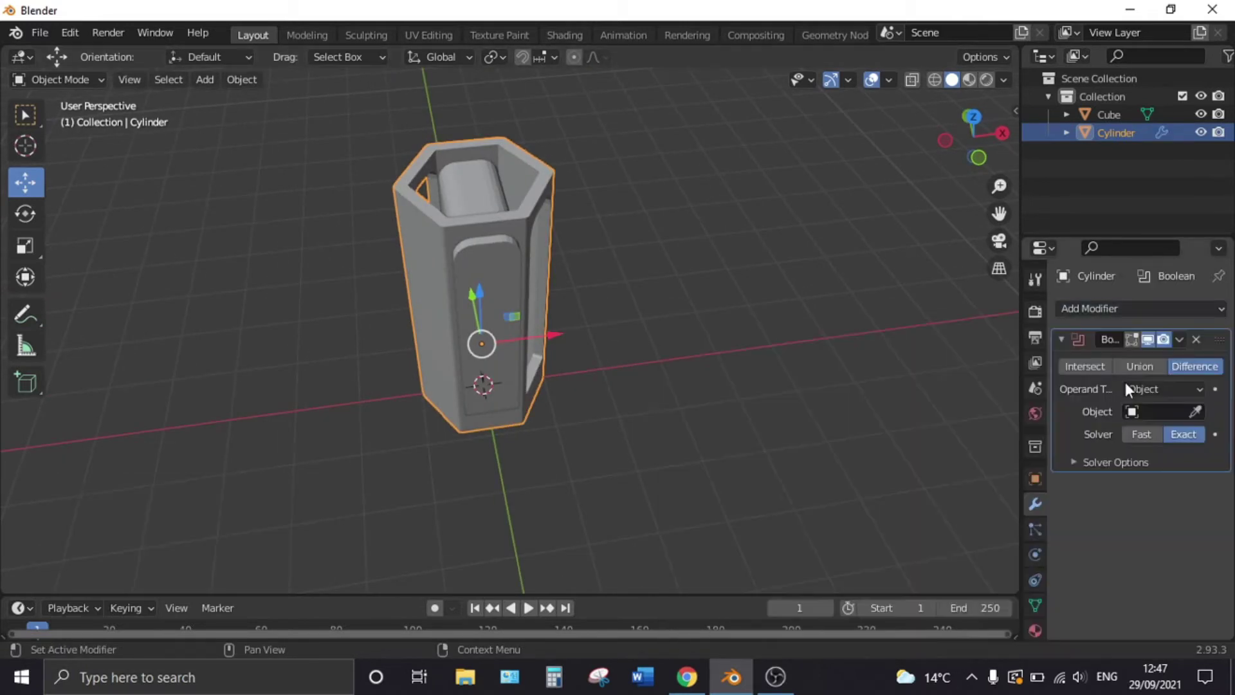
pyautogui.click(1151, 414)
pyautogui.click(1087, 437)
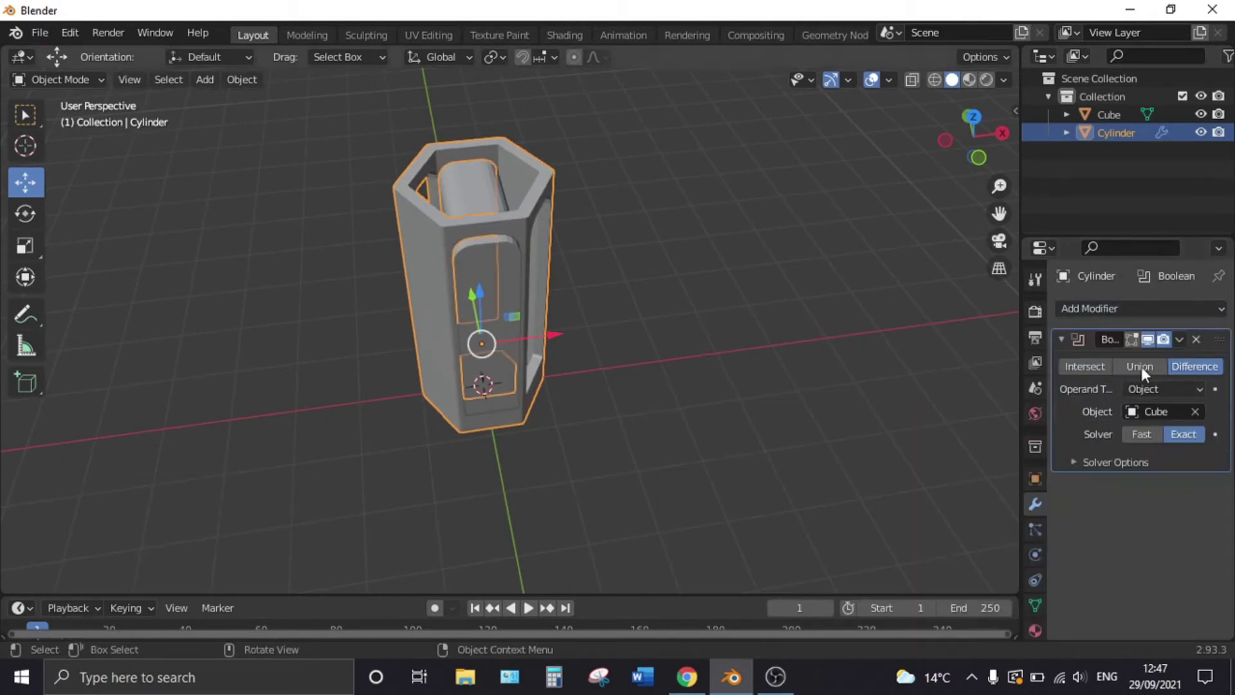
pyautogui.click(1179, 340)
pyautogui.click(1142, 364)
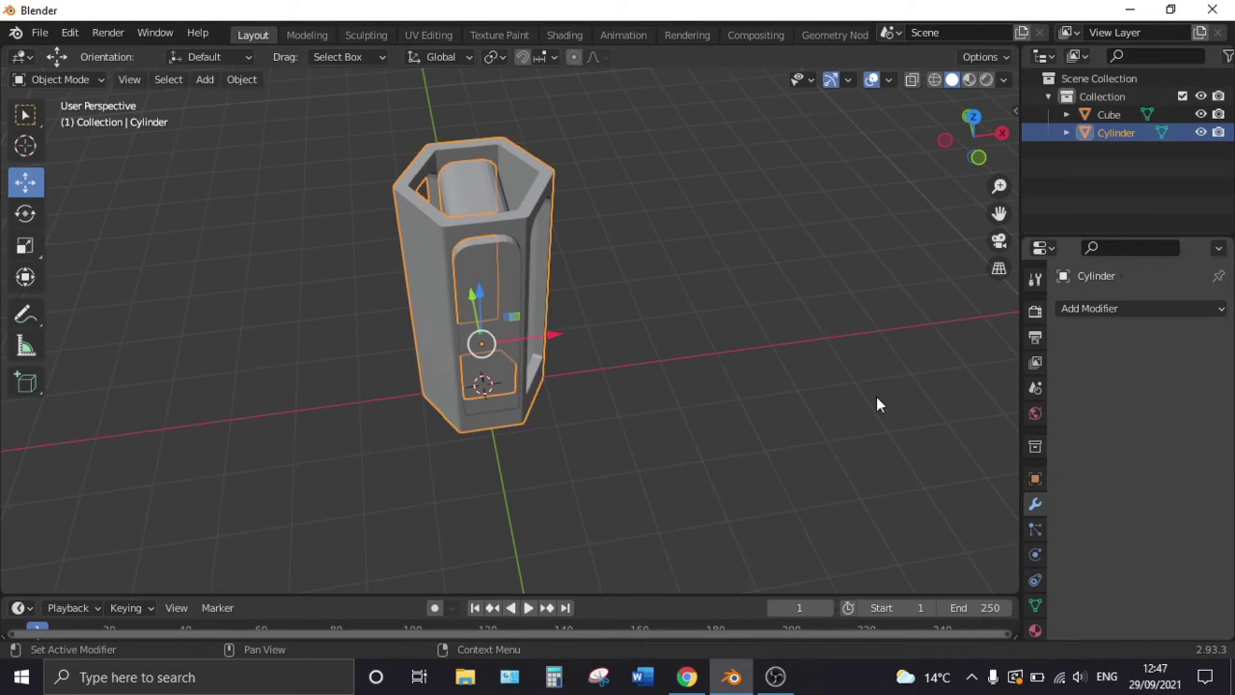
pyautogui.click(784, 337)
# Step: Rotate the frame another 60° about Z and apply a third Cube Boolean Difference
pyautogui.click(442, 253)
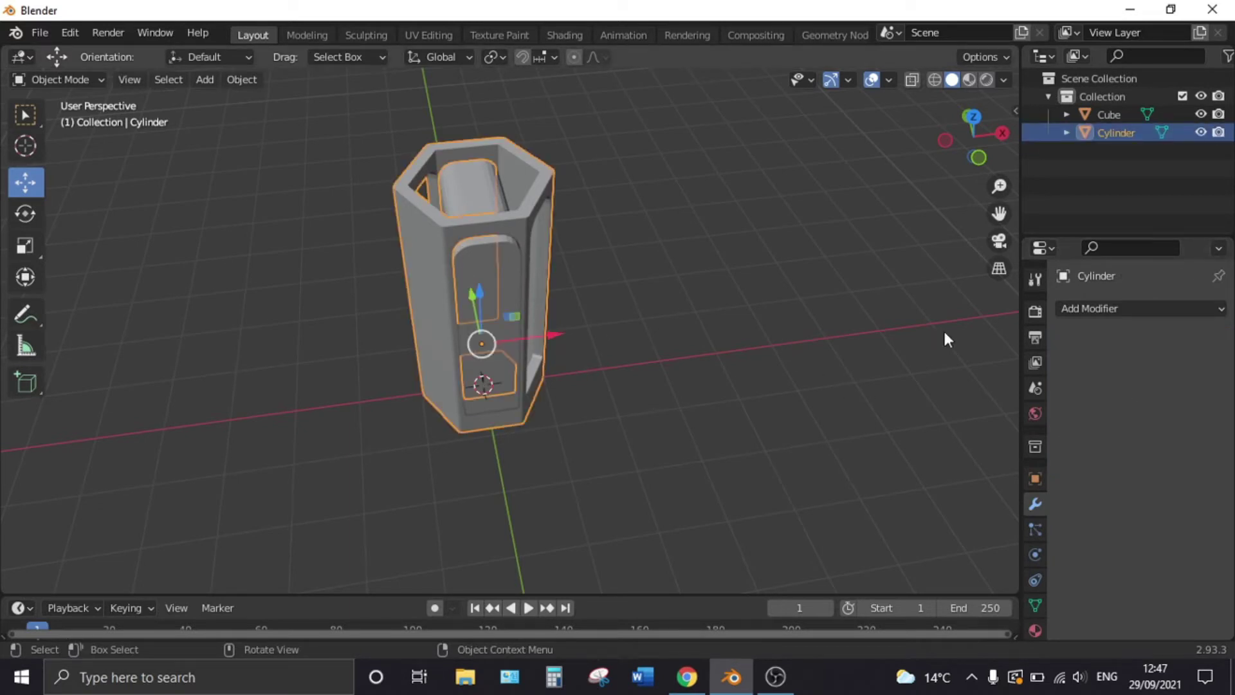
pyautogui.write('rz')
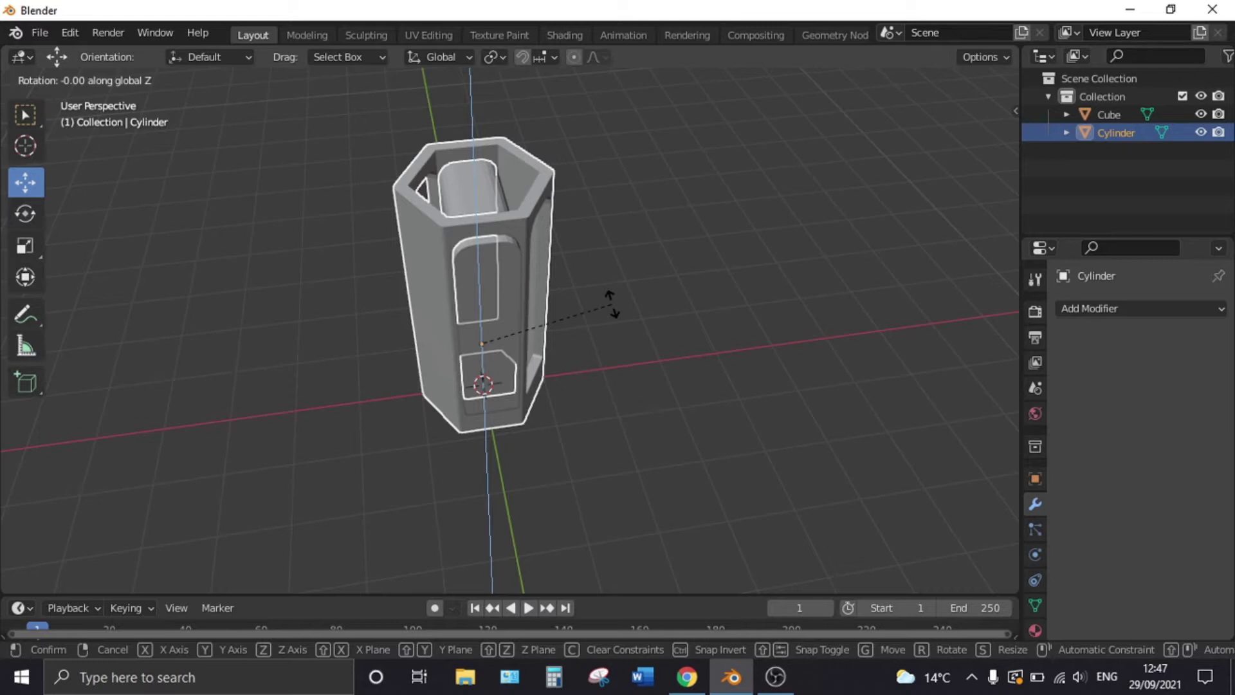
pyautogui.write('60')
pyautogui.press('Return')
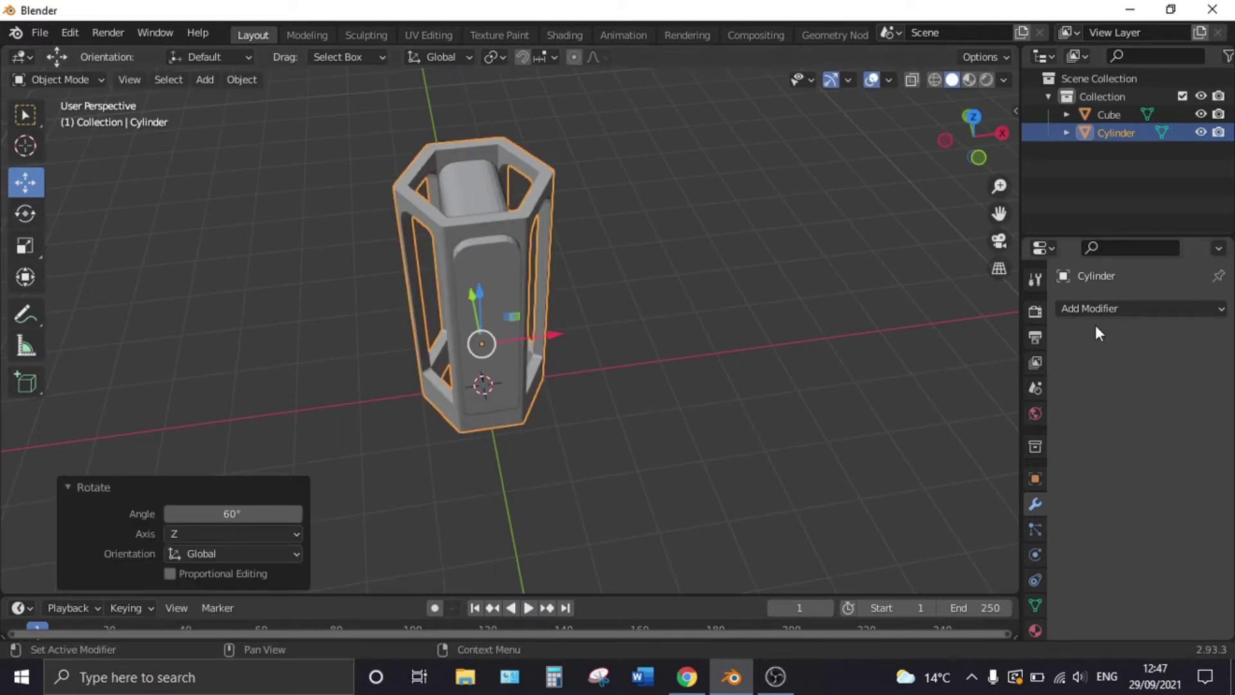
pyautogui.click(1094, 309)
pyautogui.click(840, 398)
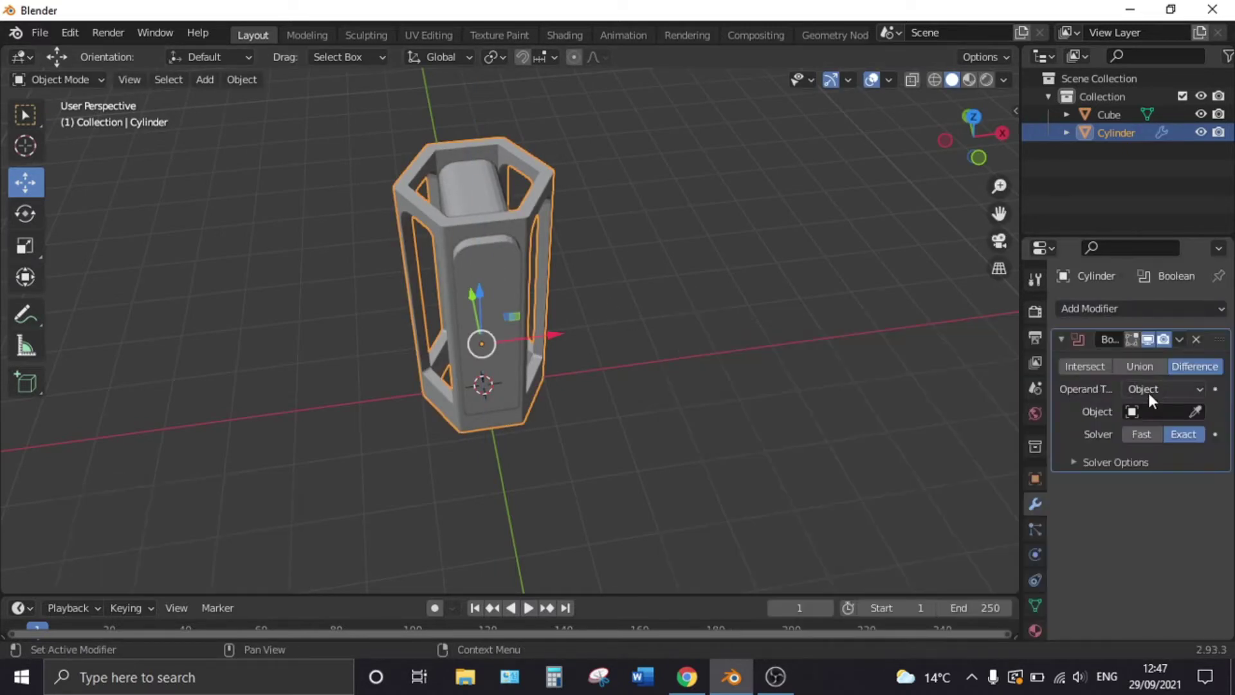
pyautogui.click(1158, 411)
pyautogui.click(1050, 439)
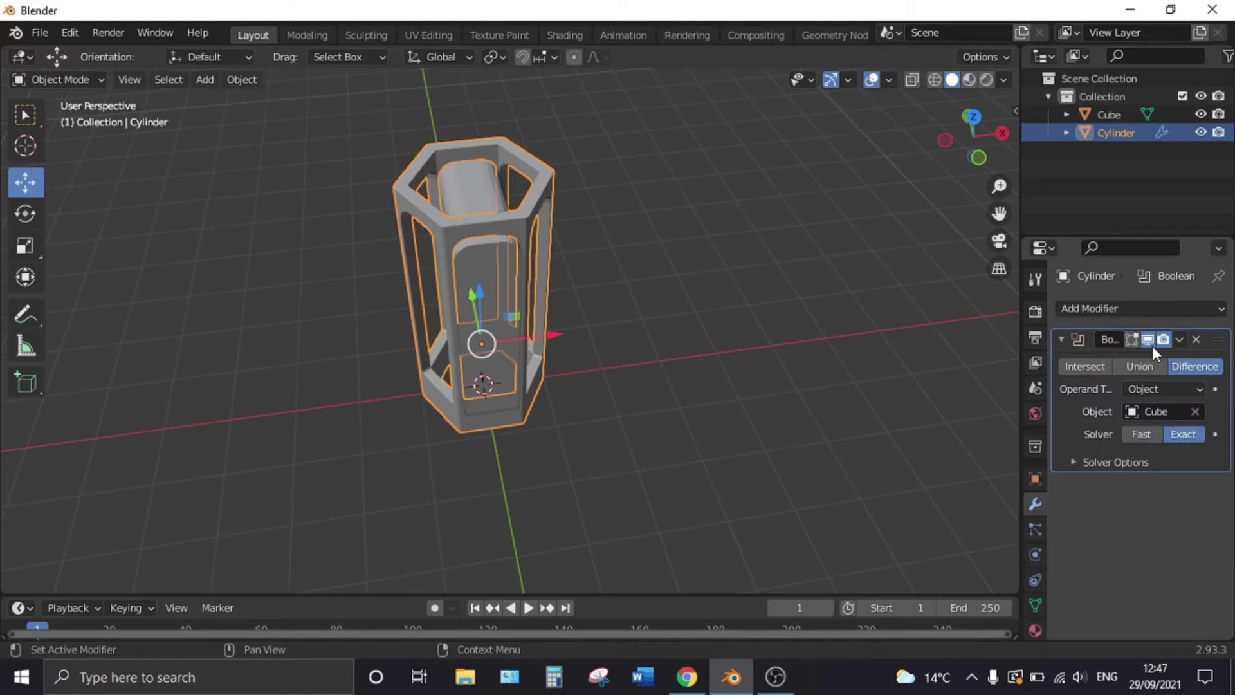
pyautogui.click(1179, 339)
pyautogui.click(1127, 366)
pyautogui.click(526, 299)
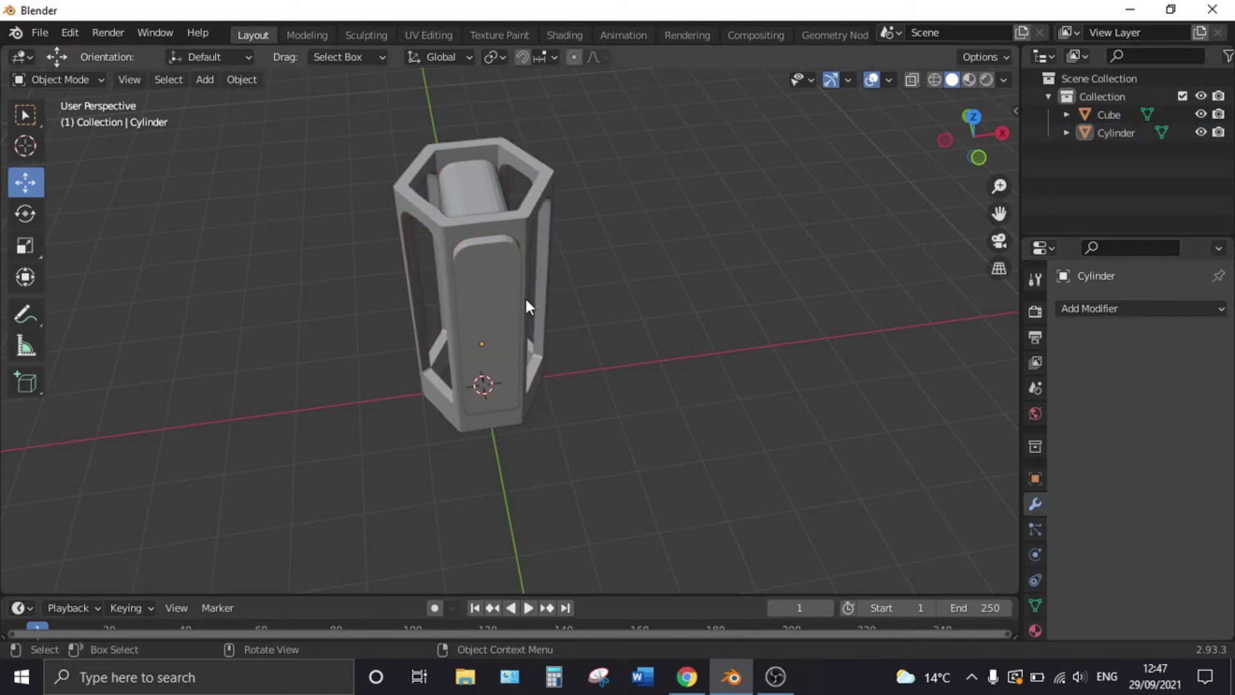
# Step: Hide the Cube and frame the column in a front view
pyautogui.press('h')
pyautogui.scroll(-2, 662, 386)
pyautogui.moveTo(662, 386)
pyautogui.mouseDown(button='middle')
pyautogui.moveTo(383, 249)
pyautogui.moveTo(572, 322)
pyautogui.mouseUp(button='middle')
pyautogui.scroll(3, 539, 279)
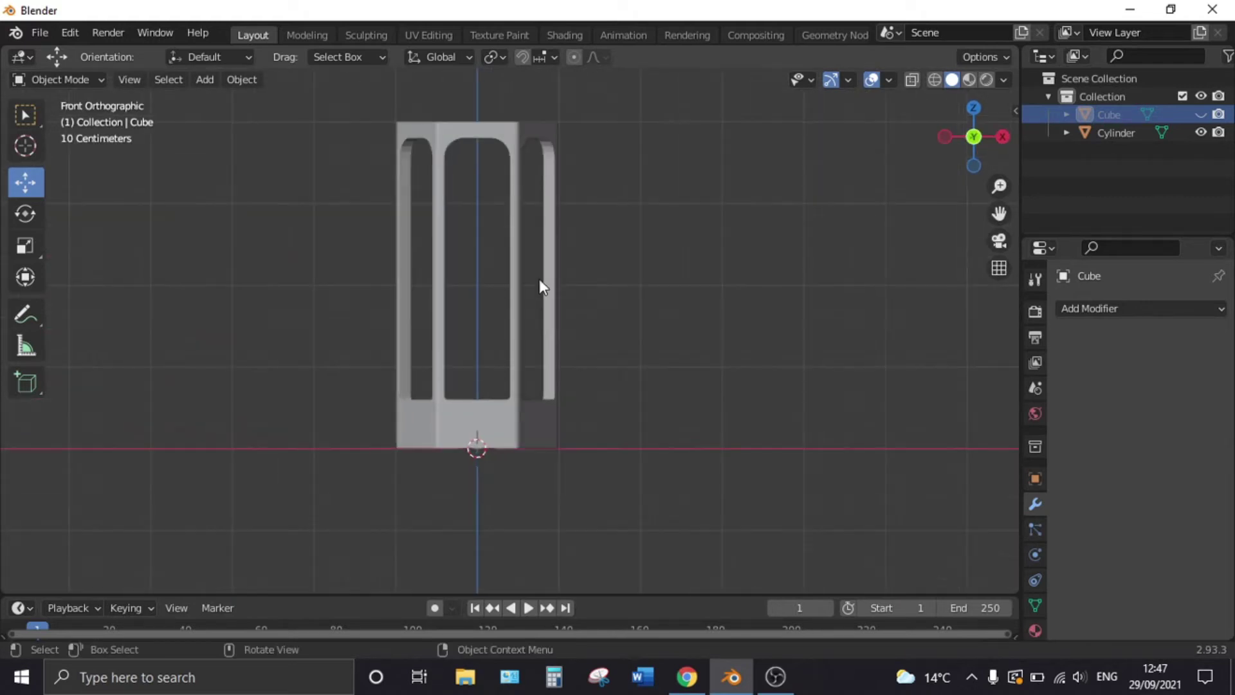
pyautogui.keyDown('shift'); pyautogui.moveTo(543, 256); pyautogui.dragTo(573, 318, button='middle'); pyautogui.keyUp('shift')
pyautogui.scroll(-1, 572, 315)
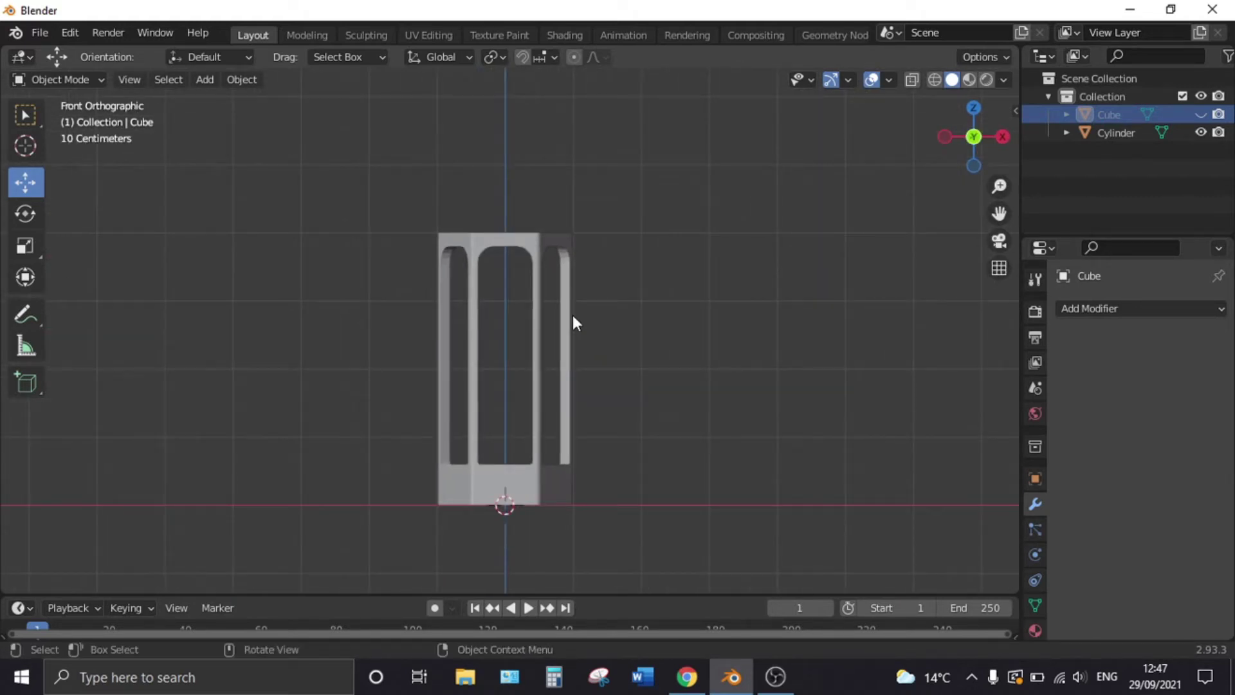
# Step: Add a new six-sided Cylinder, deleting an accidentally added circle
pyautogui.hotkey('shift', 'a')
pyautogui.click(649, 323)
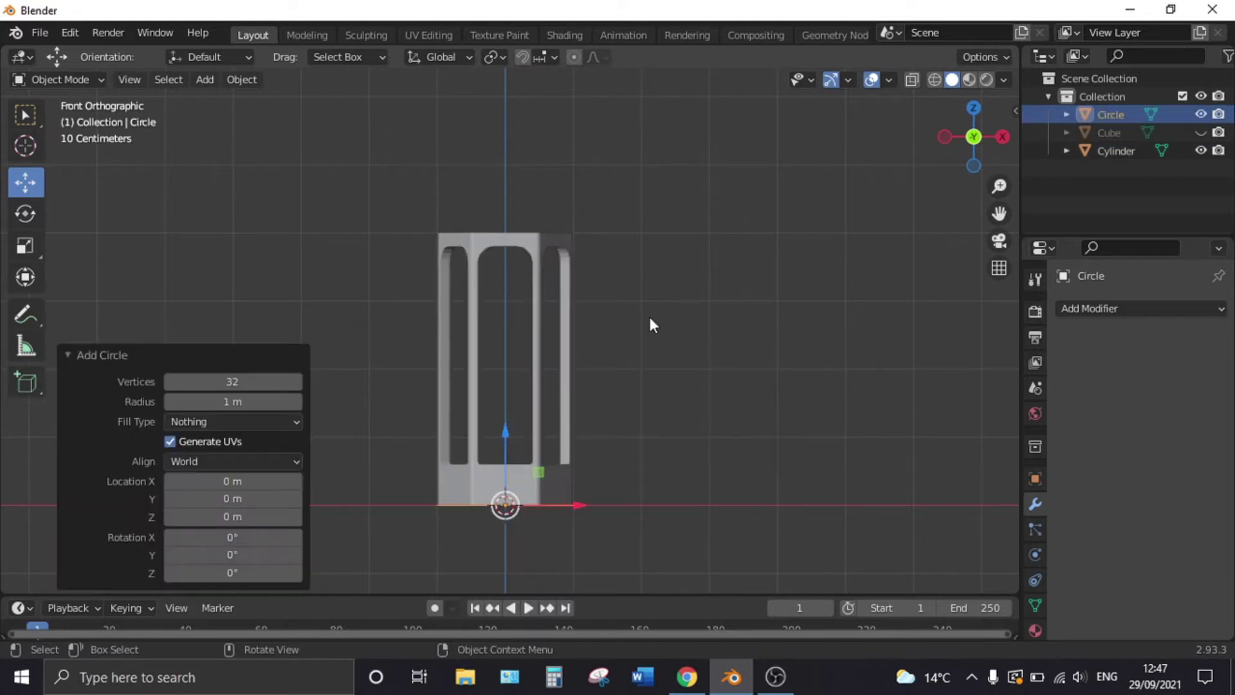
pyautogui.press('Delete')
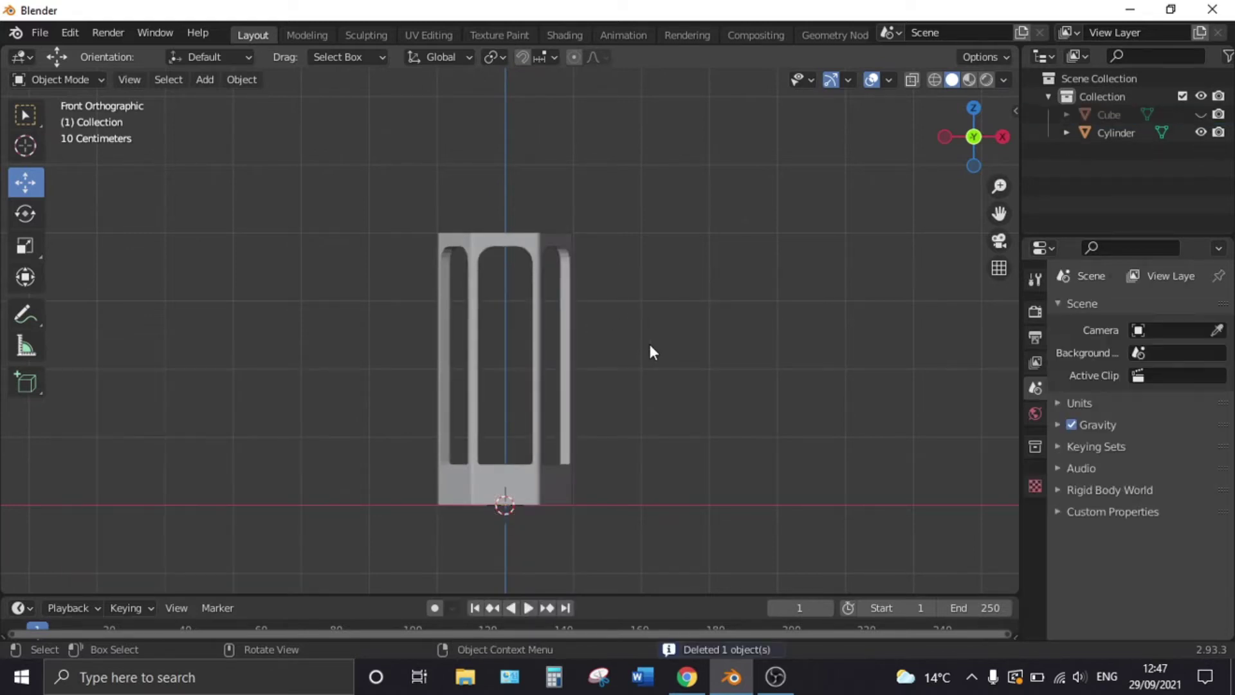
pyautogui.hotkey('shift', 'a')
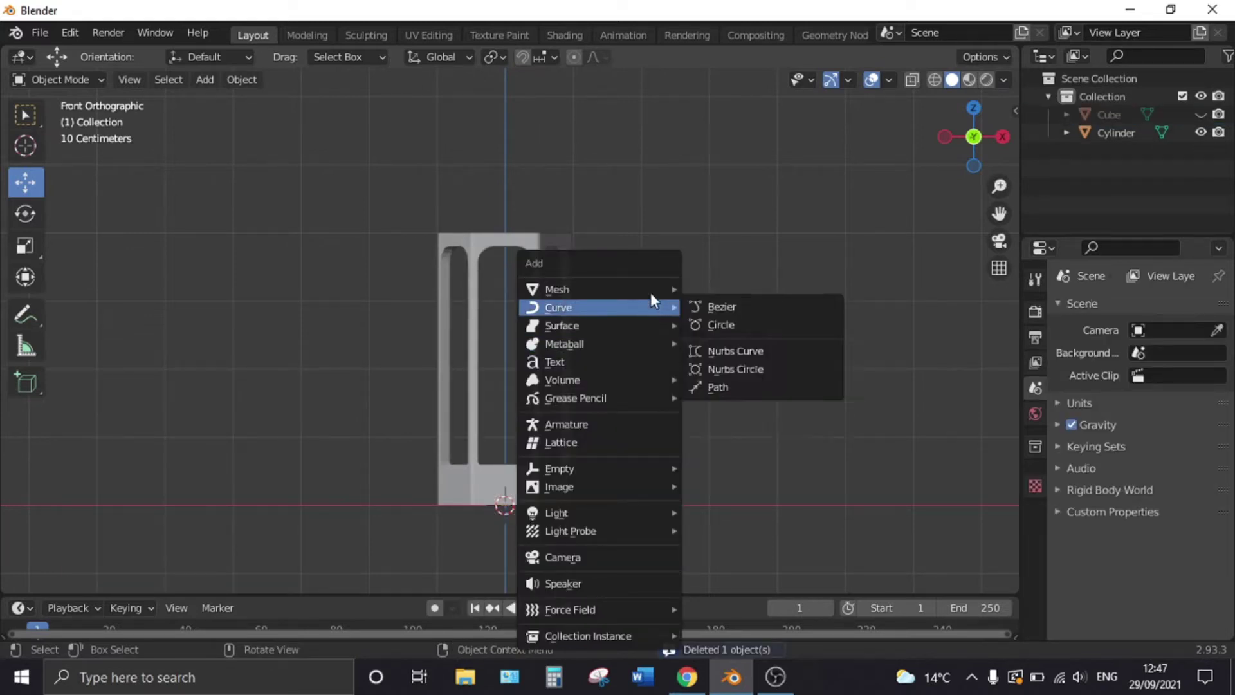
pyautogui.moveTo(558, 290)
pyautogui.click(737, 382)
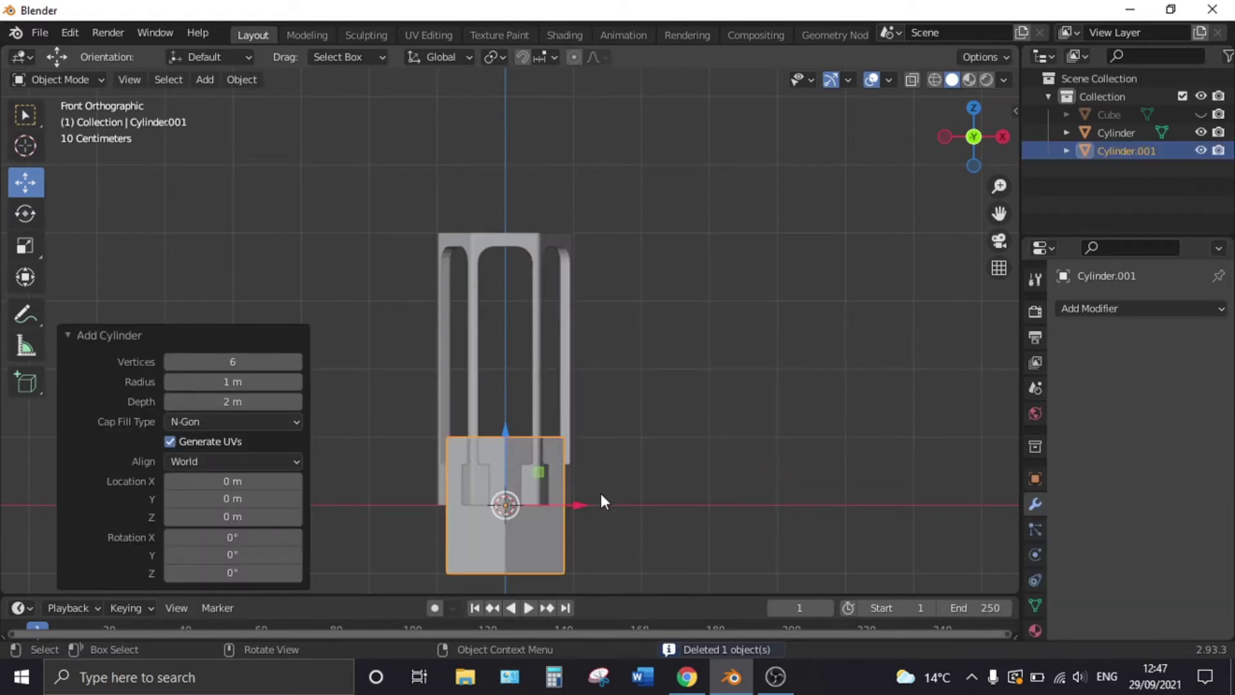
# Step: Rotate the new Cylinder 90° about Z and scale it to 1.3
pyautogui.press('KP_7')
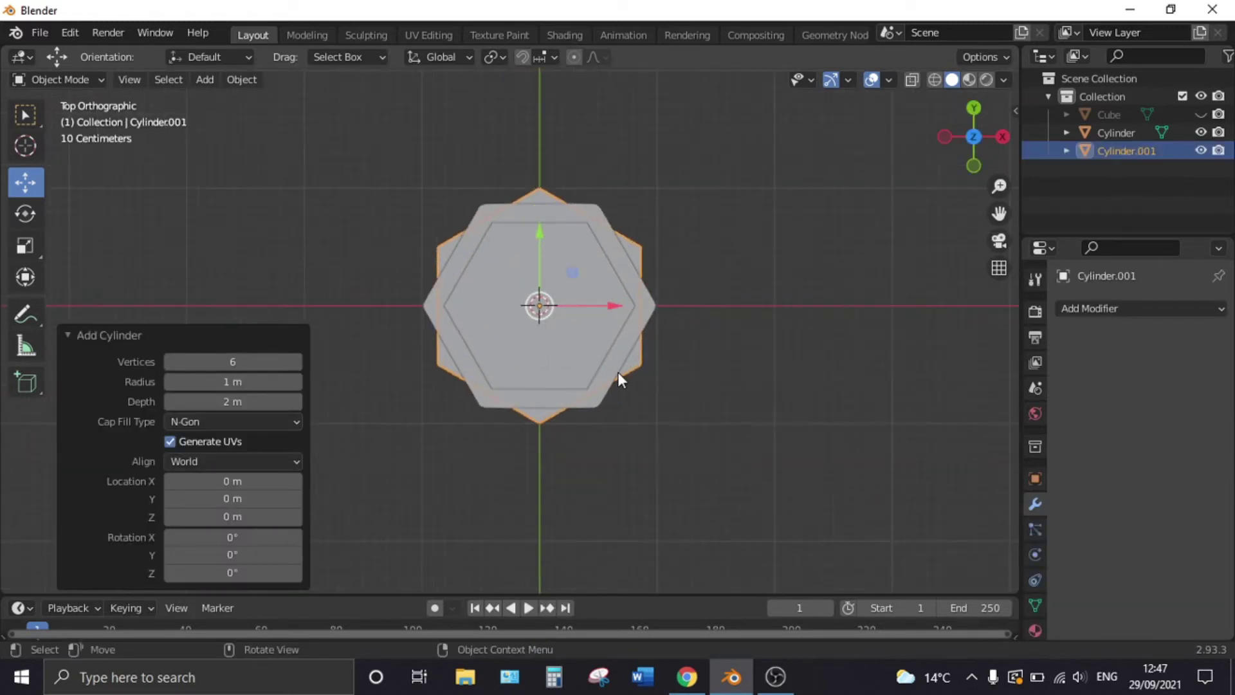
pyautogui.write('r')
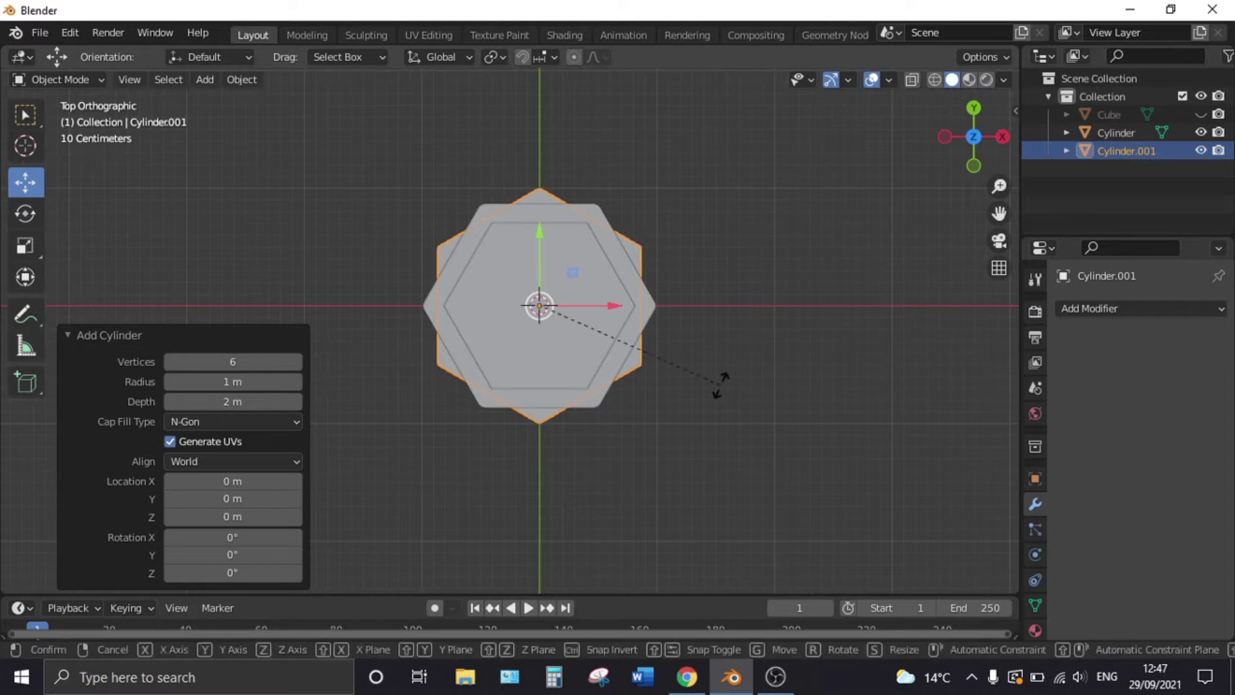
pyautogui.write('z90')
pyautogui.press('Return')
pyautogui.press('s')
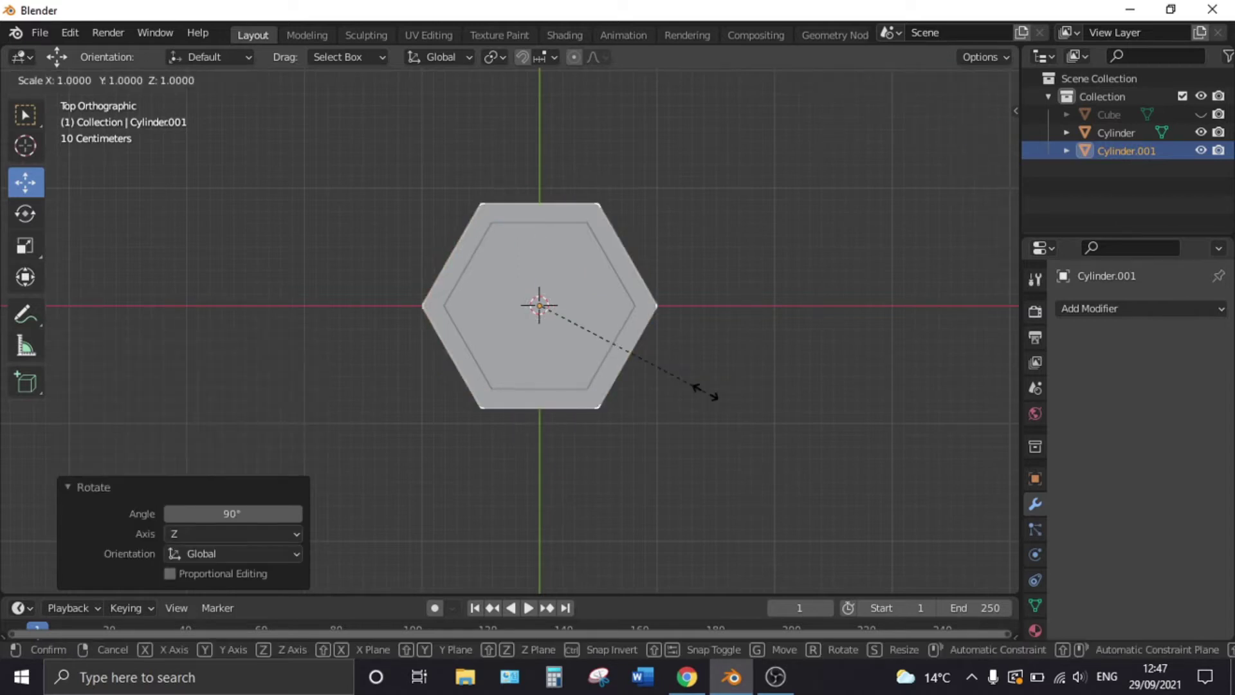
pyautogui.click(749, 419)
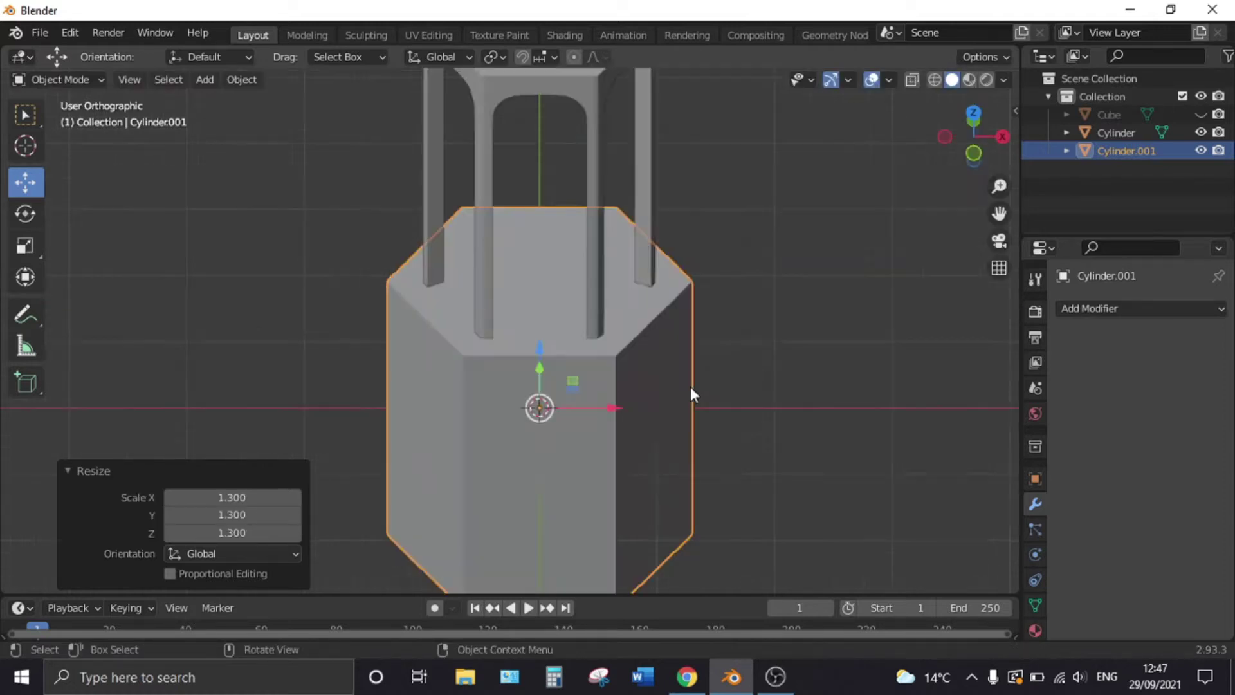
pyautogui.moveTo(748, 419); pyautogui.dragTo(589, 419, button='middle')
# Step: In Edit Mode, scale the new Cylinder along Z to 0.1 into a thin slab
pyautogui.scroll(3, 619, 334)
pyautogui.press('Tab')
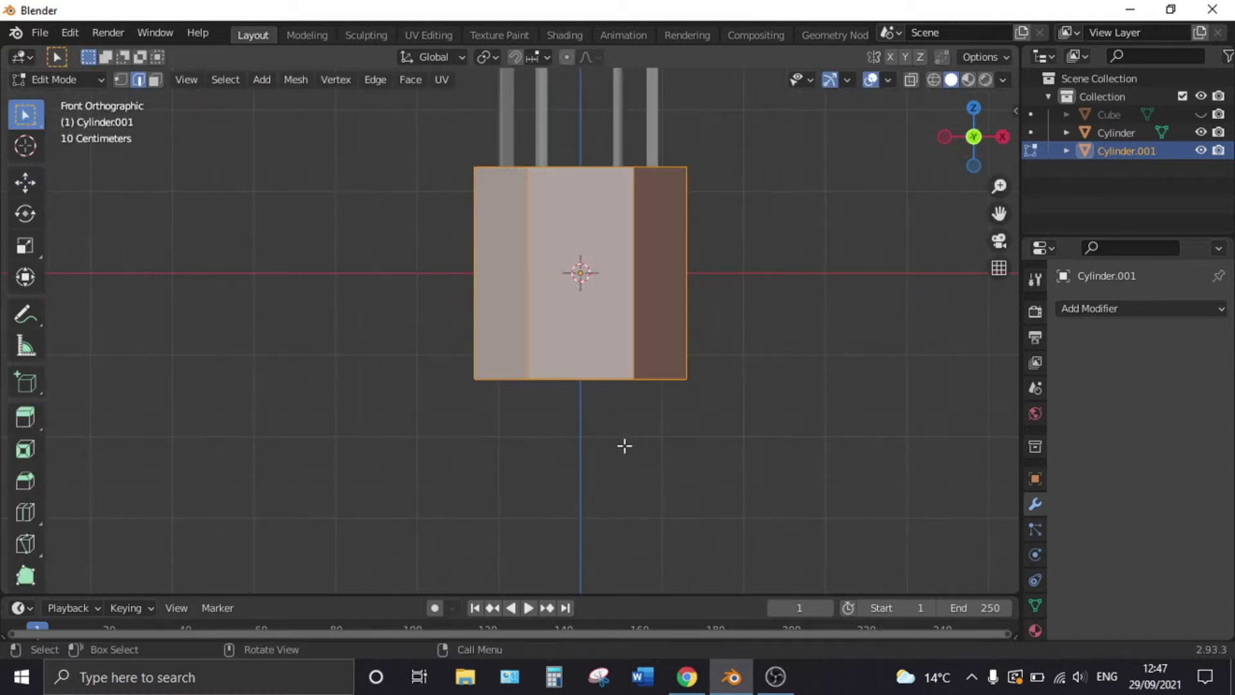
pyautogui.press('s')
pyautogui.press('z')
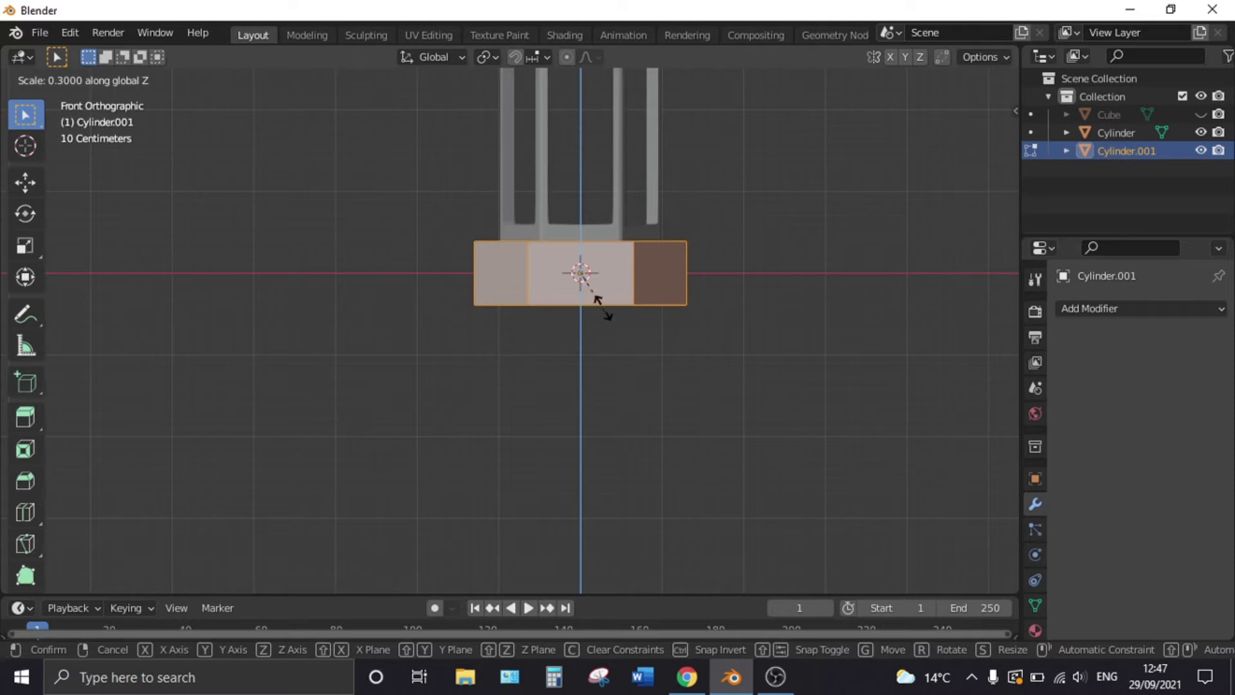
pyautogui.click(586, 278)
pyautogui.scroll(1, 596, 326)
pyautogui.scroll(3, 631, 328)
pyautogui.scroll(-4, 683, 348)
# Step: Inspect the slab in perspective, deselect all its geometry, and view it from above
pyautogui.press('Tab')
pyautogui.moveTo(665, 339); pyautogui.dragTo(642, 397, button='middle')
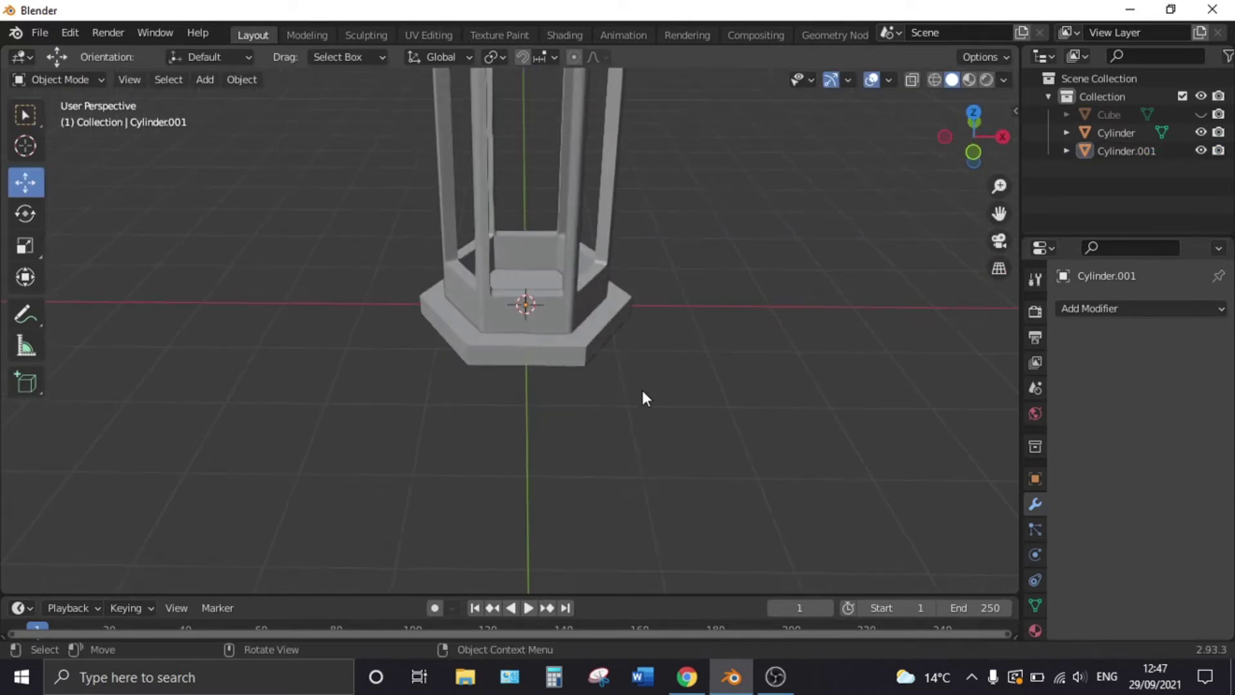
pyautogui.scroll(2, 623, 367)
pyautogui.press('Tab')
pyautogui.scroll(2, 694, 394)
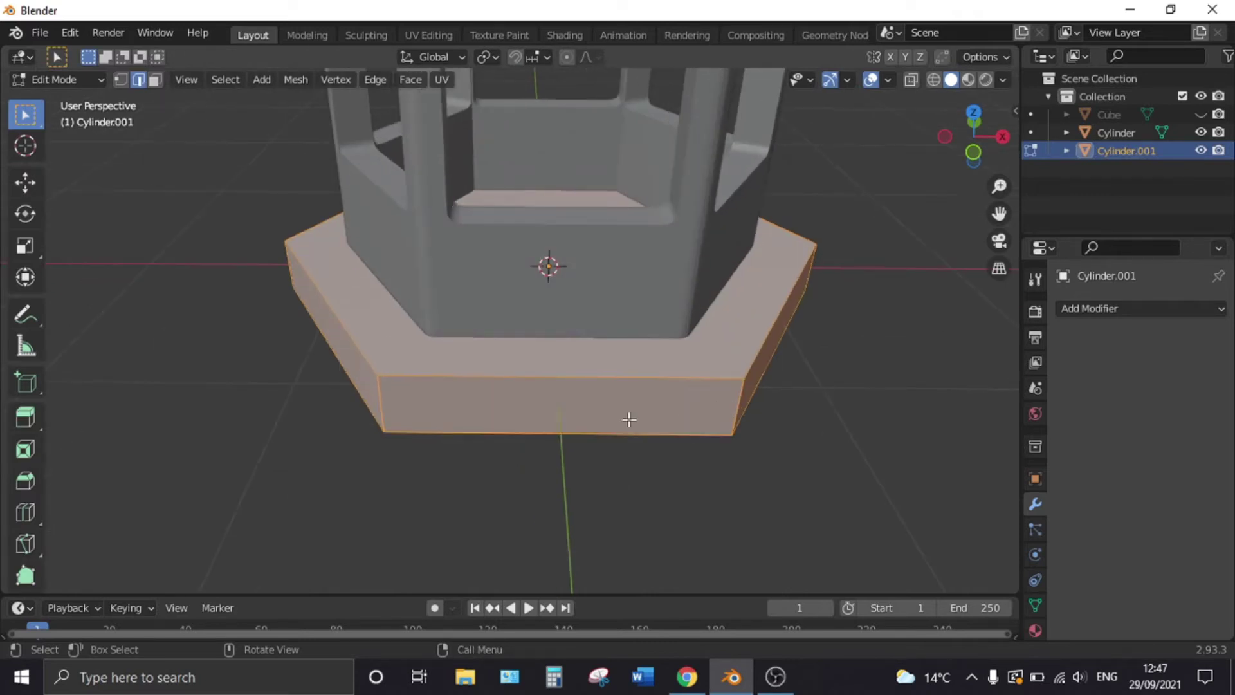
pyautogui.hotkey('alt', 'a')
pyautogui.moveTo(314, 279)
pyautogui.mouseDown(button='middle')
pyautogui.moveTo(557, 267)
pyautogui.moveTo(304, 409)
pyautogui.mouseUp(button='middle')
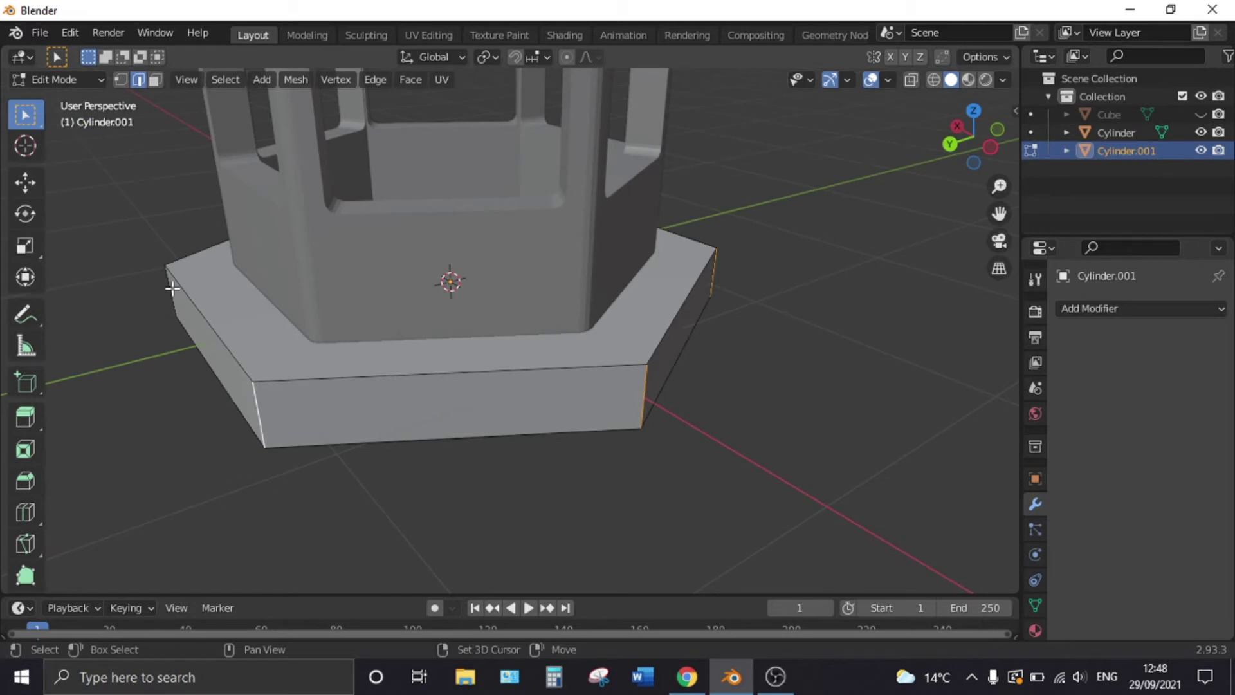
pyautogui.moveTo(202, 312)
pyautogui.mouseDown(button='middle')
pyautogui.moveTo(474, 297)
pyautogui.moveTo(494, 434)
pyautogui.mouseUp(button='middle')
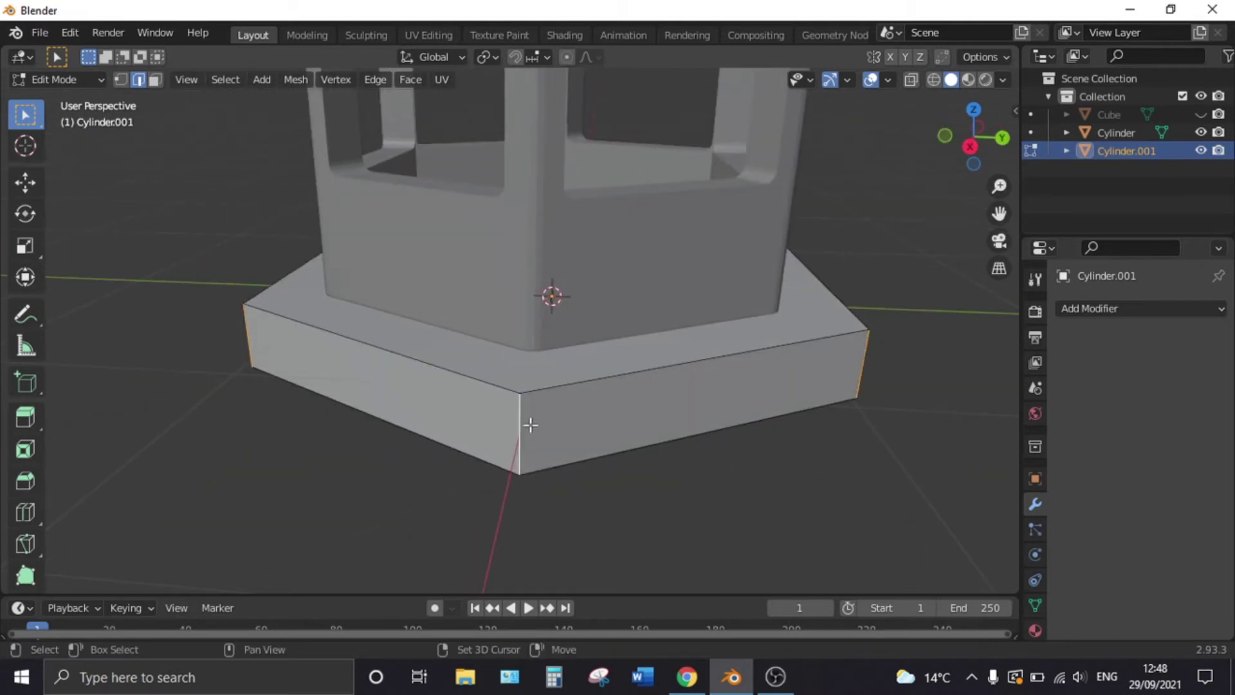
pyautogui.press('KP_7')
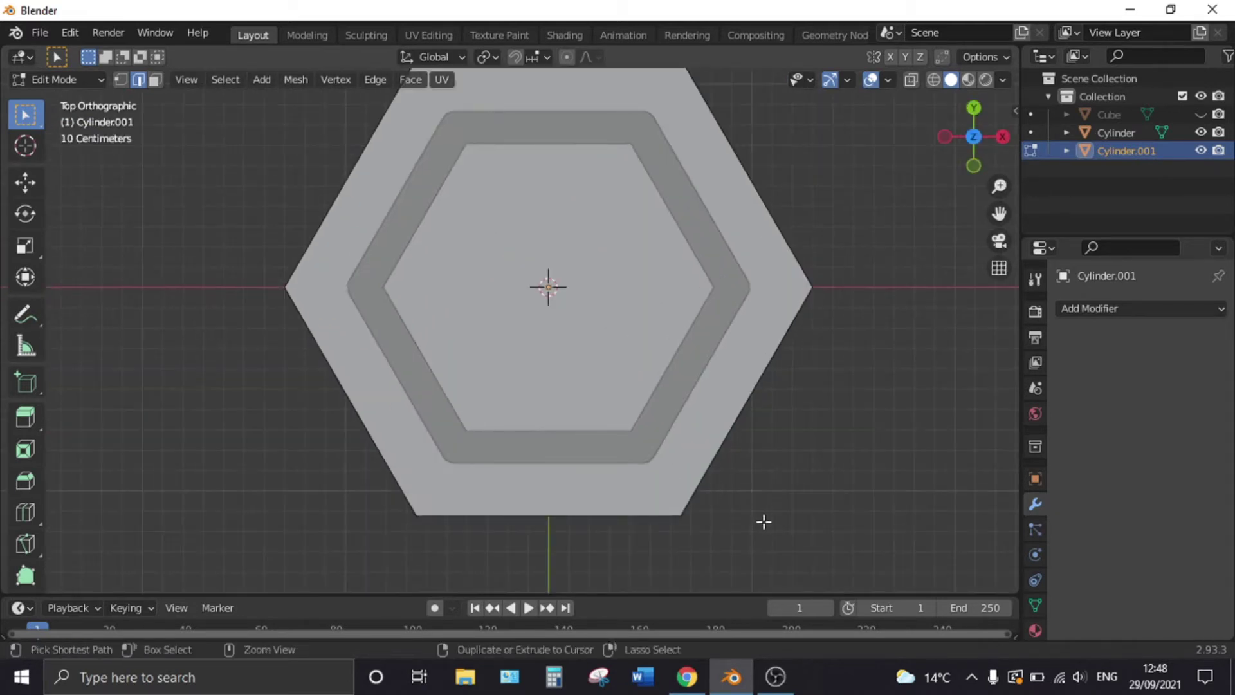
# Step: Bevel the slab's vertical corner edges with 3 segments at 0.0546 m, returning to Object Mode
pyautogui.hotkey('ctrl', 'b')
pyautogui.click(749, 508)
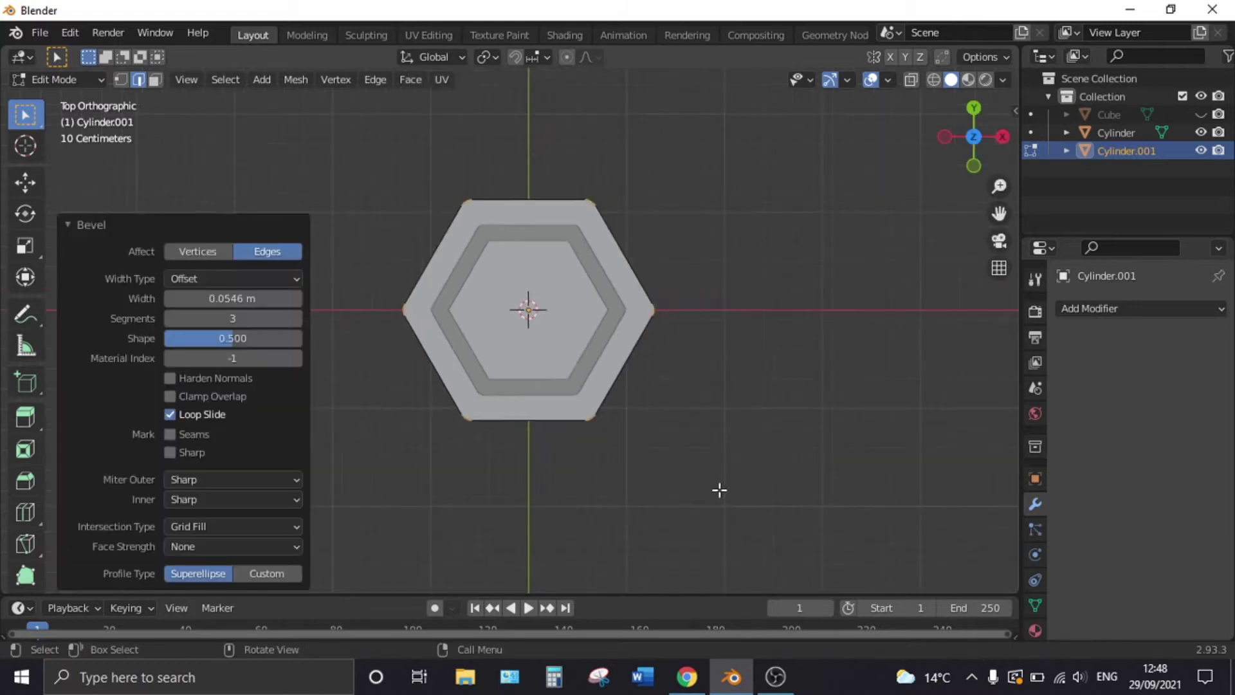
pyautogui.moveTo(749, 508); pyautogui.dragTo(634, 290, button='middle')
pyautogui.press('Tab')
pyautogui.click(697, 359)
# Step: Select the hexagonal base, enter Edit Mode, and triangulate its faces
pyautogui.scroll(3, 660, 346)
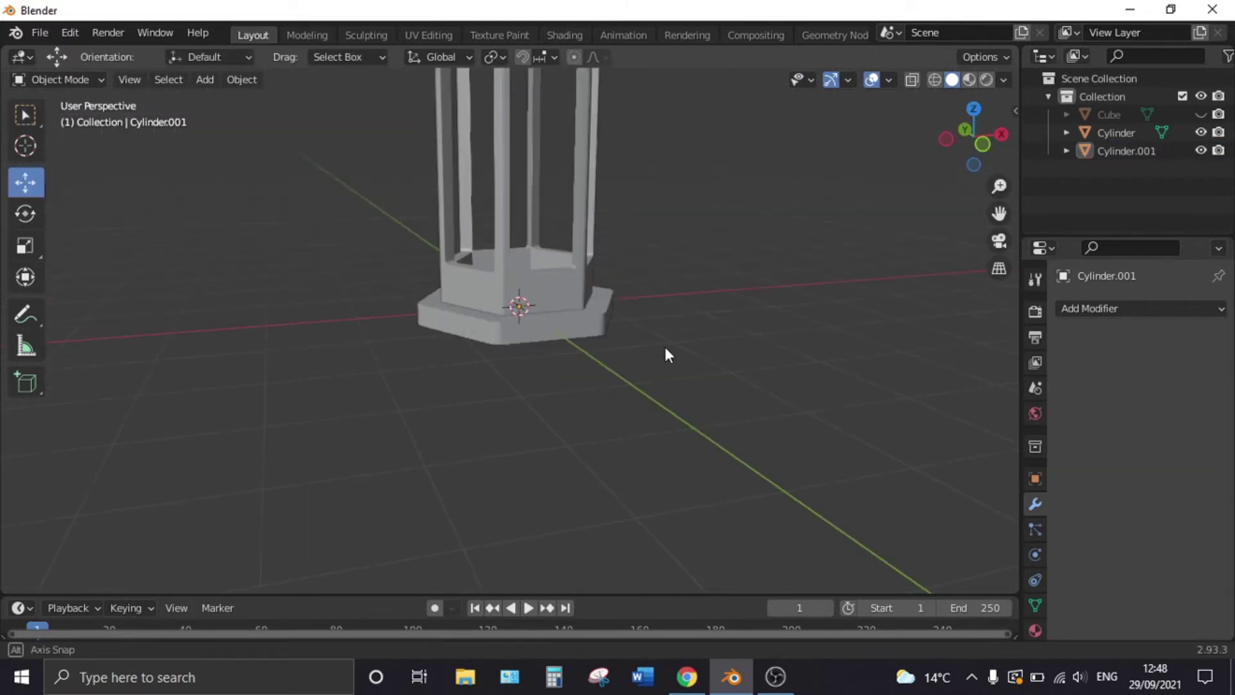
pyautogui.scroll(3, 630, 343)
pyautogui.click(622, 341)
pyautogui.scroll(2, 643, 366)
pyautogui.press('Tab')
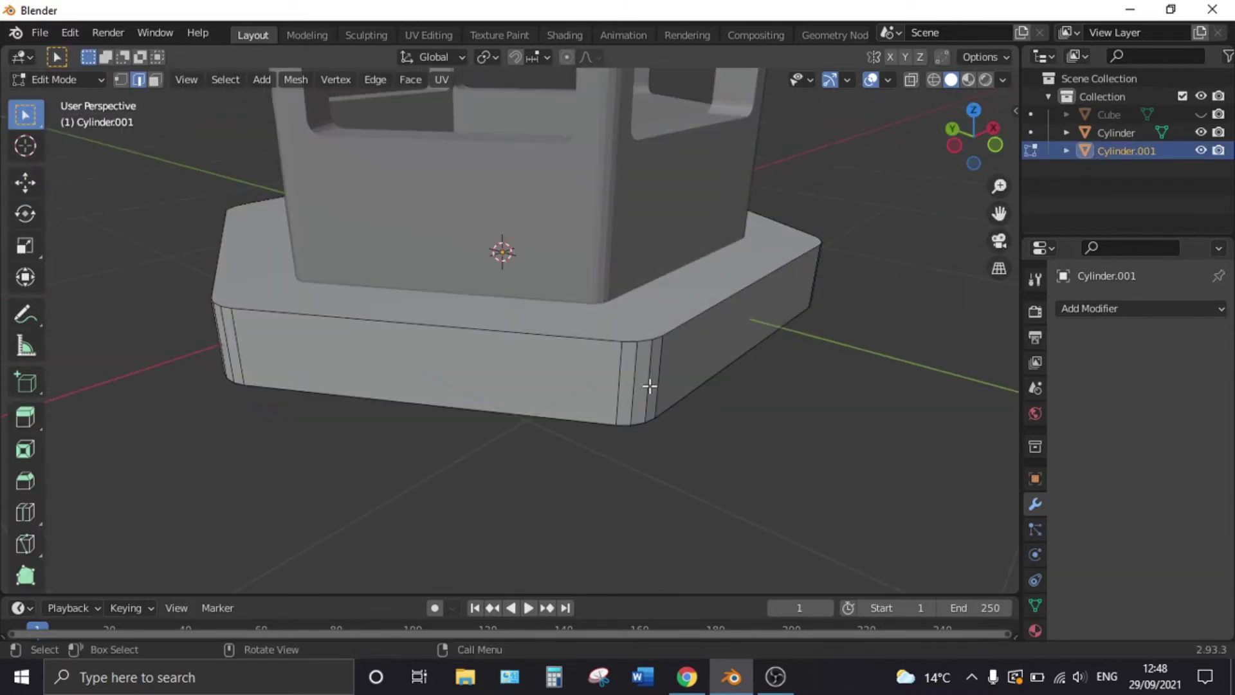
pyautogui.hotkey('ctrl', 't')
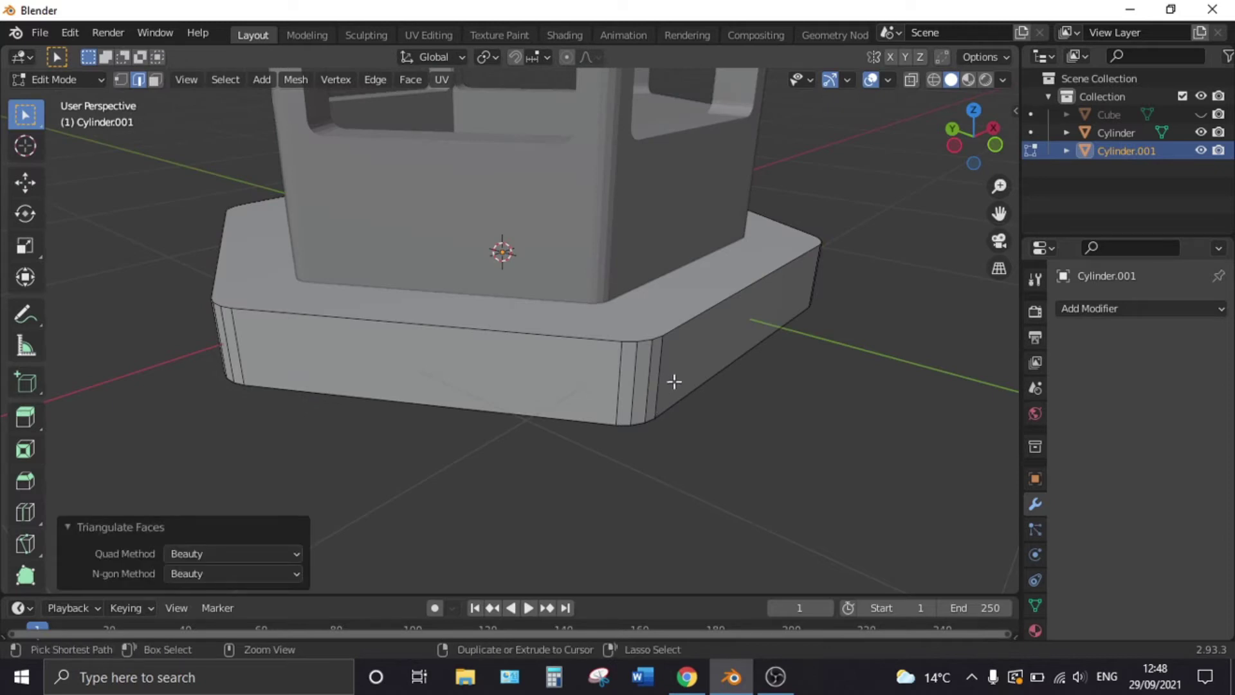
# Step: Scale the base's middle edge loop outward to 1.024
pyautogui.keyDown('alt'); pyautogui.click(672, 383); pyautogui.keyUp('alt')
pyautogui.hotkey('ctrl', 'b')
pyautogui.press('Escape')
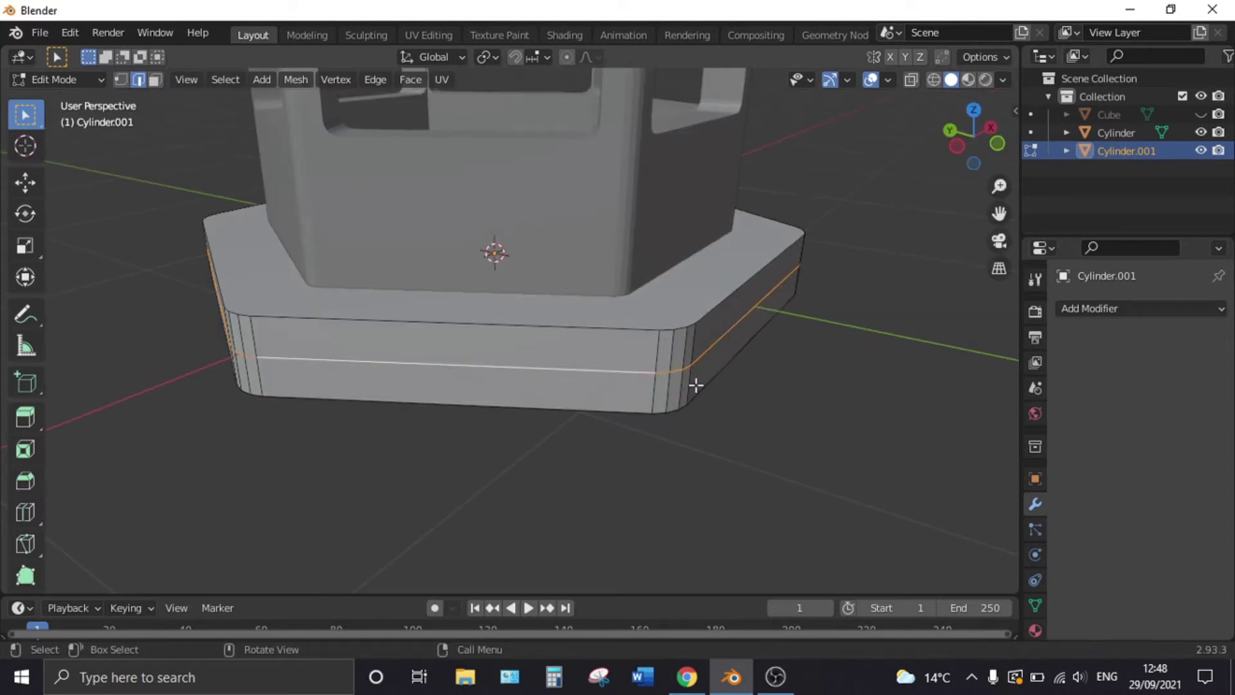
pyautogui.press('s')
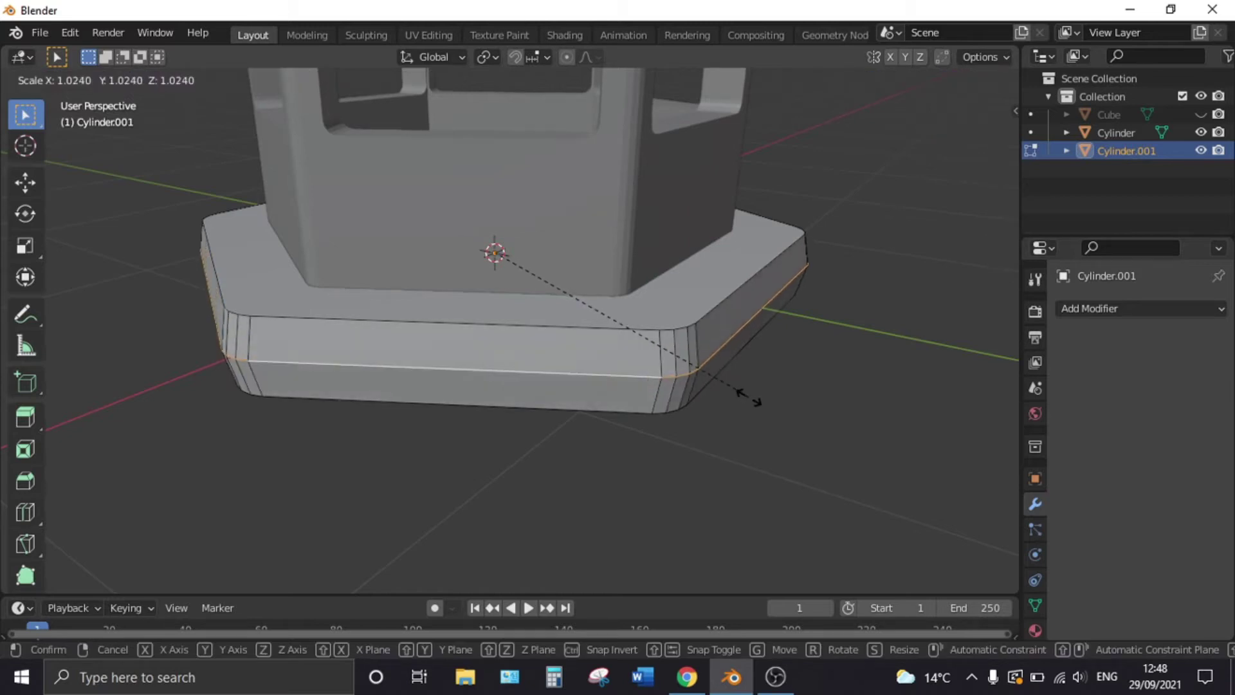
pyautogui.click(692, 360)
# Step: Bevel the base's top edge loop with 3 segments
pyautogui.keyDown('alt'); pyautogui.click(634, 323); pyautogui.keyUp('alt')
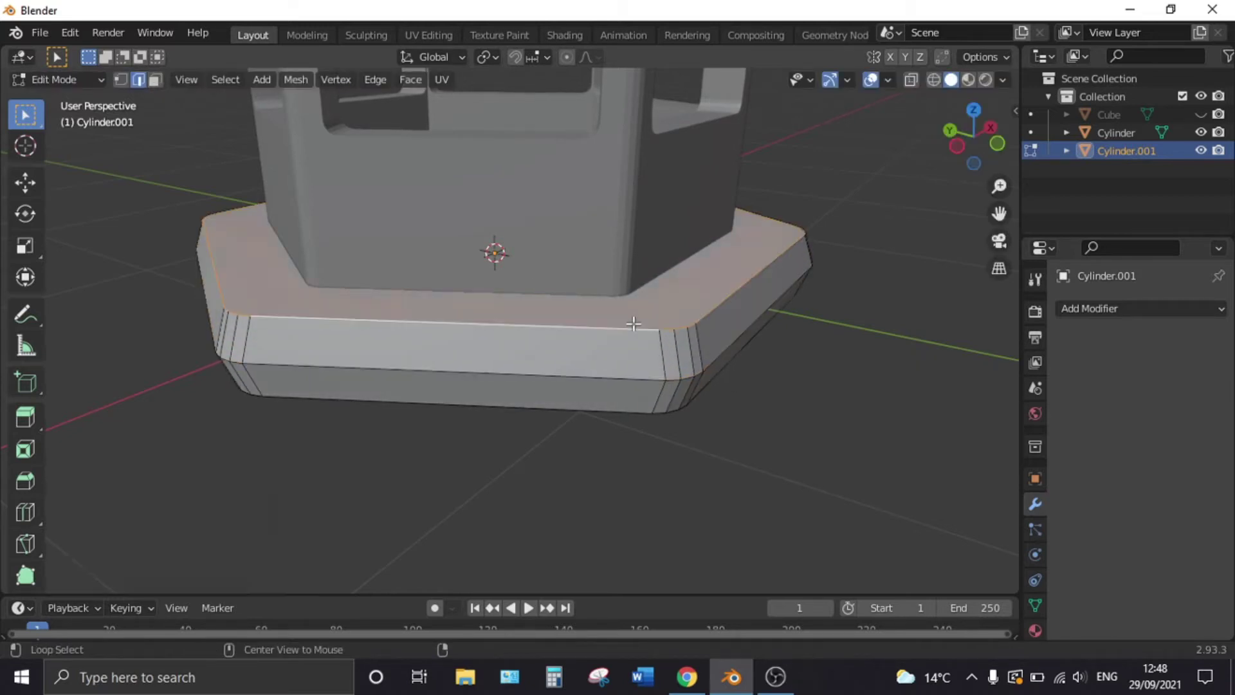
pyautogui.hotkey('ctrl', 'b')
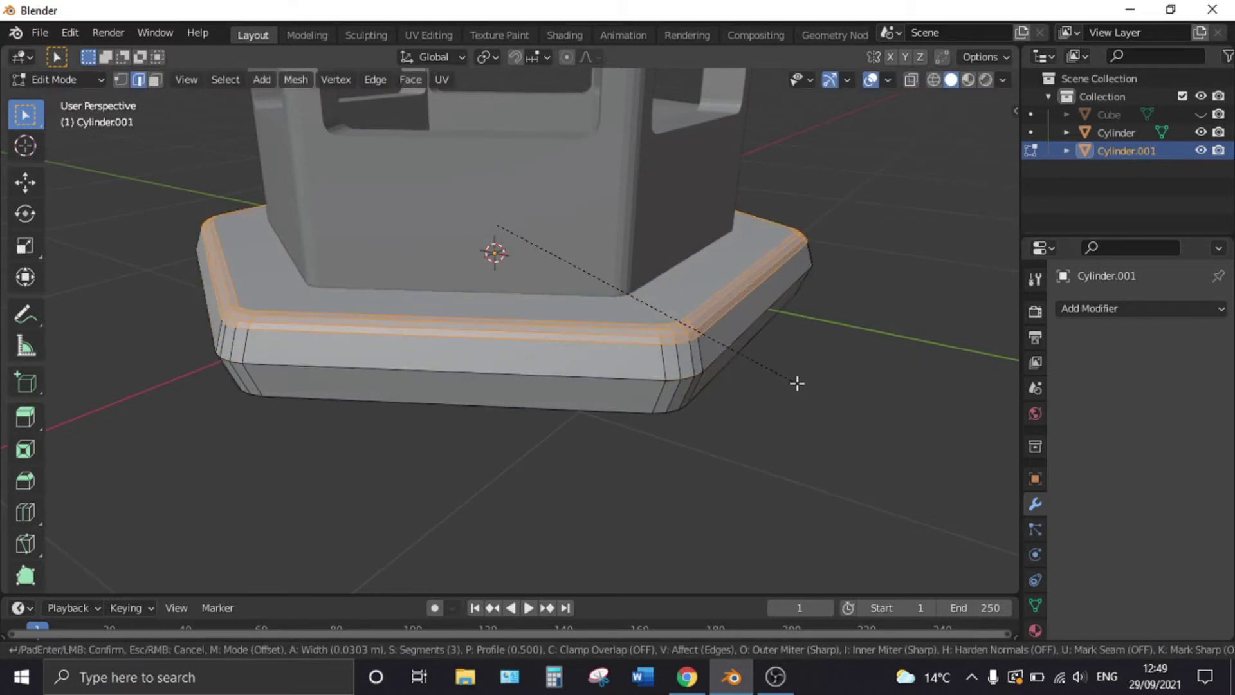
pyautogui.click(830, 405)
pyautogui.scroll(-5, 869, 430)
# Step: Return to Object Mode and view the whole lantern post from the front
pyautogui.press('Tab')
pyautogui.moveTo(744, 403)
pyautogui.mouseDown(button='middle')
pyautogui.moveTo(789, 345)
pyautogui.moveTo(714, 414)
pyautogui.mouseUp(button='middle')
pyautogui.scroll(3, 695, 383)
pyautogui.scroll(-4, 701, 414)
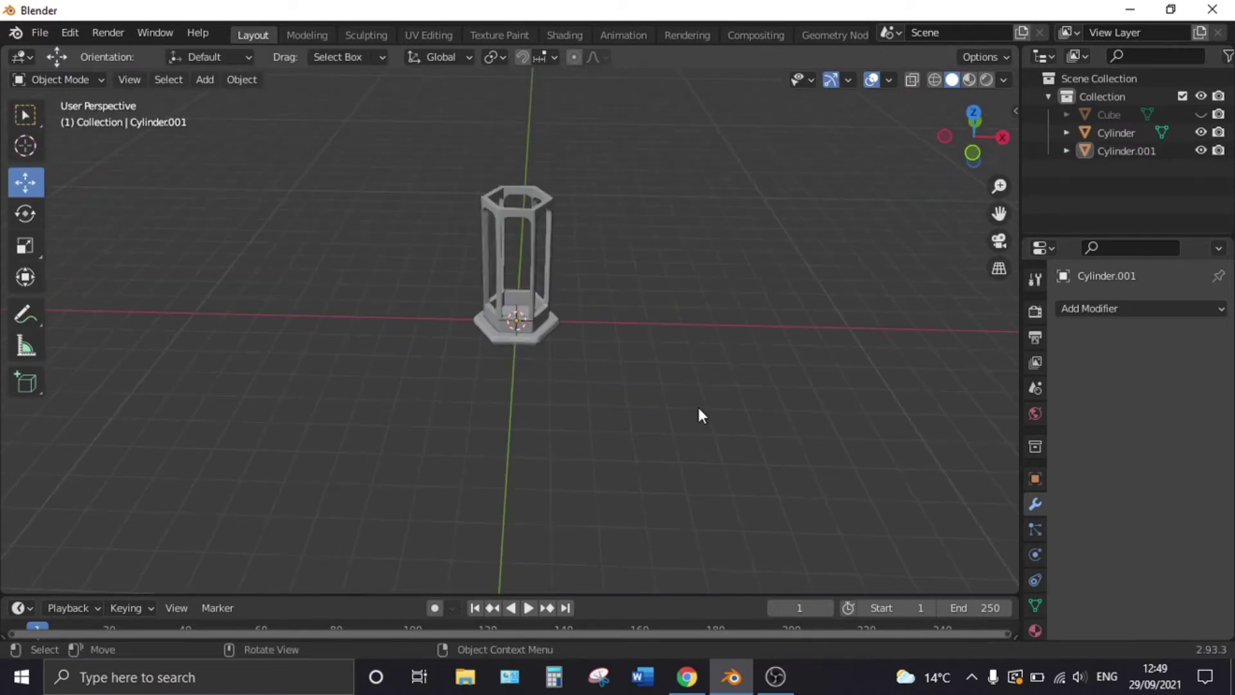
pyautogui.press('KP_1')
pyautogui.scroll(4, 644, 386)
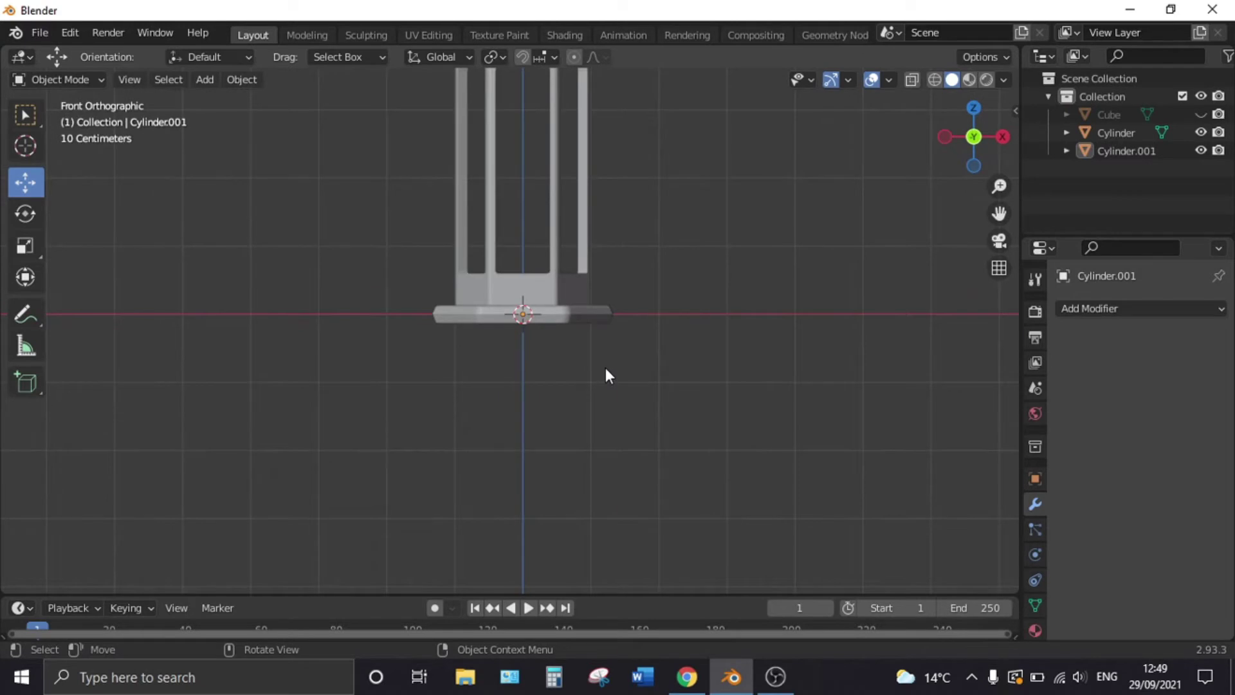
# Step: Add a six-sided cylinder, scale it 1.2, place it under the base, and rotate it 90° on Z
pyautogui.hotkey('shift', 'a')
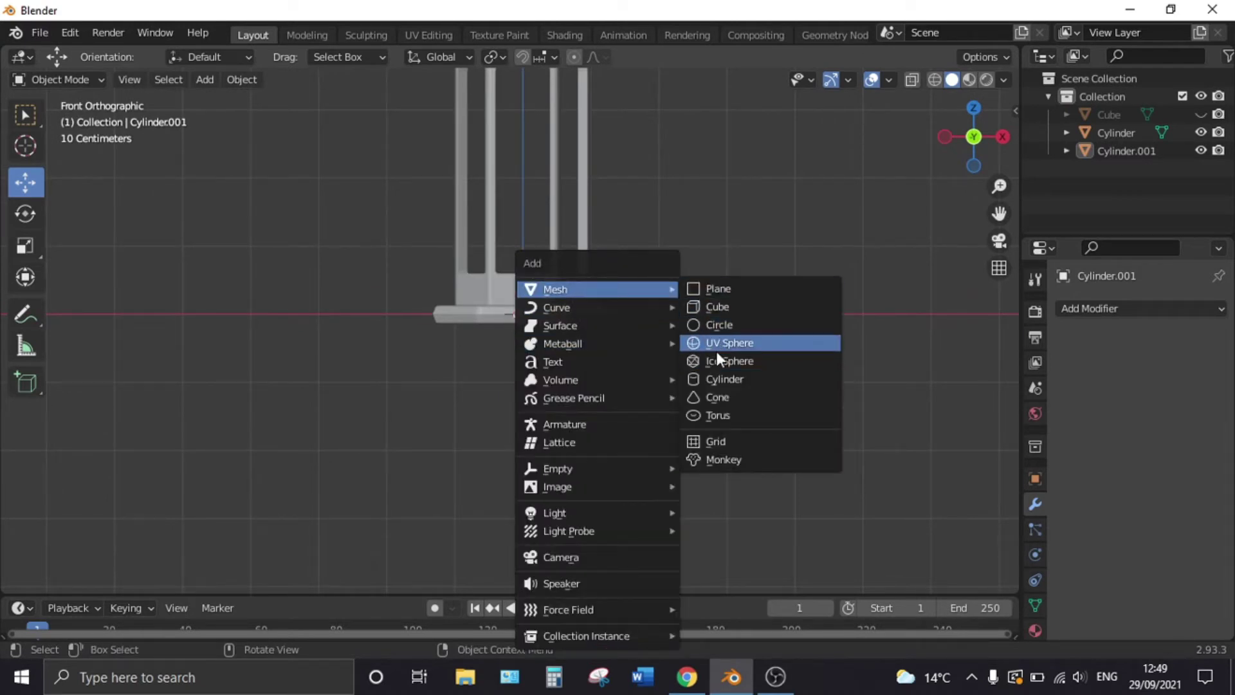
pyautogui.click(719, 379)
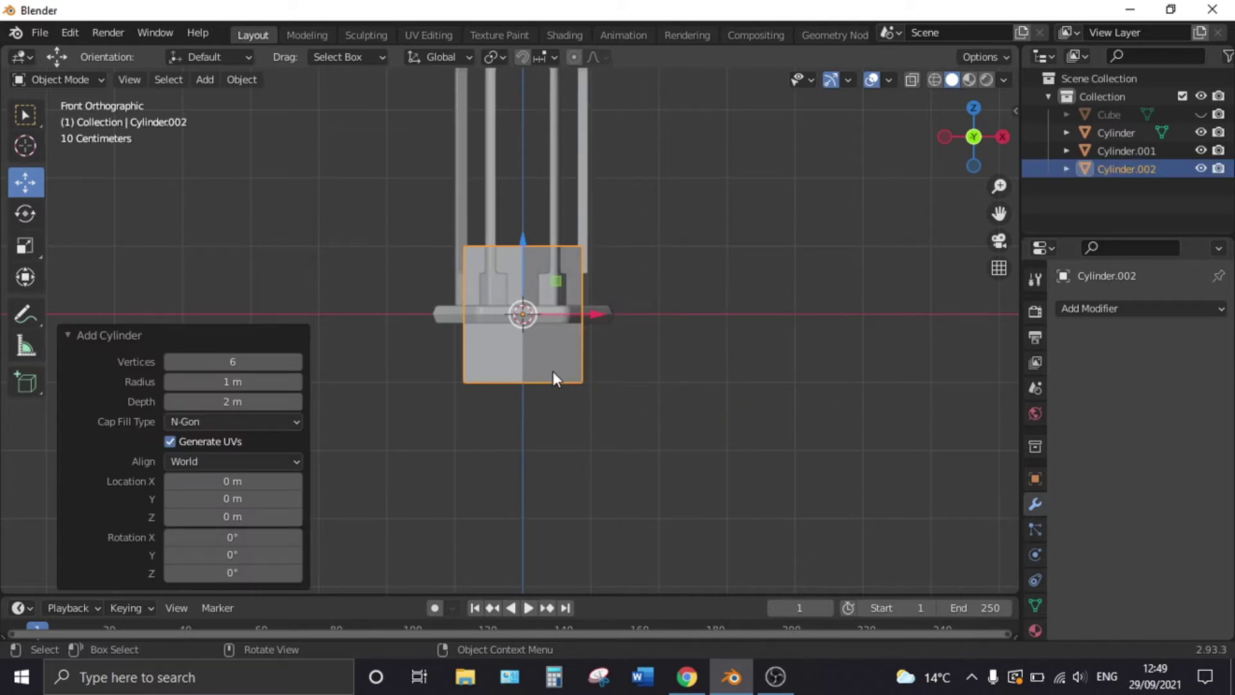
pyautogui.press('g')
pyautogui.press('z')
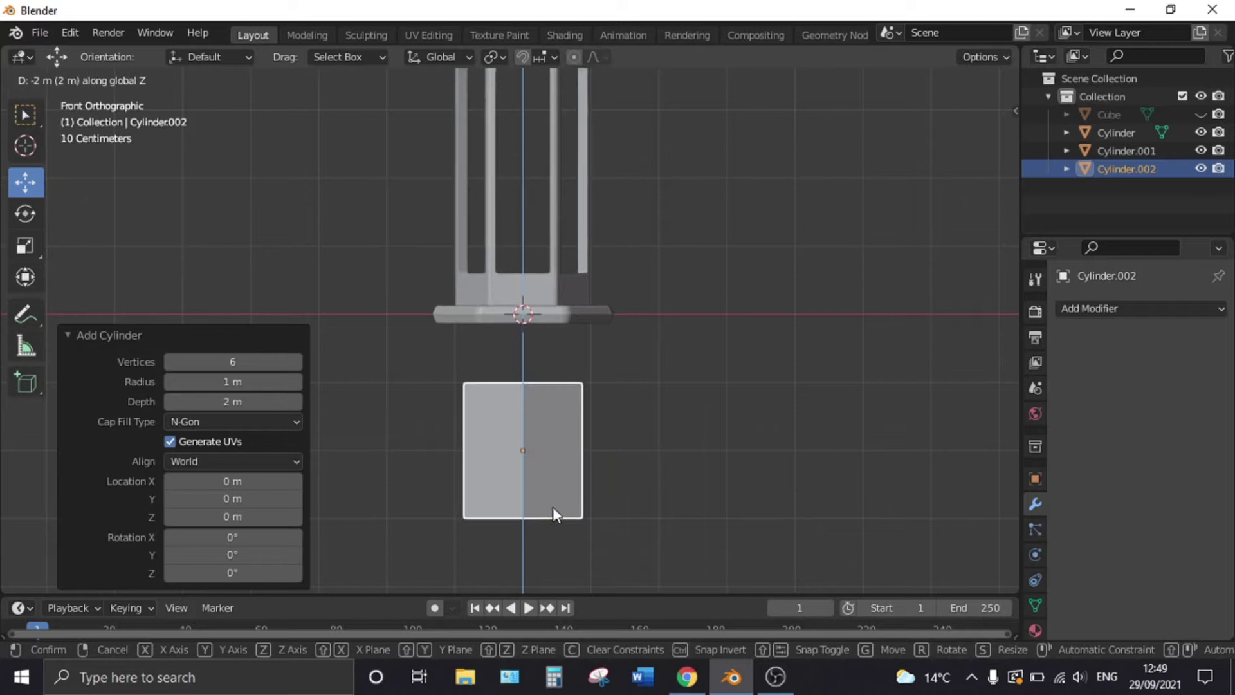
pyautogui.click(553, 506)
pyautogui.press('s')
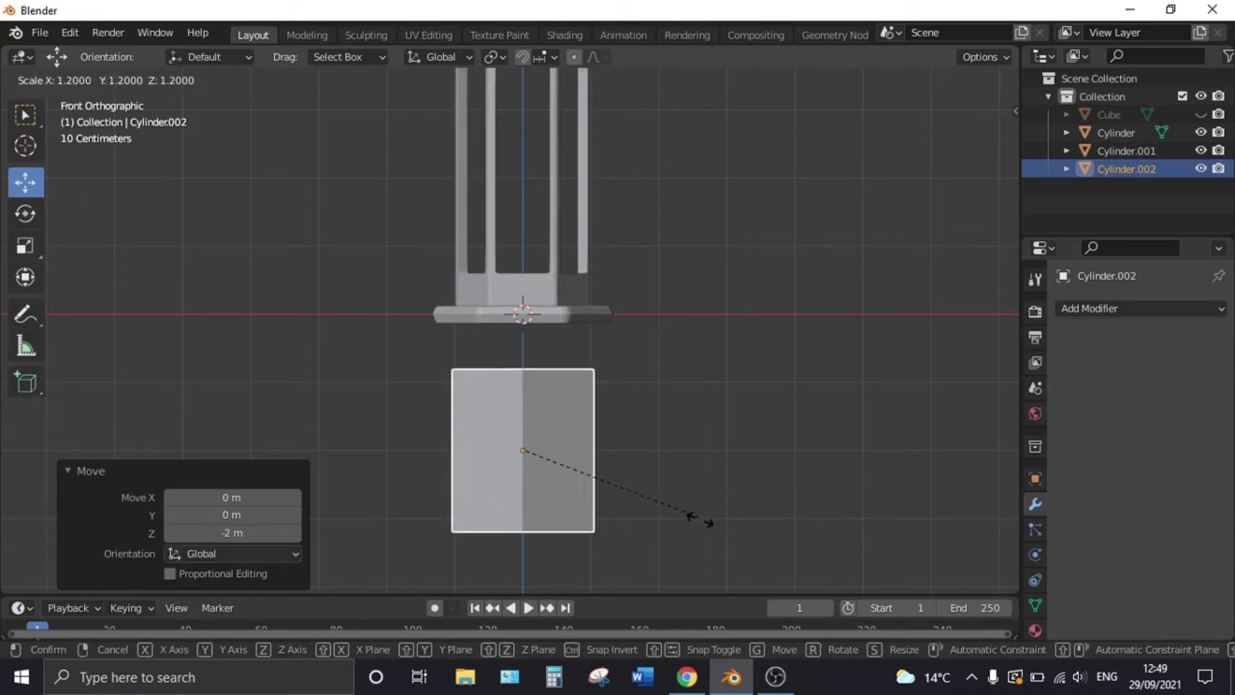
pyautogui.click(702, 524)
pyautogui.press('g')
pyautogui.press('z')
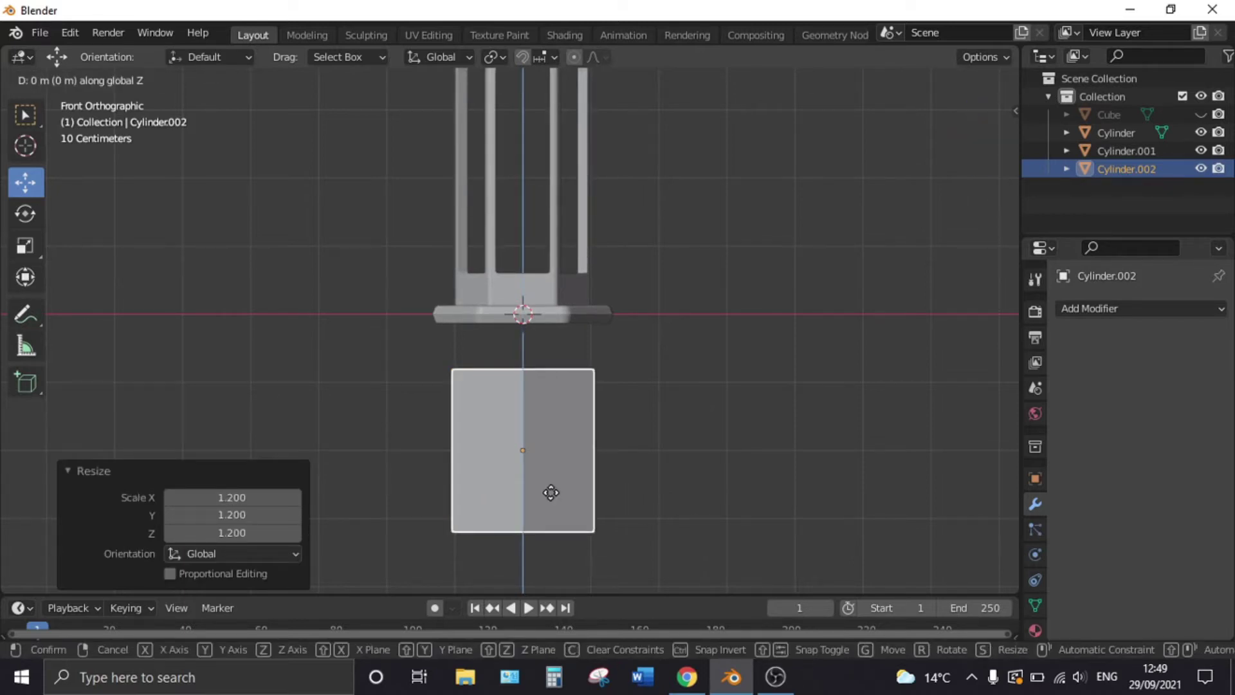
pyautogui.click(547, 445)
pyautogui.write('rz90')
pyautogui.press('Return')
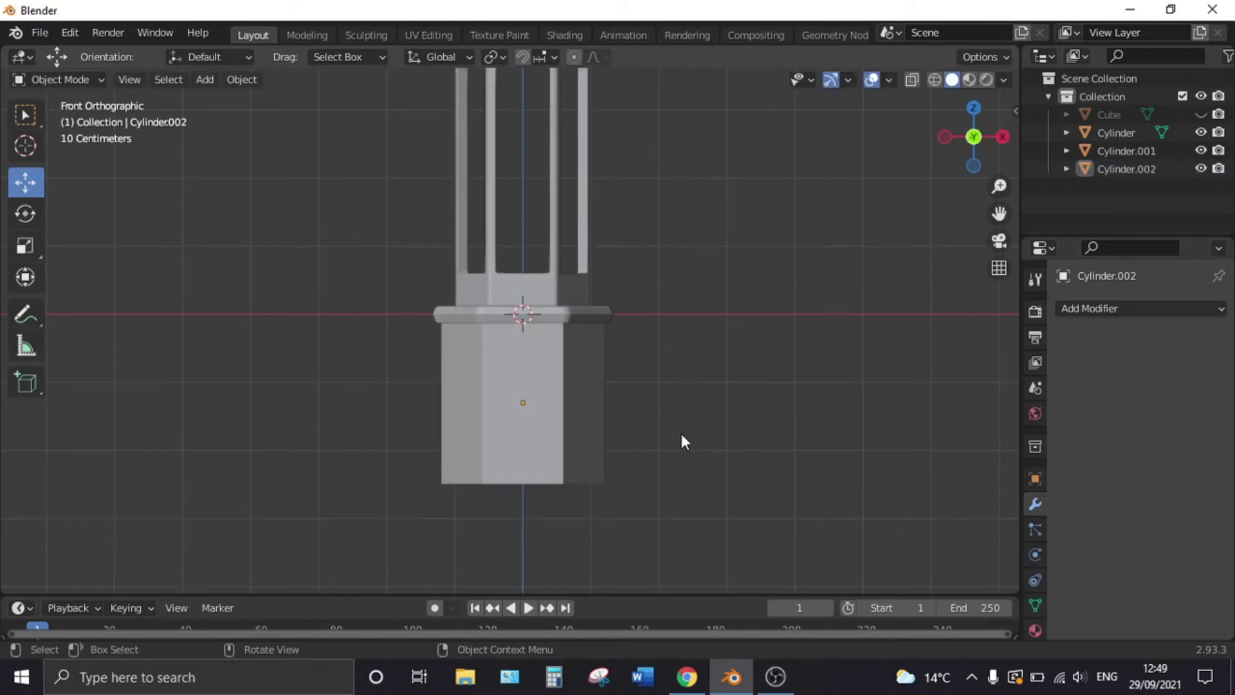
# Step: In Edit Mode, lower the cylinder's bottom face to lengthen it into a tall post
pyautogui.scroll(-2, 680, 431)
pyautogui.moveTo(585, 430)
pyautogui.keyDown('shift'); pyautogui.mouseDown(button='middle')
pyautogui.moveTo(546, 326)
pyautogui.moveTo(538, 353)
pyautogui.mouseUp(button='middle'); pyautogui.keyUp('shift')
pyautogui.press('Tab')
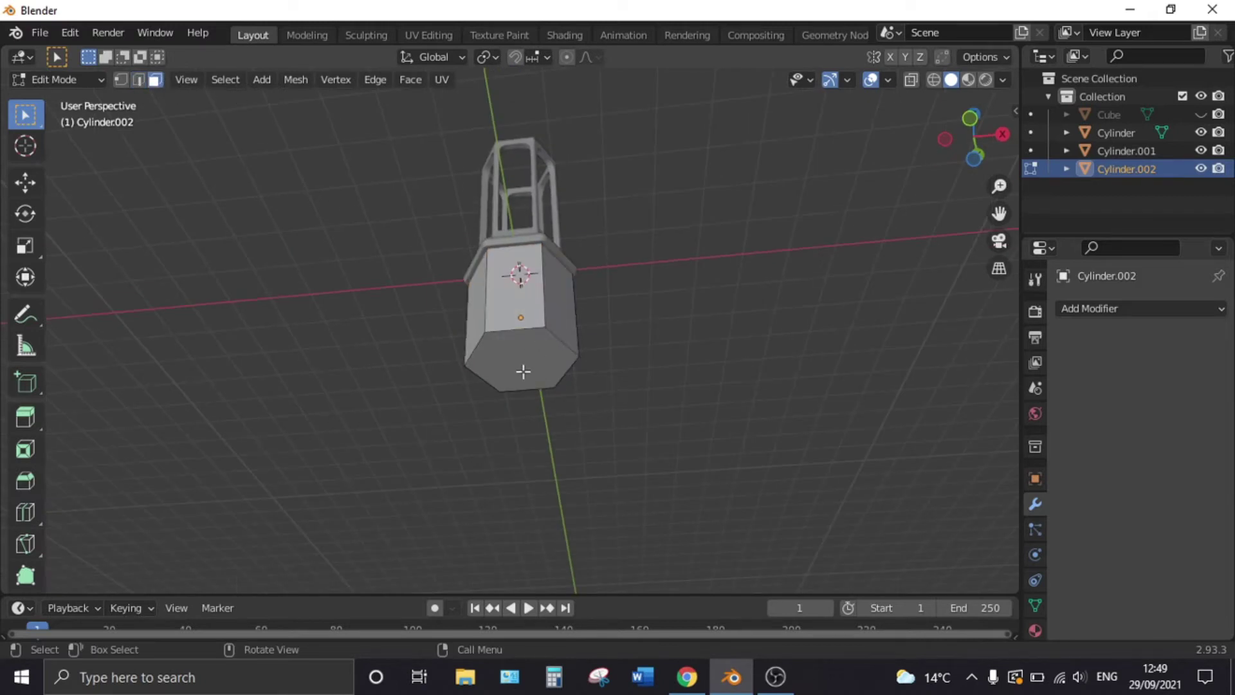
pyautogui.click(523, 371)
pyautogui.press('KP_1')
pyautogui.scroll(1, 593, 409)
pyautogui.press('g')
pyautogui.press('z')
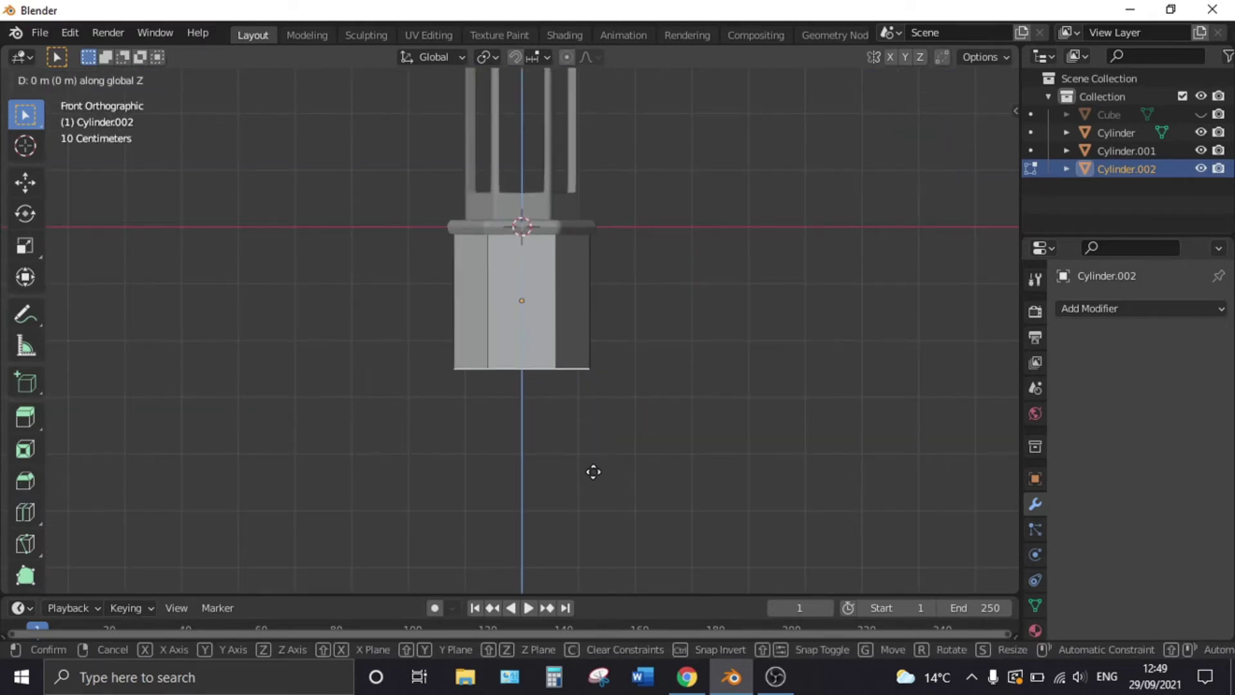
pyautogui.click(601, 89)
pyautogui.scroll(-2, 678, 174)
pyautogui.scroll(1, 642, 229)
pyautogui.scroll(1, 642, 226)
pyautogui.click(643, 226)
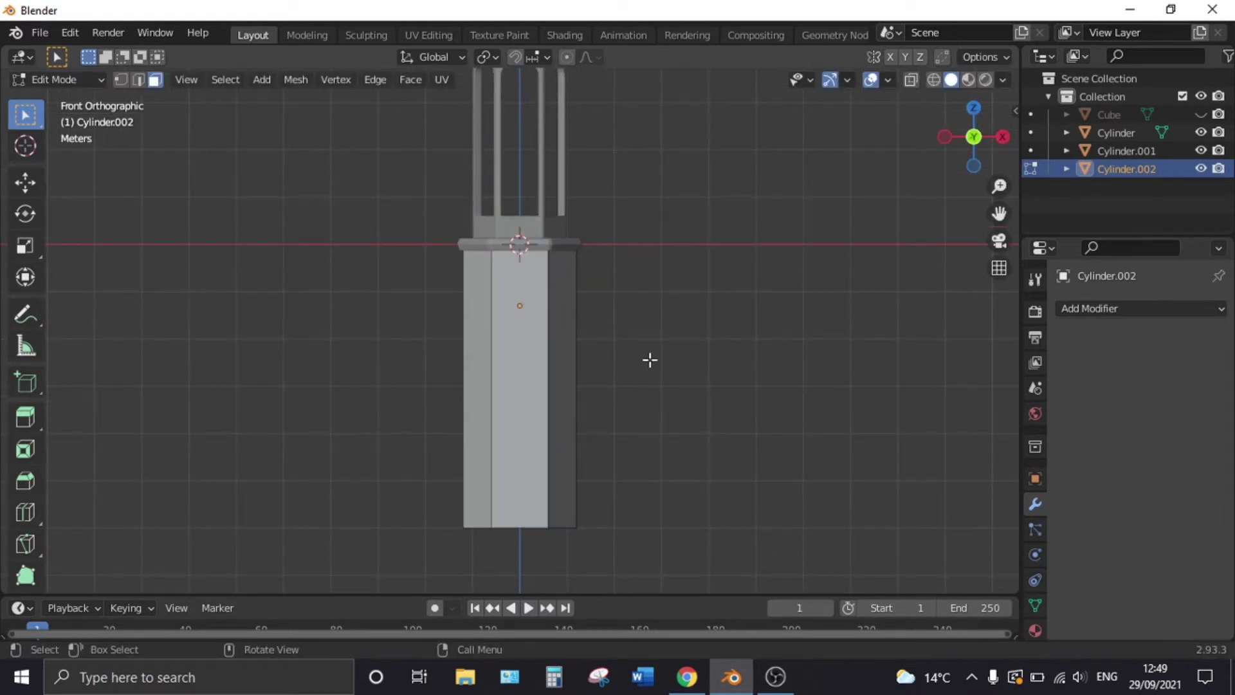
pyautogui.press('Tab')
# Step: Scale the post to 0.9 and shift it 0.1 along Z
pyautogui.scroll(1, 657, 358)
pyautogui.scroll(1, 660, 363)
pyautogui.write('s')
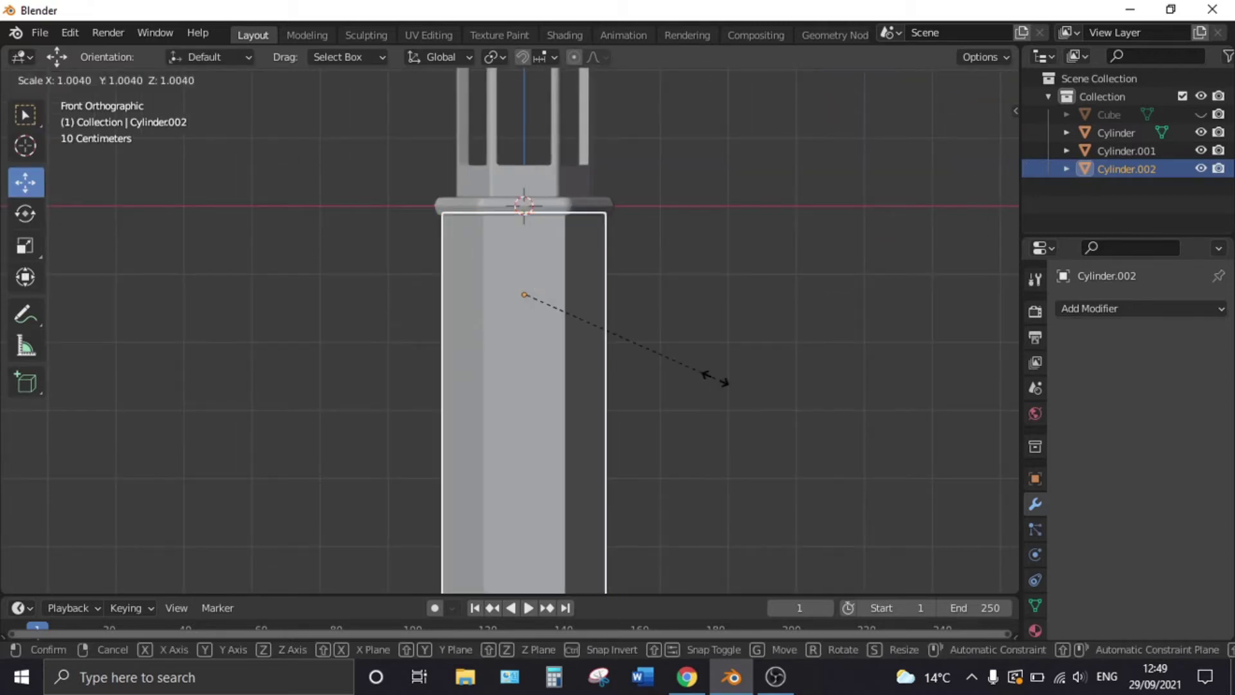
pyautogui.write('0.9')
pyautogui.press('Return')
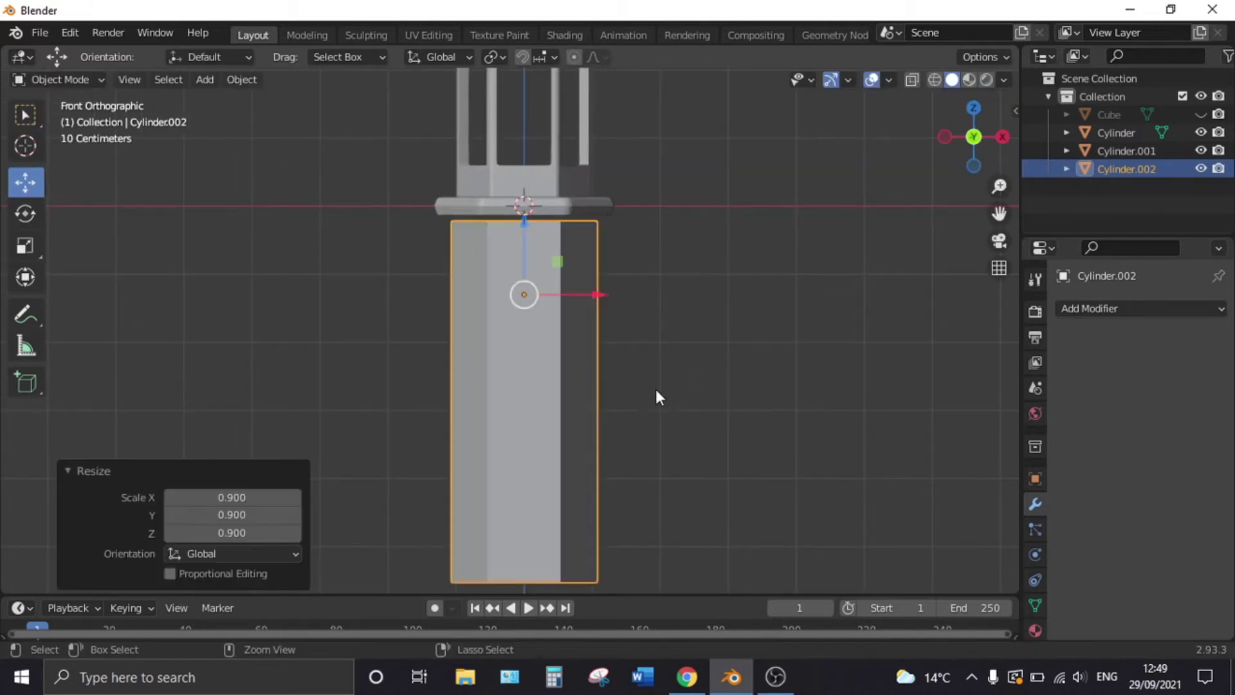
pyautogui.press('g')
pyautogui.press('z')
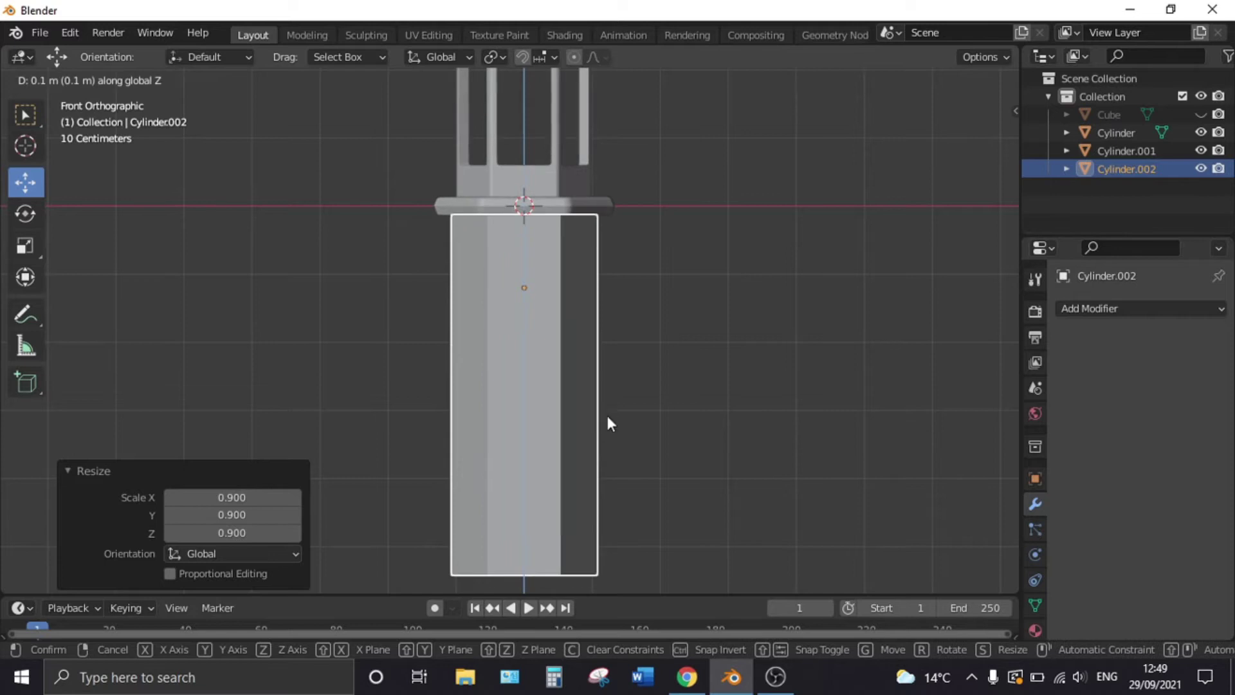
pyautogui.click(607, 415)
pyautogui.click(678, 327)
pyautogui.scroll(-3, 677, 327)
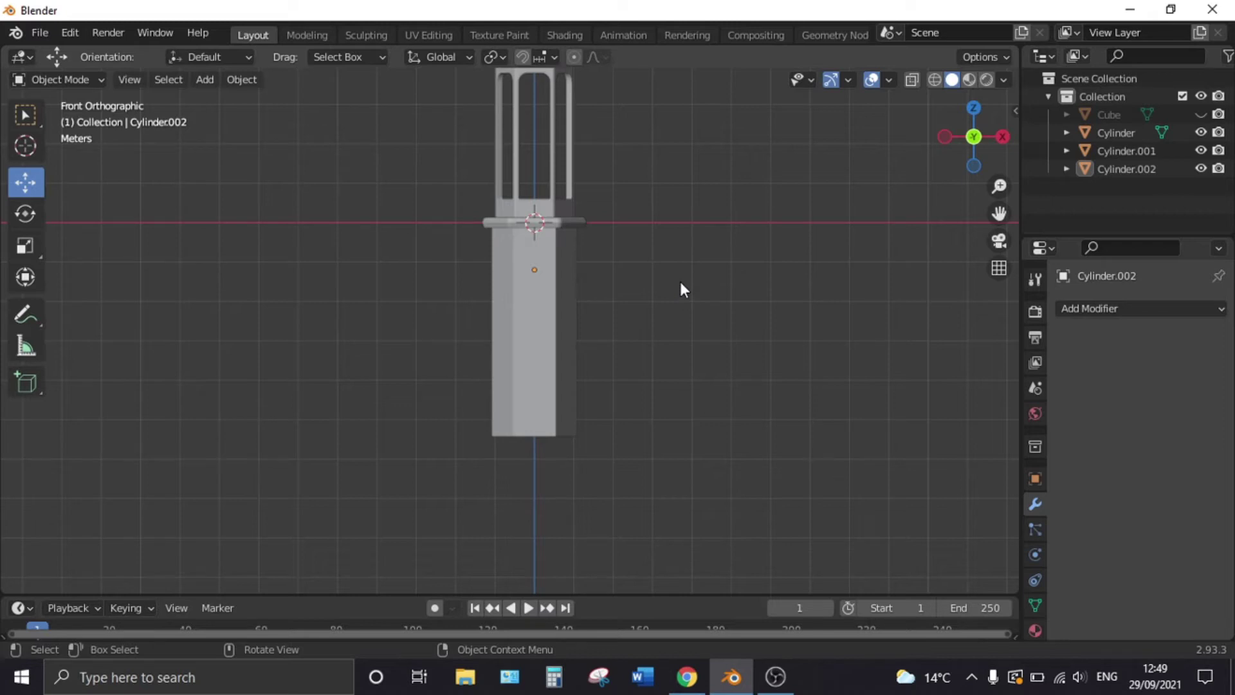
pyautogui.scroll(2, 680, 281)
pyautogui.scroll(1, 679, 276)
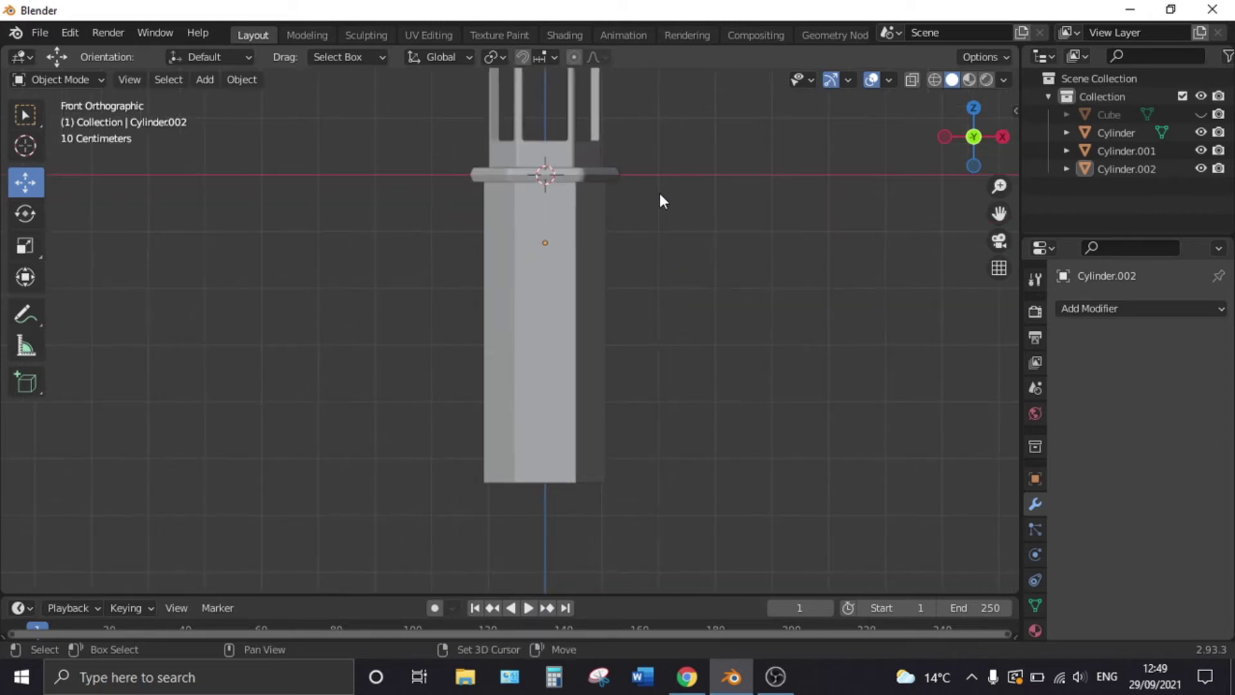
pyautogui.hotkey('shift', 'a')
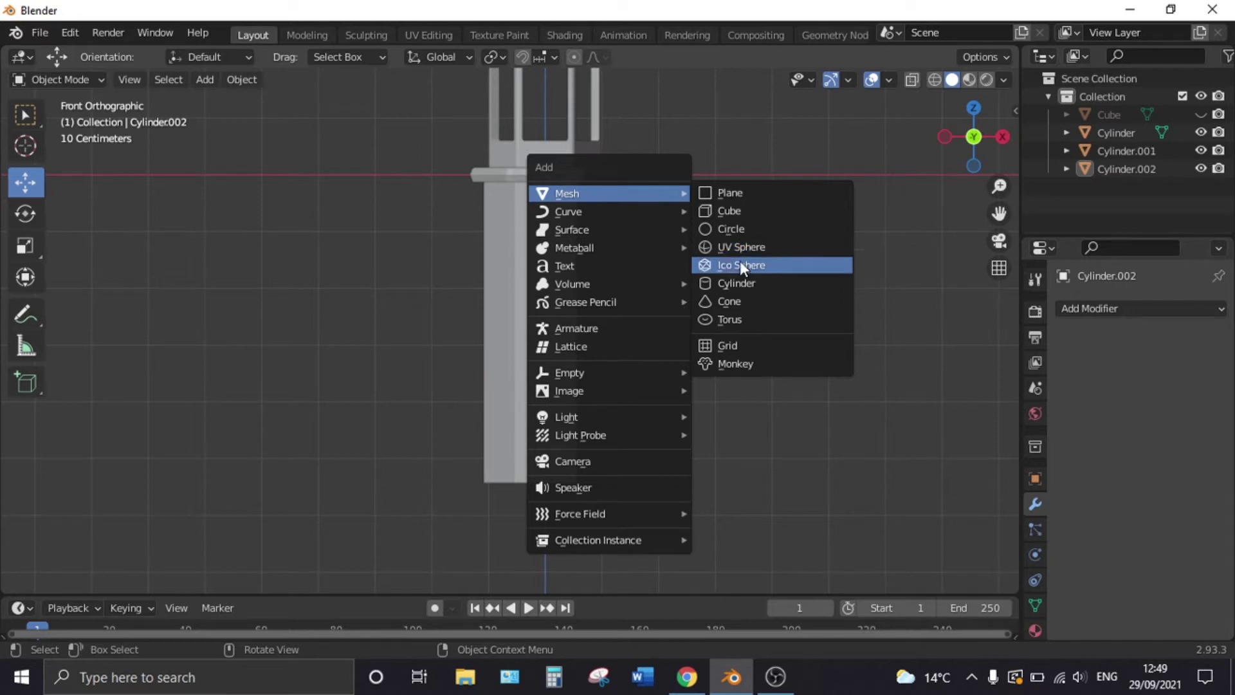
# Step: Add another six-sided cylinder, scale it to 1.6, and rotate it 90° around Z
pyautogui.click(737, 284)
pyautogui.keyDown('shift'); pyautogui.moveTo(639, 245); pyautogui.dragTo(622, 319, button='middle'); pyautogui.keyUp('shift')
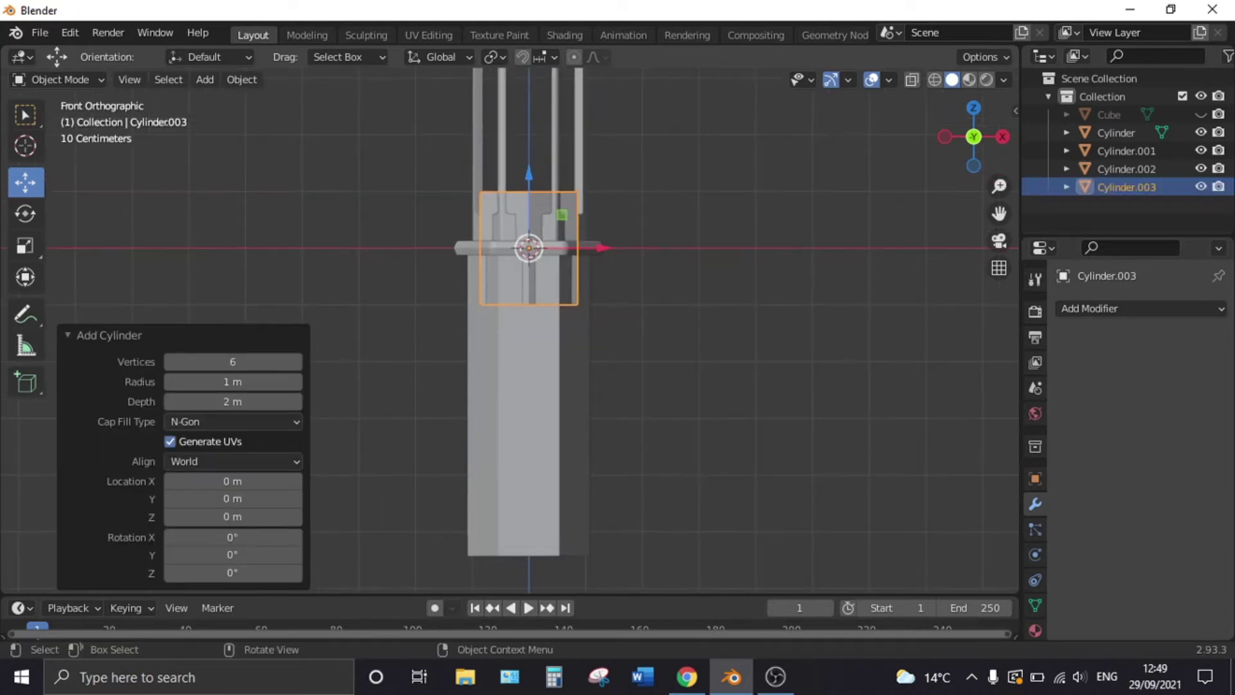
pyautogui.press('s')
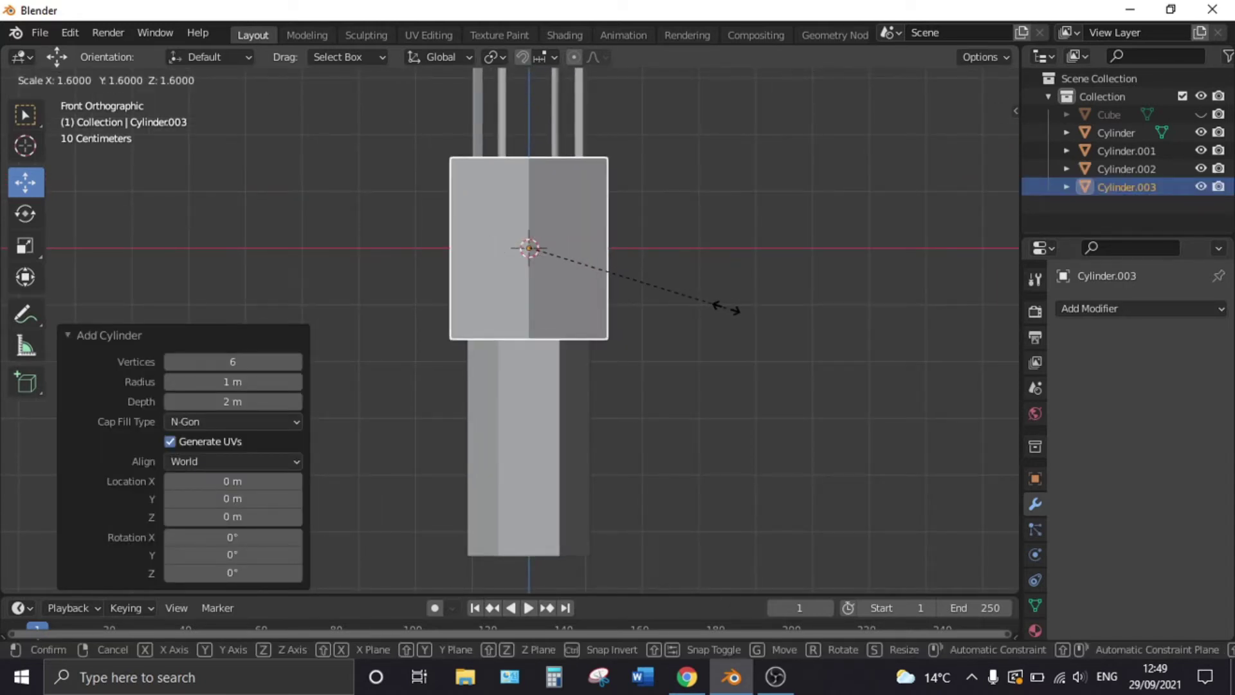
pyautogui.click(727, 307)
pyautogui.write('rz90')
pyautogui.press('Return')
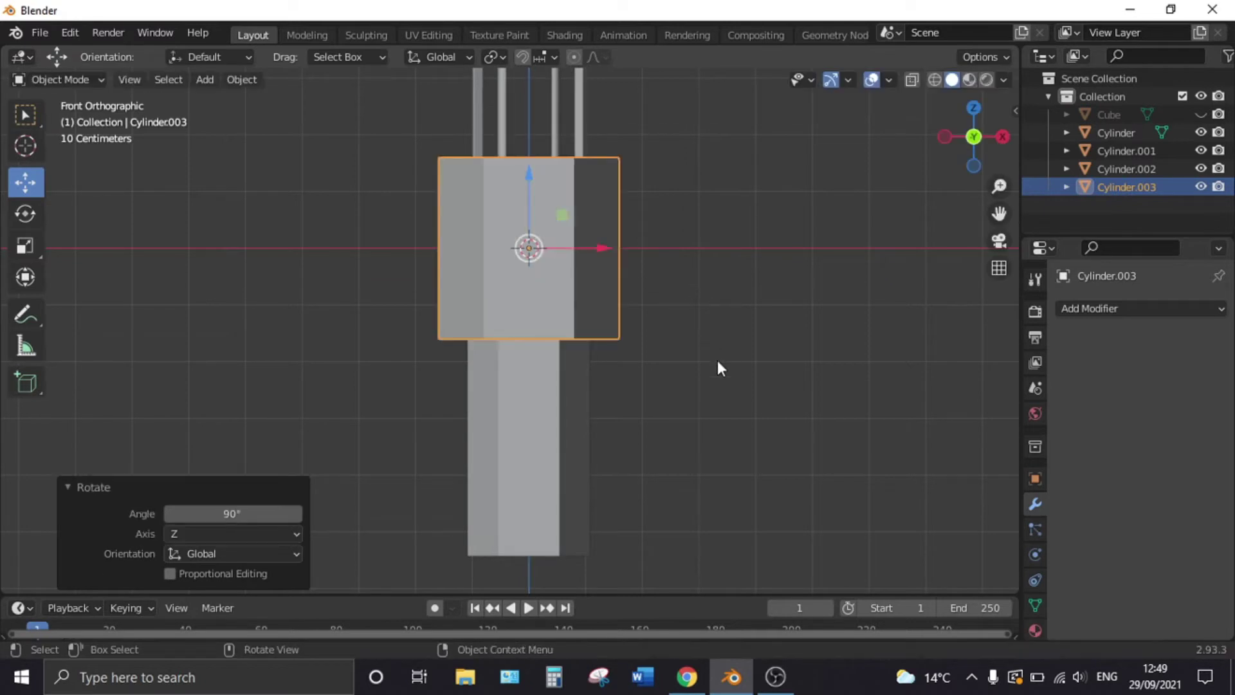
# Step: In Edit Mode, flatten the cylinder along Z to 0.3 height, then flatten it further
pyautogui.press('Tab')
pyautogui.press('s')
pyautogui.press('z')
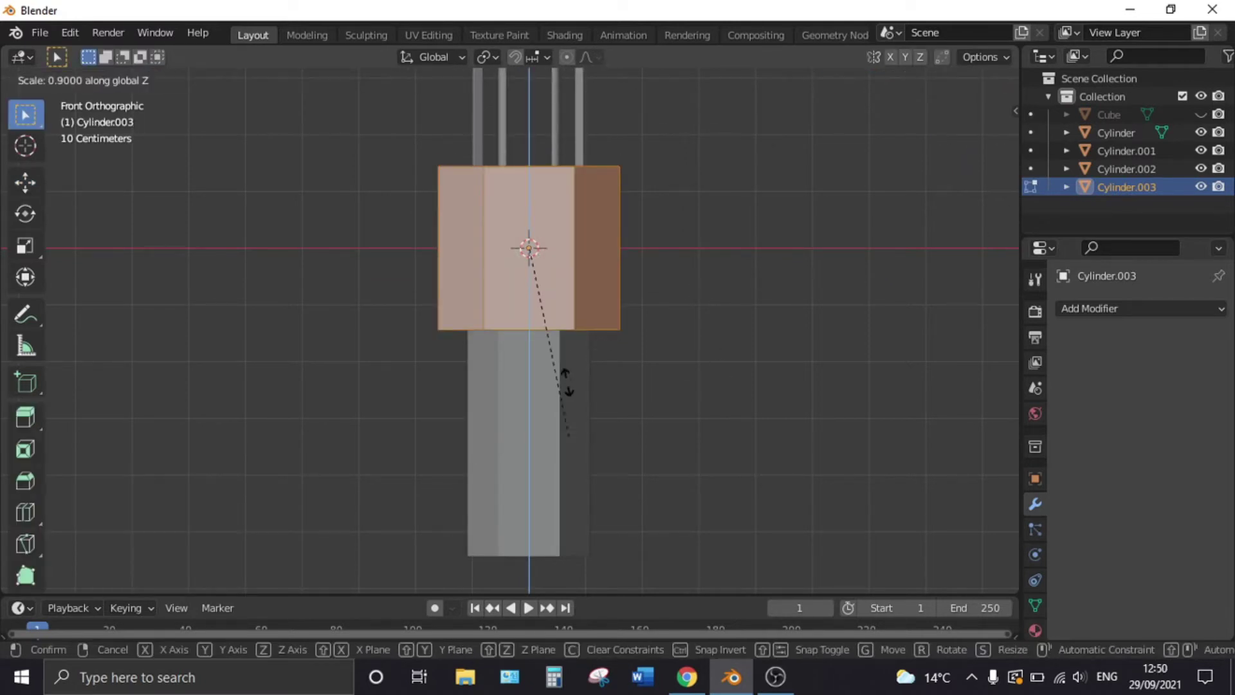
pyautogui.press('Return')
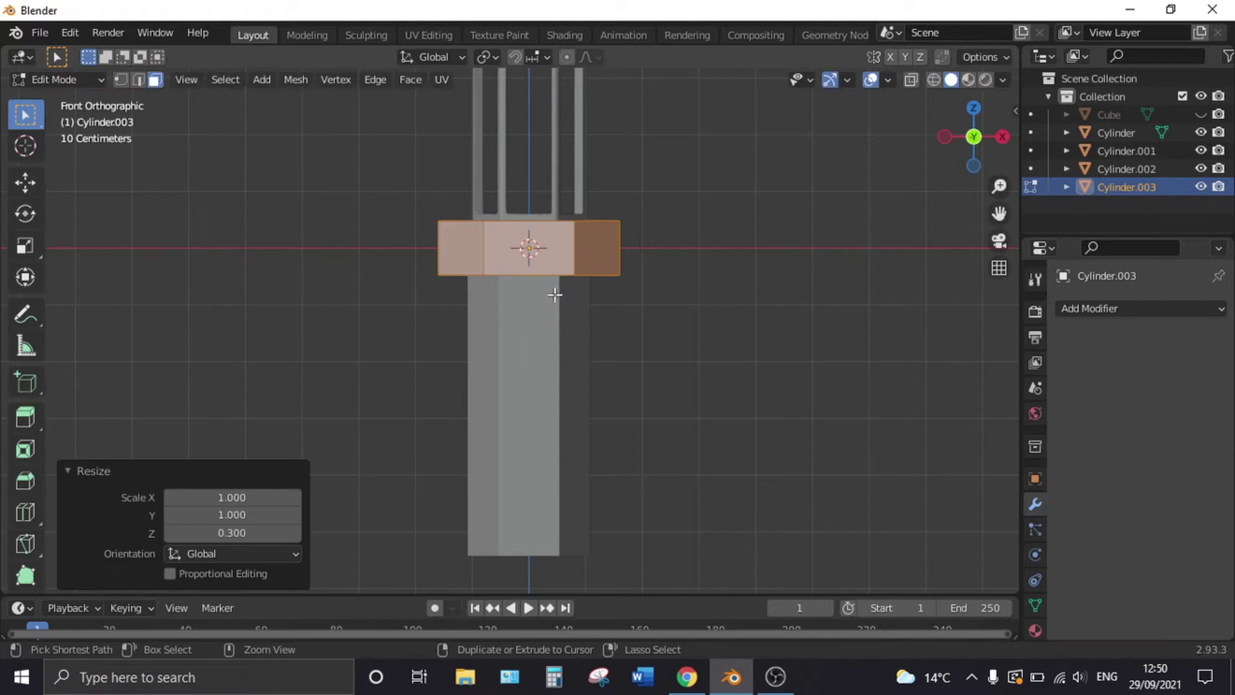
pyautogui.scroll(3, 609, 248)
pyautogui.press('s')
pyautogui.press('z')
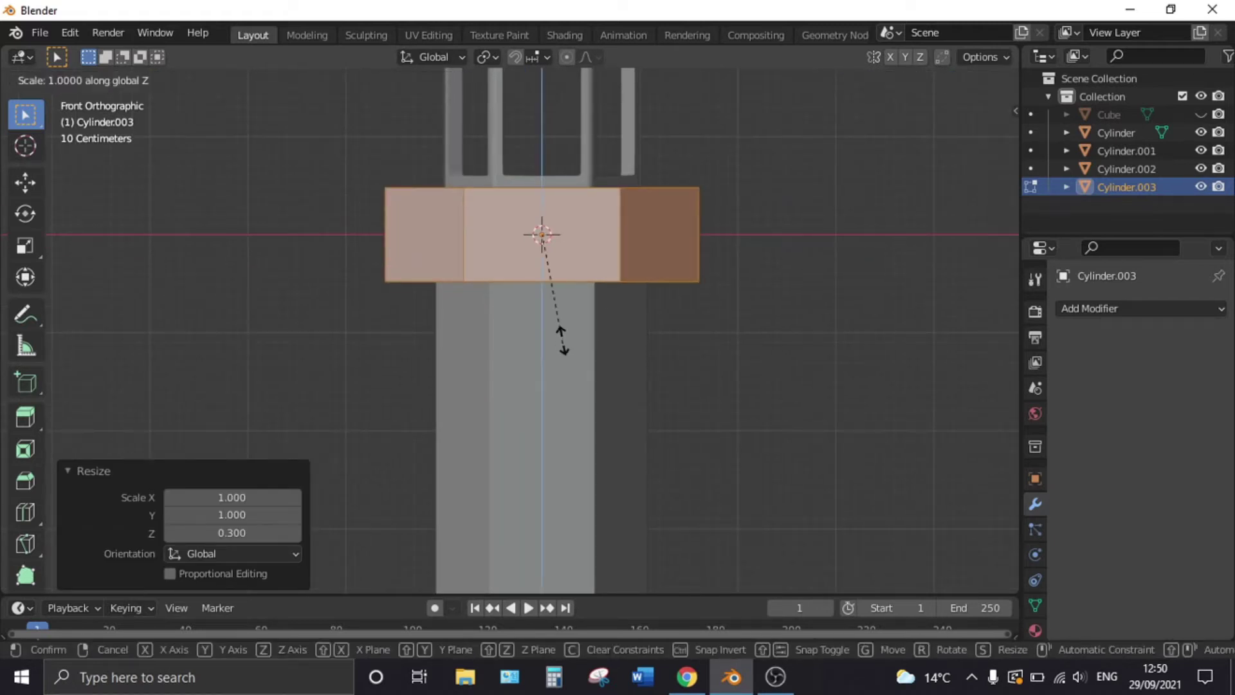
pyautogui.click(558, 309)
pyautogui.press('Tab')
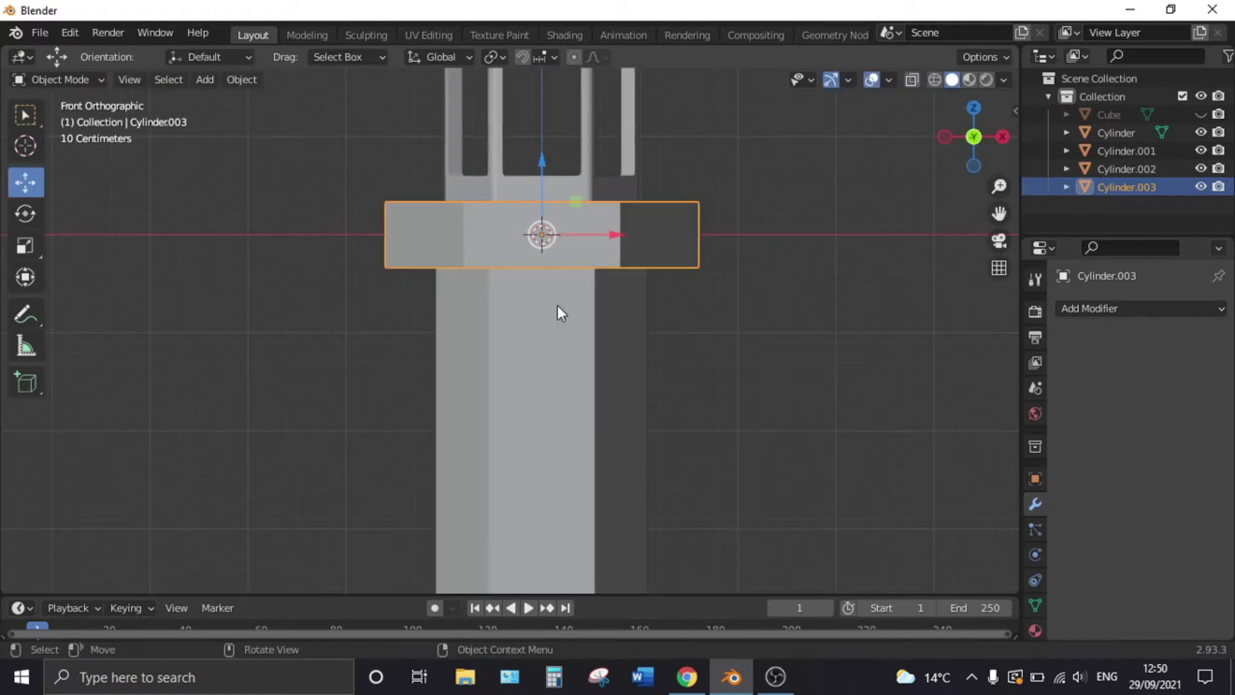
# Step: Lower the flat band 0.5 m along Z and shrink it to 0.8
pyautogui.press('g')
pyautogui.press('z')
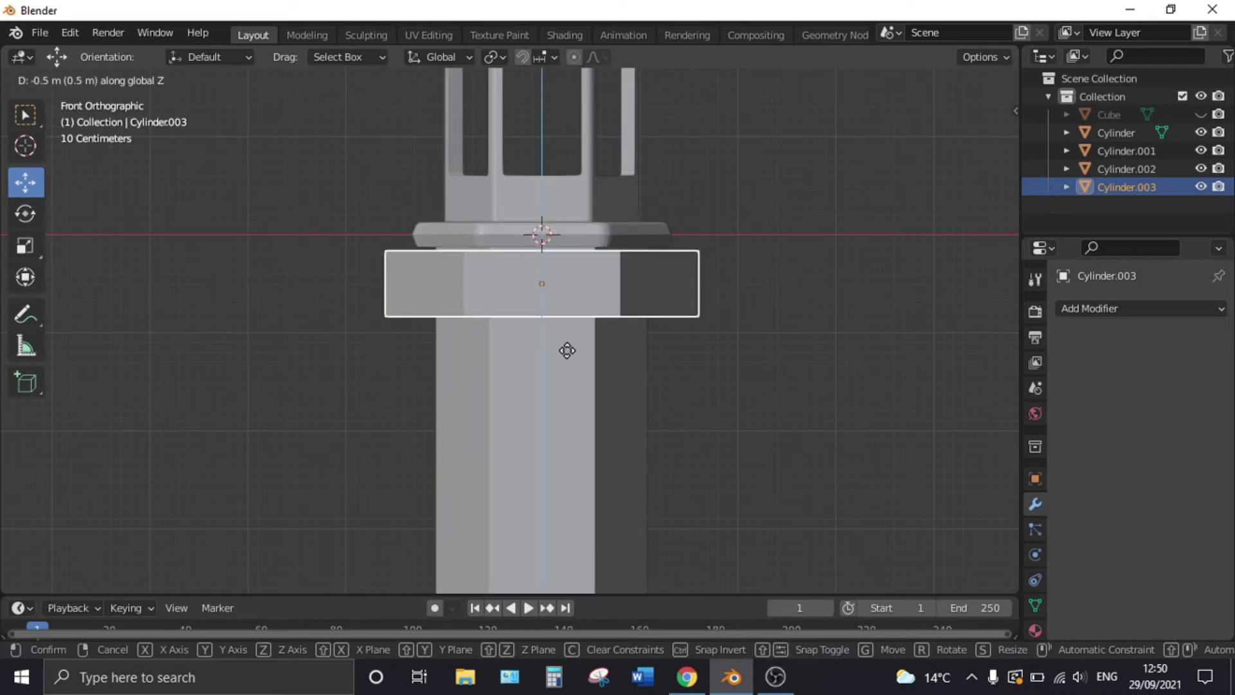
pyautogui.click(566, 348)
pyautogui.scroll(2, 644, 341)
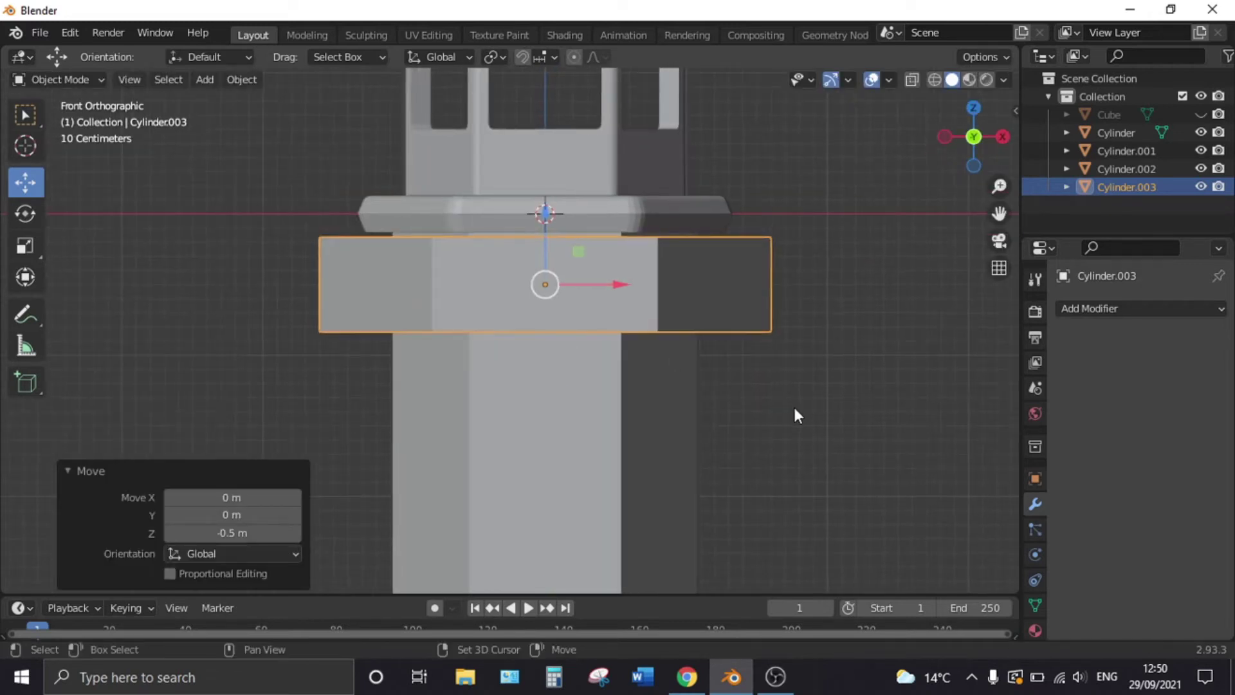
pyautogui.press('s')
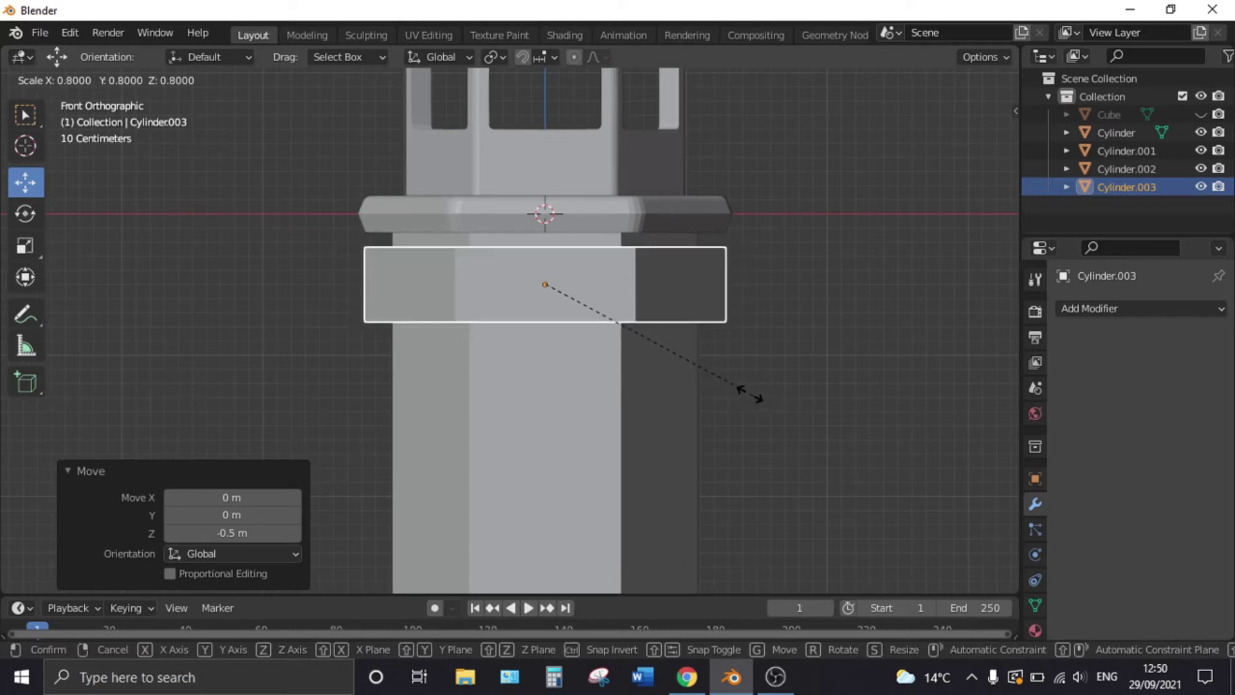
pyautogui.click(743, 389)
pyautogui.scroll(2, 736, 290)
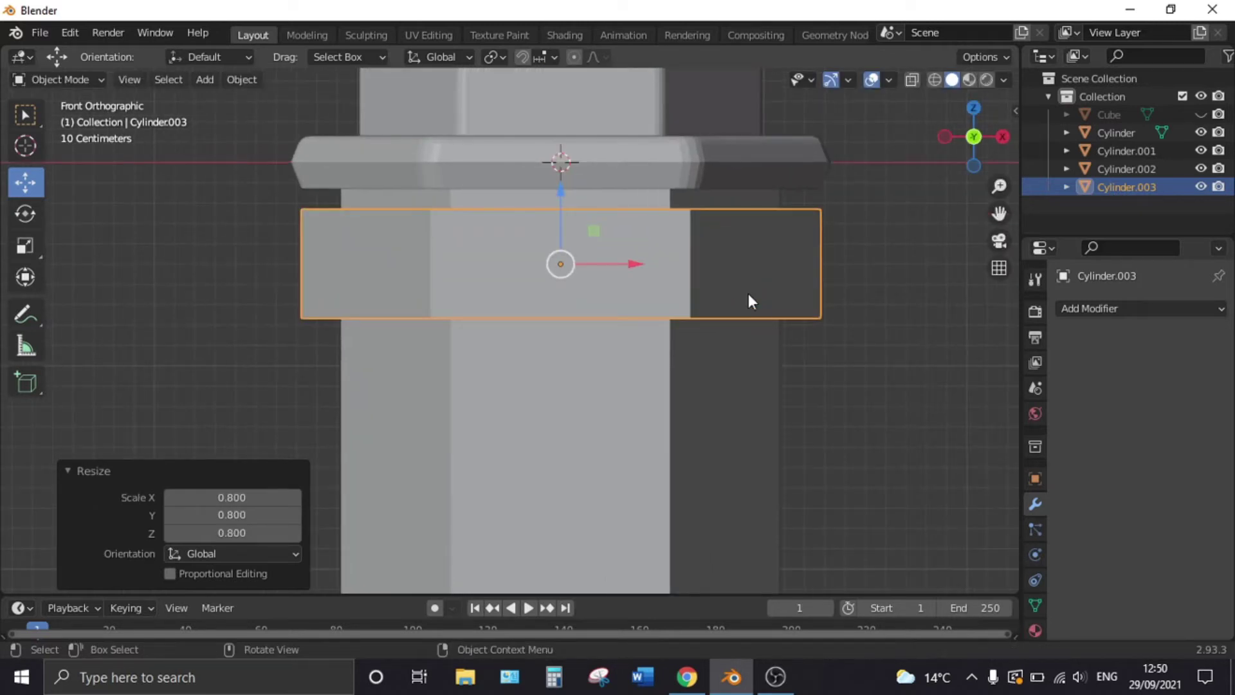
pyautogui.press('Tab')
pyautogui.scroll(-2, 749, 315)
pyautogui.scroll(-2, 727, 289)
# Step: Taper the band by scaling its bottom edge loop to 0.883
pyautogui.moveTo(710, 262); pyautogui.dragTo(639, 298, button='middle')
pyautogui.click(640, 312)
pyautogui.press('KP_1')
pyautogui.scroll(2, 774, 394)
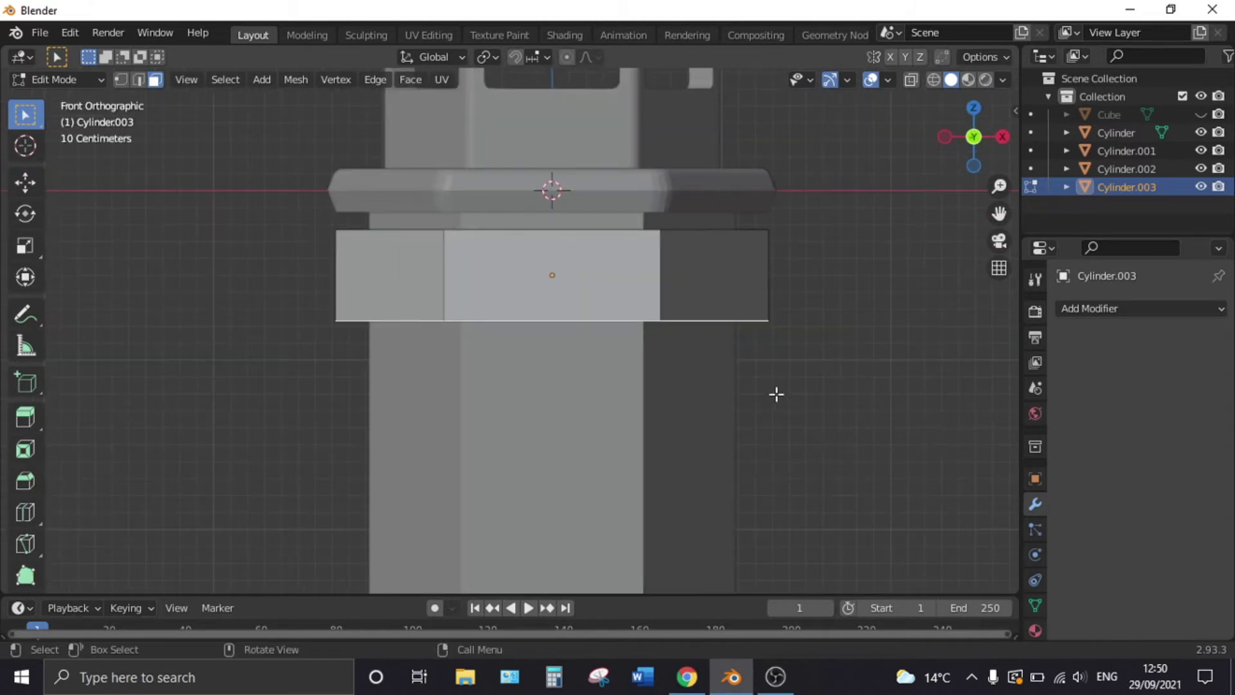
pyautogui.scroll(1, 862, 416)
pyautogui.press('s')
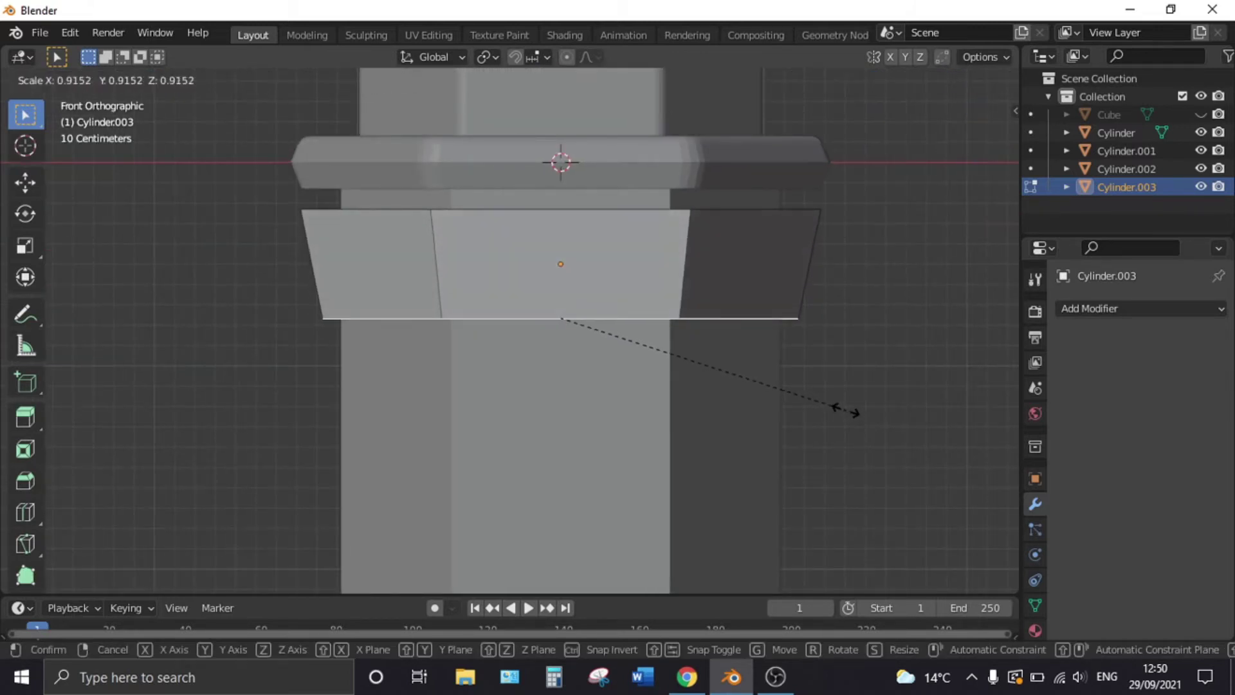
pyautogui.click(835, 406)
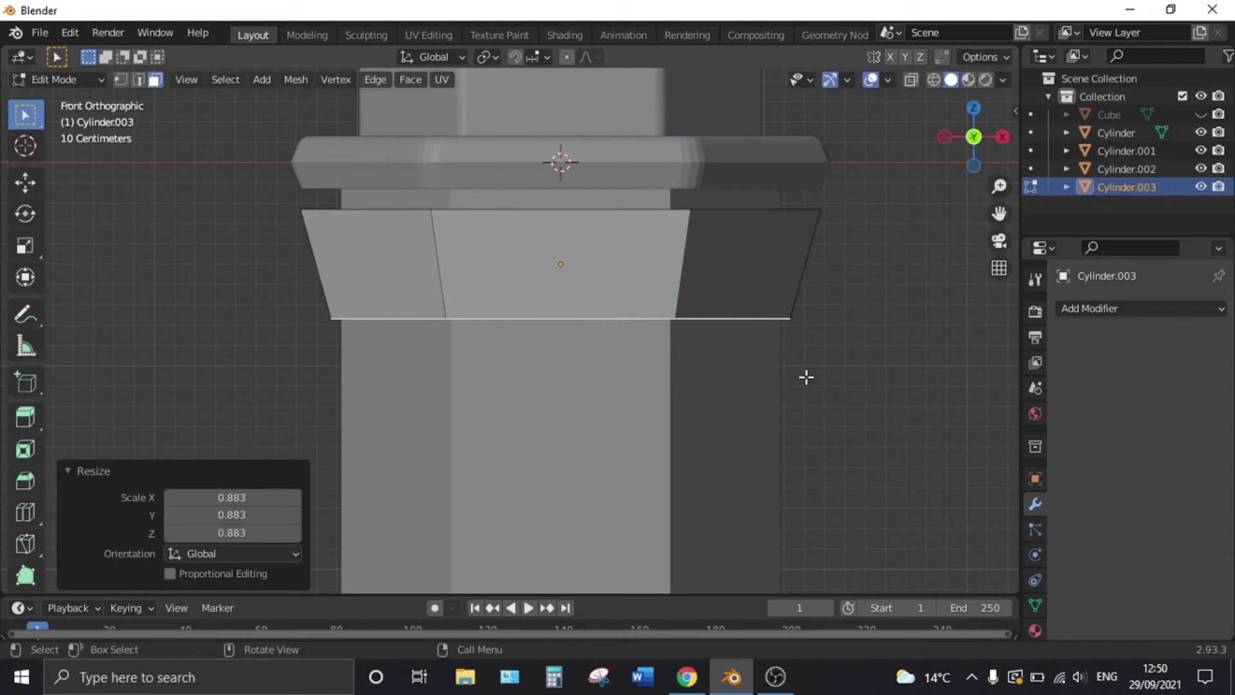
# Step: Raise the block's top edge loop slightly along Z
pyautogui.moveTo(763, 321); pyautogui.dragTo(654, 268, button='middle')
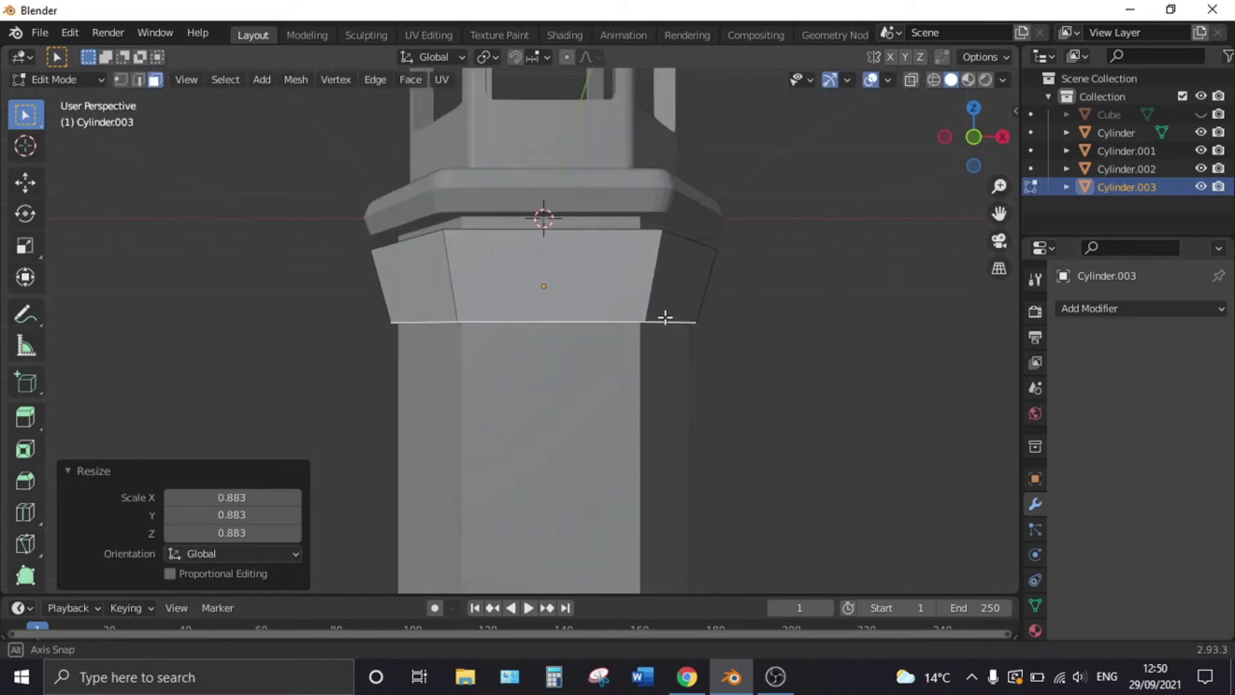
pyautogui.keyDown('alt'); pyautogui.click(669, 271); pyautogui.keyUp('alt')
pyautogui.press('KP_1')
pyautogui.scroll(2, 669, 296)
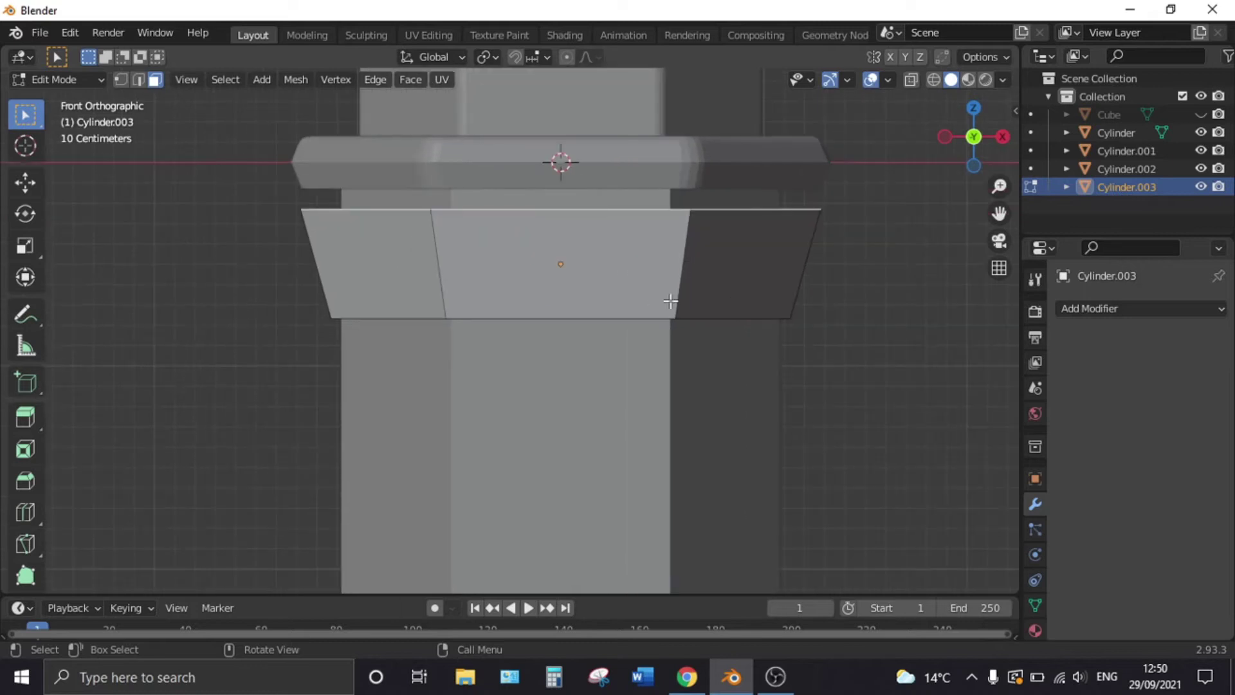
pyautogui.press('g')
pyautogui.press('z')
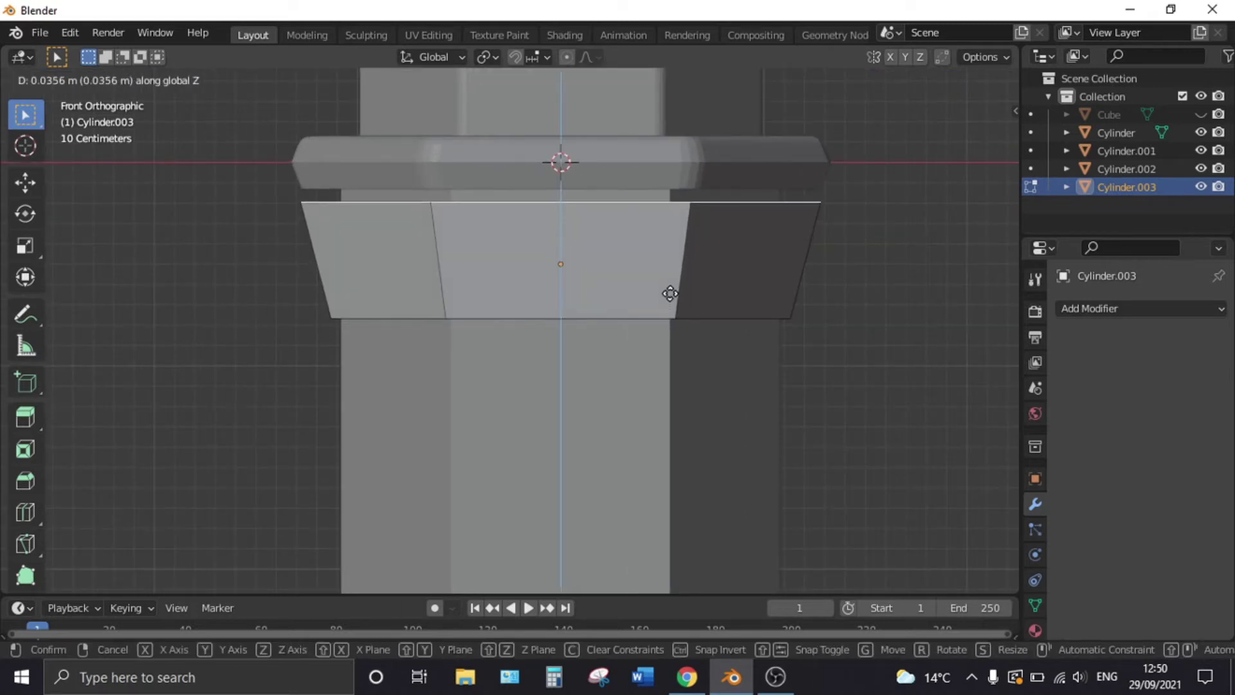
pyautogui.click(669, 287)
pyautogui.scroll(-1, 669, 287)
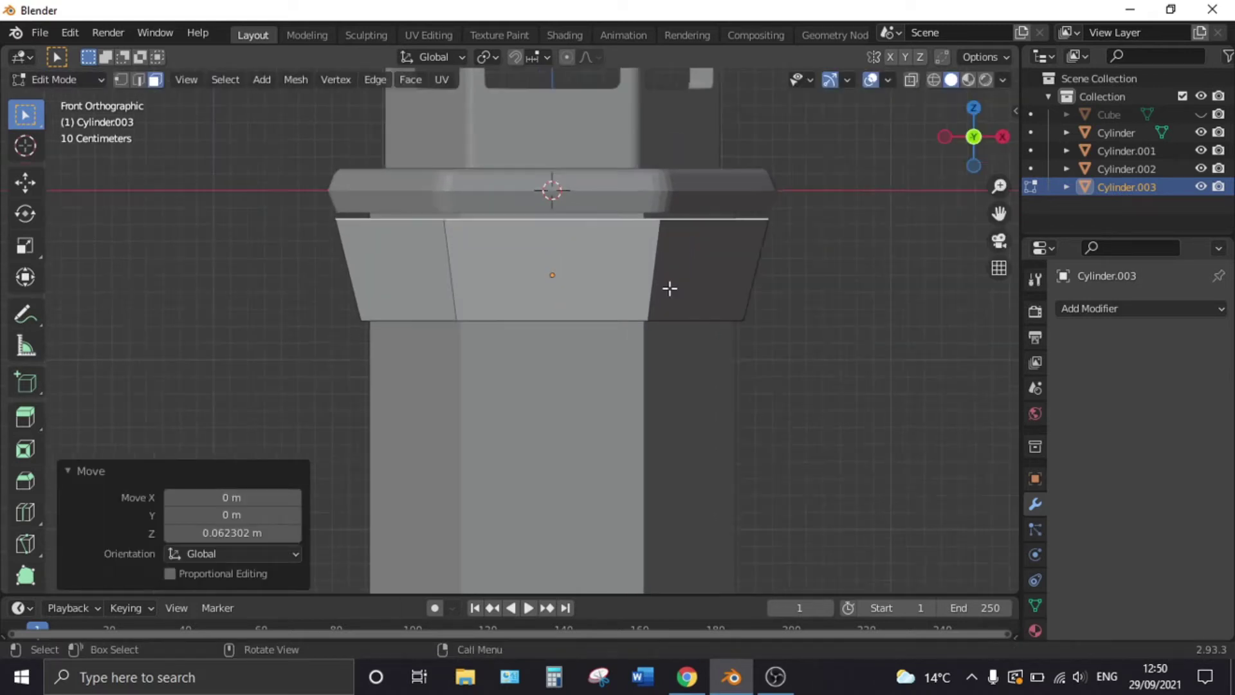
pyautogui.scroll(-2, 480, 204)
pyautogui.scroll(4, 507, 245)
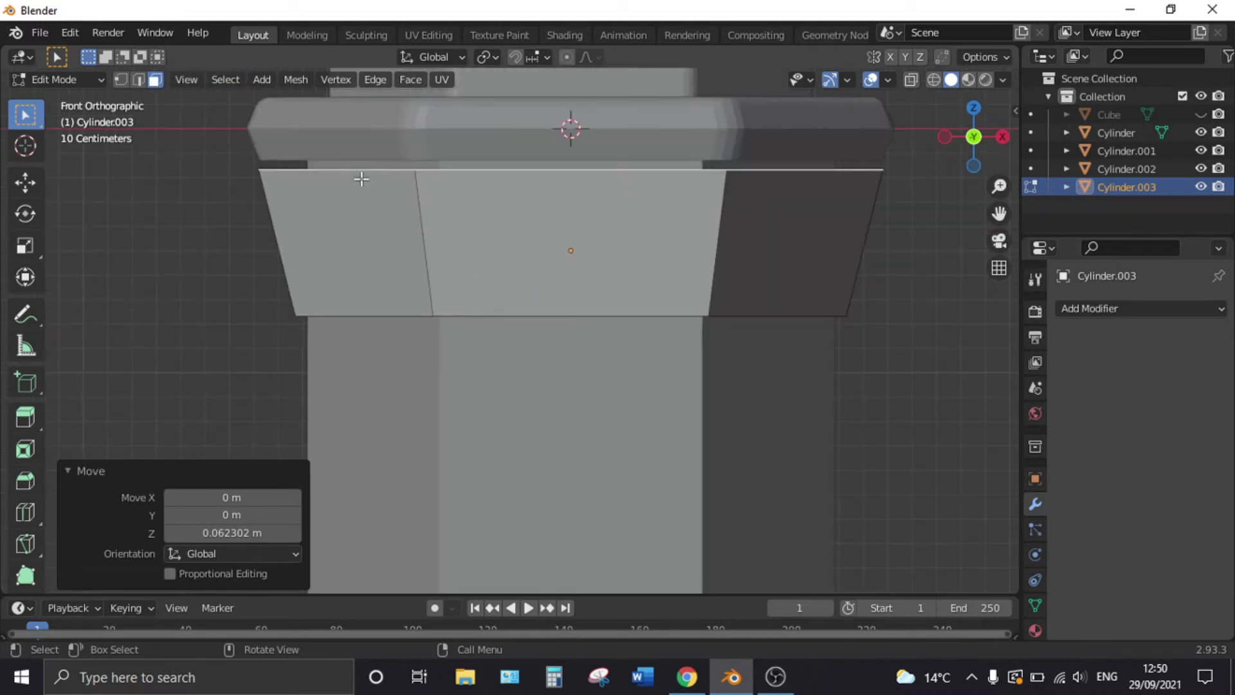
# Step: Bevel the block's top rim edge loop
pyautogui.press('2')
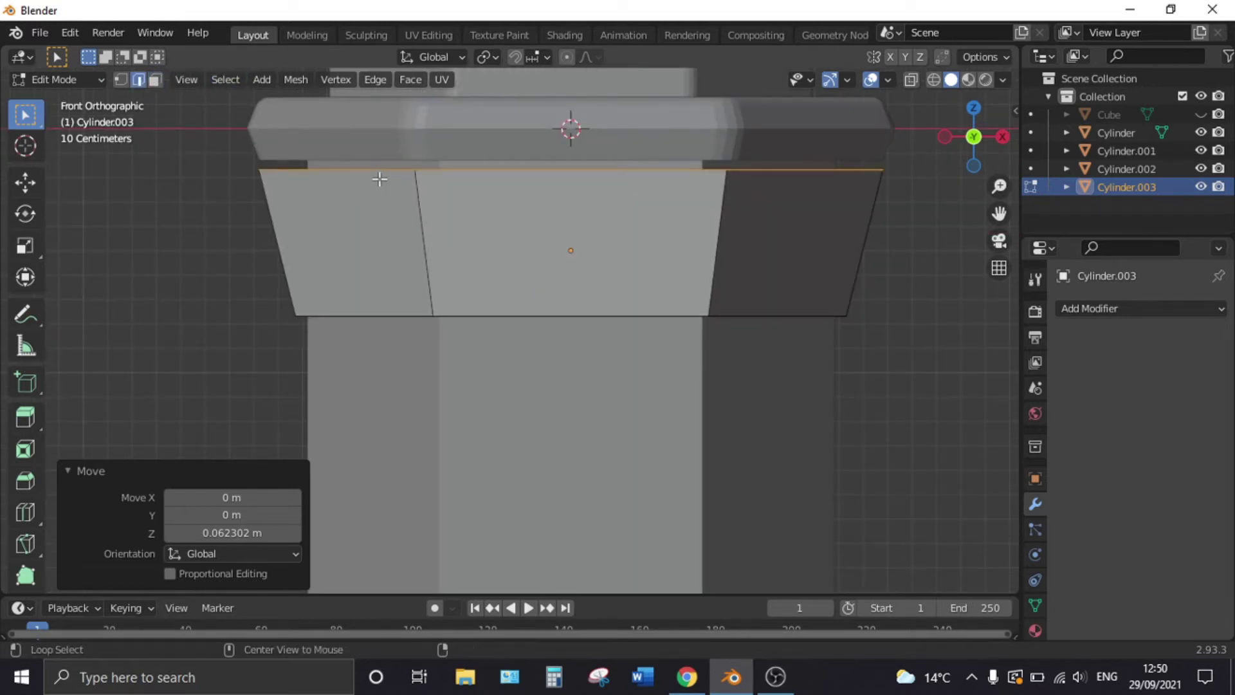
pyautogui.keyDown('shift'); pyautogui.click(378, 178); pyautogui.keyUp('shift')
pyautogui.hotkey('ctrl', 'b')
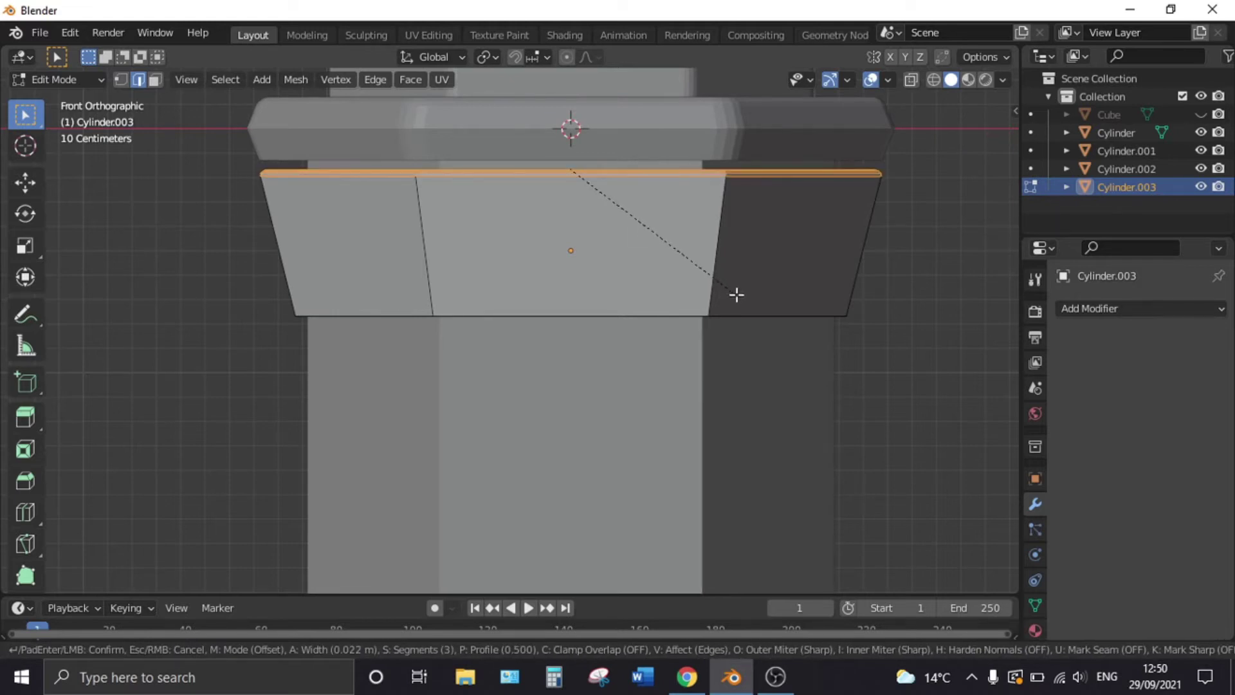
pyautogui.click(736, 295)
pyautogui.scroll(-4, 830, 336)
pyautogui.scroll(3, 837, 337)
# Step: Bevel the block's vertical corner edges with 3 segments and return to Object Mode
pyautogui.keyDown('alt'); pyautogui.click(585, 271); pyautogui.keyUp('alt')
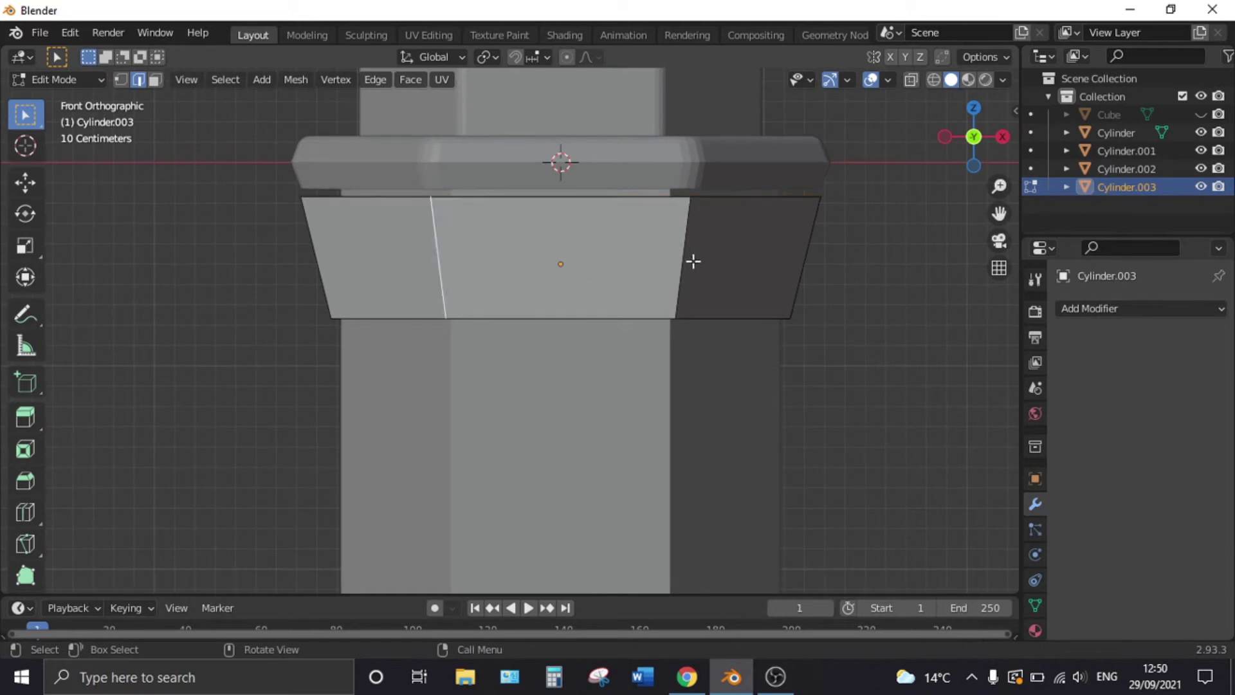
pyautogui.moveTo(827, 256)
pyautogui.mouseDown(button='middle')
pyautogui.moveTo(711, 276)
pyautogui.moveTo(556, 227)
pyautogui.mouseUp(button='middle')
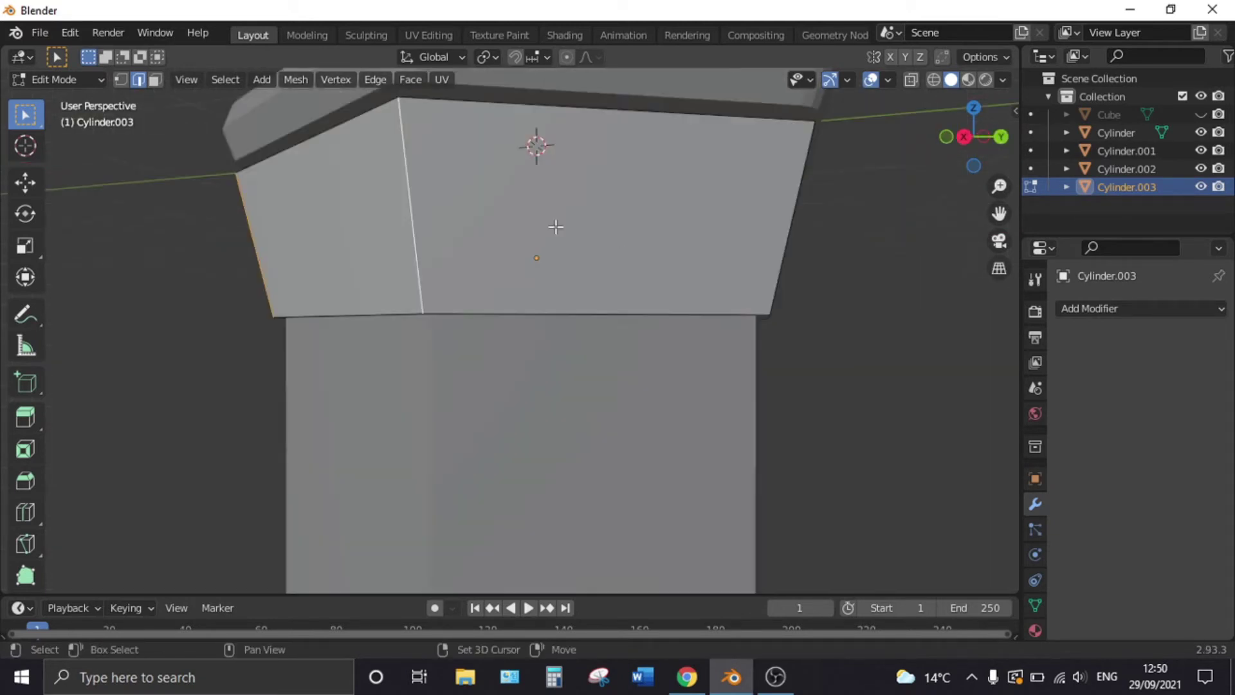
pyautogui.moveTo(796, 259)
pyautogui.mouseDown(button='middle')
pyautogui.moveTo(573, 289)
pyautogui.moveTo(474, 276)
pyautogui.moveTo(553, 276)
pyautogui.mouseUp(button='middle')
pyautogui.press('KP_5')
pyautogui.press('KP_1')
pyautogui.keyDown('ctrl'); pyautogui.moveTo(695, 289); pyautogui.dragTo(842, 341, button='middle'); pyautogui.keyUp('ctrl')
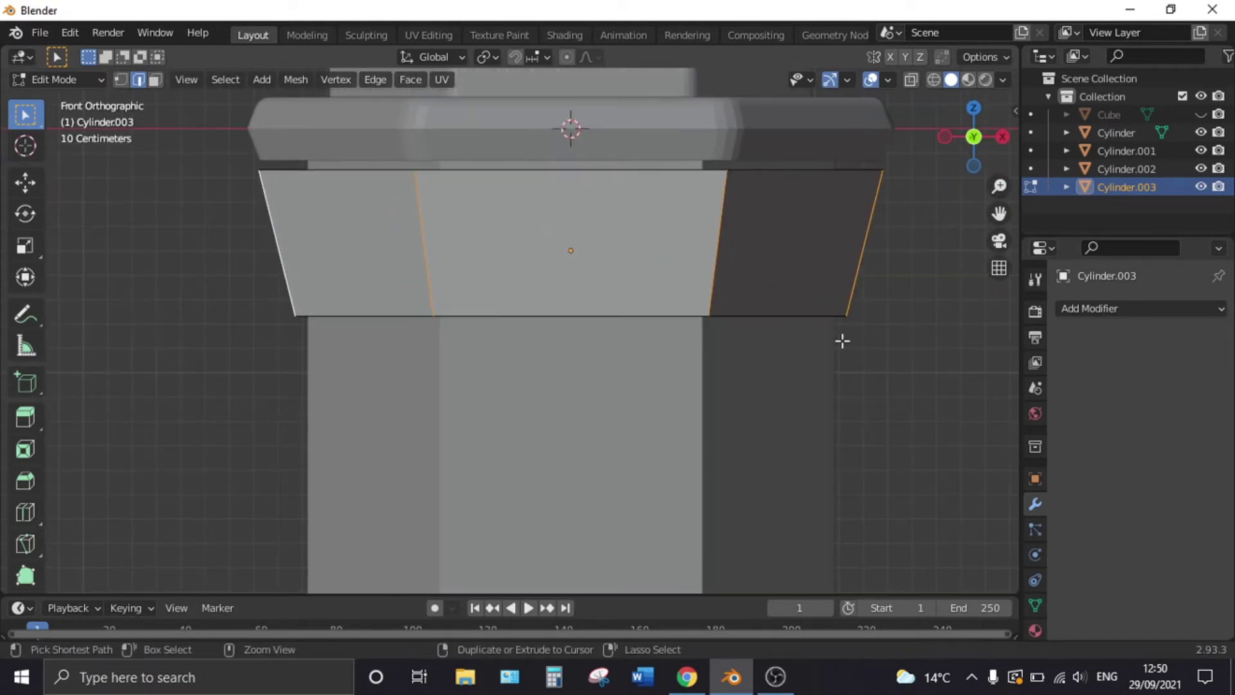
pyautogui.hotkey('ctrl', 'b')
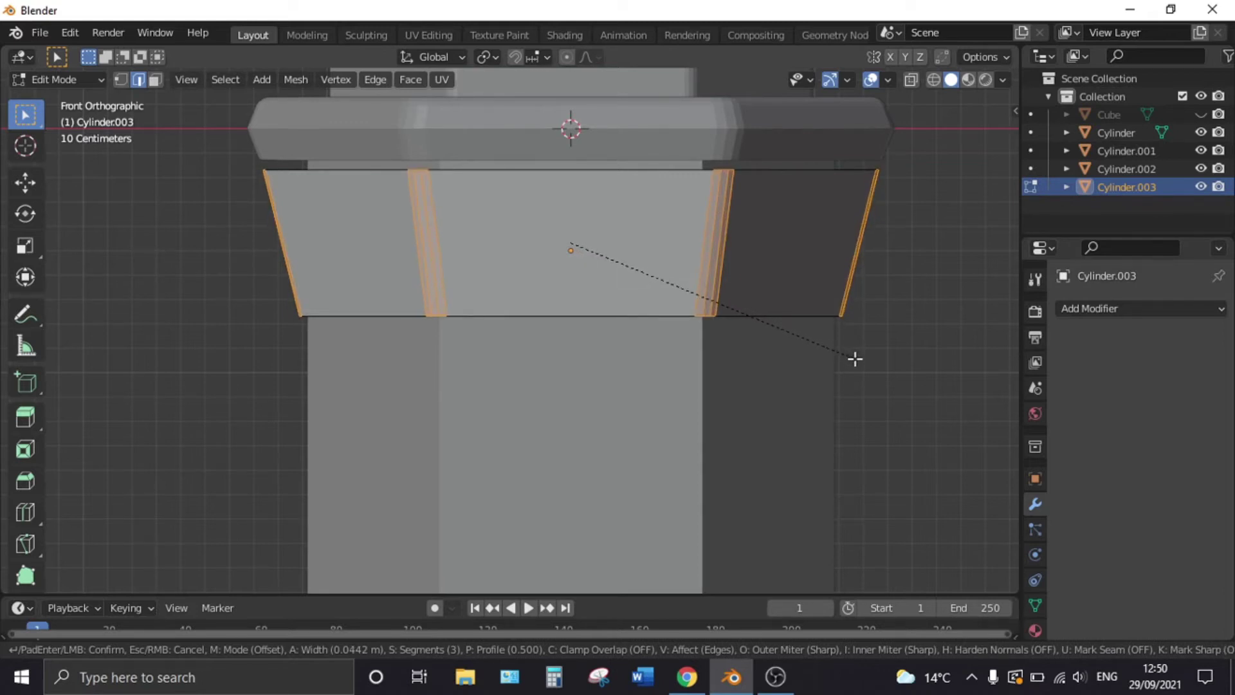
pyautogui.click(856, 362)
pyautogui.scroll(-4, 852, 361)
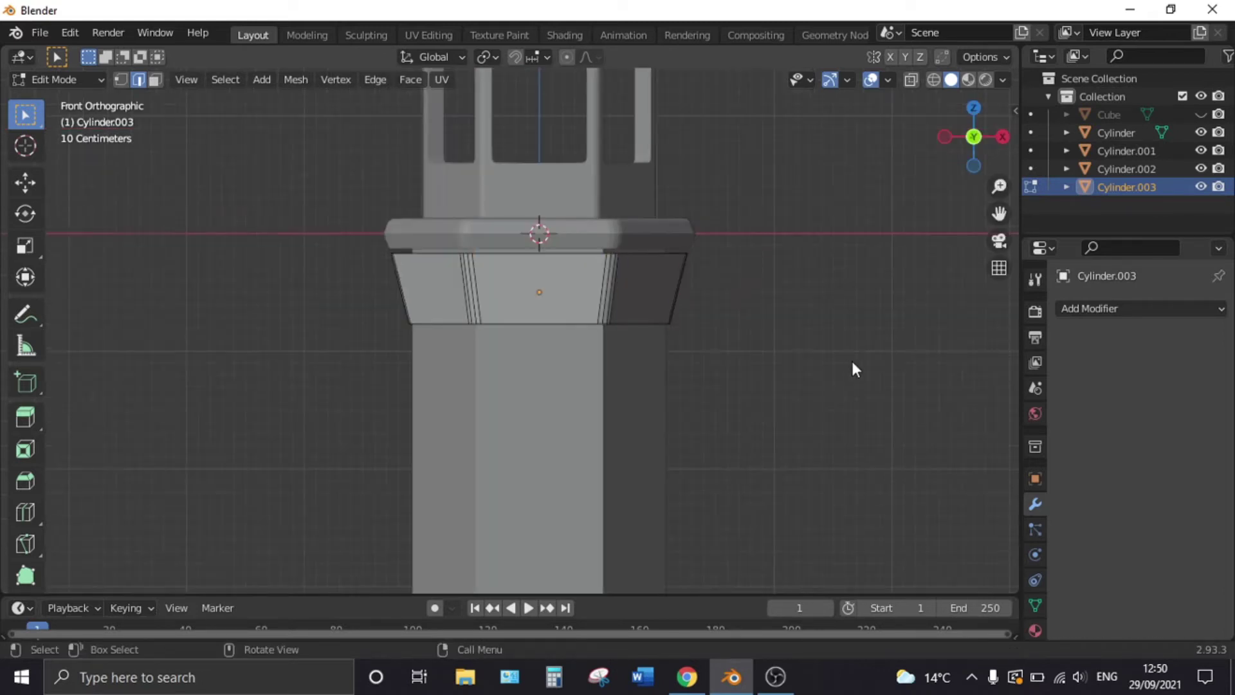
pyautogui.press('Tab')
pyautogui.click(837, 361)
pyautogui.scroll(2, 728, 306)
pyautogui.scroll(-1, 728, 312)
# Step: Add a new cylinder, lift it 4.4 m along Z, and rotate it 90° around Z
pyautogui.scroll(-1, 727, 311)
pyautogui.scroll(-6, 670, 337)
pyautogui.scroll(6, 658, 341)
pyautogui.scroll(2, 631, 331)
pyautogui.scroll(1, 598, 331)
pyautogui.moveTo(590, 331)
pyautogui.mouseDown(button='middle')
pyautogui.moveTo(731, 303)
pyautogui.moveTo(791, 267)
pyautogui.moveTo(782, 309)
pyautogui.moveTo(705, 358)
pyautogui.moveTo(414, 359)
pyautogui.moveTo(582, 364)
pyautogui.mouseUp(button='middle')
pyautogui.scroll(-4, 701, 351)
pyautogui.scroll(-6, 573, 366)
pyautogui.scroll(3, 573, 360)
pyautogui.scroll(3, 598, 257)
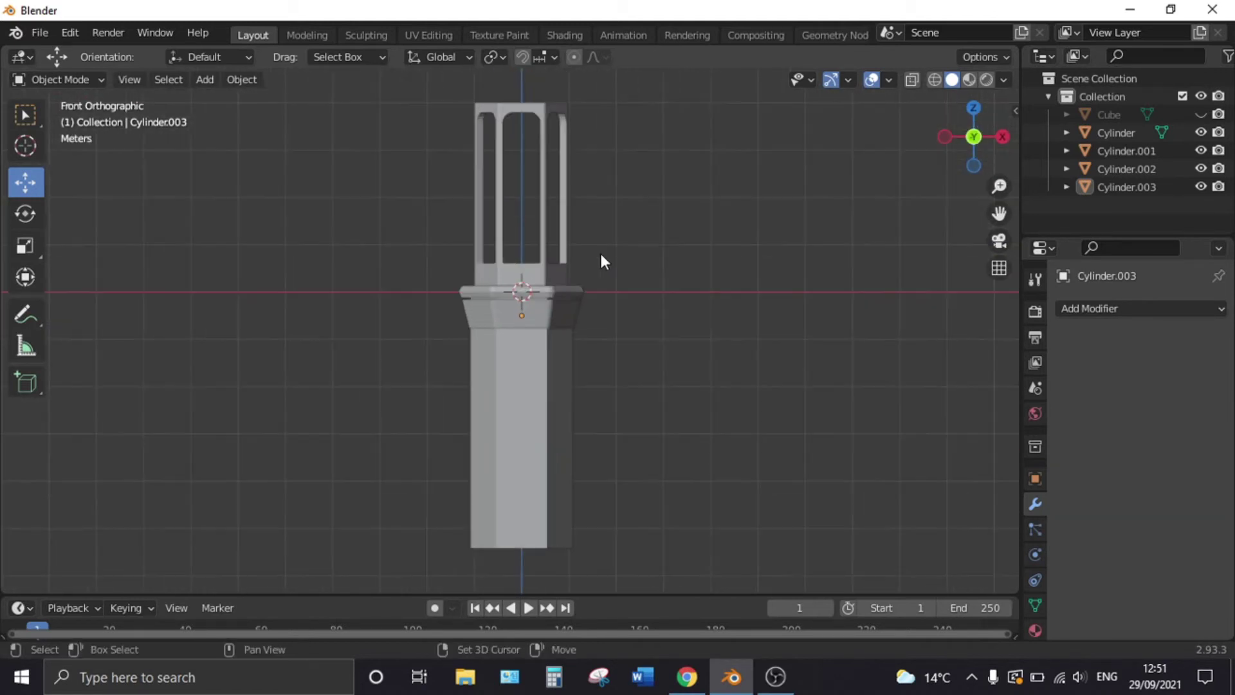
pyautogui.scroll(2, 595, 339)
pyautogui.scroll(3, 624, 328)
pyautogui.keyDown('shift'); pyautogui.scroll(4, 614, 335); pyautogui.keyUp('shift')
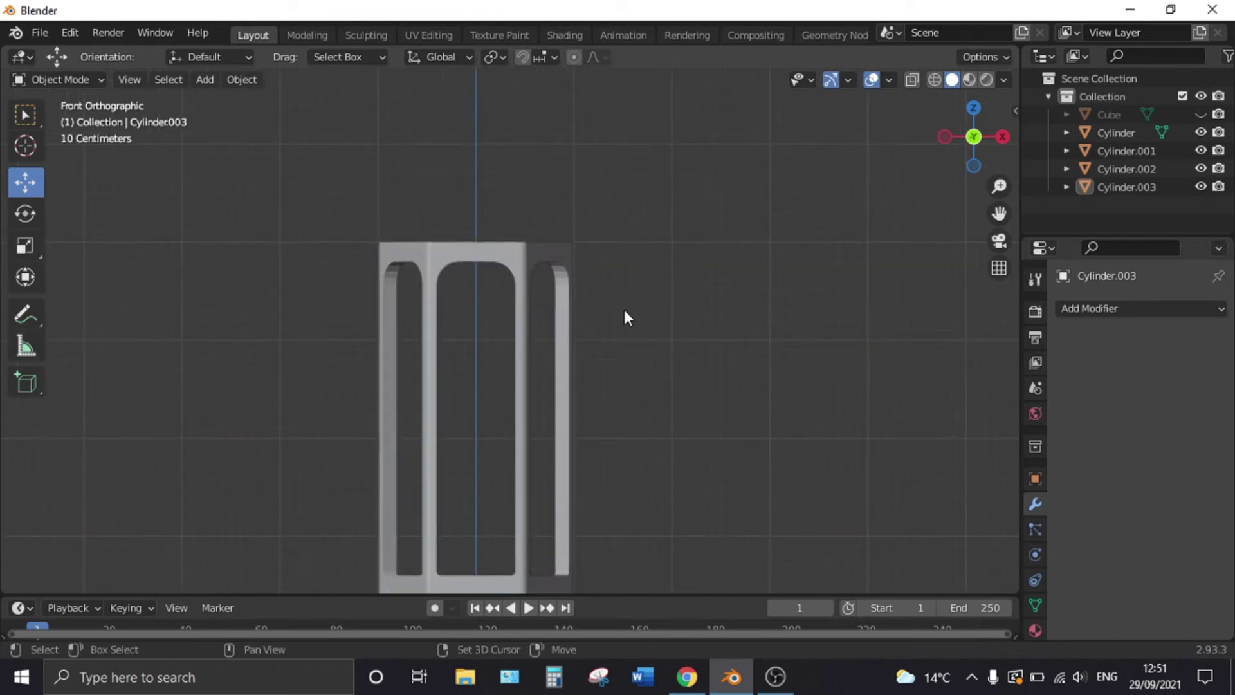
pyautogui.hotkey('shift', 'a')
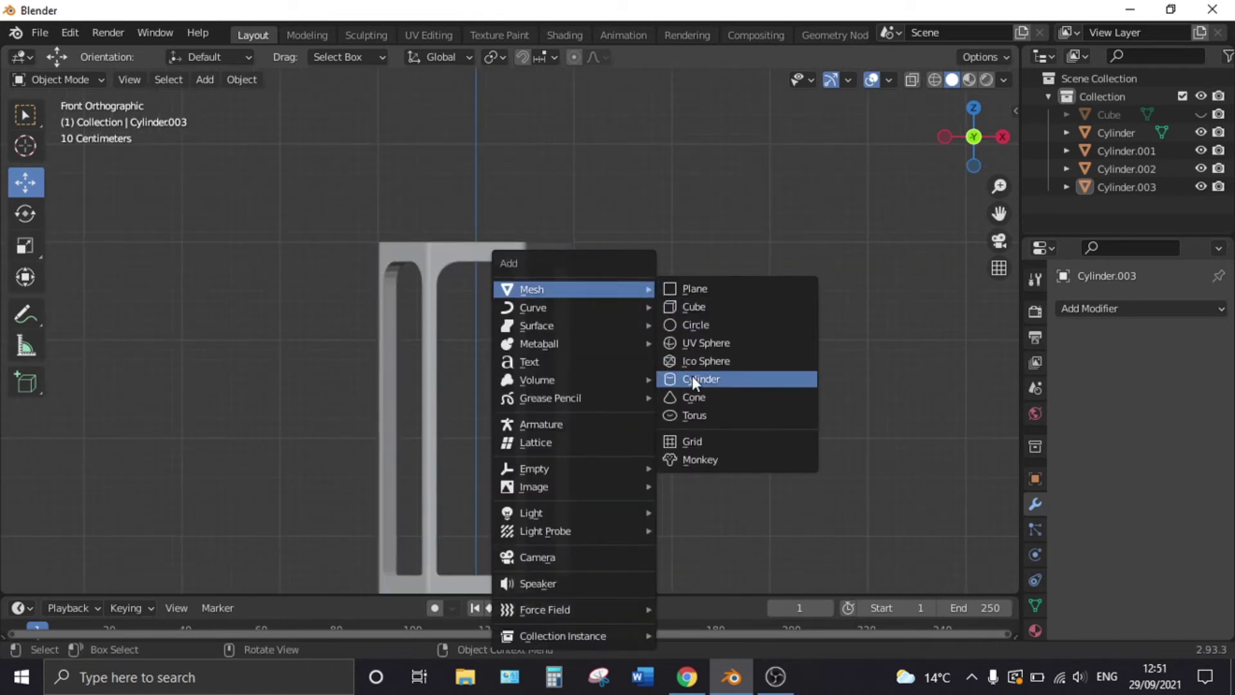
pyautogui.click(692, 376)
pyautogui.press('g')
pyautogui.press('z')
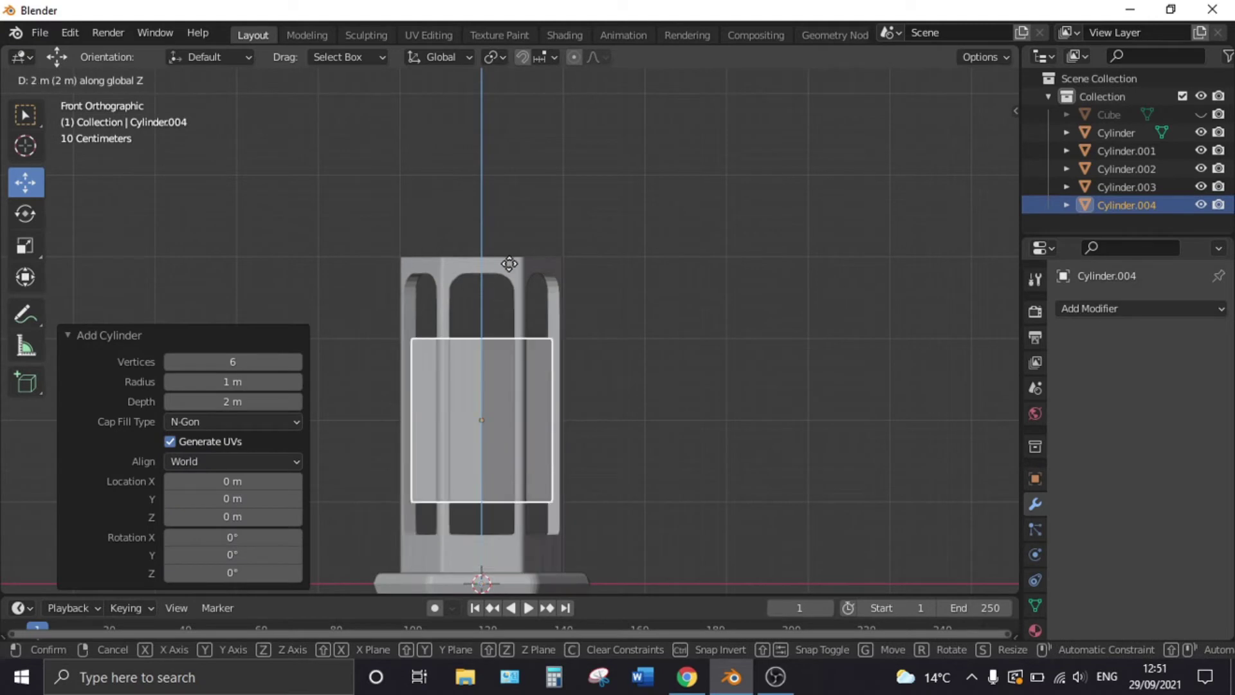
pyautogui.click(513, 127)
pyautogui.write('rz90')
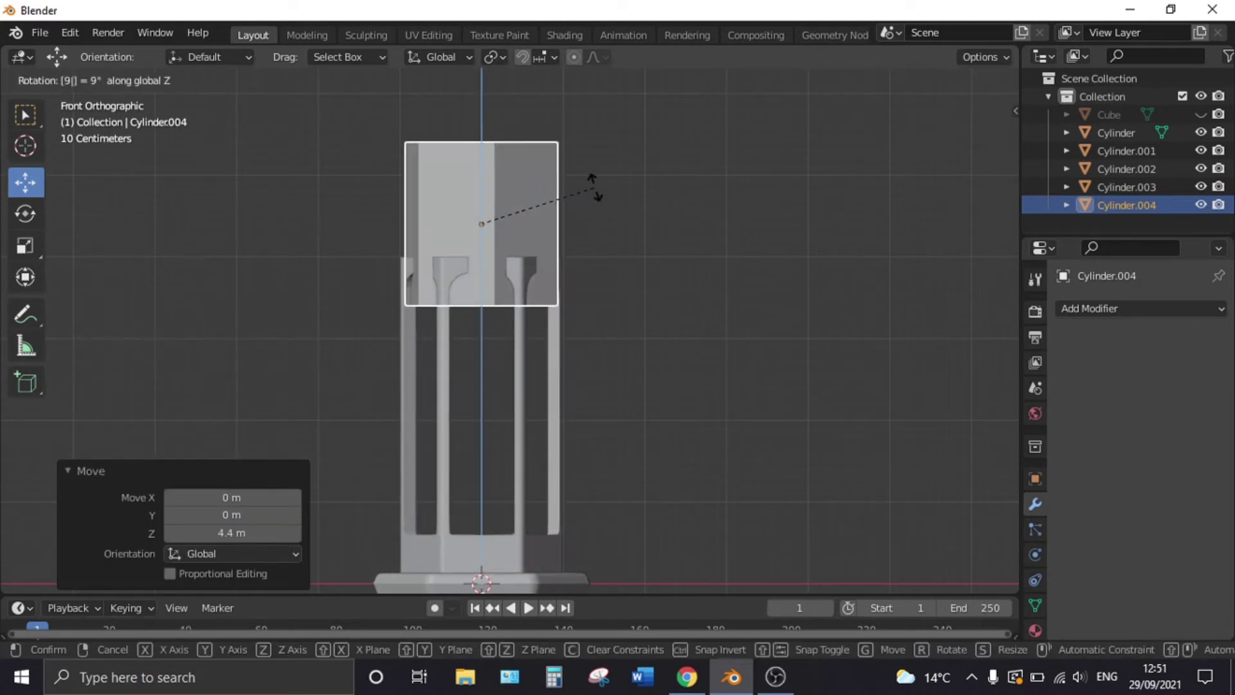
pyautogui.press('Return')
# Step: In Edit Mode with X-ray on, flatten the cylinder to 0.1 height and scale it 1.1
pyautogui.scroll(4, 600, 273)
pyautogui.keyDown('shift'); pyautogui.scroll(2, 623, 386); pyautogui.keyUp('shift')
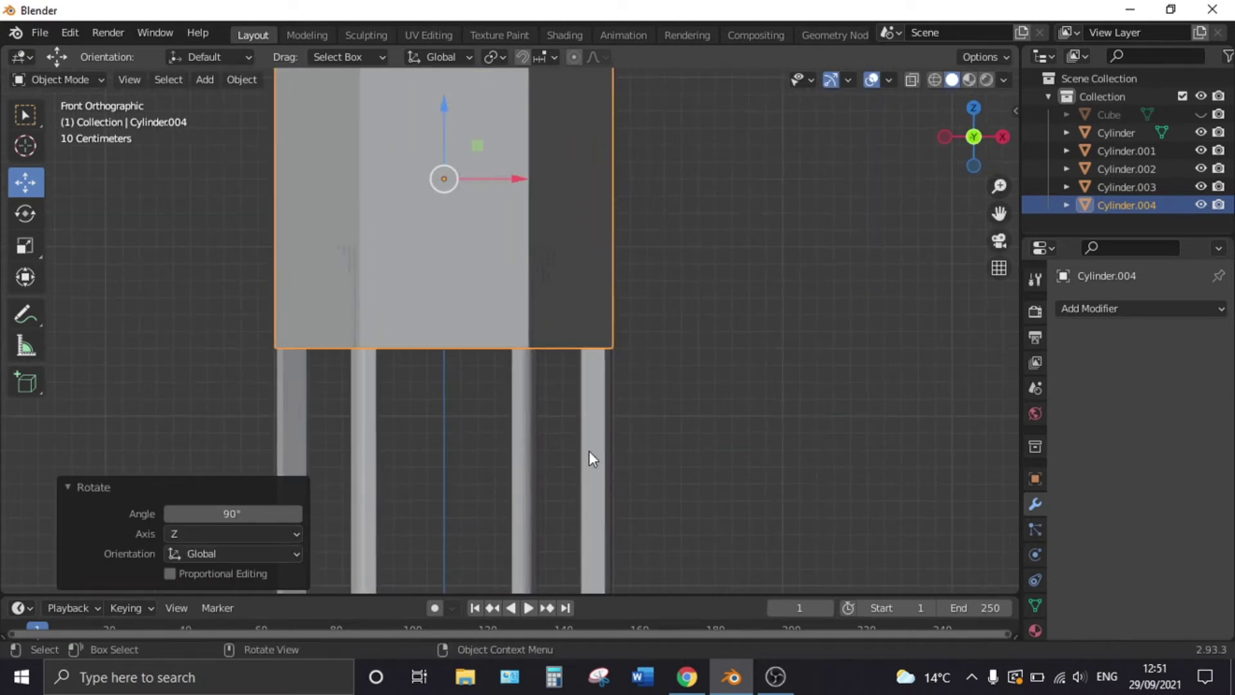
pyautogui.press('Tab')
pyautogui.hotkey('alt', 'z')
pyautogui.press('s')
pyautogui.press('z')
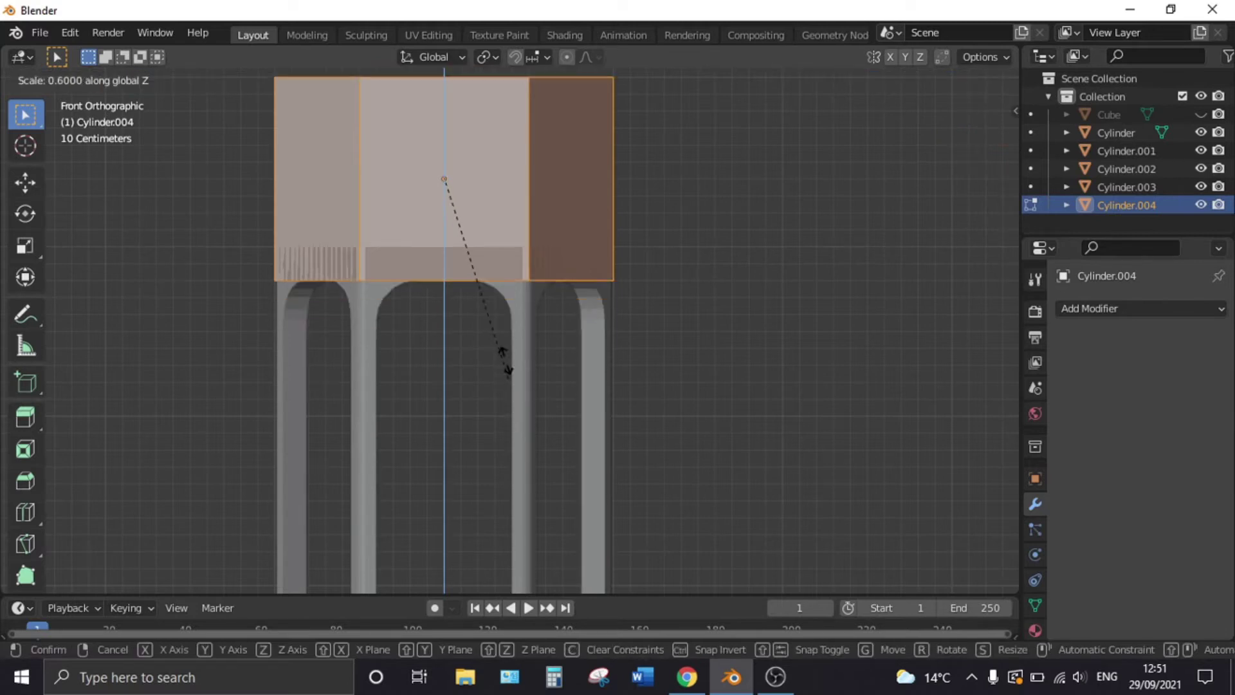
pyautogui.click(474, 215)
pyautogui.press('s')
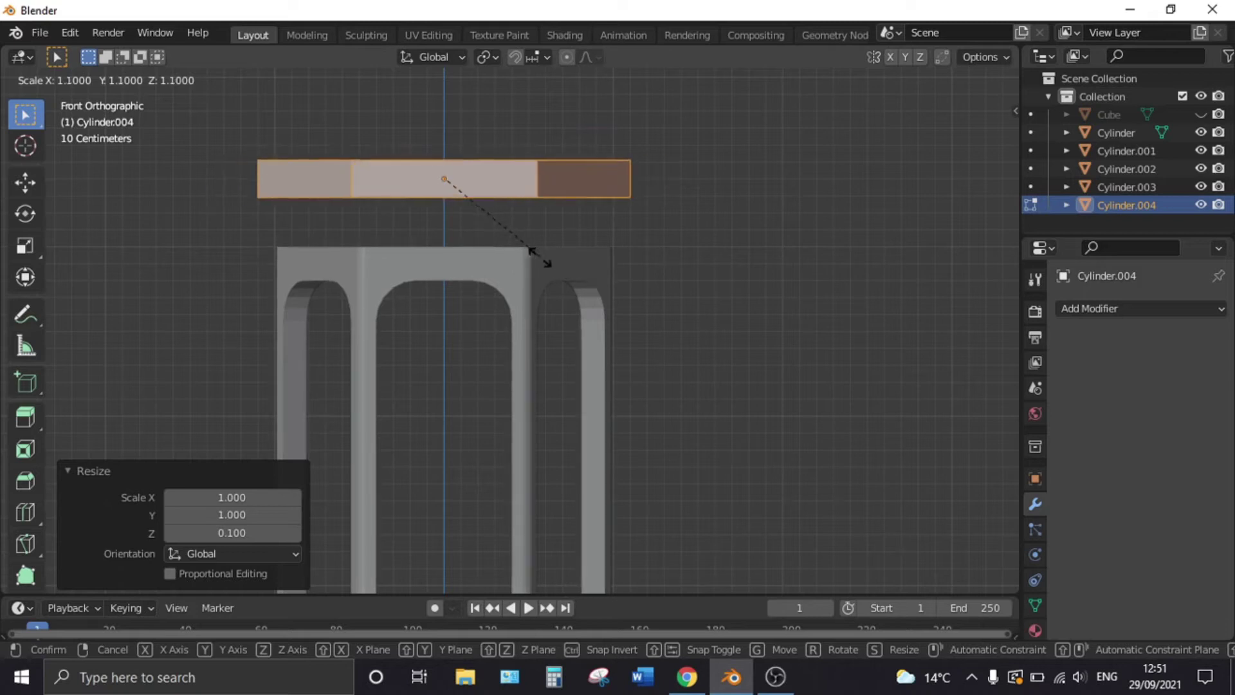
pyautogui.click(541, 260)
# Step: Move the slab down along Z so it rests on top of the posts
pyautogui.scroll(2, 508, 238)
pyautogui.keyDown('shift'); pyautogui.moveTo(499, 251); pyautogui.dragTo(461, 338, button='middle'); pyautogui.keyUp('shift')
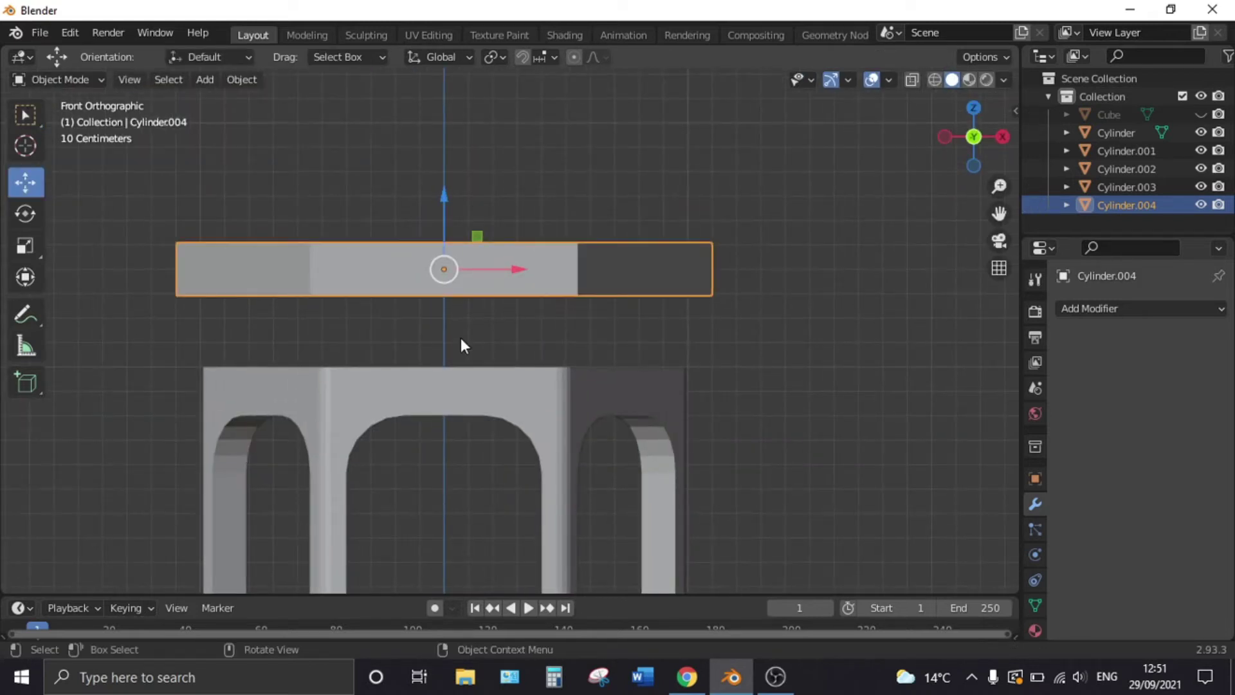
pyautogui.press('z')
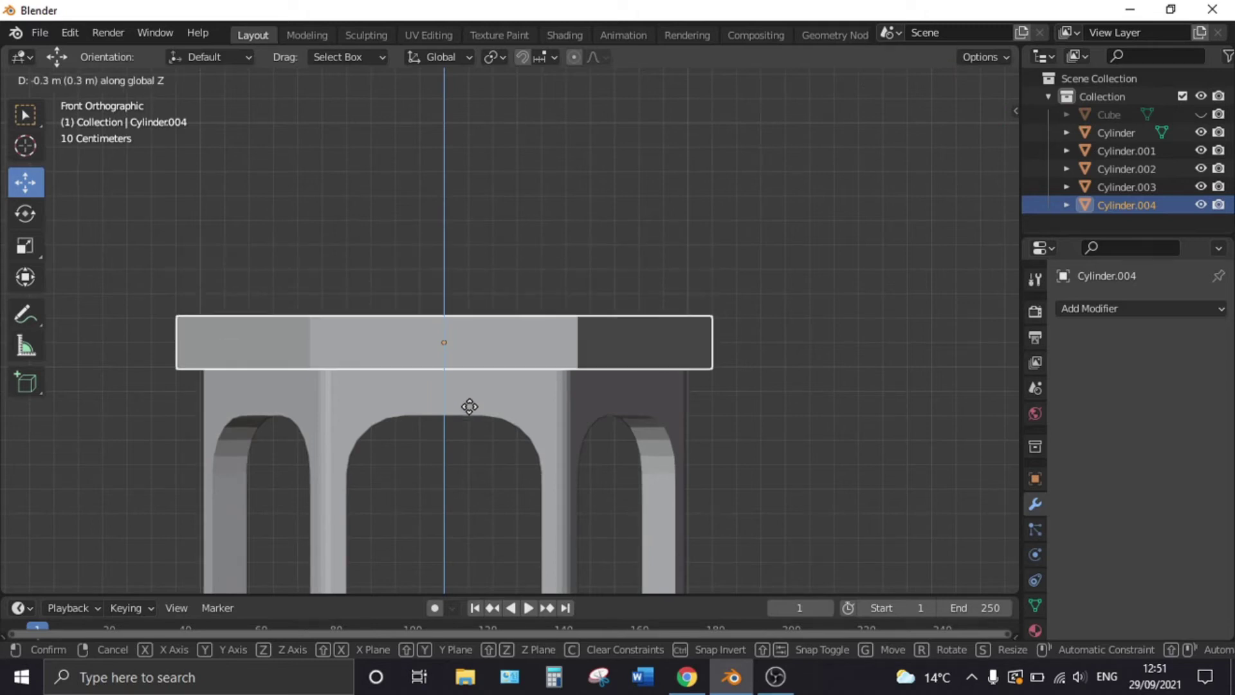
pyautogui.click(635, 416)
pyautogui.scroll(-3, 658, 408)
pyautogui.moveTo(658, 408)
pyautogui.mouseDown(button='middle')
pyautogui.moveTo(599, 332)
pyautogui.moveTo(653, 281)
pyautogui.moveTo(606, 384)
pyautogui.moveTo(405, 443)
pyautogui.moveTo(535, 397)
pyautogui.moveTo(486, 390)
pyautogui.mouseUp(button='middle')
pyautogui.scroll(2, 522, 357)
# Step: Add a hexagonal cylinder, lift it 4.2 m, turn it 90° about Z and seat it on the roof slab
pyautogui.hotkey('shift', 'a')
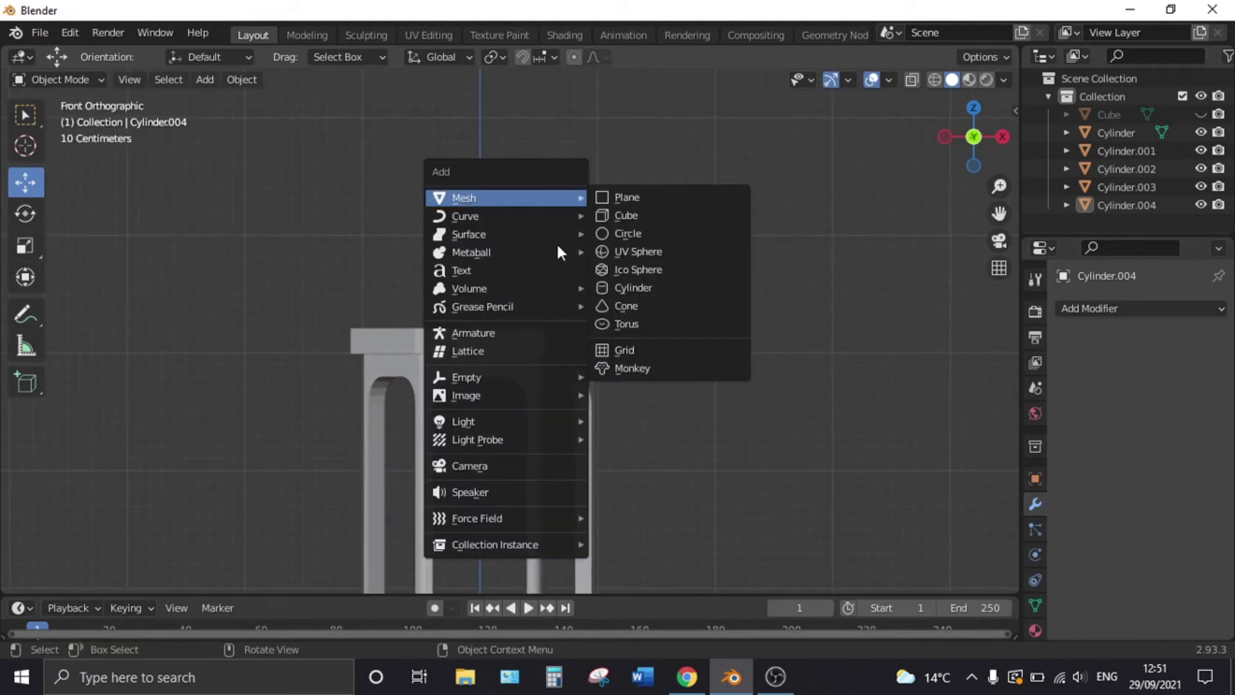
pyautogui.click(639, 290)
pyautogui.write('gz4.2')
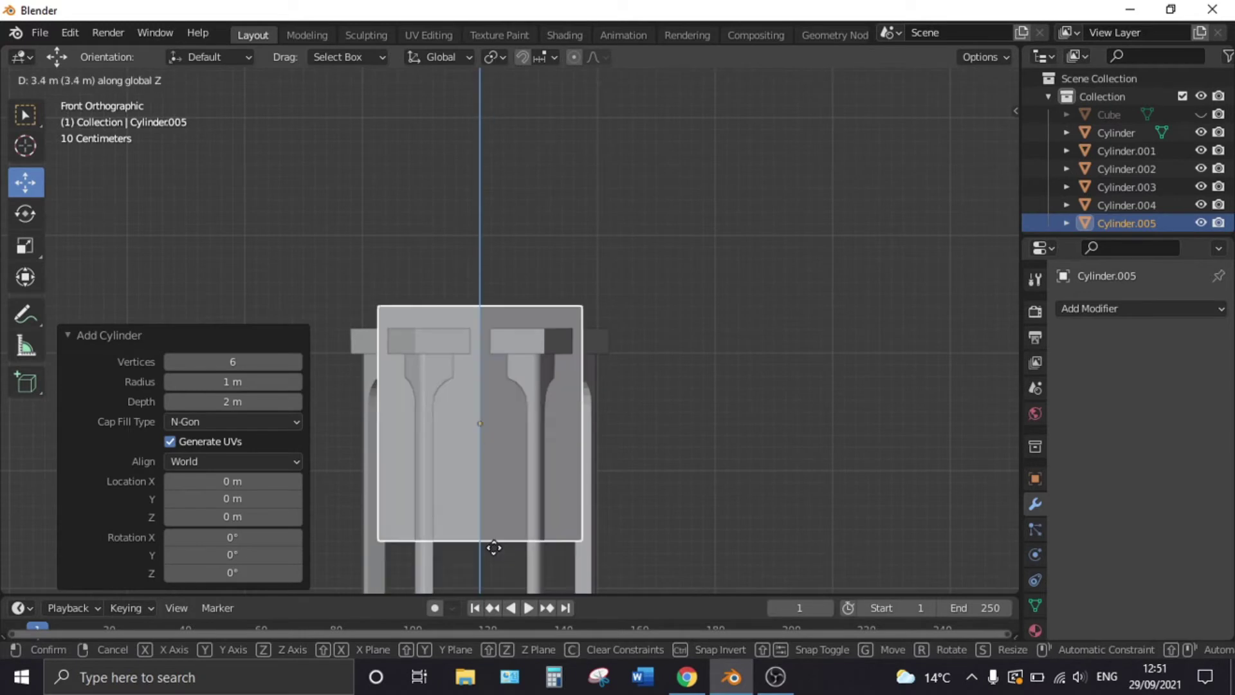
pyautogui.press('Return')
pyautogui.press('g')
pyautogui.press('z')
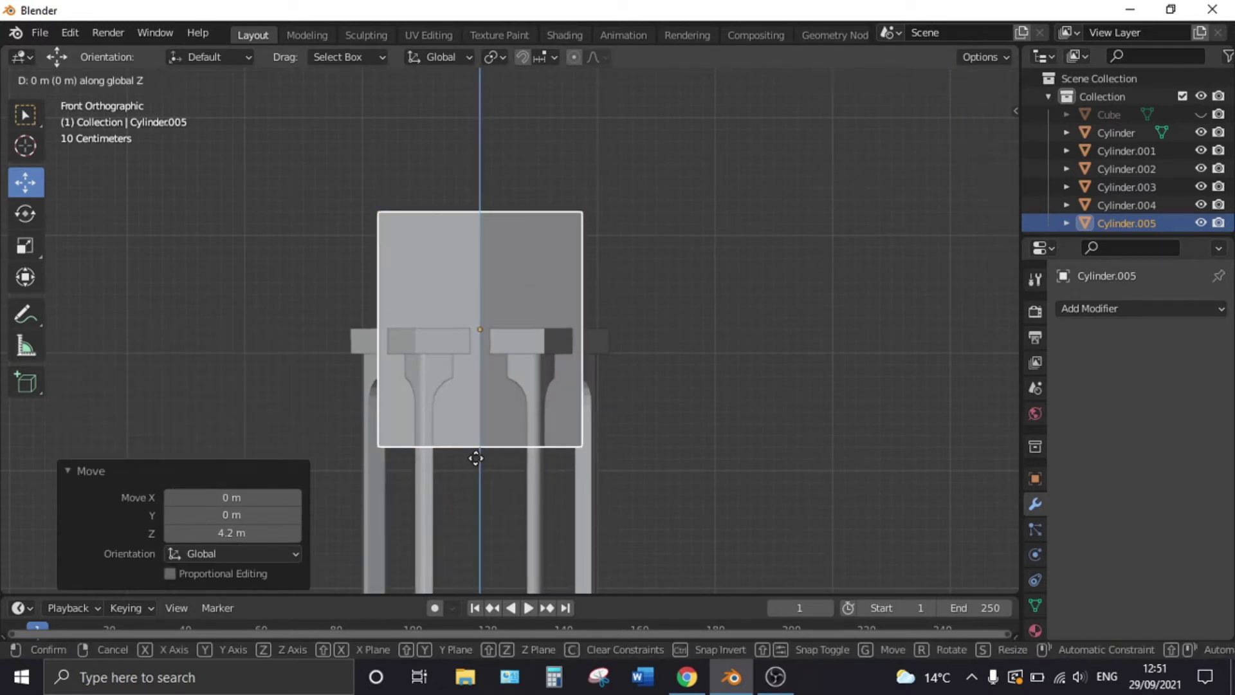
pyautogui.click(480, 326)
pyautogui.write('rz')
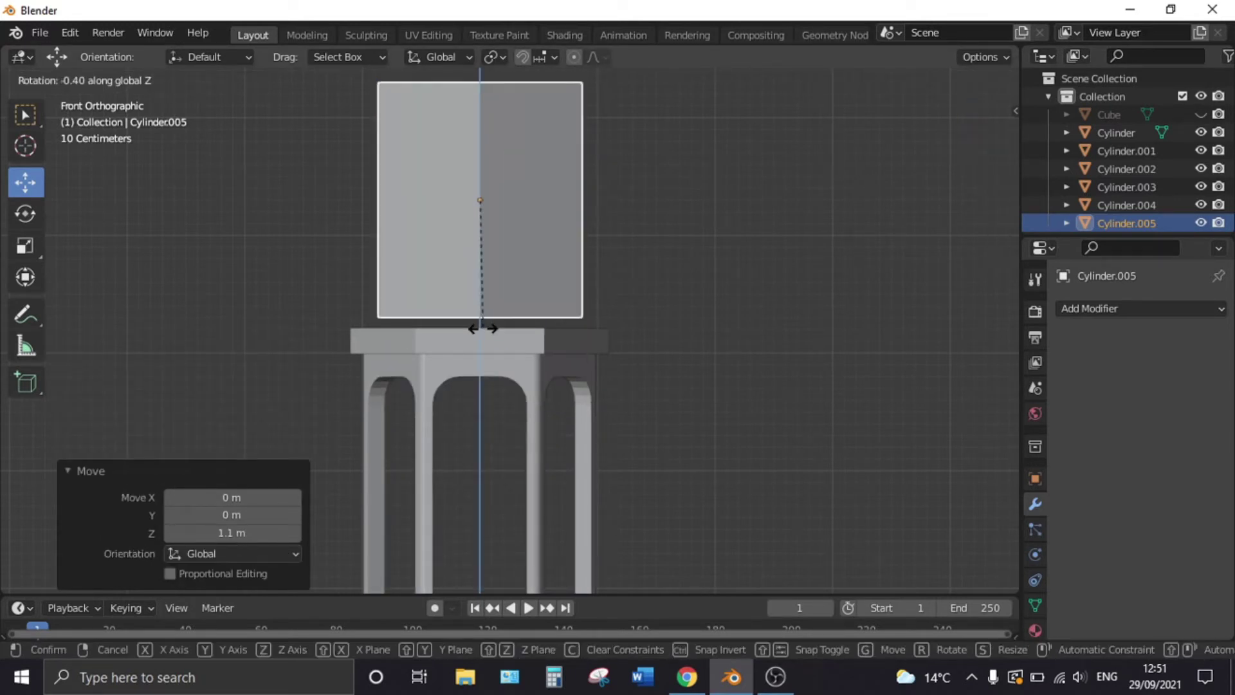
pyautogui.write('90')
pyautogui.press('Return')
pyautogui.press('g')
pyautogui.press('z')
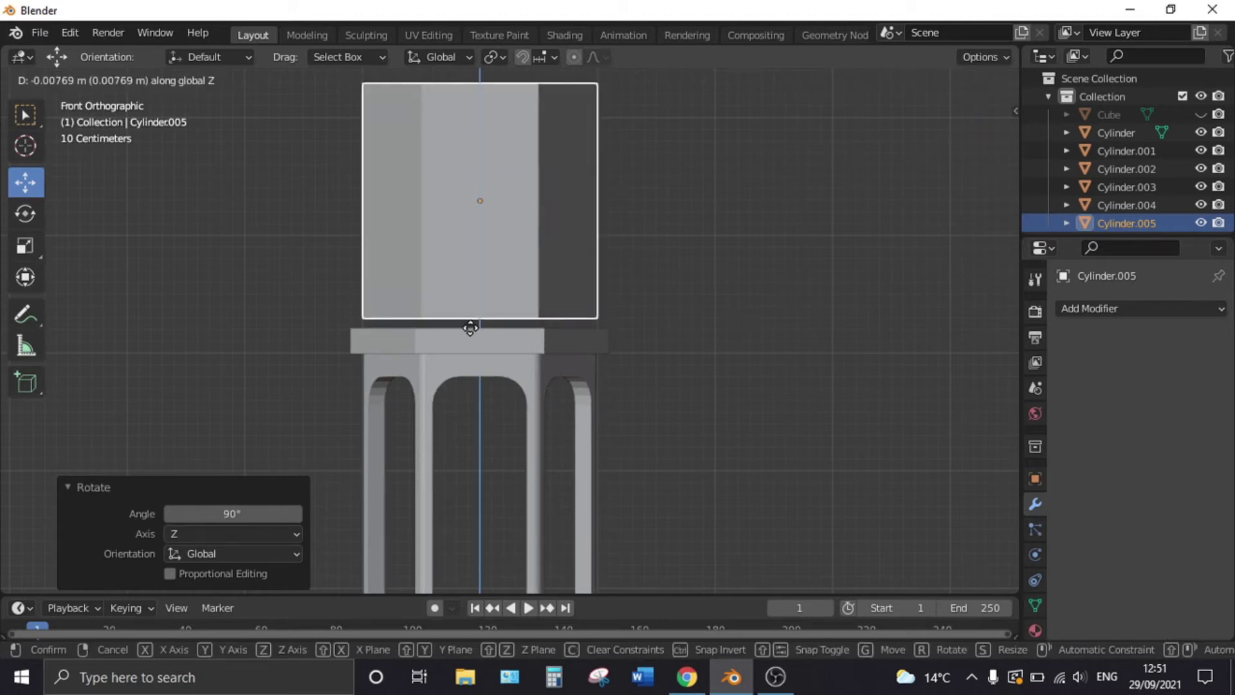
pyautogui.click(471, 346)
# Step: In Edit Mode, lower the new block's top face 0.9 m along Z
pyautogui.keyDown('shift'); pyautogui.scroll(3, 541, 345); pyautogui.keyUp('shift')
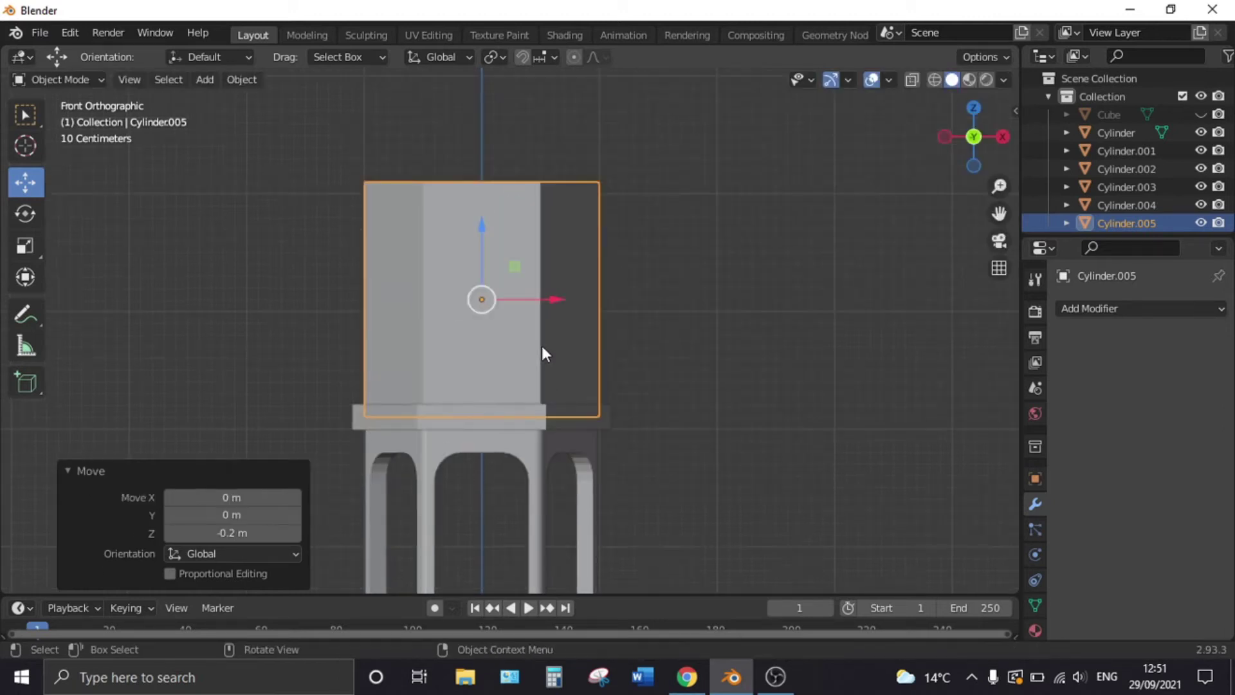
pyautogui.press('Tab')
pyautogui.moveTo(552, 317); pyautogui.dragTo(211, 77, button='middle')
pyautogui.click(154, 78)
pyautogui.click(496, 185)
pyautogui.press('KP_1')
pyautogui.press('g')
pyautogui.press('z')
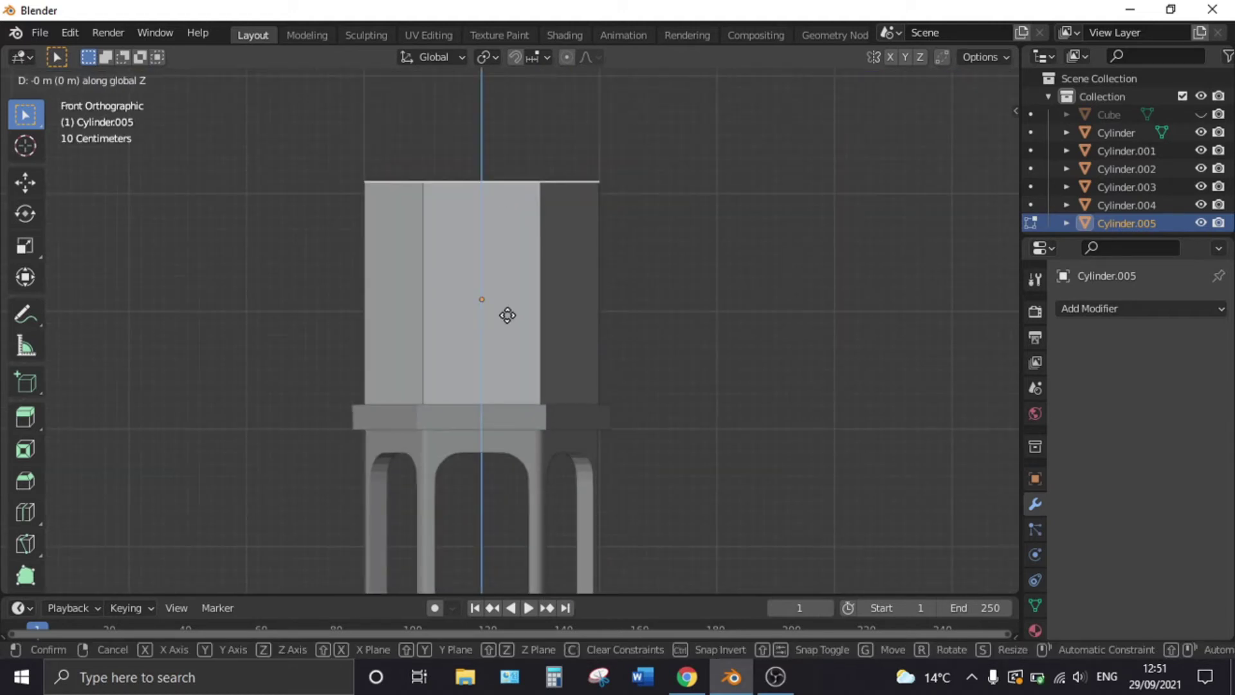
pyautogui.click(500, 395)
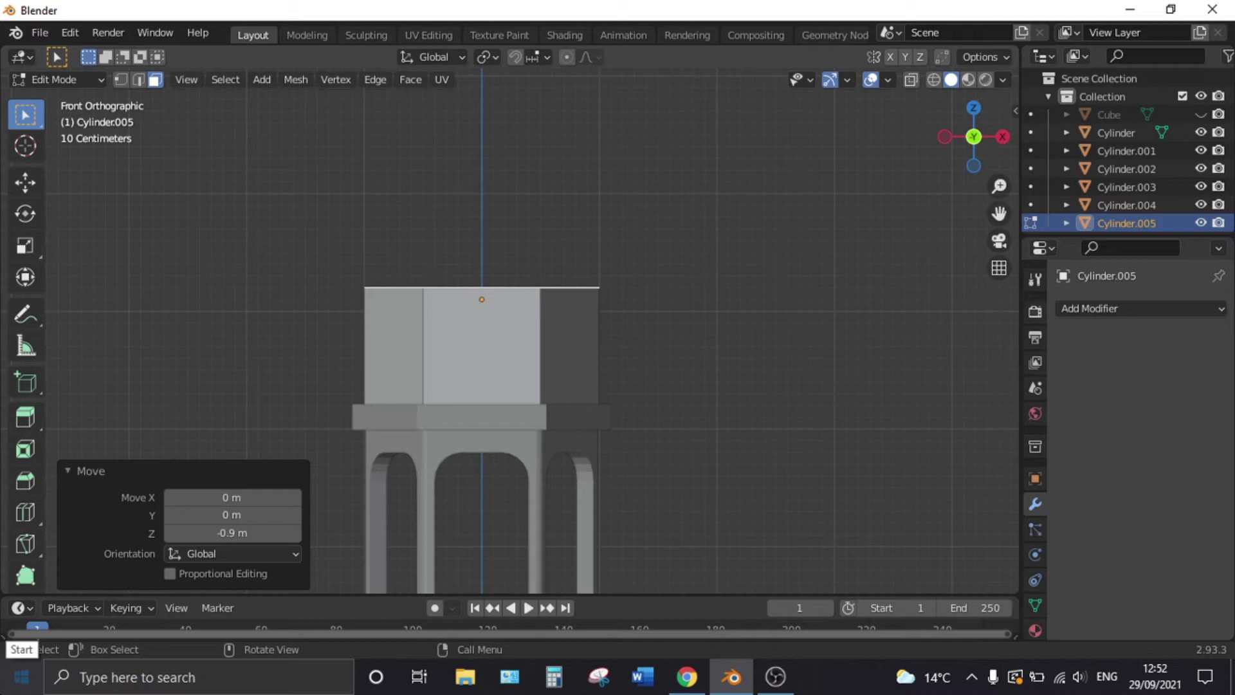
# Step: Bevel the cylinder's top face into an eight-segment dome
pyautogui.click(602, 264)
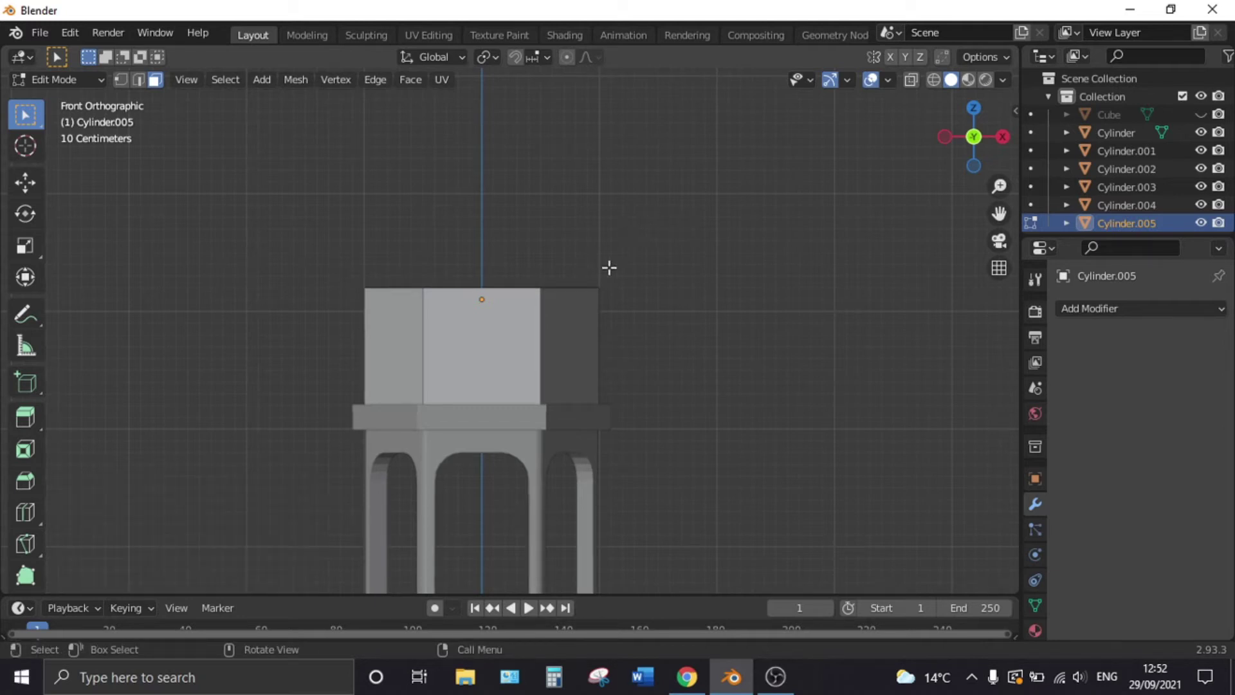
pyautogui.moveTo(607, 267); pyautogui.dragTo(618, 297, button='middle')
pyautogui.click(492, 296)
pyautogui.press('KP_1')
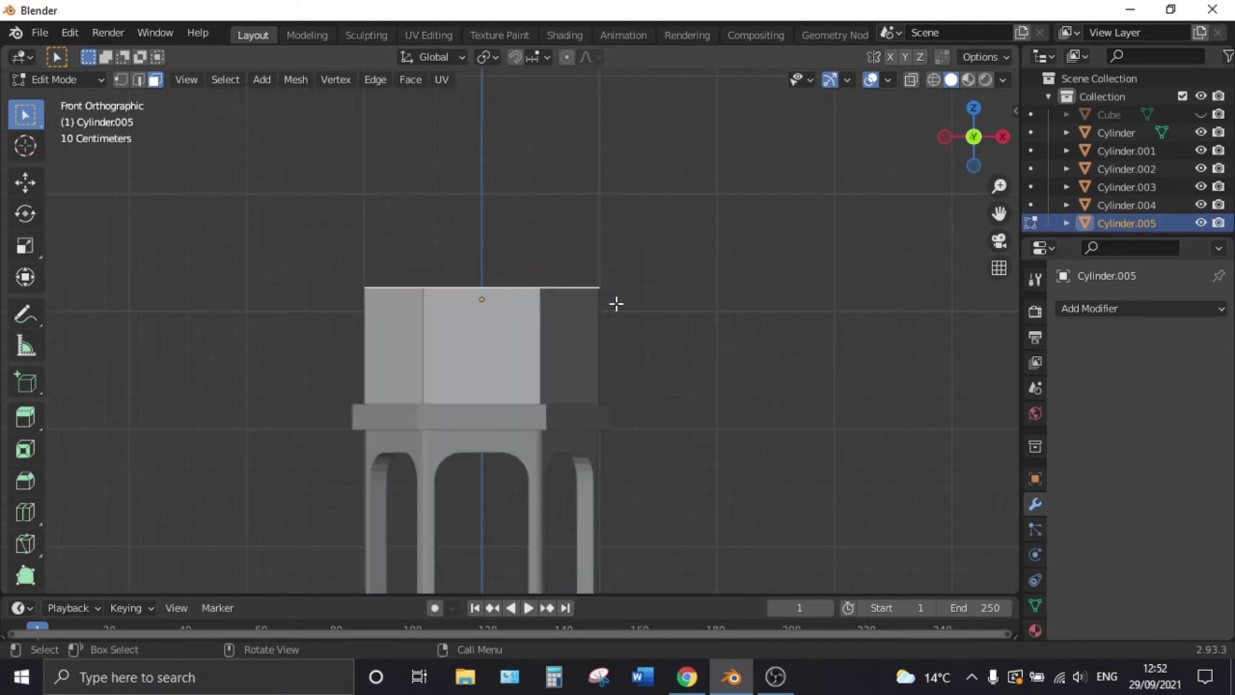
pyautogui.hotkey('ctrl', 'b')
pyautogui.scroll(1, 666, 391)
pyautogui.scroll(1, 673, 403)
pyautogui.scroll(3, 679, 412)
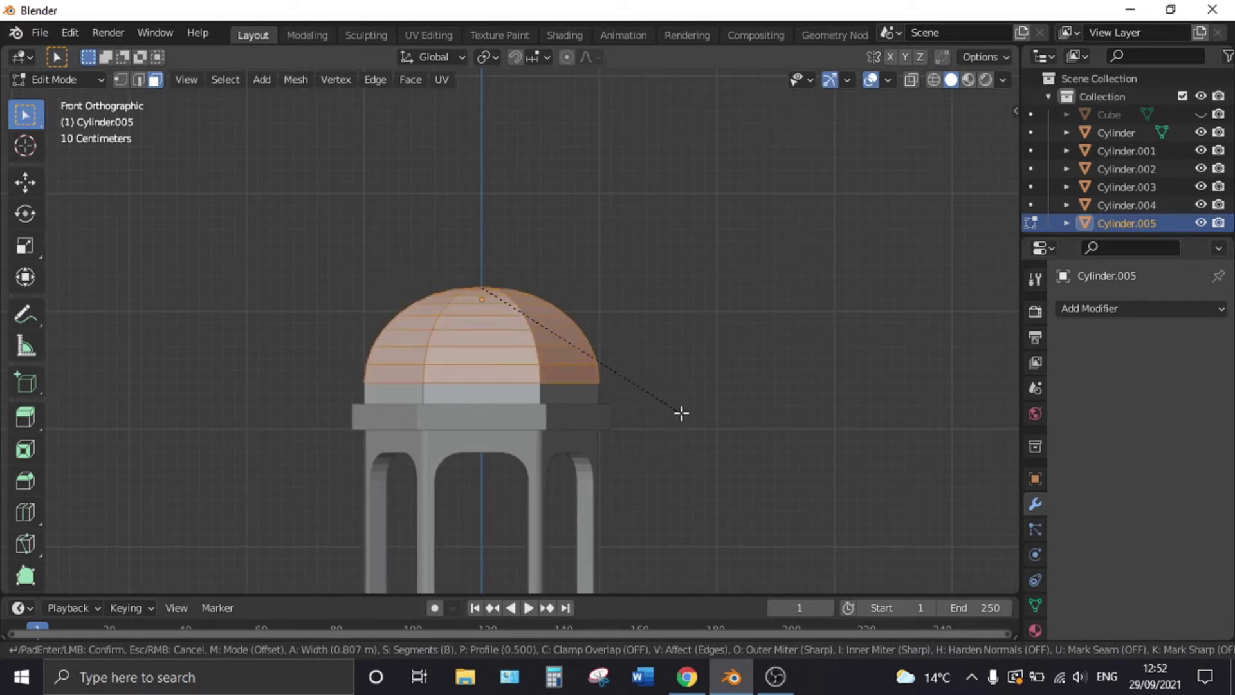
pyautogui.click(681, 413)
# Step: Deselect the dome, return to Object Mode and orbit around it
pyautogui.click(785, 408)
pyautogui.scroll(-6, 737, 284)
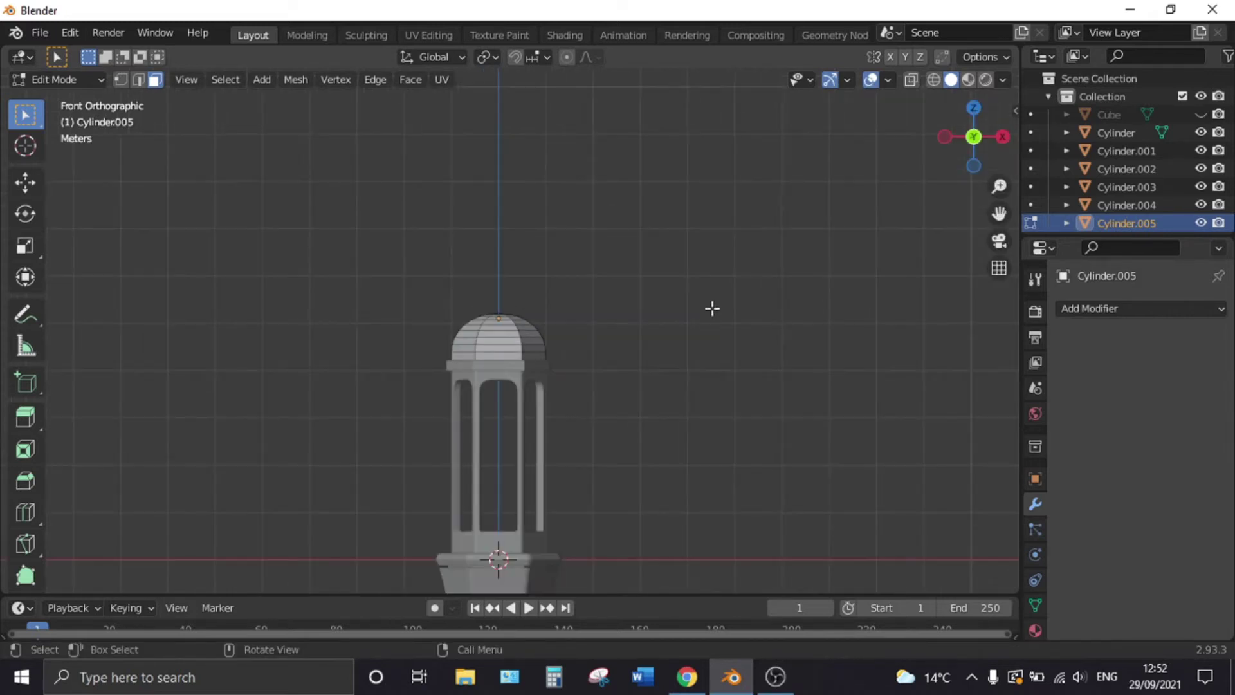
pyautogui.press('Tab')
pyautogui.scroll(-2, 682, 345)
pyautogui.scroll(-1, 665, 396)
pyautogui.click(665, 396)
pyautogui.moveTo(665, 396)
pyautogui.mouseDown(button='middle')
pyautogui.moveTo(521, 472)
pyautogui.moveTo(646, 445)
pyautogui.moveTo(653, 341)
pyautogui.mouseUp(button='middle')
pyautogui.scroll(6, 648, 438)
pyautogui.press('KP_1')
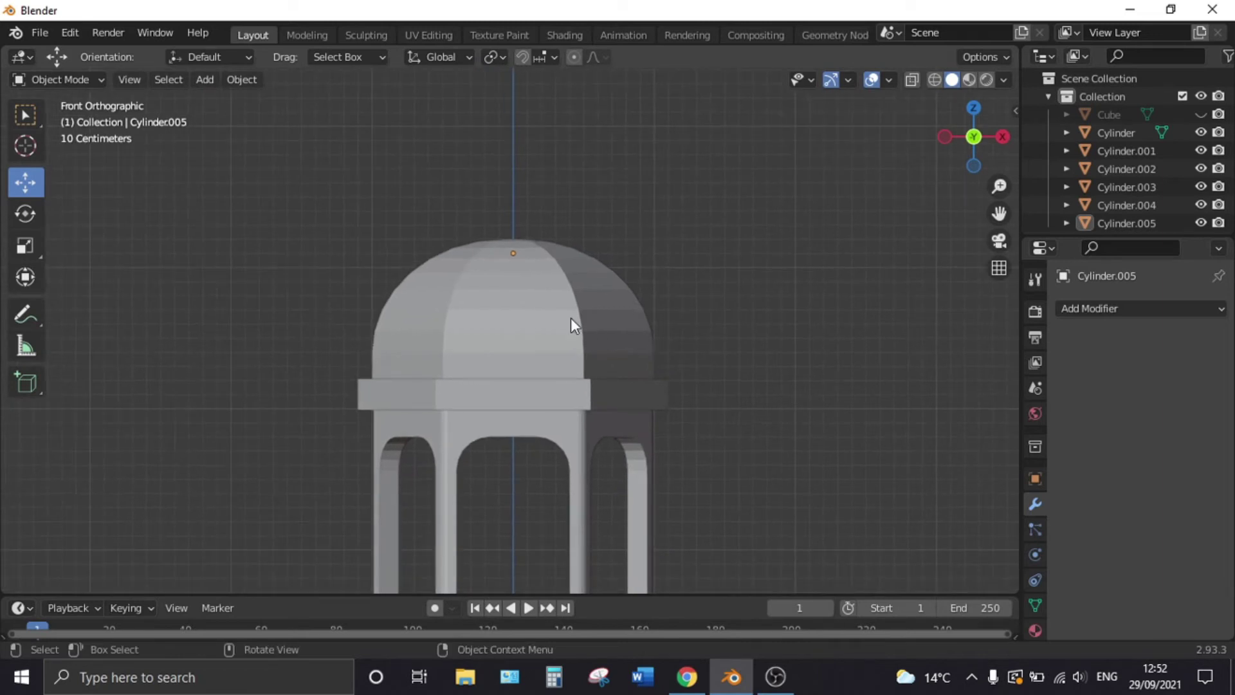
pyautogui.moveTo(574, 351); pyautogui.dragTo(599, 374, button='middle')
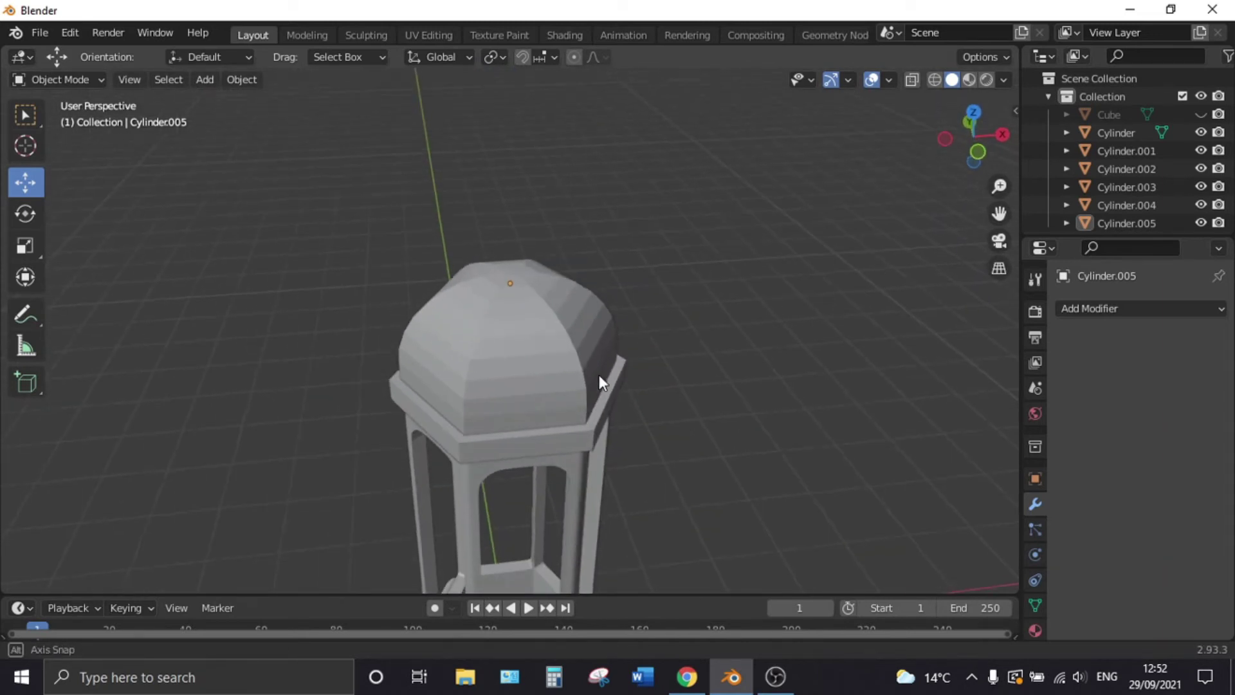
# Step: Select the small face at the top of the dome in Edit Mode
pyautogui.click(539, 284)
pyautogui.scroll(3, 539, 283)
pyautogui.press('Tab')
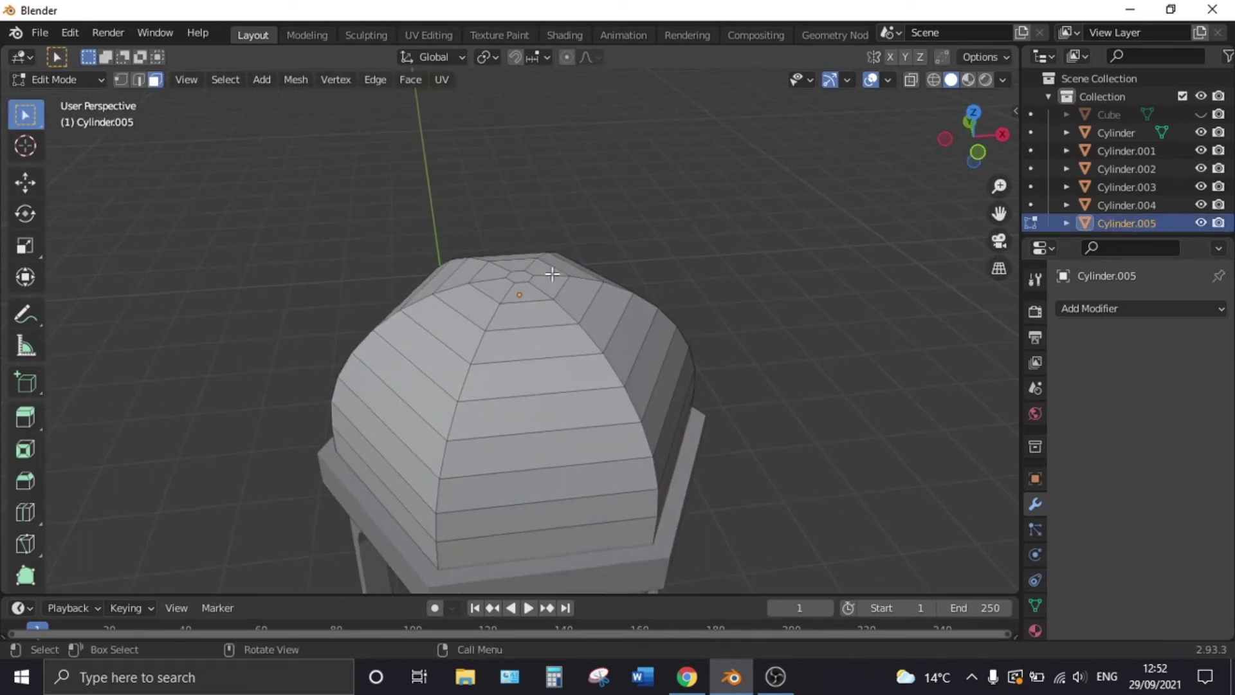
pyautogui.moveTo(552, 274); pyautogui.dragTo(519, 276, button='middle')
pyautogui.scroll(3, 518, 276)
pyautogui.click(541, 233)
pyautogui.press('KP_1')
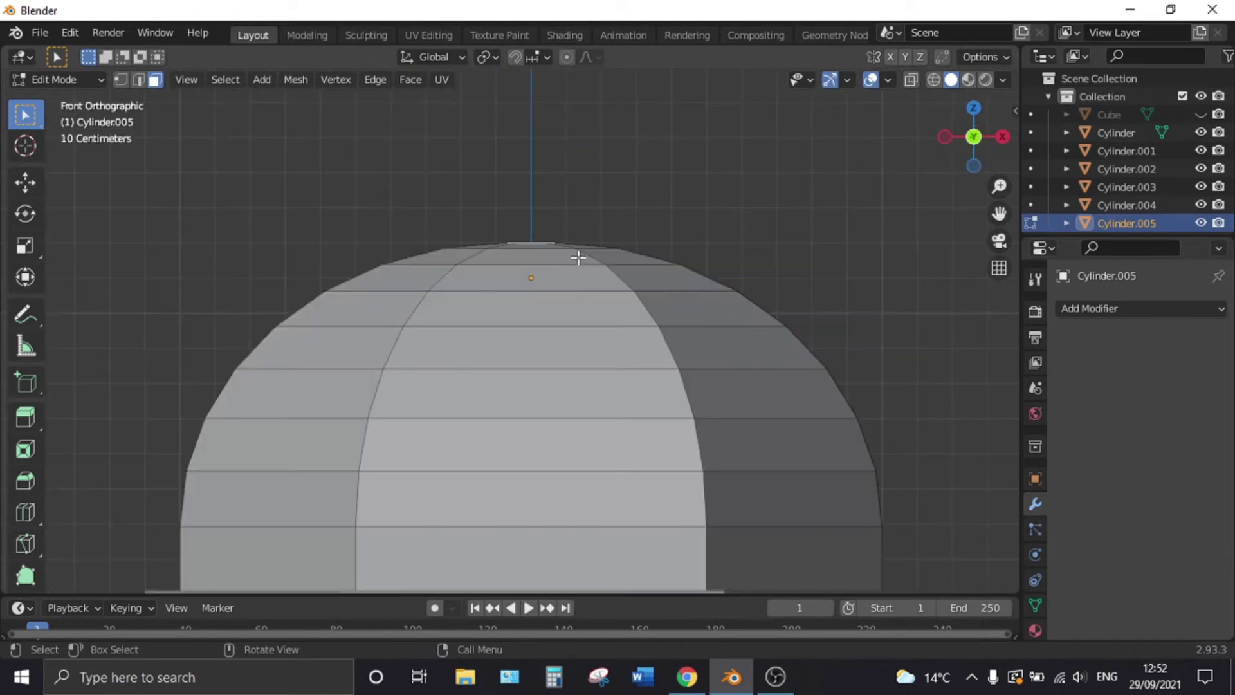
pyautogui.scroll(-3, 559, 334)
# Step: Extrude the top face 0.80547 m upward and scale it down to a sharp point
pyautogui.press('e')
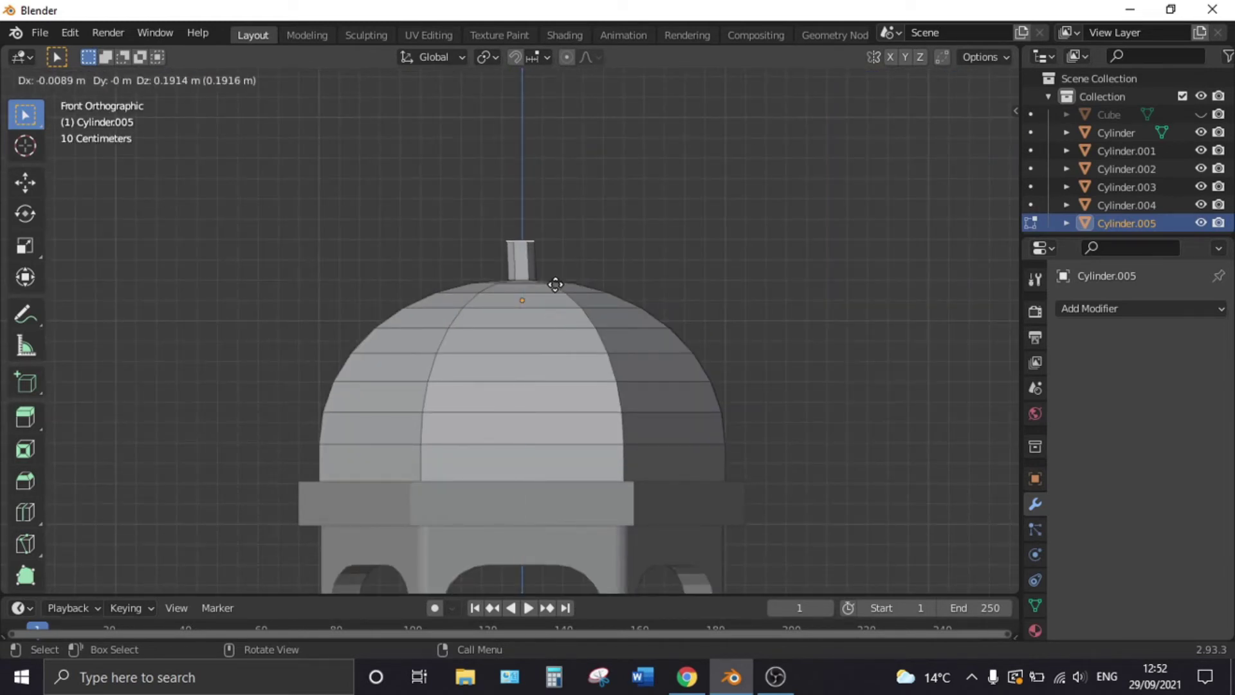
pyautogui.press('z')
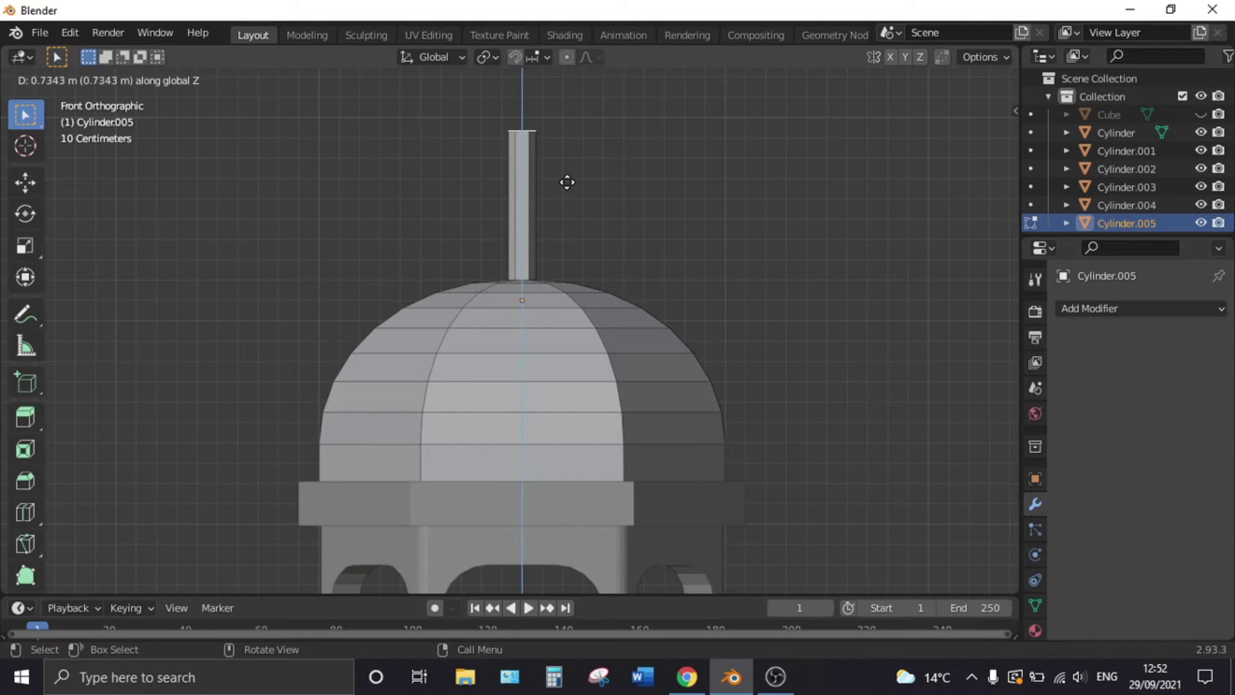
pyautogui.click(565, 171)
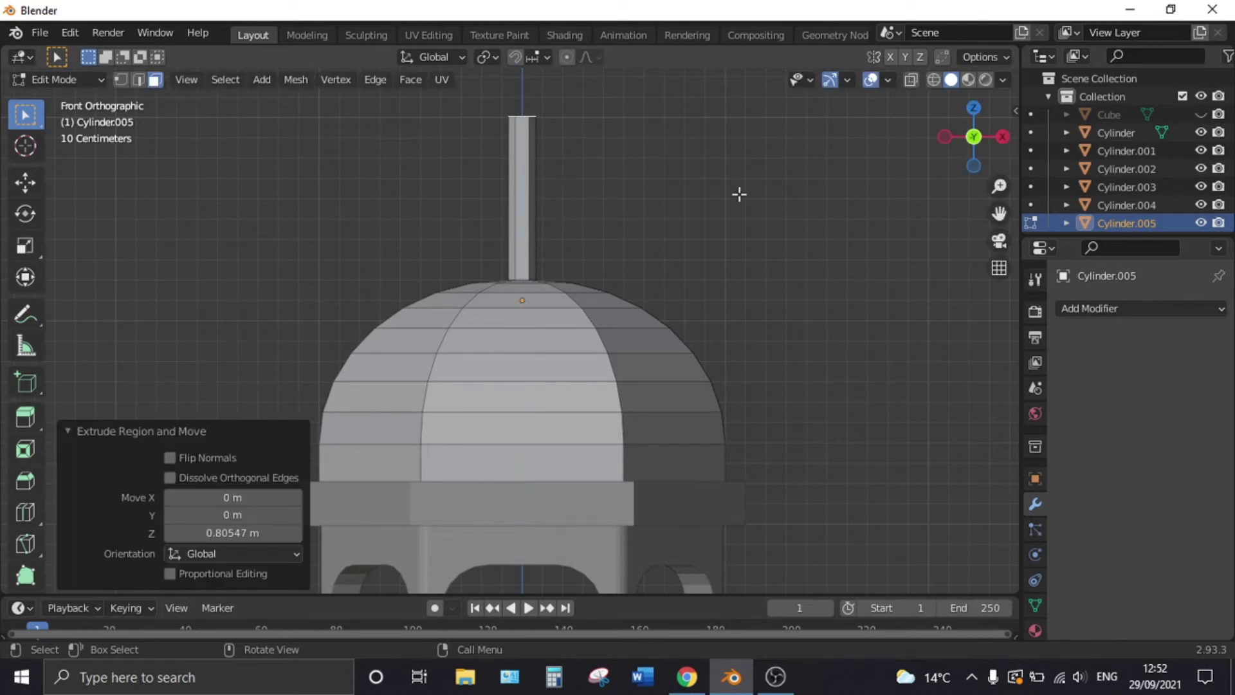
pyautogui.press('s')
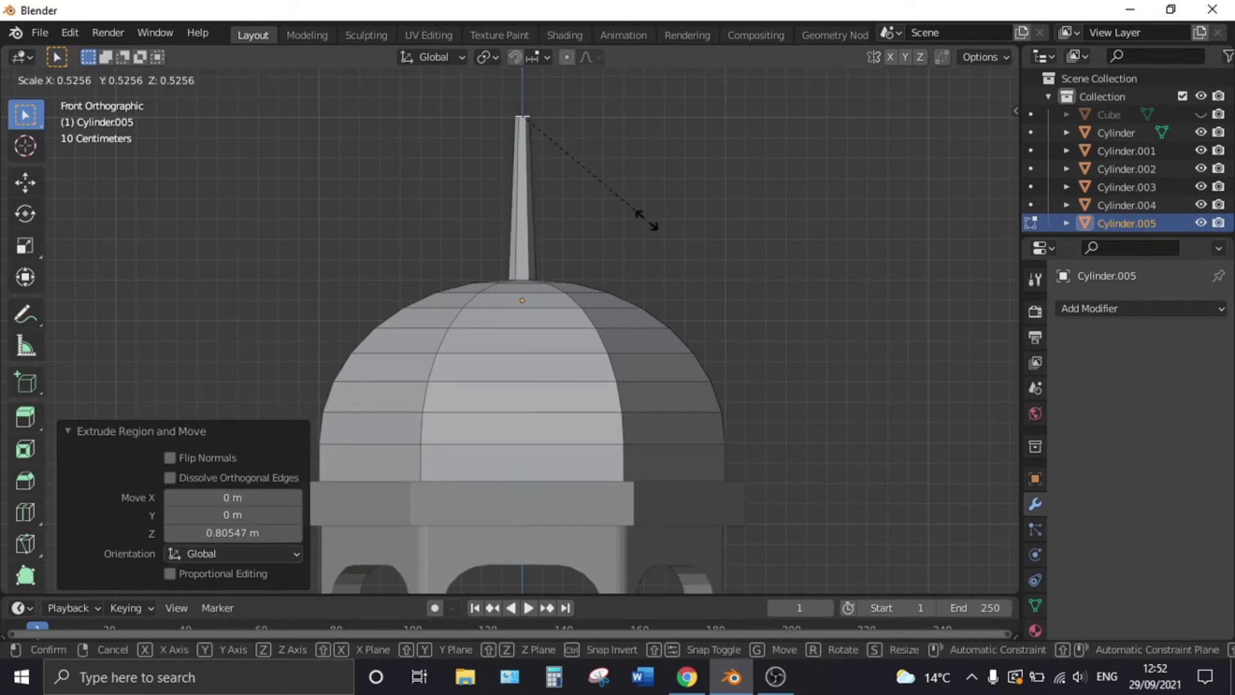
pyautogui.click(548, 134)
pyautogui.scroll(-5, 658, 309)
pyautogui.press('Tab')
pyautogui.scroll(-3, 660, 353)
pyautogui.moveTo(660, 352)
pyautogui.mouseDown(button='middle')
pyautogui.moveTo(590, 394)
pyautogui.moveTo(406, 430)
pyautogui.moveTo(706, 431)
pyautogui.moveTo(570, 427)
pyautogui.mouseUp(button='middle')
# Step: Select the side faces of the cornice band beneath the dome in Edit Mode
pyautogui.scroll(3, 706, 431)
pyautogui.scroll(3, 698, 418)
pyautogui.scroll(3, 577, 435)
pyautogui.scroll(2, 598, 375)
pyautogui.moveTo(598, 375)
pyautogui.mouseDown(button='middle')
pyautogui.moveTo(653, 341)
pyautogui.moveTo(677, 357)
pyautogui.mouseUp(button='middle')
pyautogui.click(677, 356)
pyautogui.press('Tab')
pyautogui.click(573, 365)
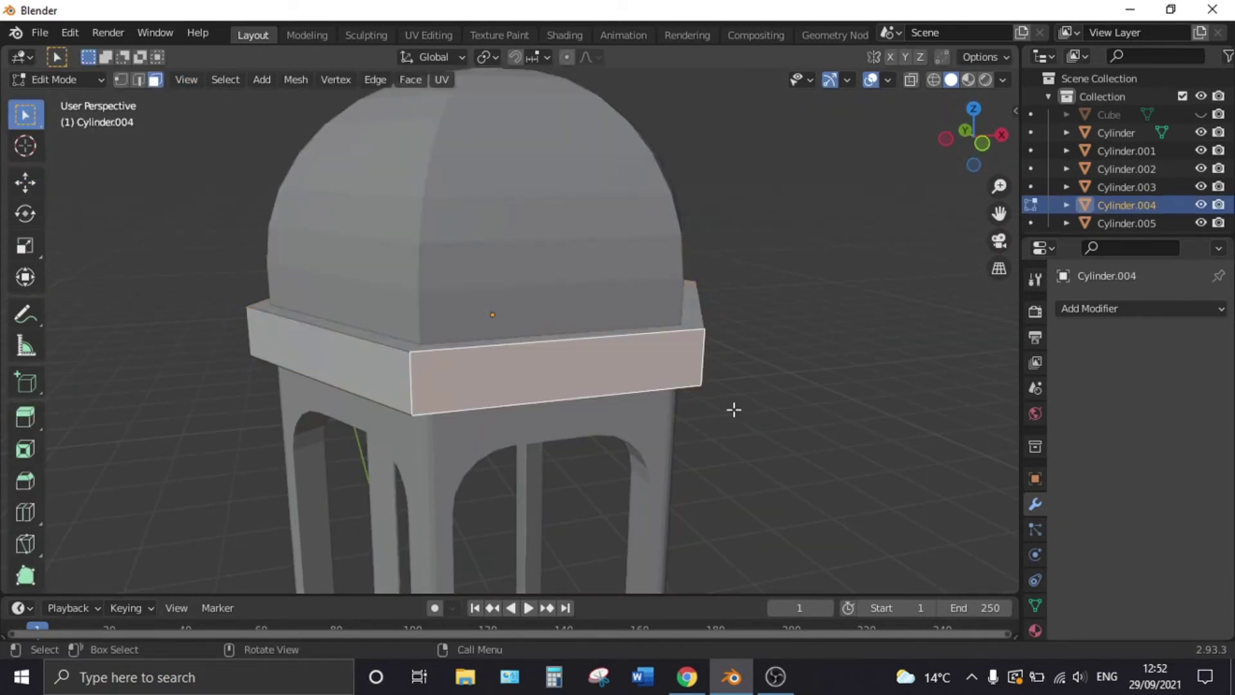
pyautogui.moveTo(733, 408); pyautogui.dragTo(604, 408, button='middle')
pyautogui.moveTo(802, 420)
pyautogui.mouseDown(button='middle')
pyautogui.moveTo(672, 421)
pyautogui.moveTo(662, 399)
pyautogui.moveTo(675, 401)
pyautogui.moveTo(519, 364)
pyautogui.moveTo(623, 367)
pyautogui.mouseUp(button='middle')
pyautogui.press('KP_1')
pyautogui.scroll(2, 622, 349)
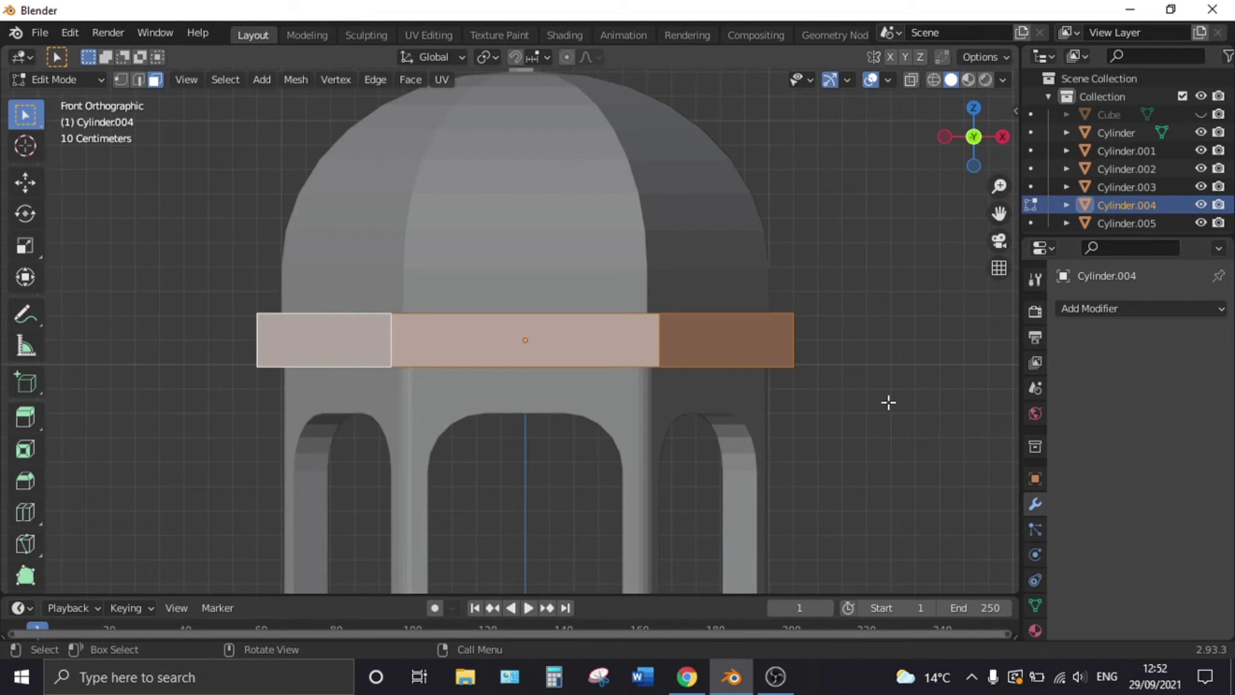
# Step: Inset the cornice sides 0.05114 m and recess them 0.0528 m using Individual Origins pivot
pyautogui.press('i')
pyautogui.click(875, 403)
pyautogui.moveTo(876, 403)
pyautogui.mouseDown(button='middle')
pyautogui.moveTo(874, 433)
pyautogui.moveTo(527, 106)
pyautogui.mouseUp(button='middle')
pyautogui.click(493, 61)
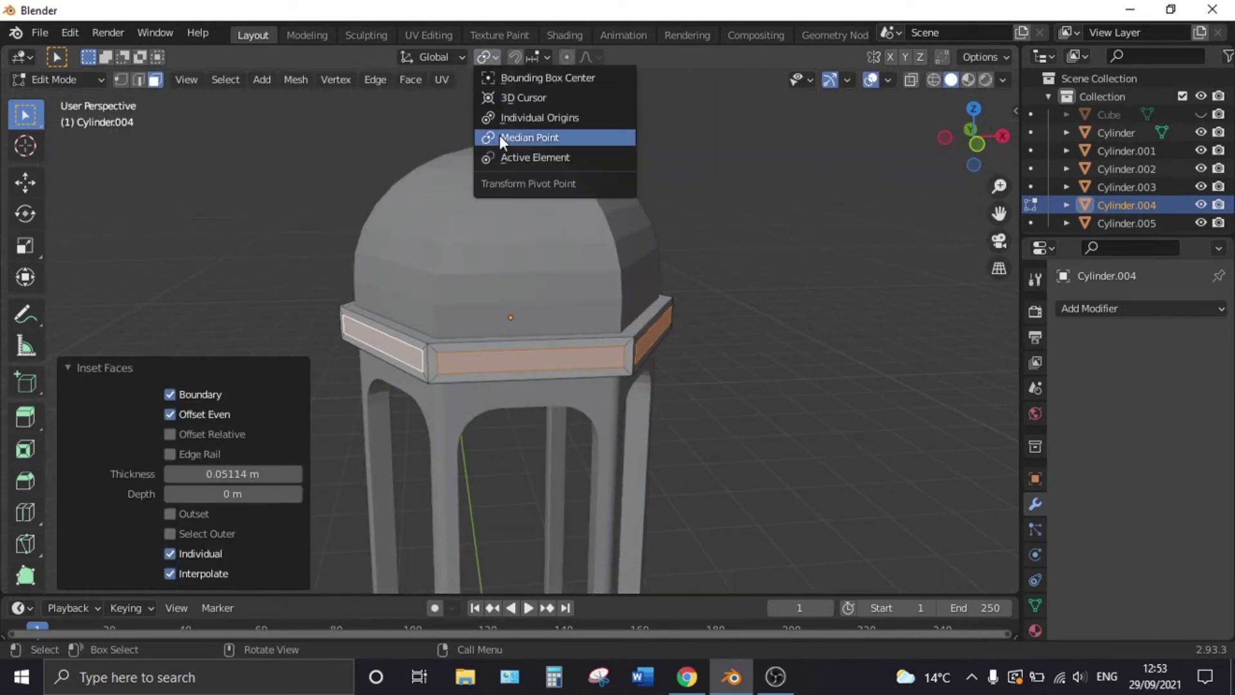
pyautogui.click(510, 120)
pyautogui.scroll(1, 814, 398)
pyautogui.press('e')
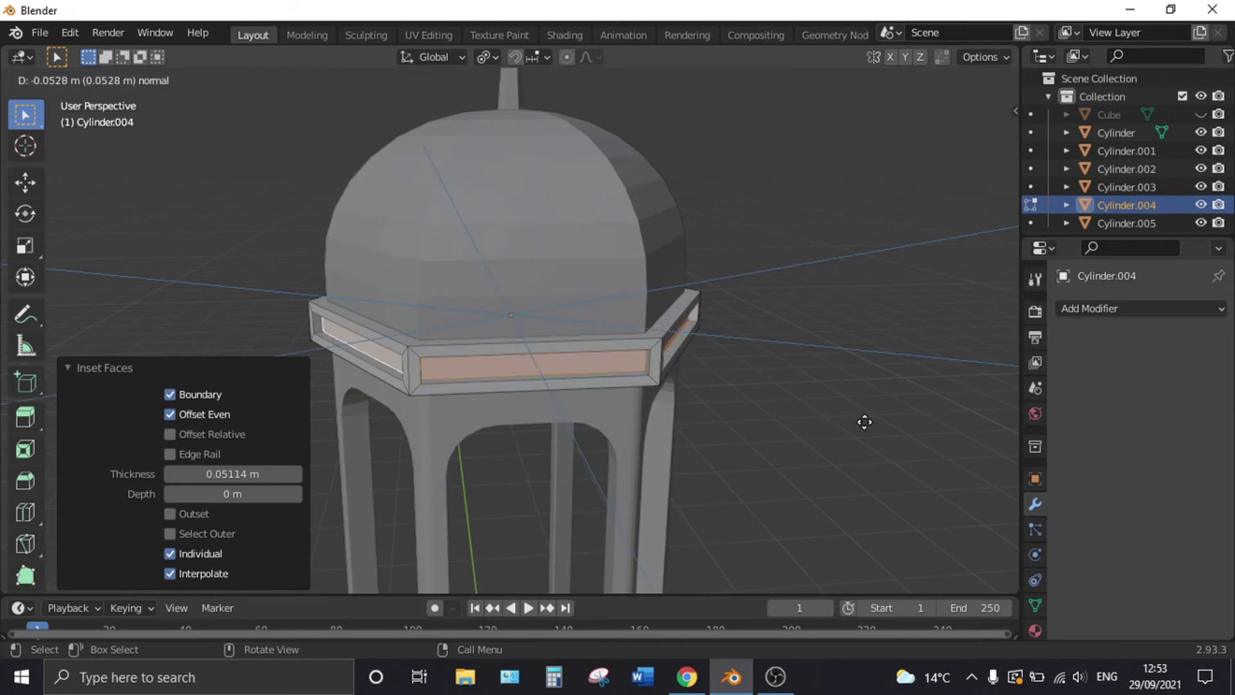
pyautogui.click(864, 422)
# Step: Return to Object Mode, deselect the cornice and orbit around the tower
pyautogui.press('Tab')
pyautogui.scroll(-3, 837, 392)
pyautogui.click(863, 385)
pyautogui.moveTo(863, 385)
pyautogui.mouseDown(button='middle')
pyautogui.moveTo(887, 335)
pyautogui.moveTo(639, 365)
pyautogui.moveTo(593, 394)
pyautogui.moveTo(544, 492)
pyautogui.moveTo(557, 296)
pyautogui.moveTo(611, 265)
pyautogui.mouseUp(button='middle')
pyautogui.scroll(-3, 644, 386)
pyautogui.scroll(-3, 565, 297)
# Step: Duplicate the lower pillar shaft in place
pyautogui.scroll(2, 584, 301)
pyautogui.hotkey('shift', 'a')
pyautogui.press('Escape')
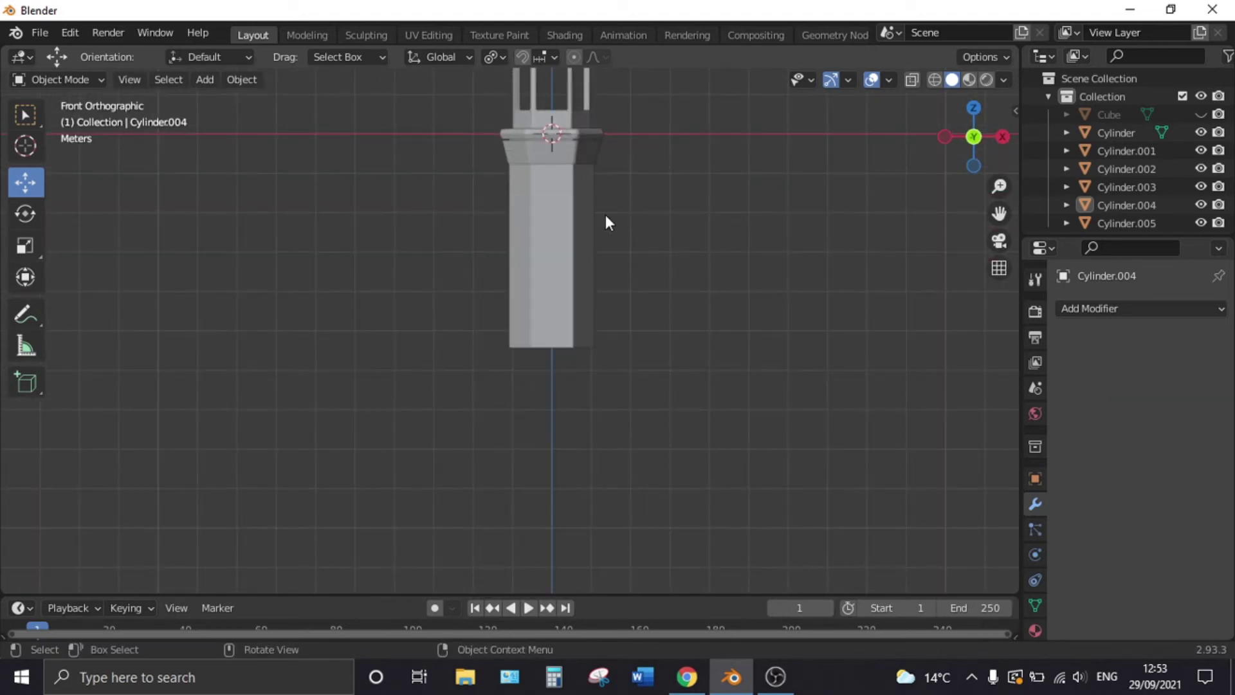
pyautogui.click(606, 217)
pyautogui.hotkey('shift', 'd')
pyautogui.rightClick(643, 276)
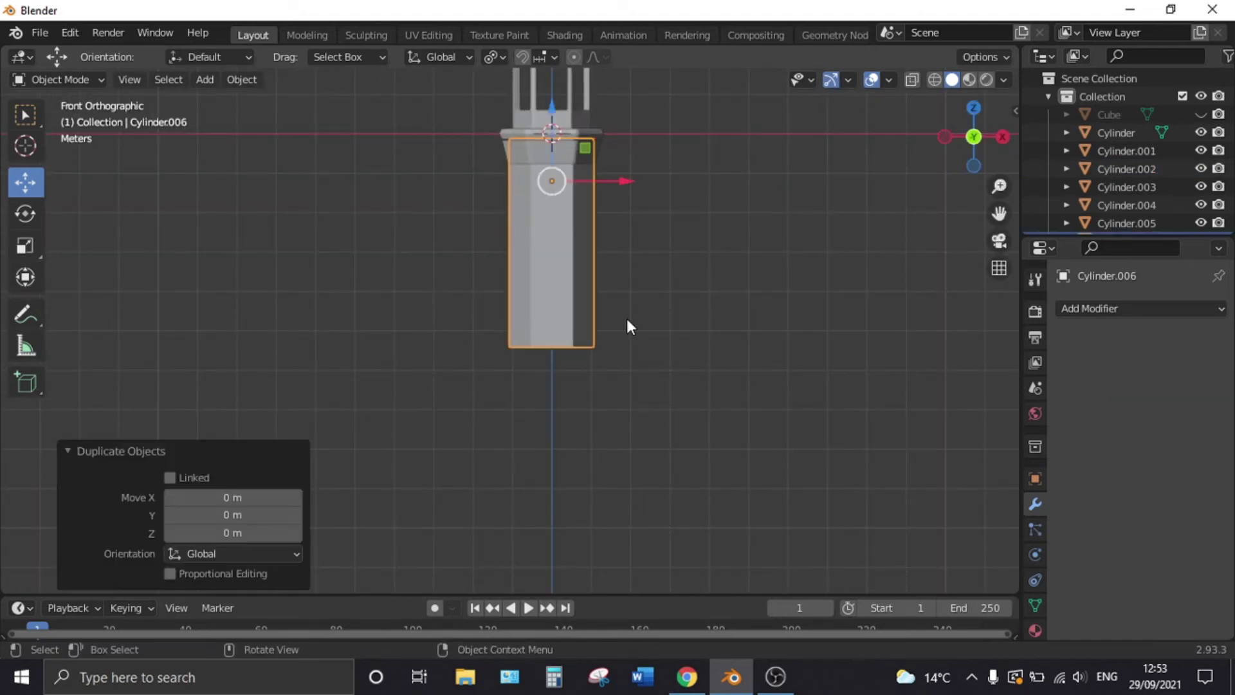
# Step: Flatten the copy into a thin slab and scale it wider
pyautogui.press('Tab')
pyautogui.press('a')
pyautogui.press('s')
pyautogui.press('z')
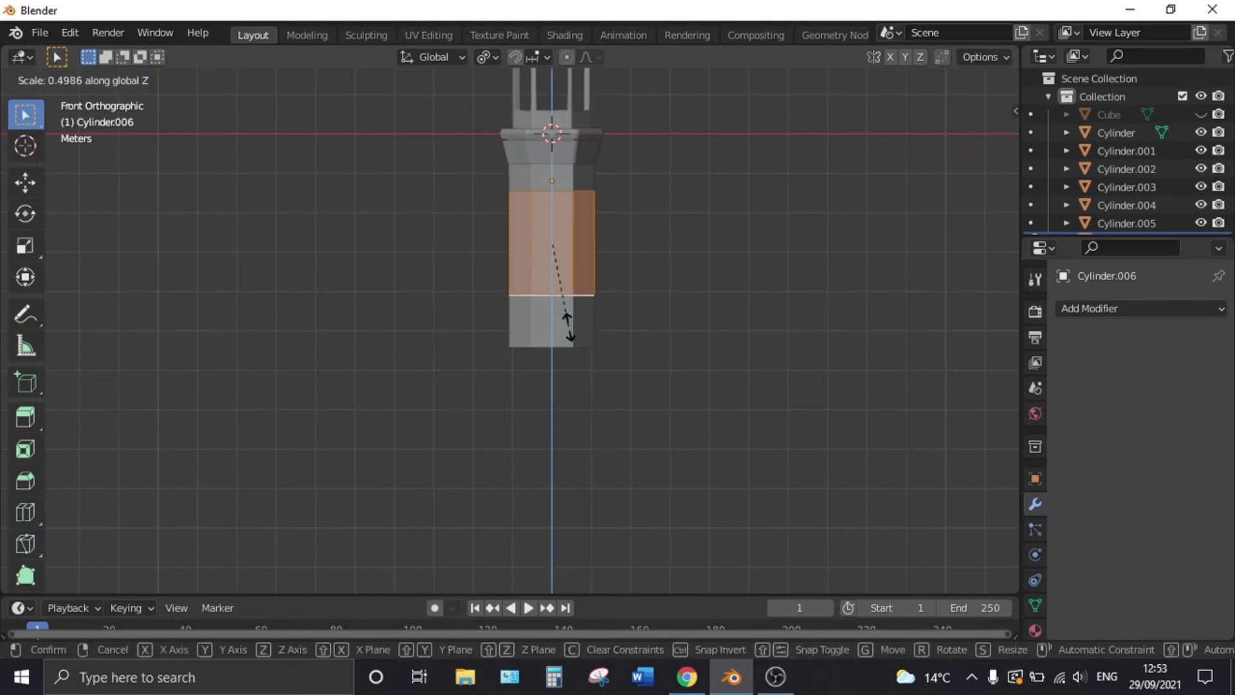
pyautogui.click(561, 252)
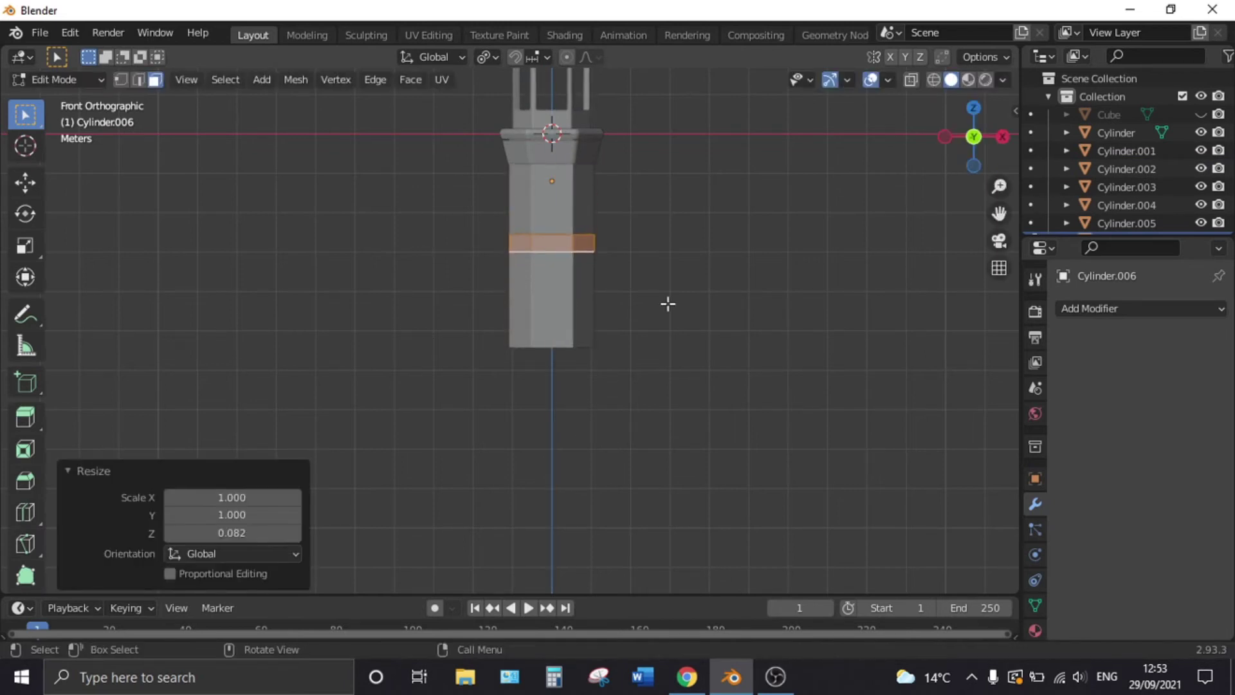
pyautogui.press('s')
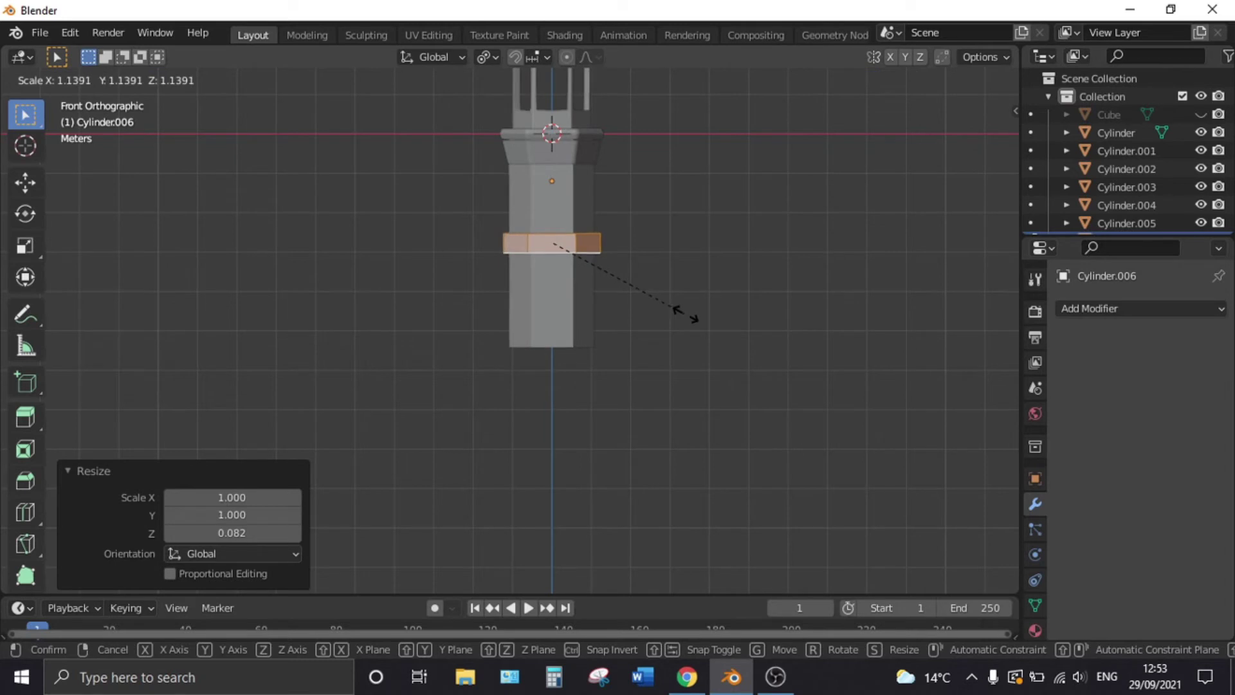
pyautogui.click(692, 319)
pyautogui.press('s')
pyautogui.press('z')
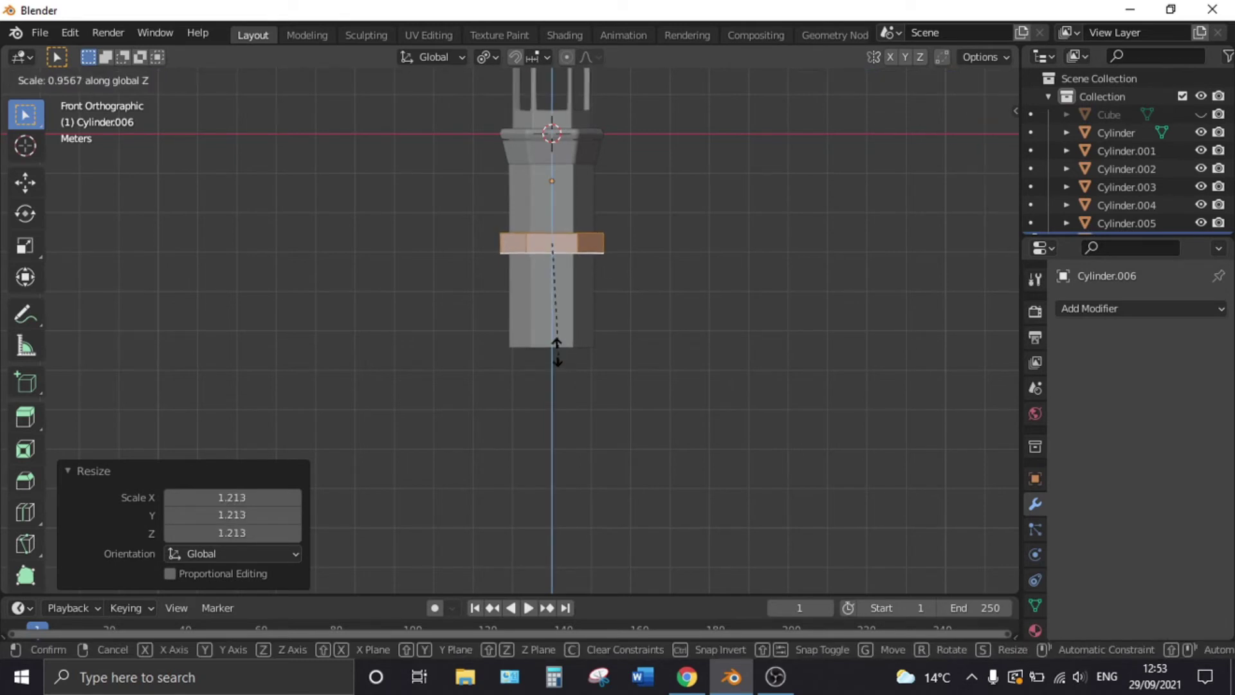
pyautogui.press('Escape')
pyautogui.hotkey('ctrl', 'z')
pyautogui.scroll(2, 604, 213)
pyautogui.hotkey('ctrl', 'z')
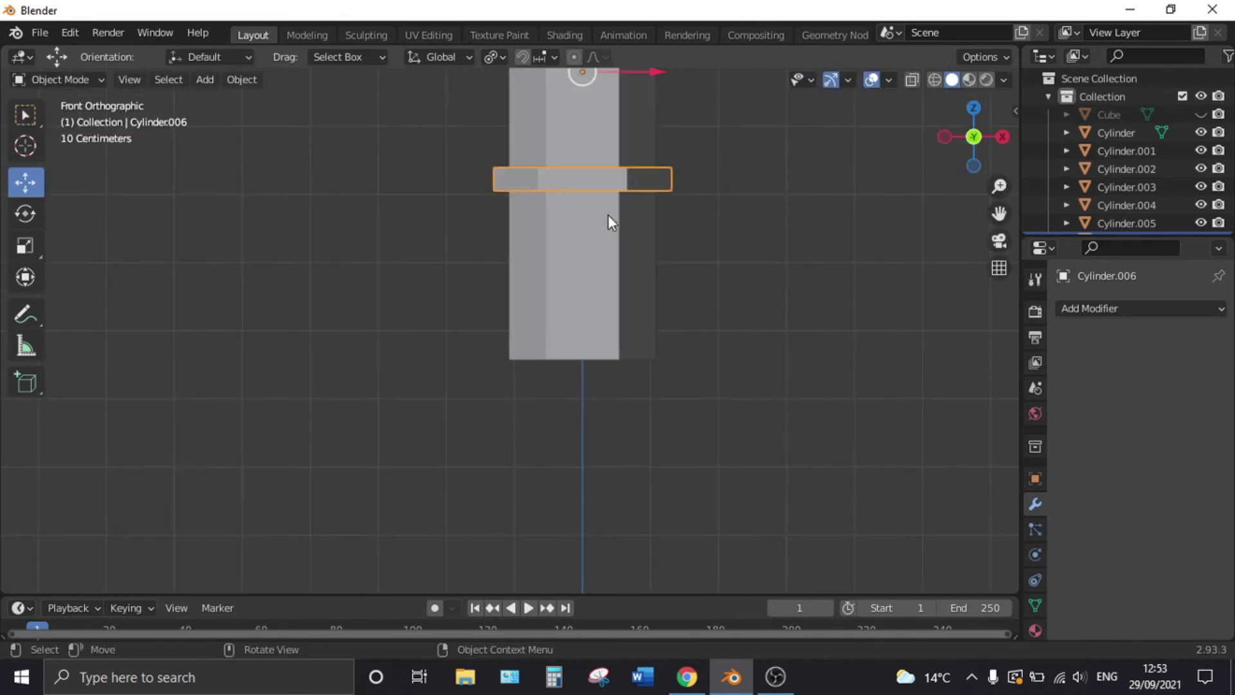
# Step: Set the slab's origin to geometry and move it down to the pillar's foot
pyautogui.rightClick(611, 218)
pyautogui.moveTo(569, 259)
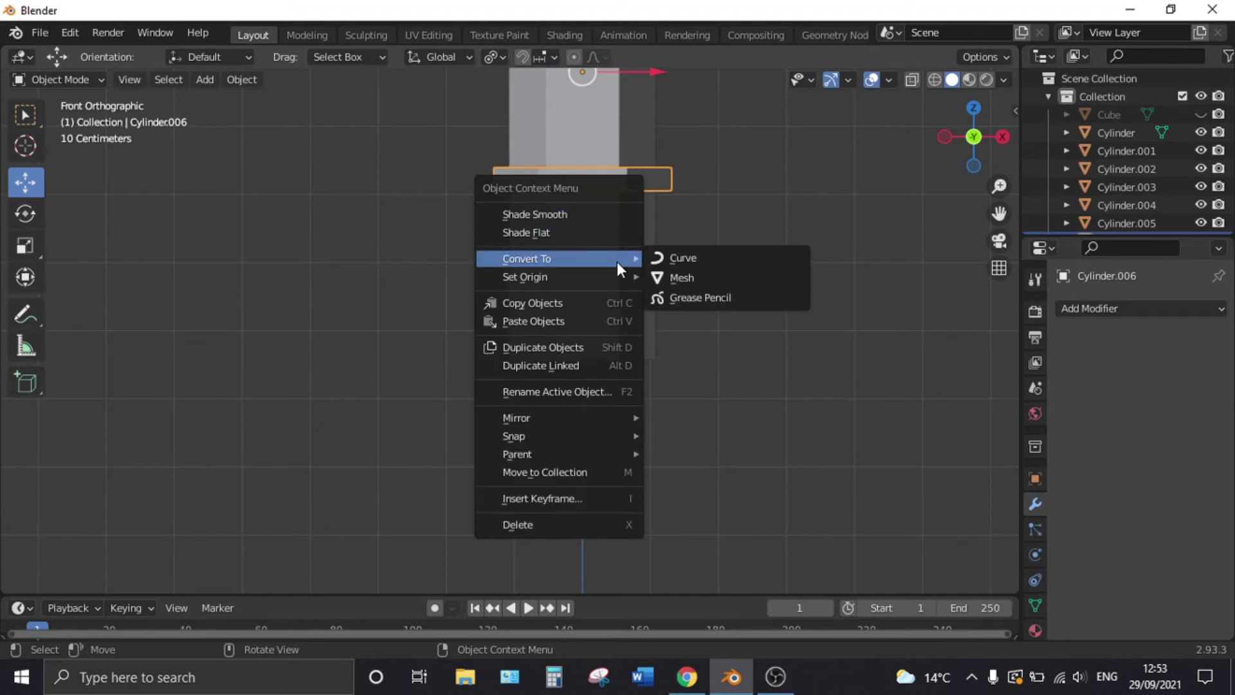
pyautogui.moveTo(526, 277)
pyautogui.click(651, 291)
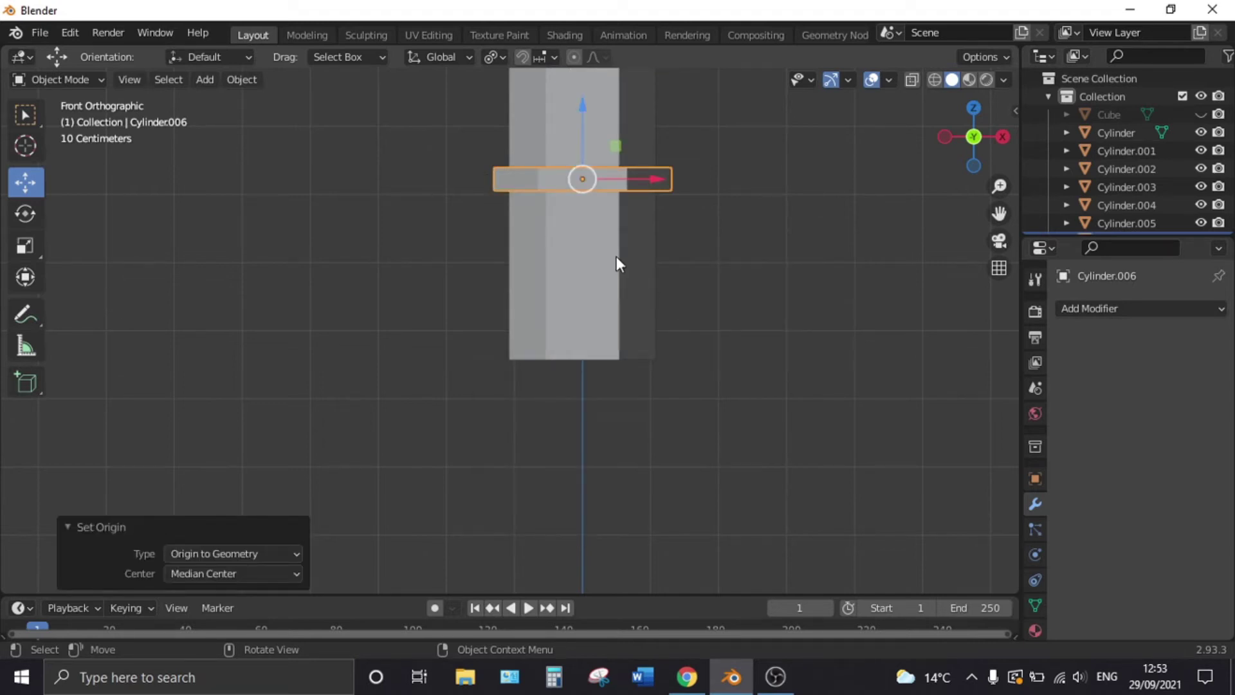
pyautogui.press('g')
pyautogui.press('z')
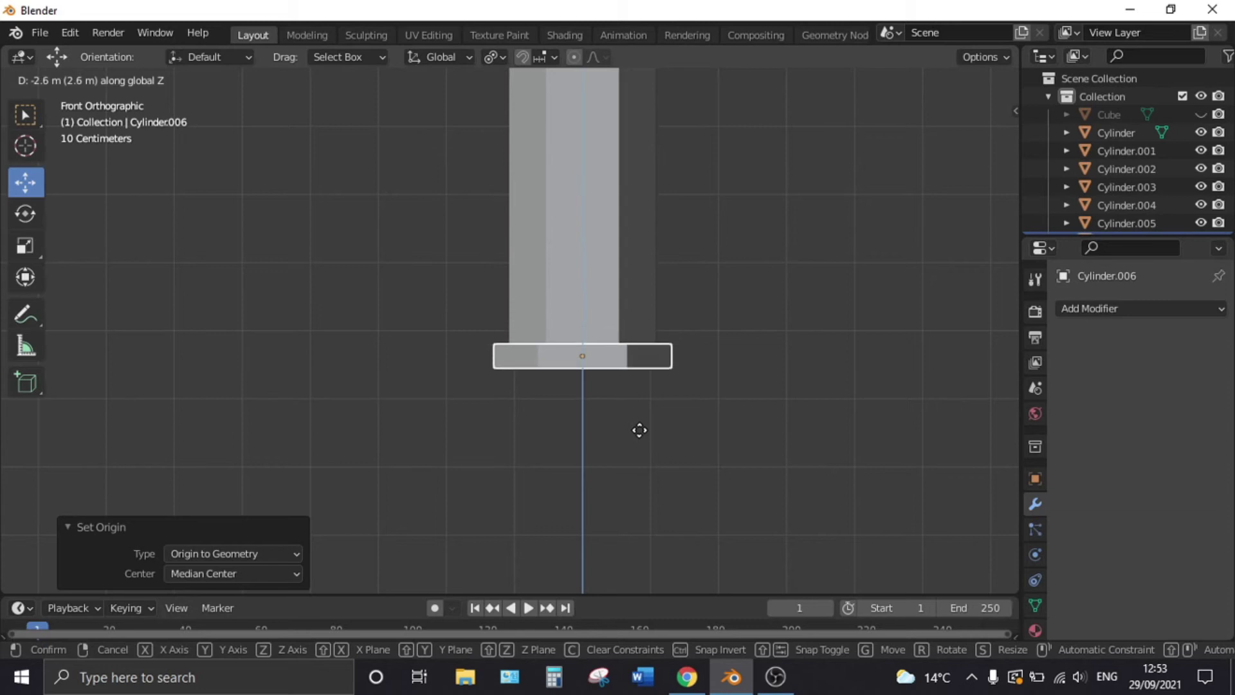
pyautogui.click(640, 433)
pyautogui.moveTo(609, 292)
pyautogui.mouseDown(button='middle')
pyautogui.moveTo(620, 364)
pyautogui.moveTo(647, 303)
pyautogui.moveTo(521, 372)
pyautogui.mouseUp(button='middle')
# Step: Inset the base slab's top face 0.1292 m and raise it 0.14818 m
pyautogui.click(521, 373)
pyautogui.press('Tab')
pyautogui.press('Tab')
pyautogui.click(579, 396)
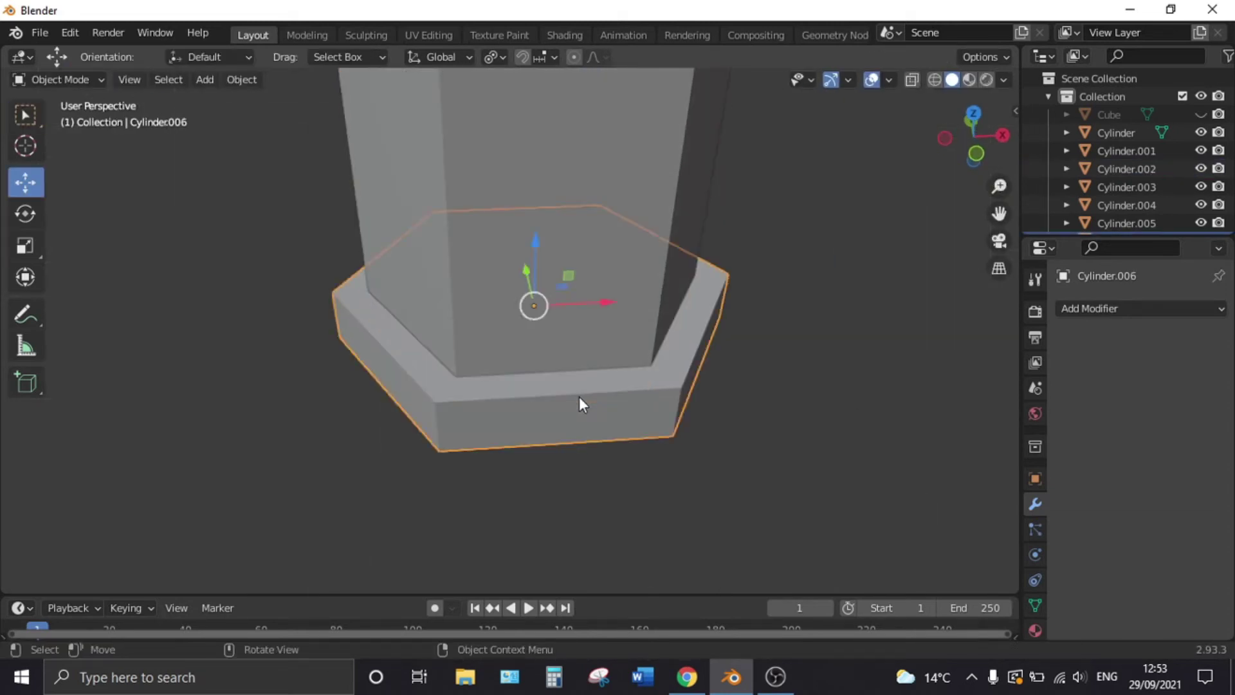
pyautogui.press('Tab')
pyautogui.hotkey('alt', 'a')
pyautogui.press('KP_1')
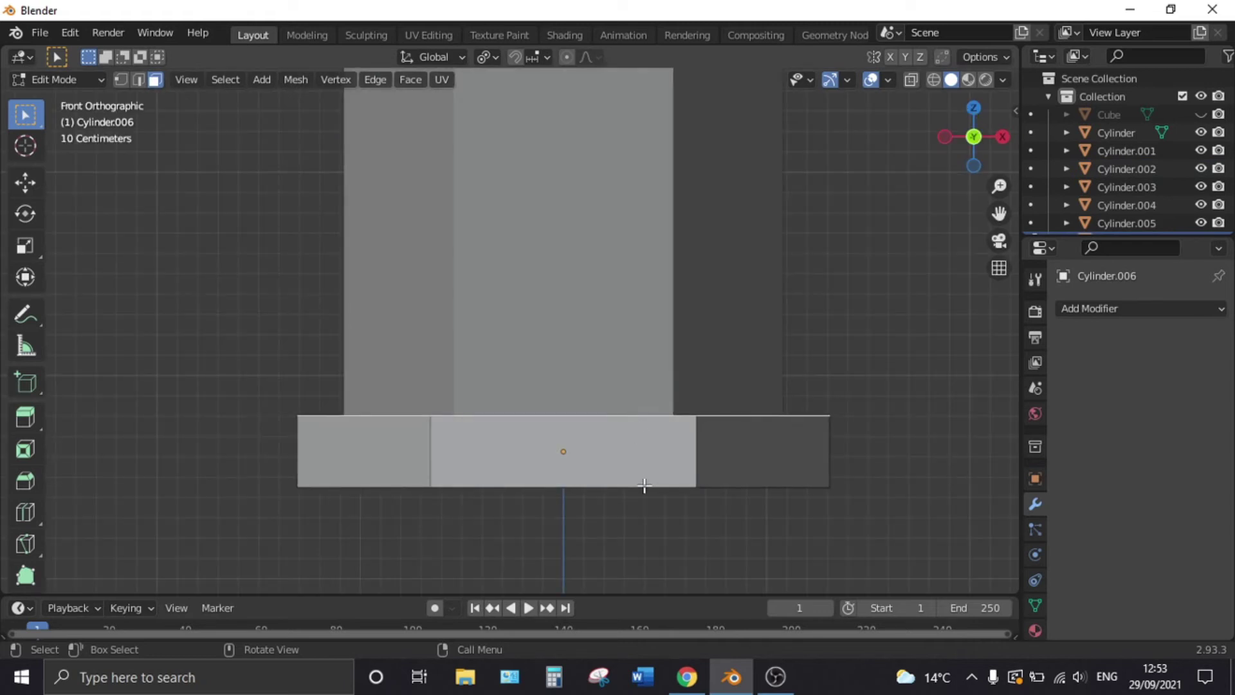
pyautogui.moveTo(779, 485)
pyautogui.mouseDown(button='middle')
pyautogui.moveTo(628, 422)
pyautogui.moveTo(731, 416)
pyautogui.mouseUp(button='middle')
pyautogui.press('i')
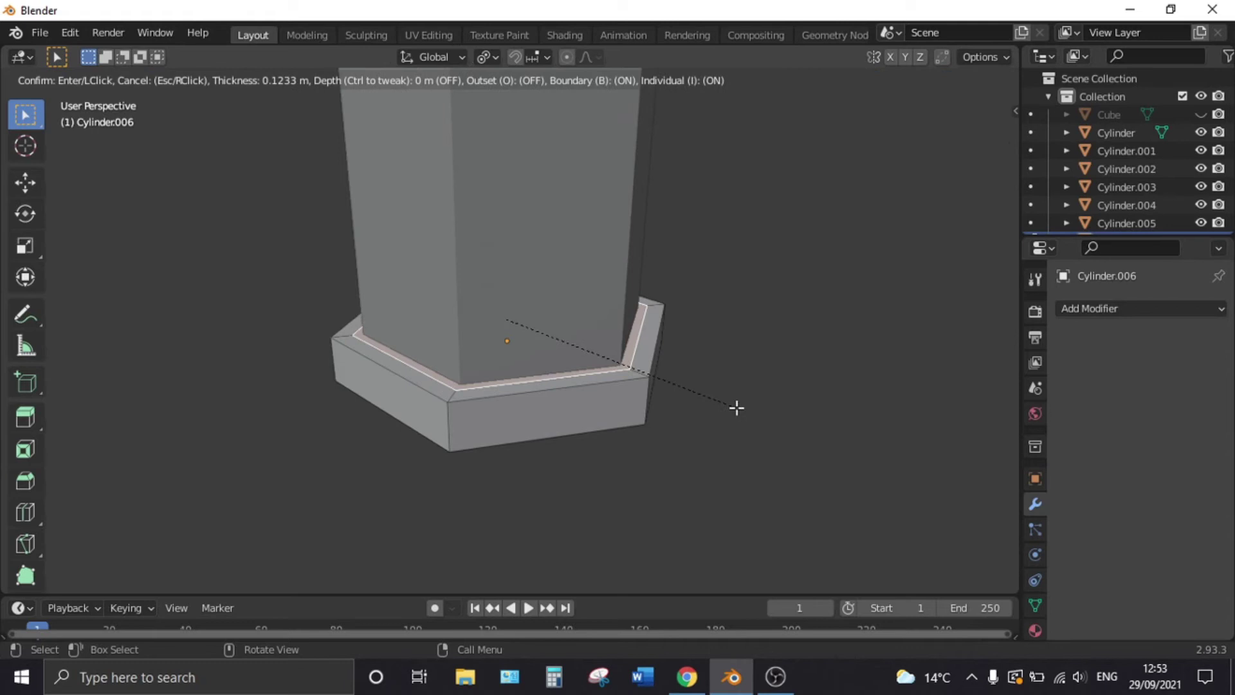
pyautogui.click(736, 408)
pyautogui.press('g')
pyautogui.press('z')
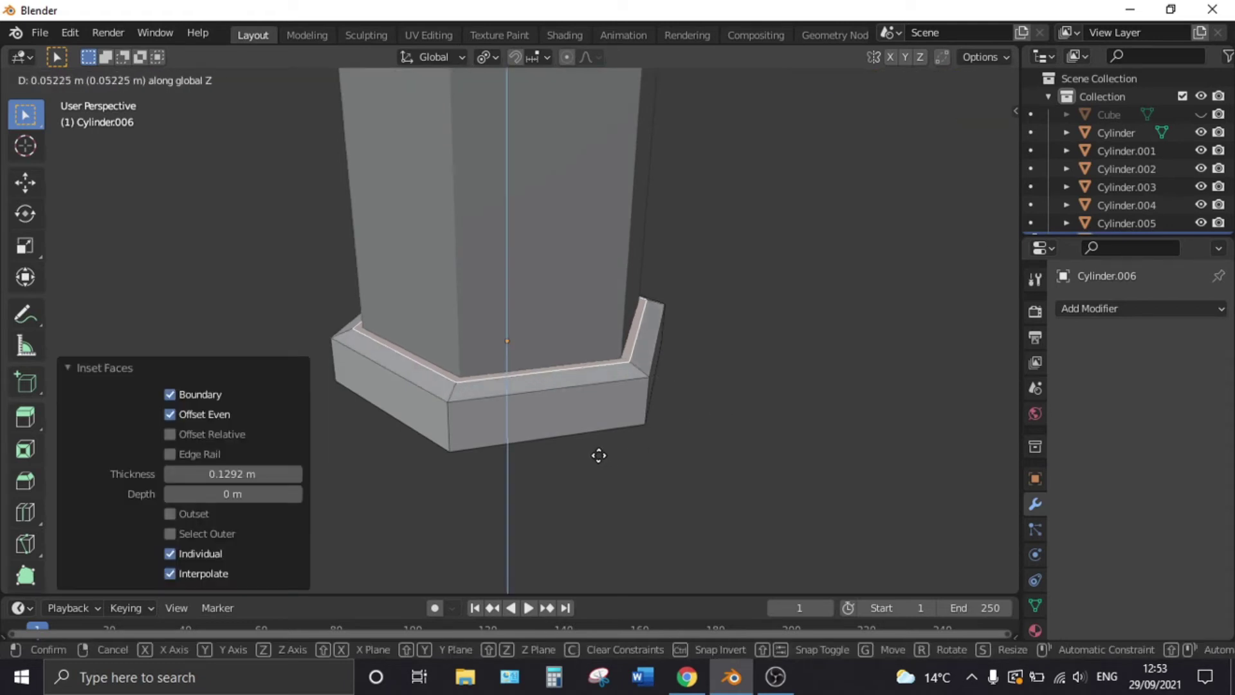
pyautogui.click(598, 450)
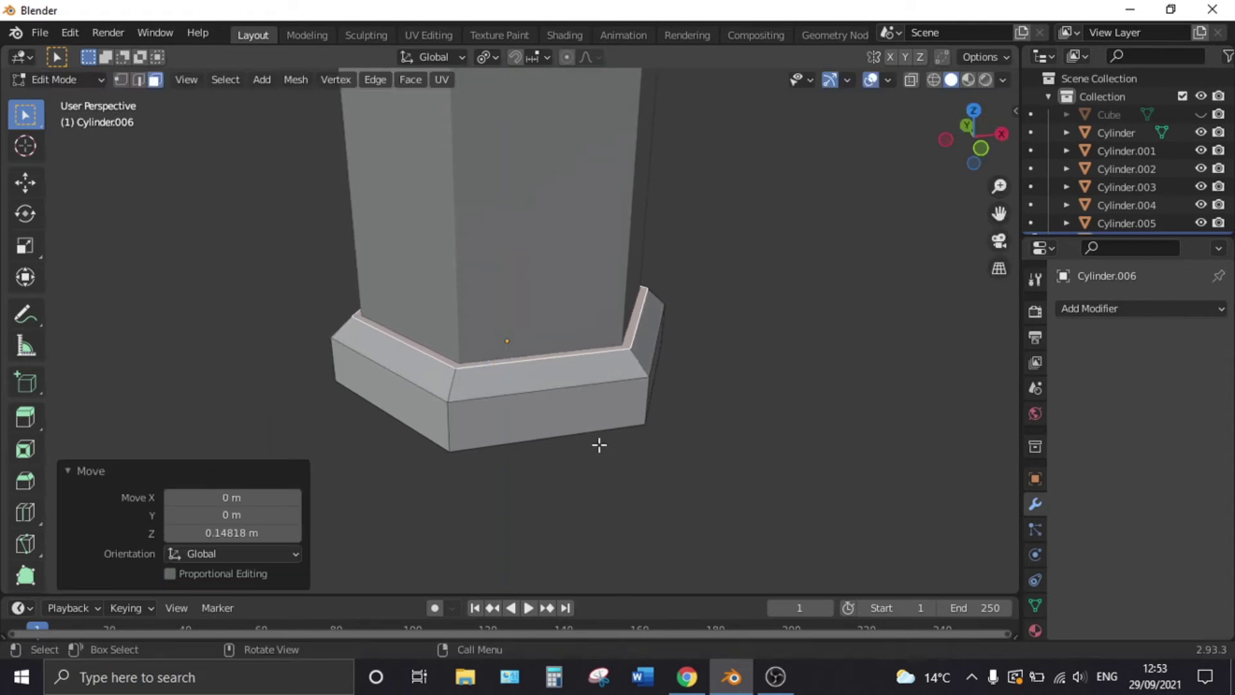
# Step: Return to Object Mode and orbit to view the whole pillar
pyautogui.scroll(-2, 721, 450)
pyautogui.press('Tab')
pyautogui.click(722, 450)
pyautogui.scroll(-2, 715, 435)
pyautogui.moveTo(581, 391); pyautogui.dragTo(386, 345, button='middle')
pyautogui.scroll(-3, 386, 345)
pyautogui.moveTo(510, 316); pyautogui.dragTo(693, 389, button='middle')
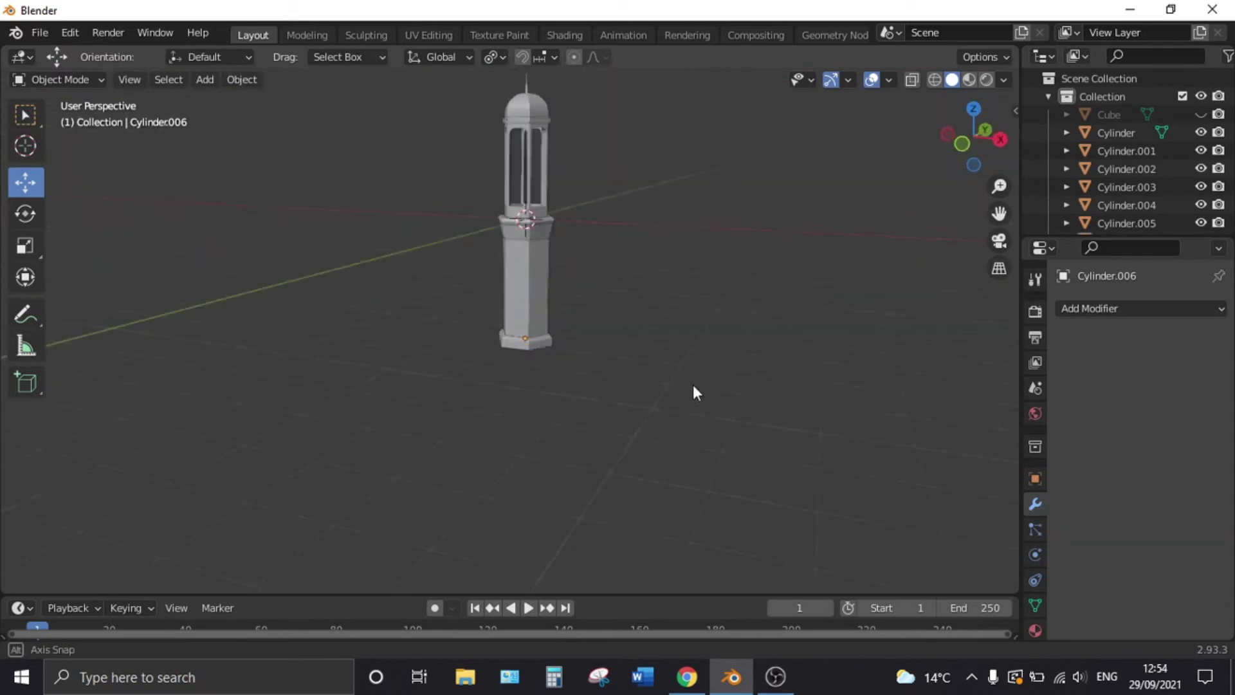
# Step: In front view, select every lantern post part and raise it along Z onto the ground grid
pyautogui.press('KP_1')
pyautogui.keyDown('shift'); pyautogui.moveTo(568, 315); pyautogui.dragTo(634, 499, button='middle'); pyautogui.keyUp('shift')
pyautogui.moveTo(635, 498); pyautogui.dragTo(428, 172)
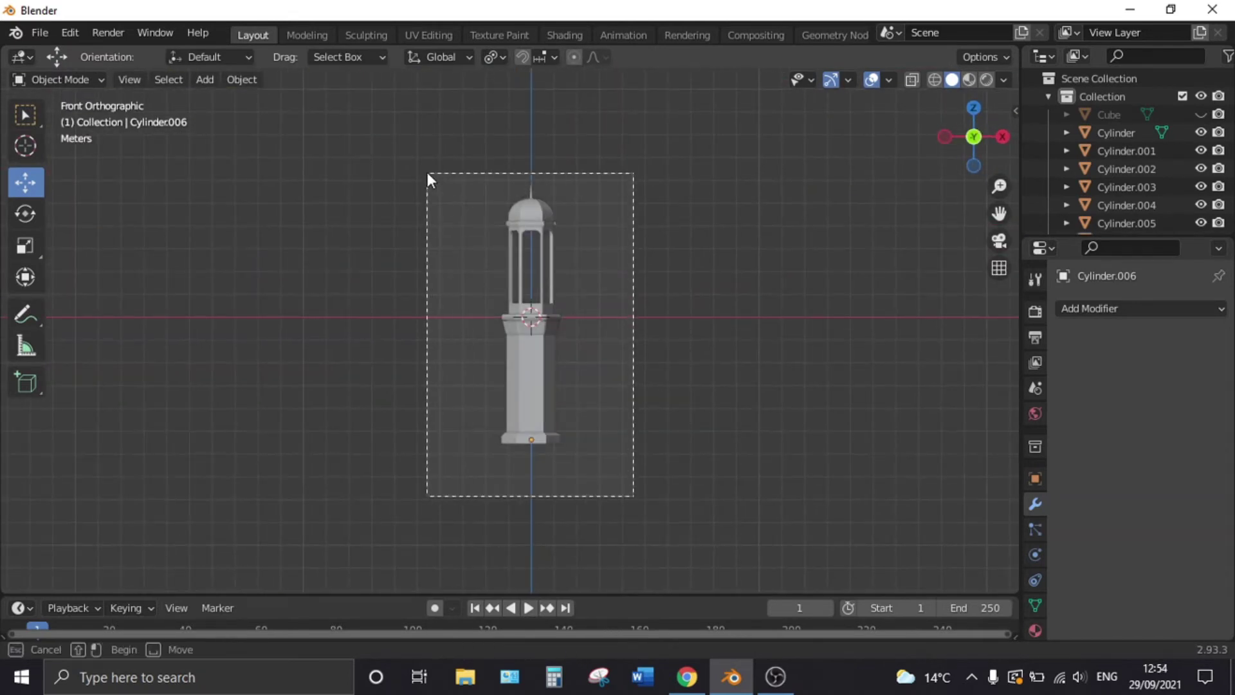
pyautogui.press('g')
pyautogui.press('z')
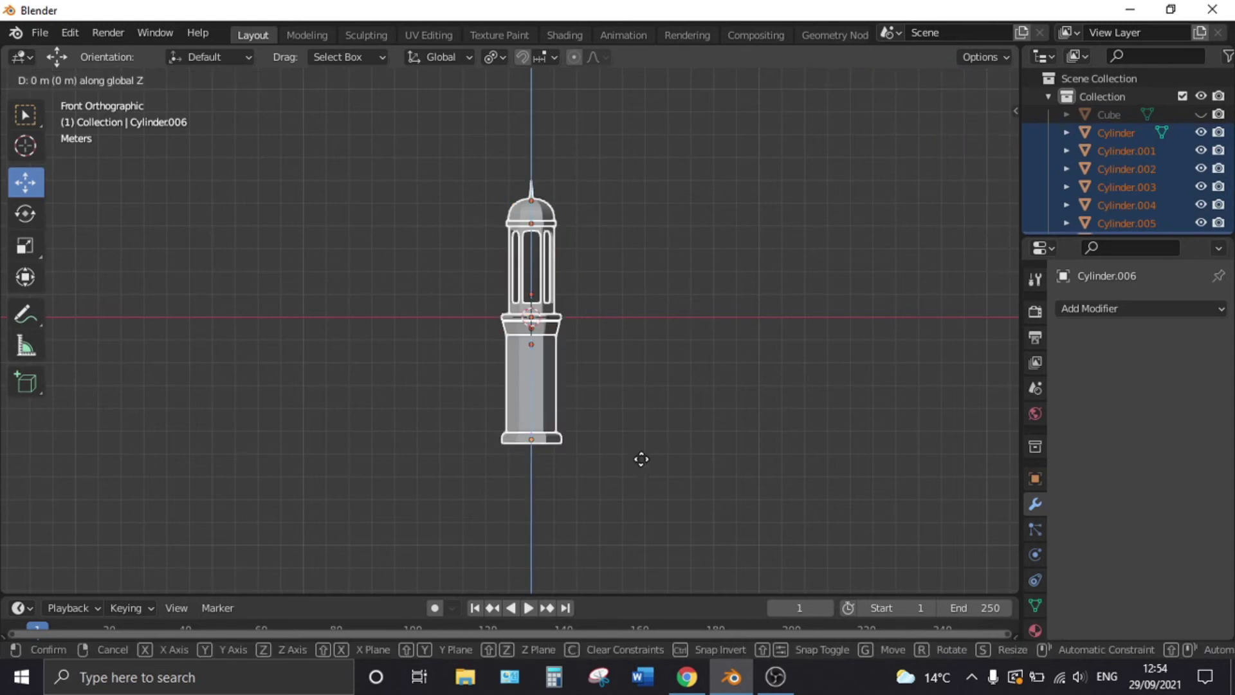
pyautogui.click(626, 334)
# Step: Select the lower pillar shaft, Cylinder.002, in Edit Mode and preview a loop cut around it
pyautogui.click(639, 375)
pyautogui.moveTo(640, 376)
pyautogui.mouseDown(button='middle')
pyautogui.moveTo(643, 396)
pyautogui.moveTo(639, 377)
pyautogui.moveTo(527, 383)
pyautogui.moveTo(588, 388)
pyautogui.mouseUp(button='middle')
pyautogui.scroll(3, 596, 395)
pyautogui.scroll(3, 574, 391)
pyautogui.press('KP_1')
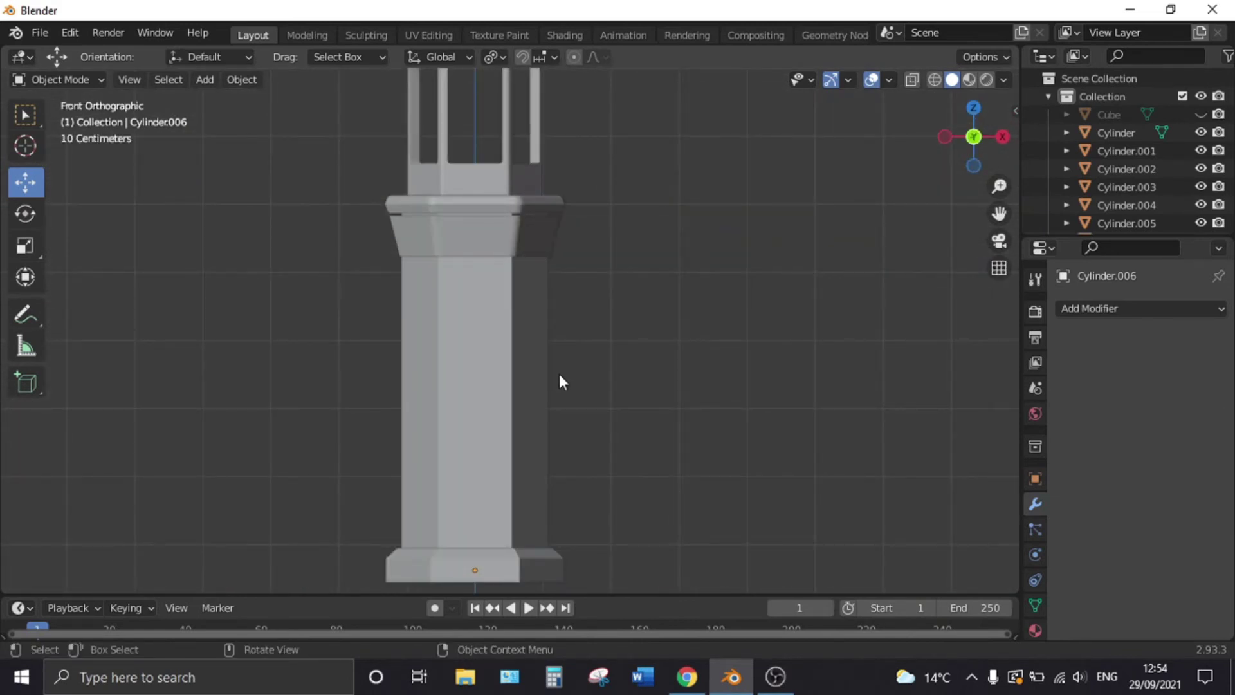
pyautogui.moveTo(533, 365)
pyautogui.keyDown('shift'); pyautogui.mouseDown(button='middle')
pyautogui.moveTo(569, 283)
pyautogui.moveTo(597, 337)
pyautogui.moveTo(538, 287)
pyautogui.moveTo(521, 314)
pyautogui.mouseUp(button='middle'); pyautogui.keyUp('shift')
pyautogui.click(504, 281)
pyautogui.press('Tab')
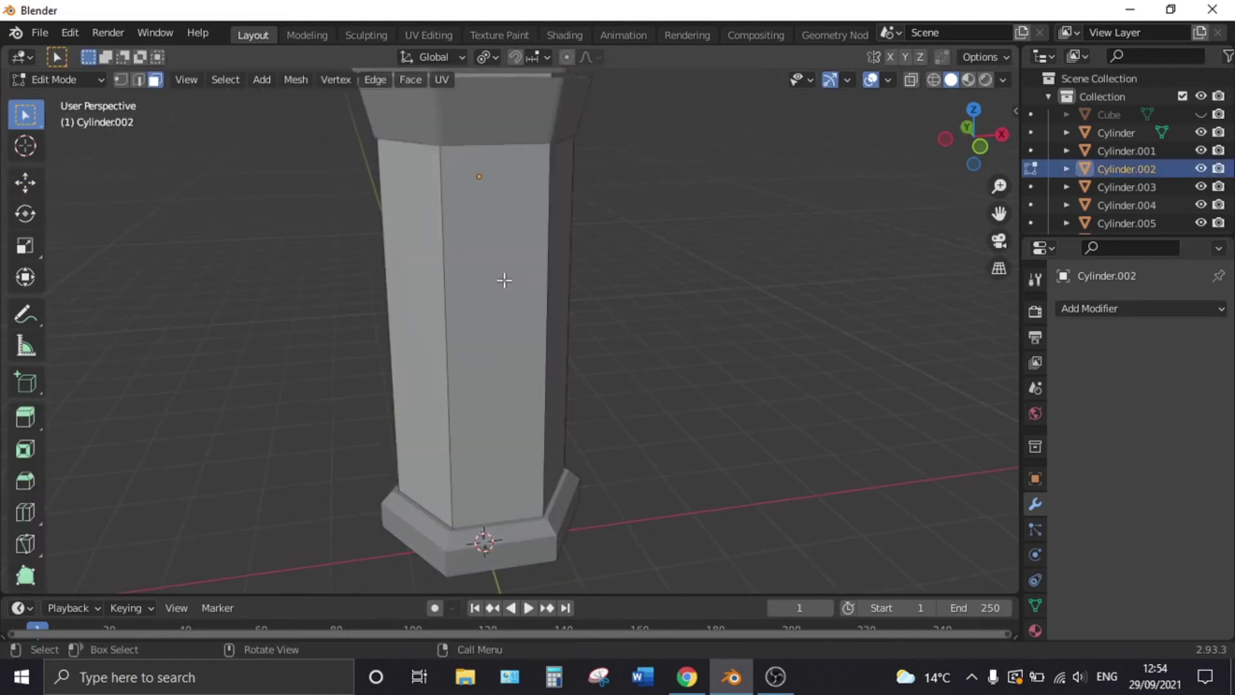
pyautogui.hotkey('ctrl', 'r')
# Step: Add four evenly spaced horizontal loop cuts to the shaft, undoing a stray vertical cut
pyautogui.scroll(2, 545, 283)
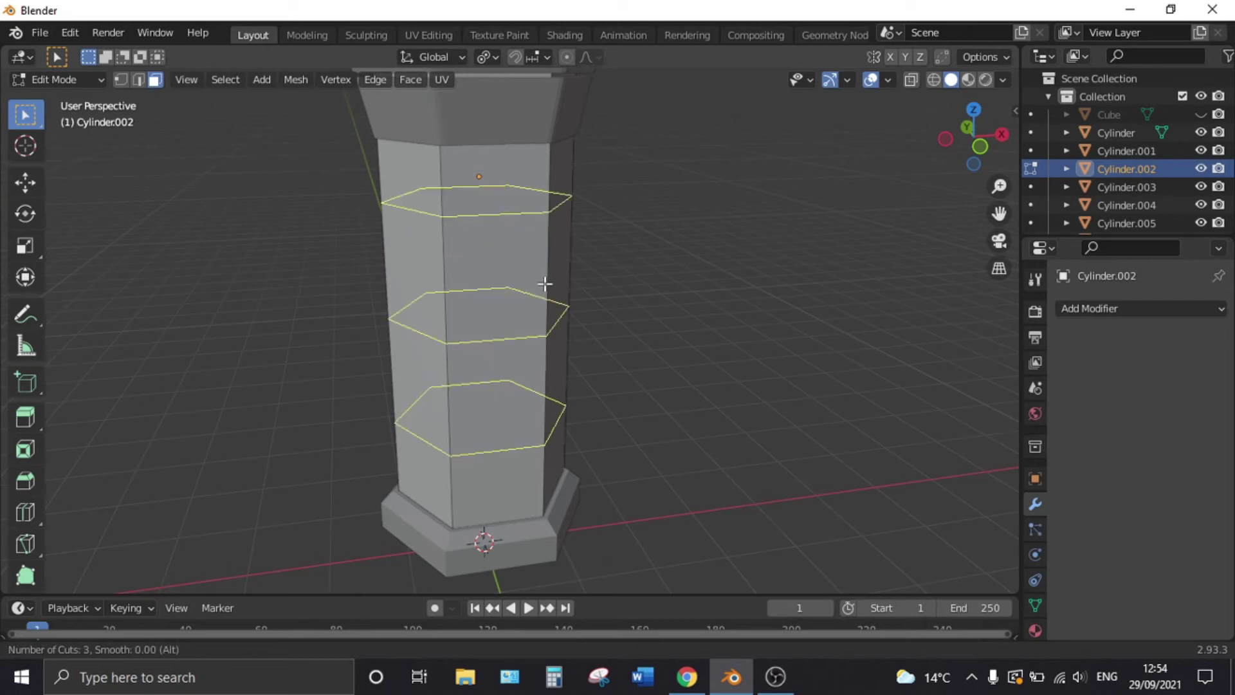
pyautogui.scroll(1, 545, 284)
pyautogui.click(545, 284)
pyautogui.rightClick(545, 283)
pyautogui.moveTo(545, 283)
pyautogui.mouseDown(button='middle')
pyautogui.moveTo(589, 321)
pyautogui.moveTo(574, 329)
pyautogui.mouseUp(button='middle')
pyautogui.hotkey('ctrl', 'r')
pyautogui.click(508, 474)
pyautogui.rightClick(508, 474)
pyautogui.moveTo(508, 474)
pyautogui.mouseDown(button='middle')
pyautogui.moveTo(592, 315)
pyautogui.moveTo(594, 248)
pyautogui.mouseUp(button='middle')
pyautogui.hotkey('ctrl', 'z')
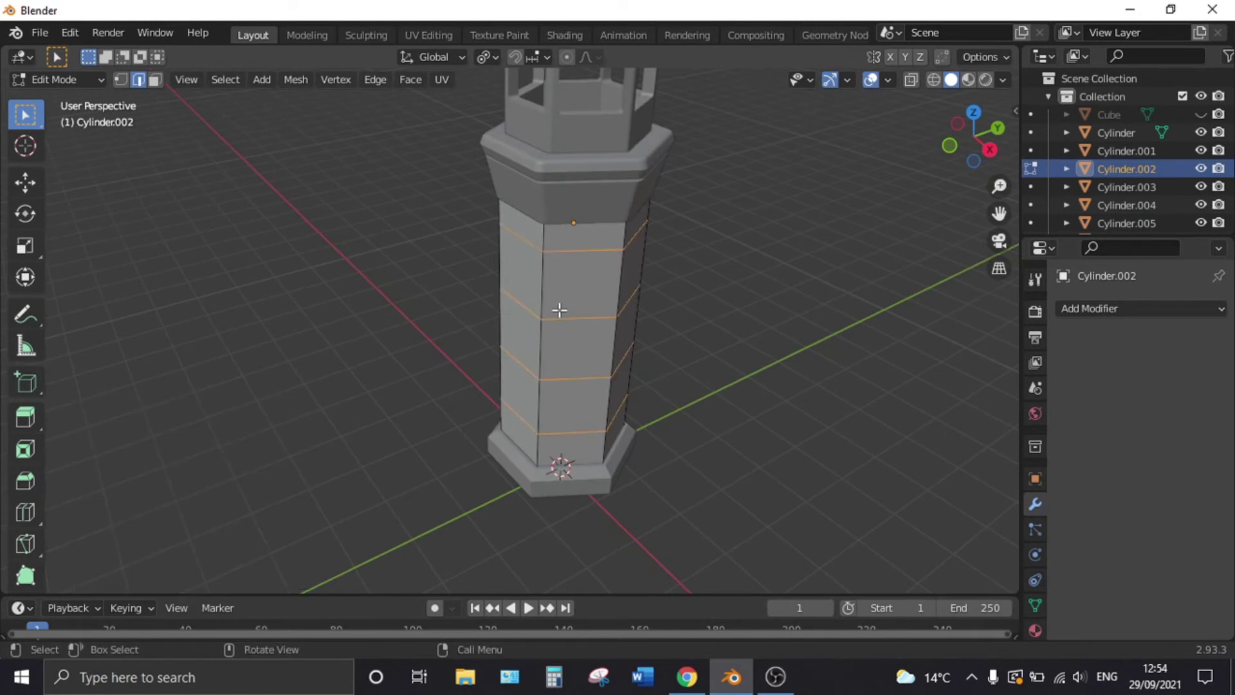
pyautogui.moveTo(598, 297); pyautogui.dragTo(734, 308, button='middle')
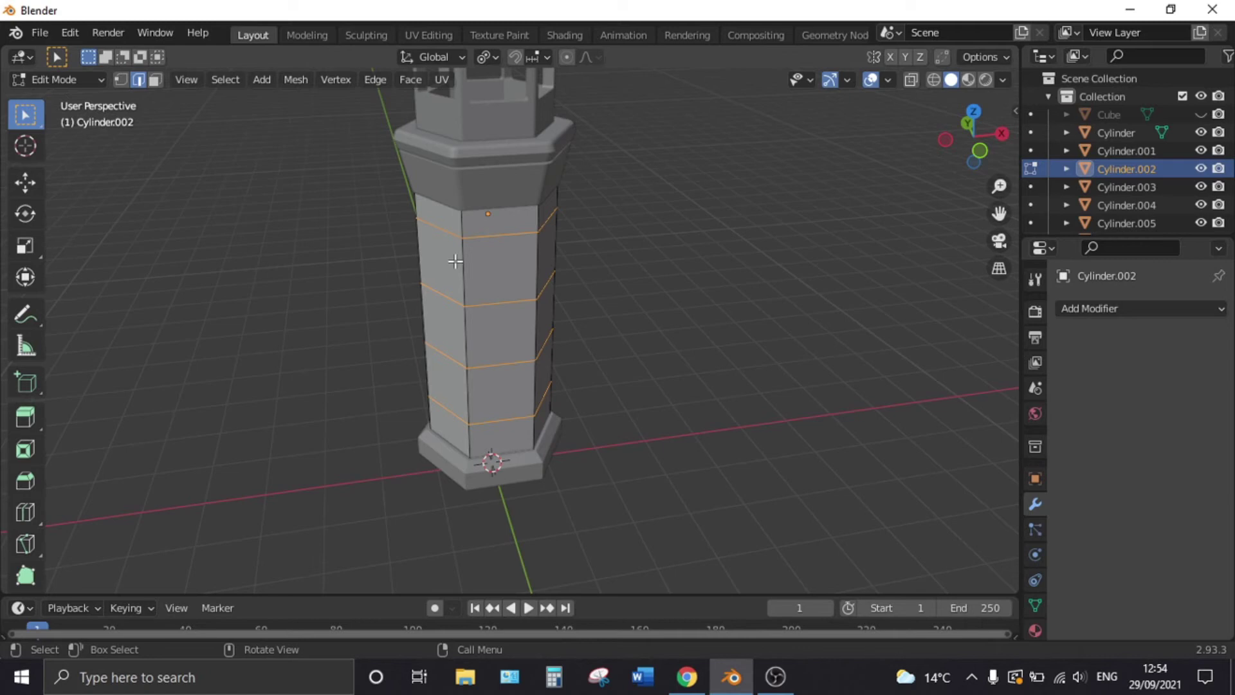
pyautogui.scroll(3, 175, 124)
# Step: In vertex mode, join two corners of the upper front panel with a diagonal edge
pyautogui.click(121, 80)
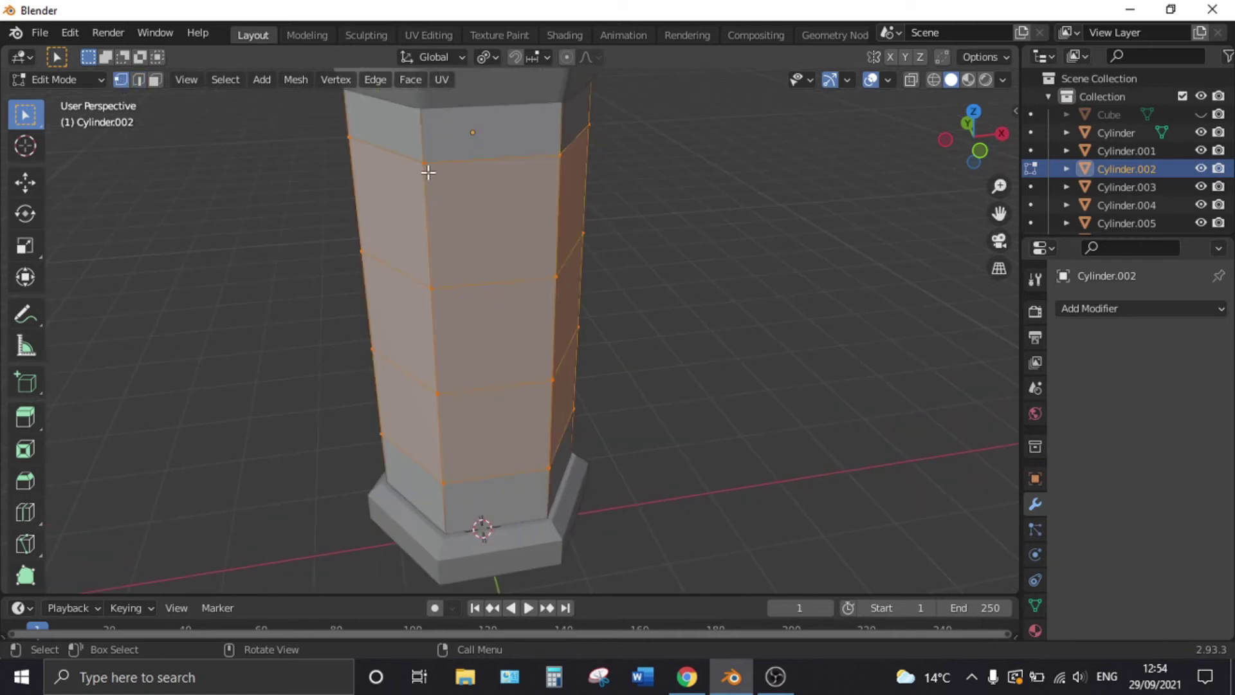
pyautogui.click(427, 172)
pyautogui.rightClick(539, 240)
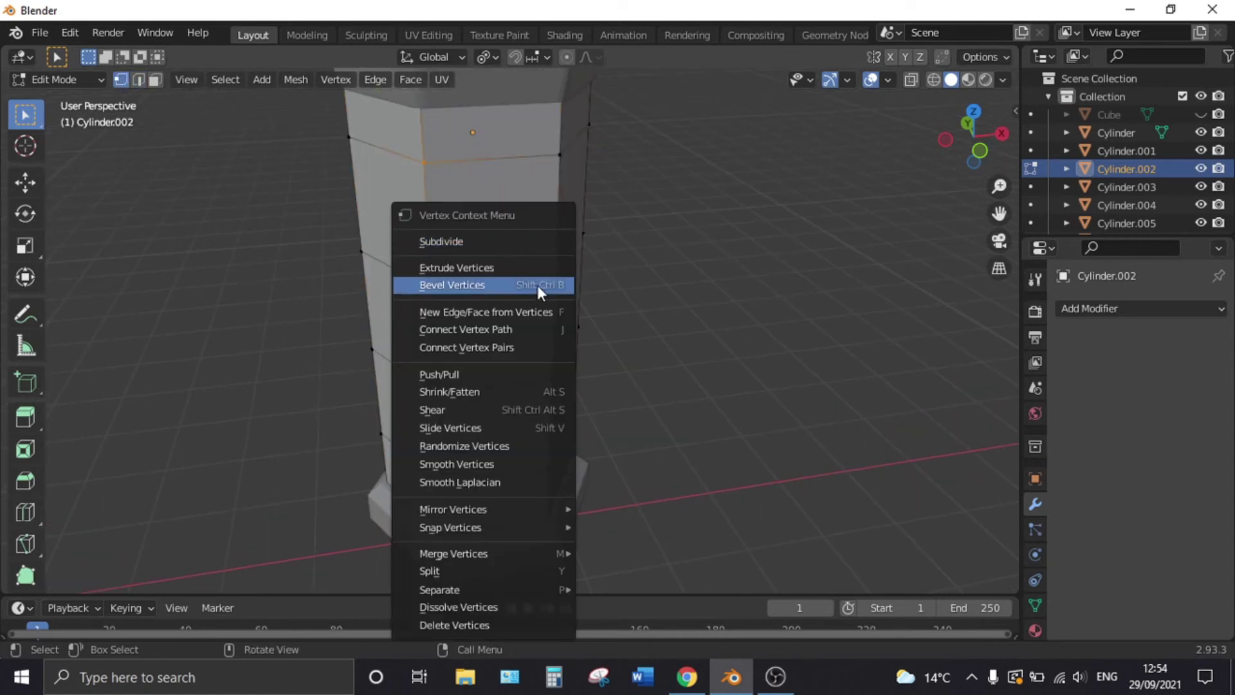
pyautogui.click(533, 347)
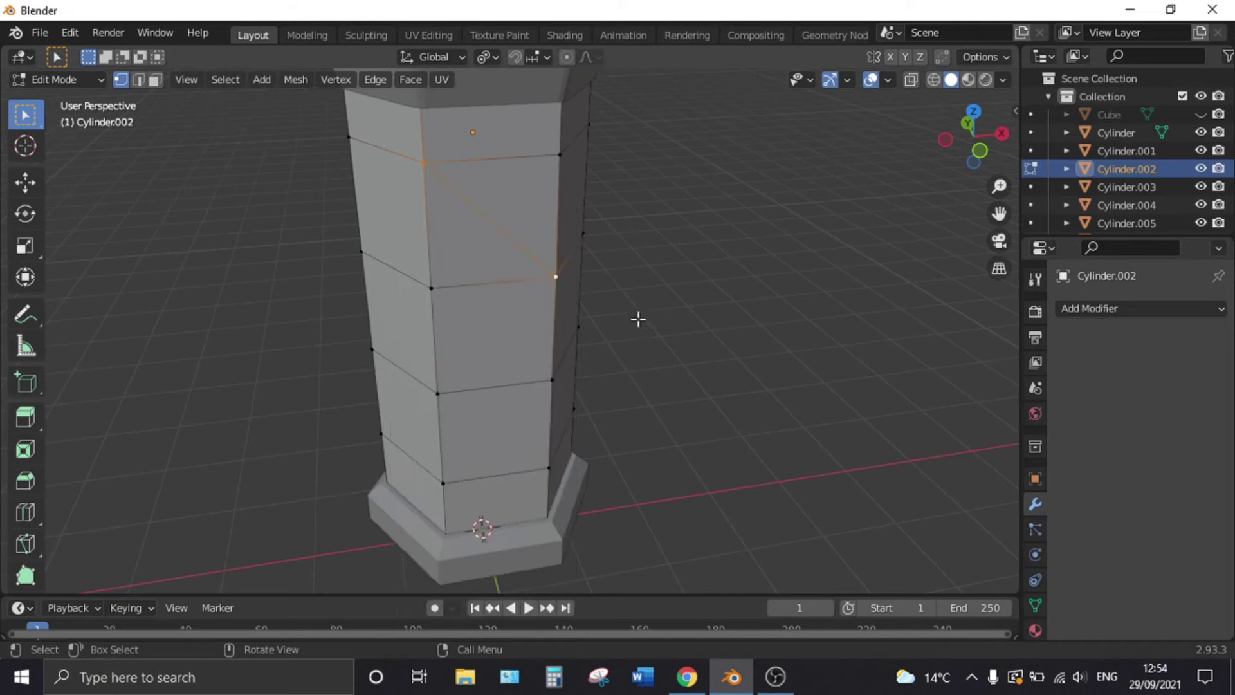
# Step: Individually inset the panel's two triangles and extrude them inward
pyautogui.keyDown('shift'); pyautogui.click(485, 242); pyautogui.keyUp('shift')
pyautogui.keyDown('shift'); pyautogui.click(537, 190); pyautogui.keyUp('shift')
pyautogui.press('i')
pyautogui.press('i')
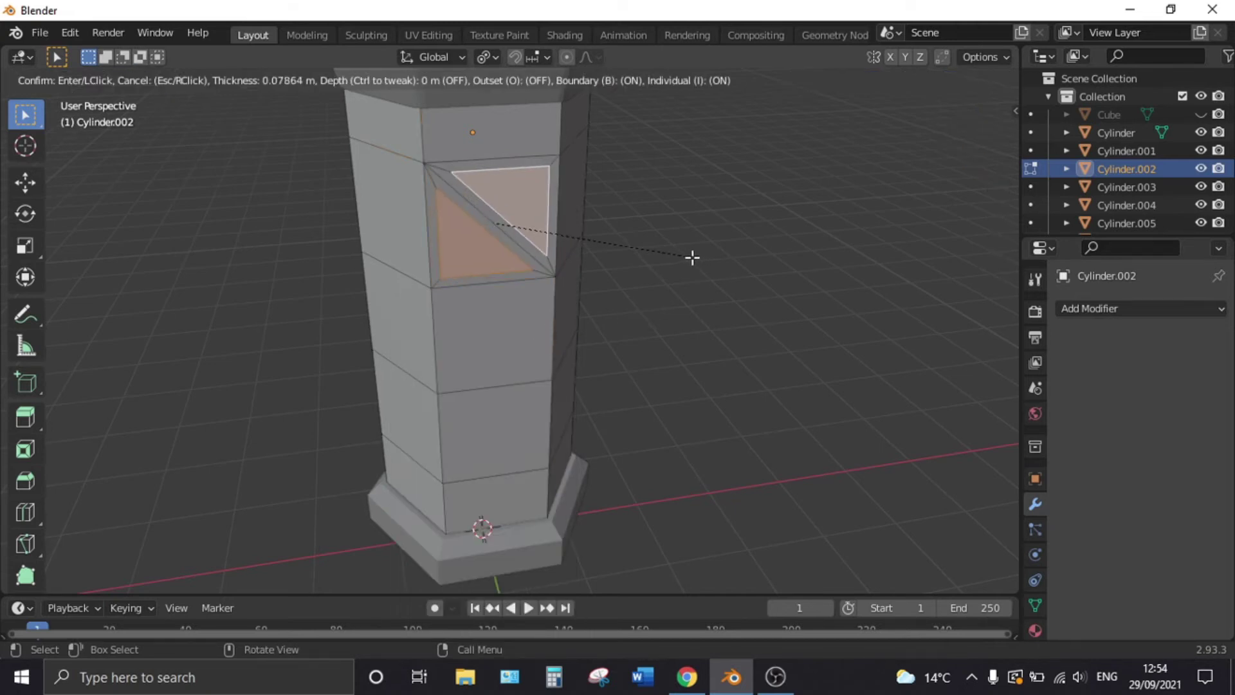
pyautogui.click(692, 257)
pyautogui.moveTo(572, 290)
pyautogui.mouseDown(button='middle')
pyautogui.moveTo(499, 288)
pyautogui.moveTo(562, 306)
pyautogui.mouseUp(button='middle')
pyautogui.press('e')
pyautogui.click(559, 302)
# Step: Review the whole tower outside Edit Mode, then return to the column with nothing selected
pyautogui.press('Tab')
pyautogui.scroll(-5, 674, 314)
pyautogui.moveTo(675, 331)
pyautogui.mouseDown(button='middle')
pyautogui.moveTo(473, 261)
pyautogui.moveTo(731, 256)
pyautogui.moveTo(623, 299)
pyautogui.mouseUp(button='middle')
pyautogui.press('Tab')
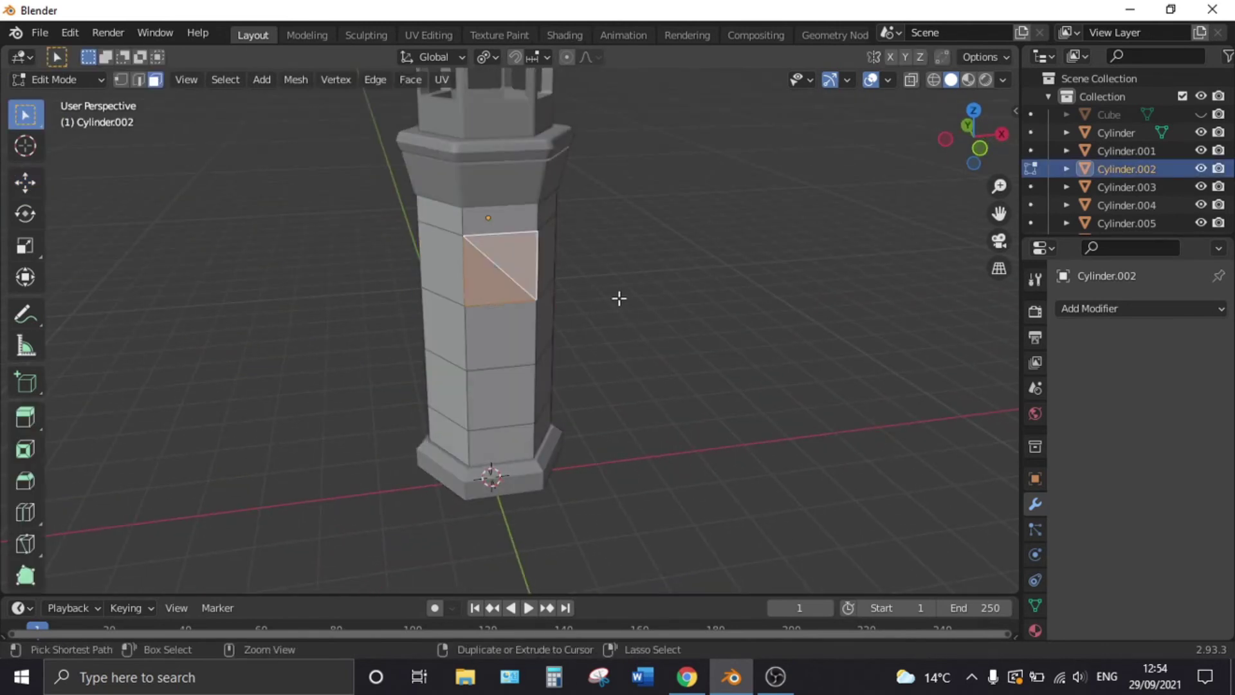
pyautogui.click(770, 288)
pyautogui.scroll(2, 637, 309)
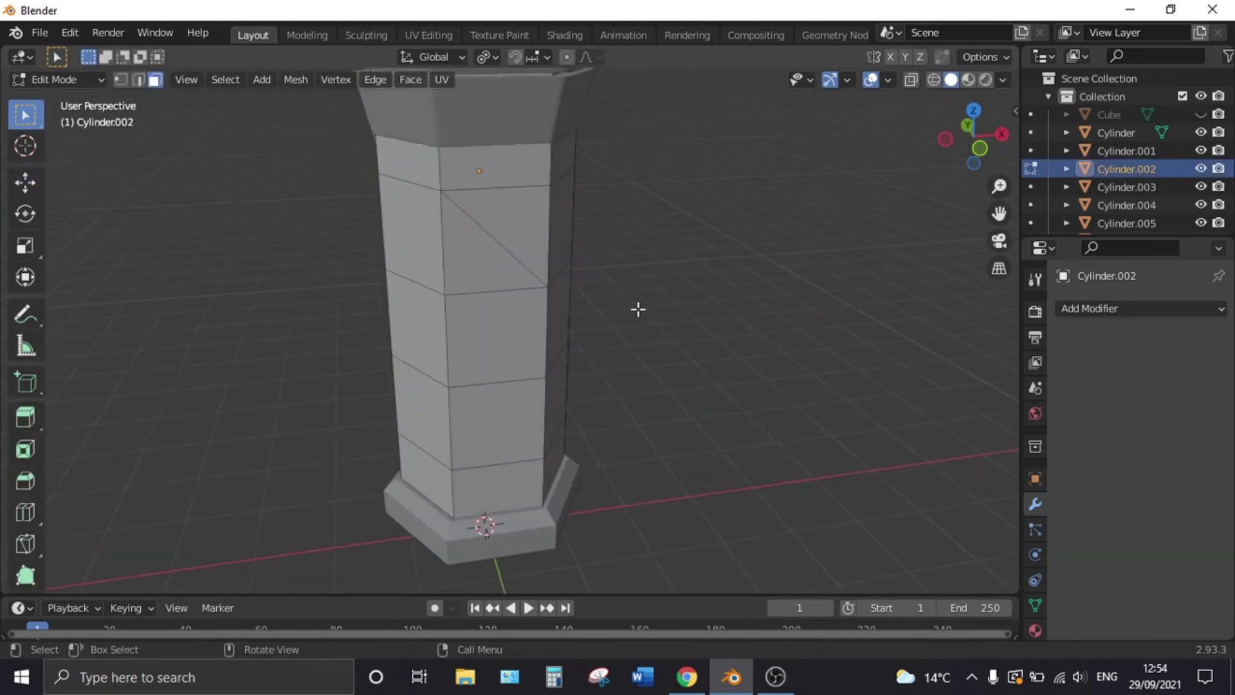
pyautogui.scroll(1, 578, 286)
pyautogui.scroll(1, 582, 287)
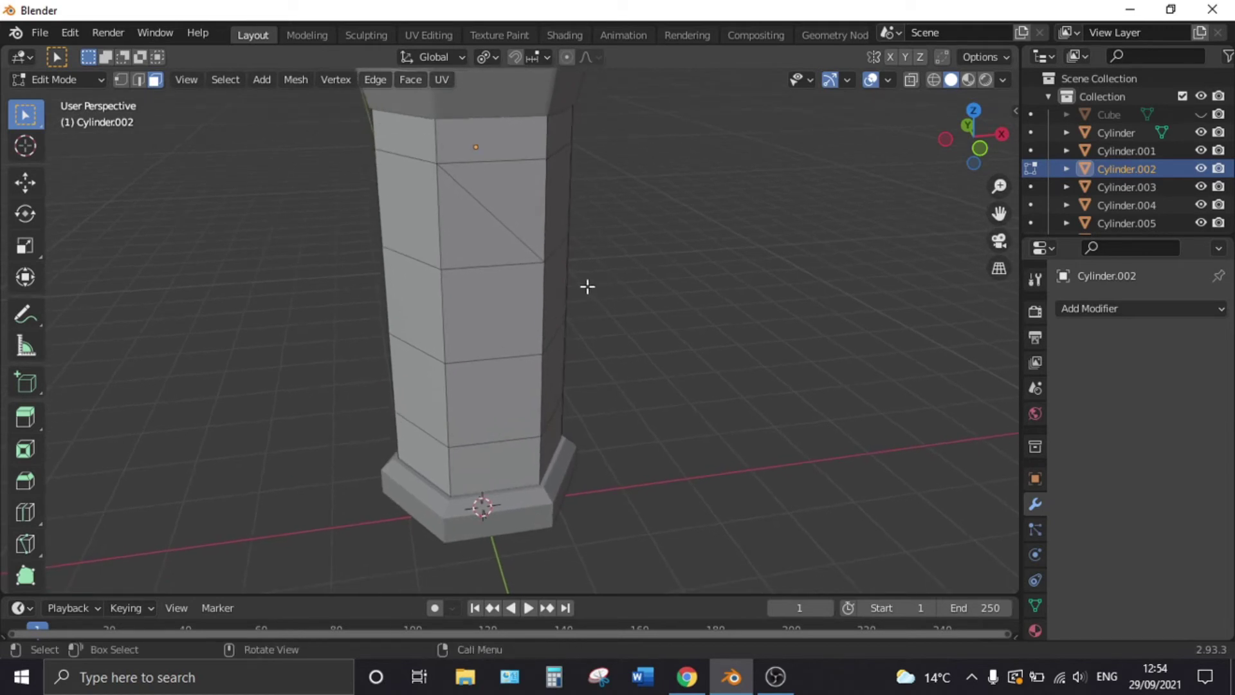
pyautogui.scroll(1, 587, 287)
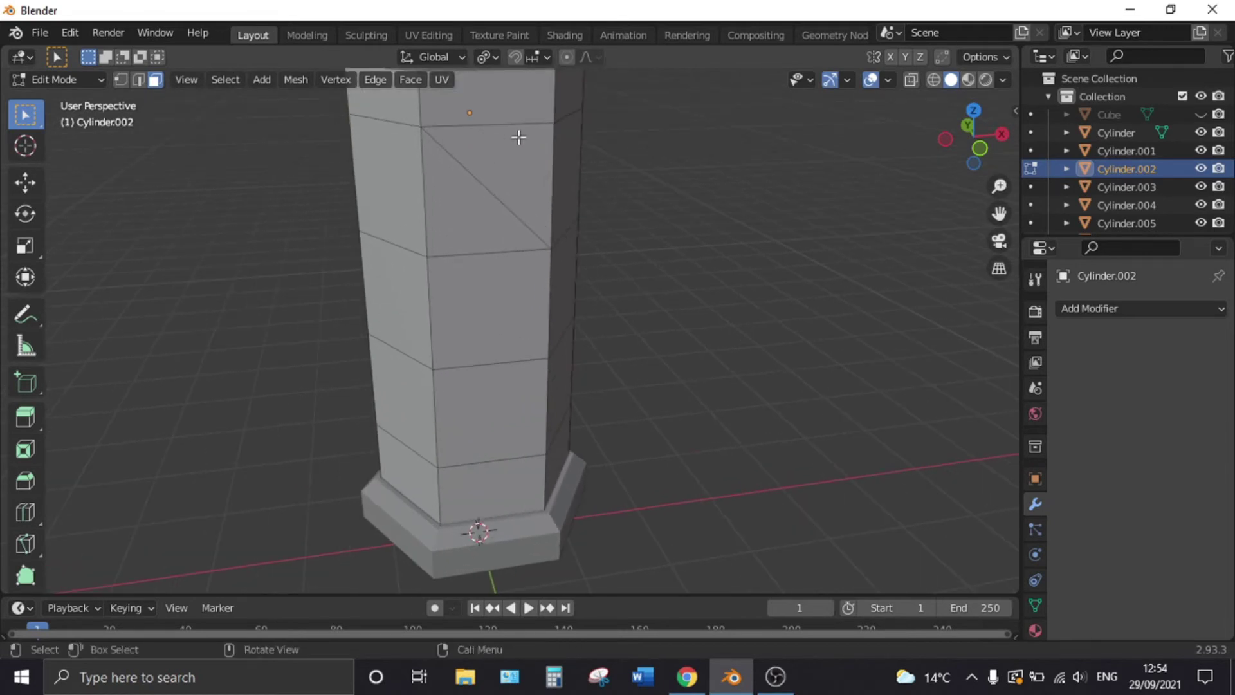
# Step: In vertex mode, connect opposite corners of the first front panels diagonally
pyautogui.click(118, 80)
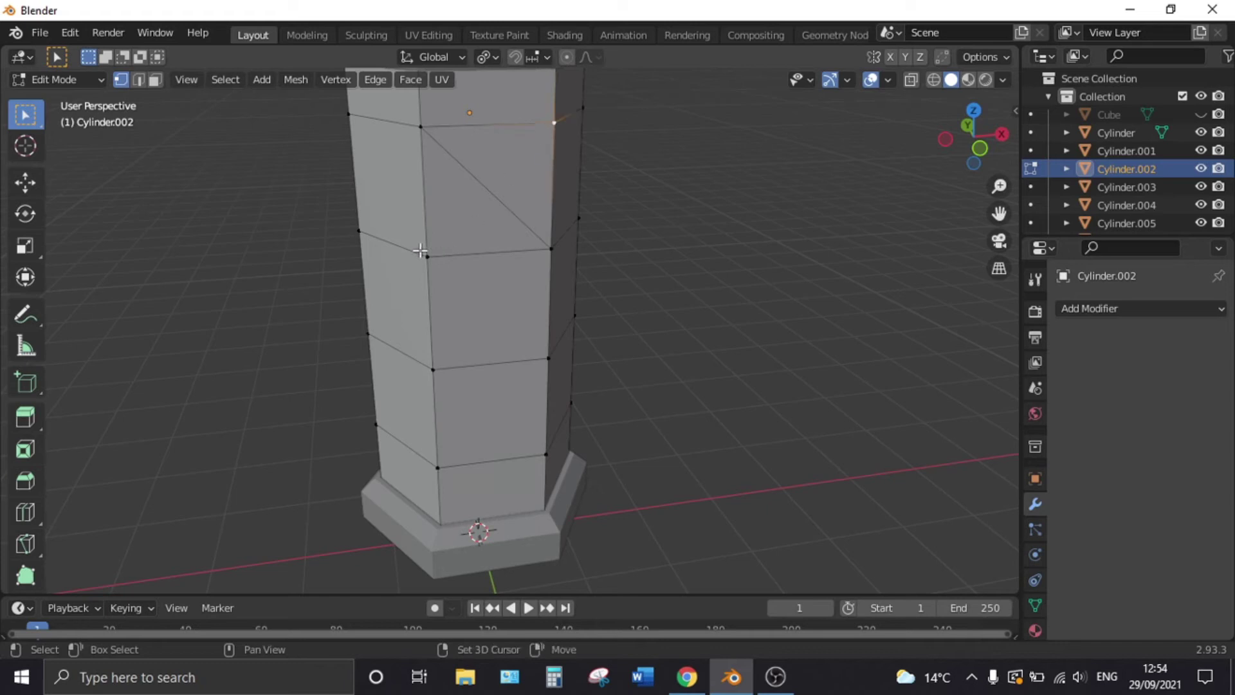
pyautogui.rightClick(490, 175)
pyautogui.click(488, 175)
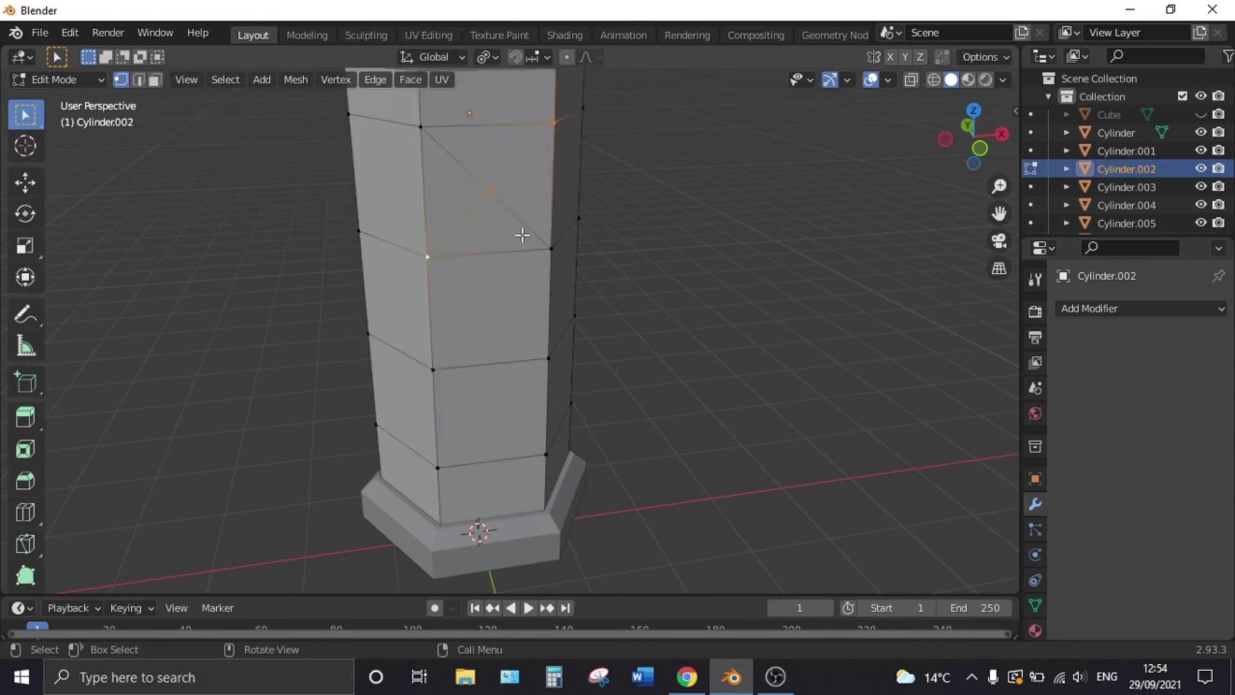
pyautogui.rightClick(477, 287)
pyautogui.click(478, 287)
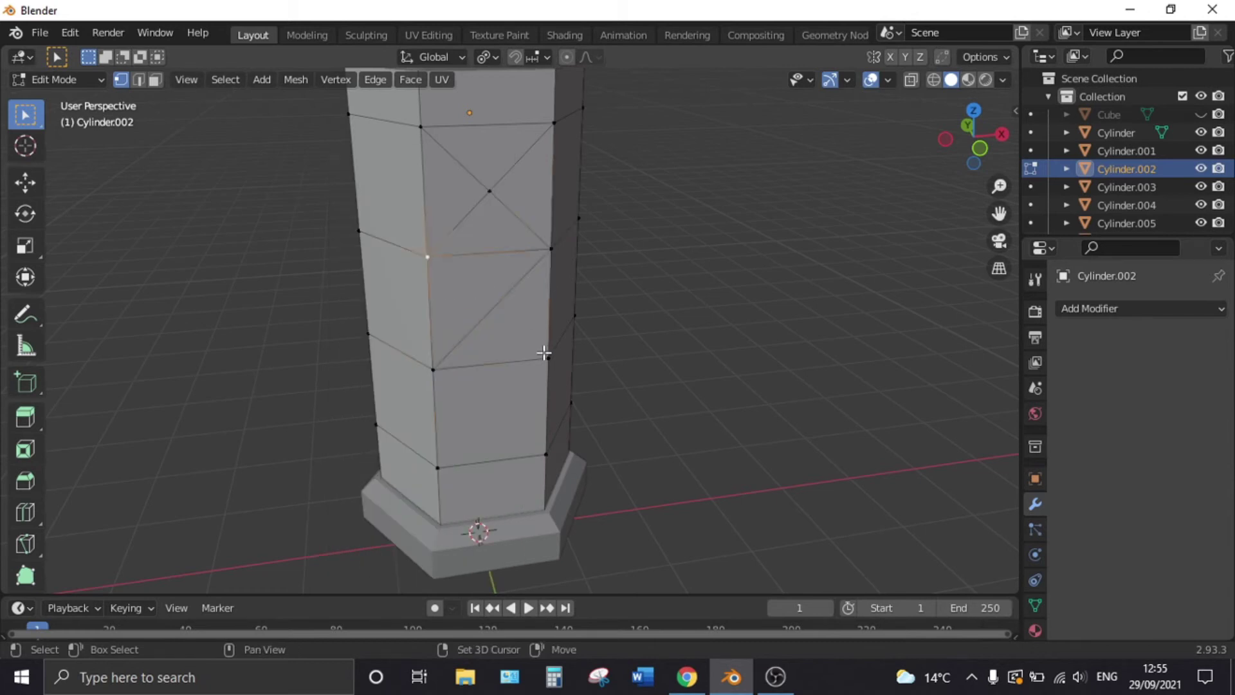
pyautogui.keyDown('shift'); pyautogui.click(544, 355); pyautogui.keyUp('shift')
pyautogui.rightClick(422, 270)
pyautogui.click(490, 276)
pyautogui.moveTo(491, 276); pyautogui.dragTo(446, 358, button='middle')
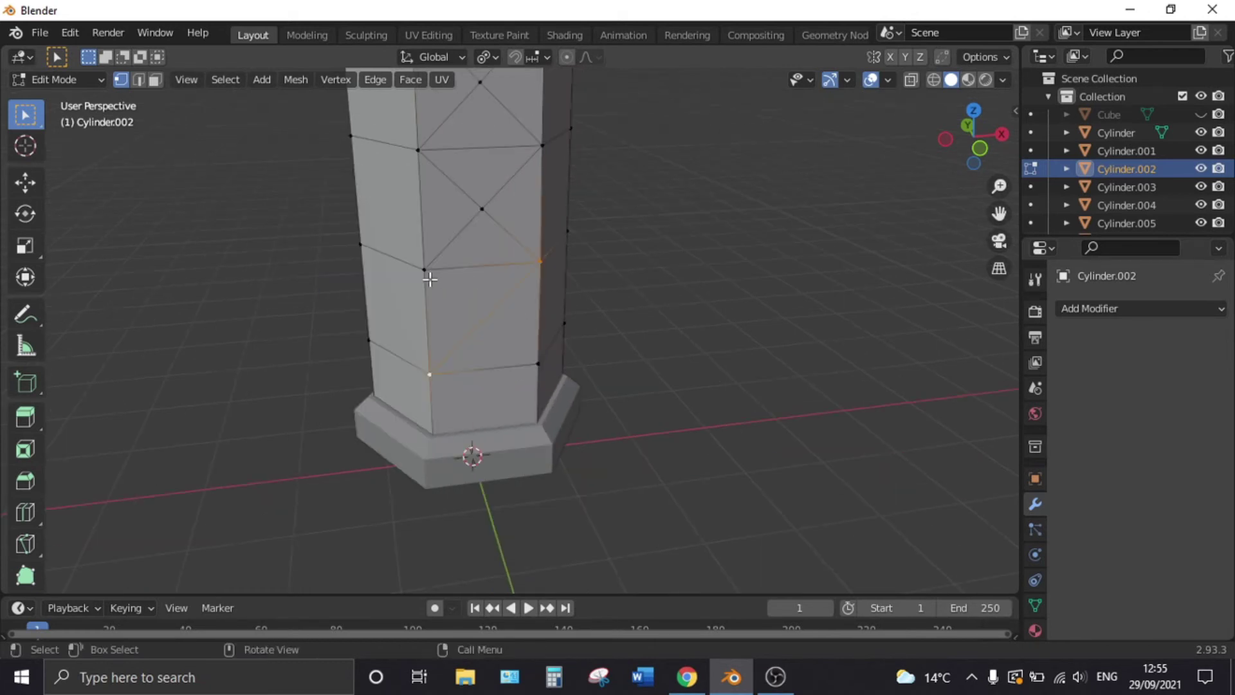
pyautogui.moveTo(461, 259); pyautogui.dragTo(526, 163, button='middle')
# Step: Cut diagonals across the next panels around the column with Connect Vertex Path
pyautogui.rightClick(414, 305)
pyautogui.click(413, 305)
pyautogui.moveTo(581, 292)
pyautogui.mouseDown(button='middle')
pyautogui.moveTo(478, 415)
pyautogui.moveTo(695, 442)
pyautogui.mouseUp(button='middle')
pyautogui.rightClick(477, 416)
pyautogui.click(461, 378)
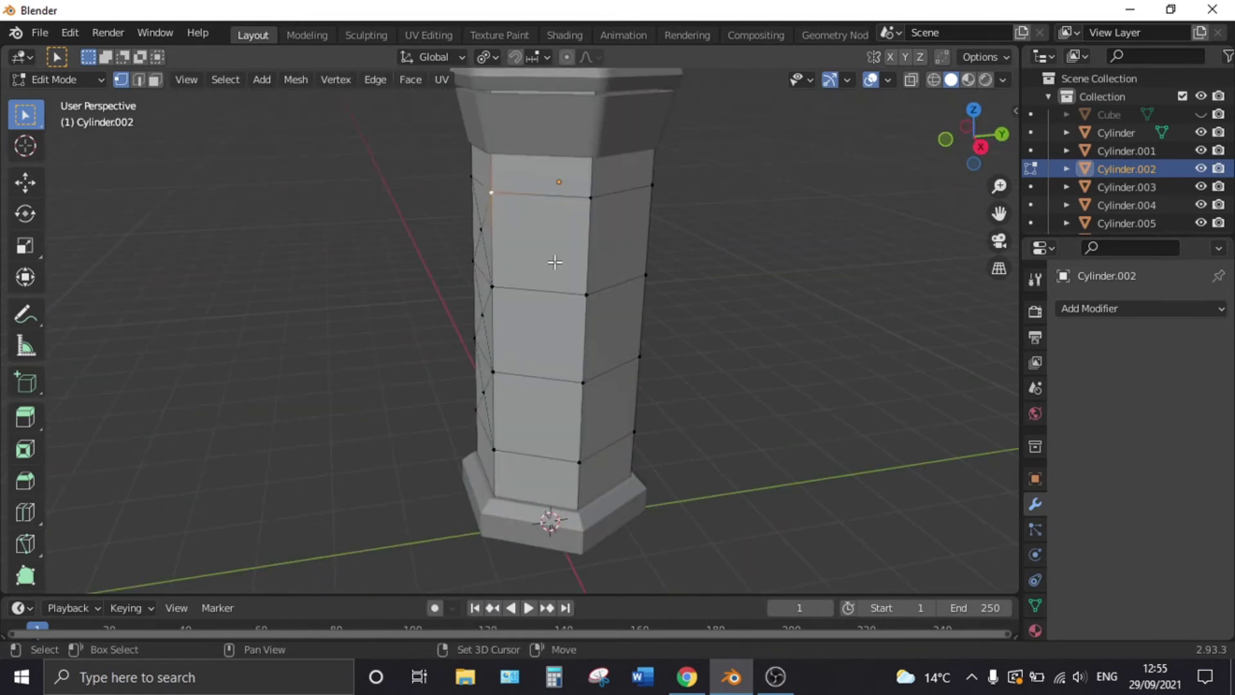
pyautogui.rightClick(561, 327)
pyautogui.click(561, 327)
pyautogui.moveTo(620, 441)
pyautogui.mouseDown(button='middle')
pyautogui.moveTo(588, 424)
pyautogui.moveTo(581, 325)
pyautogui.moveTo(654, 204)
pyautogui.mouseUp(button='middle')
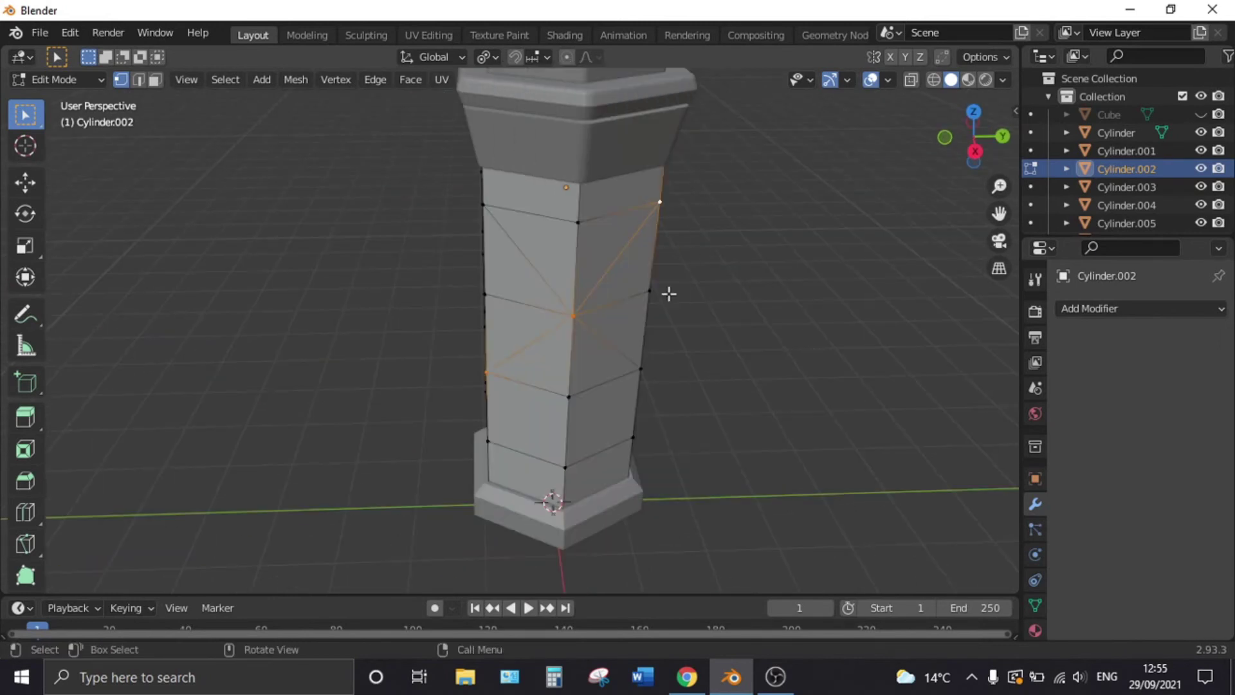
# Step: Connect more pairs of opposite corner vertices, adding diagonals to the middle bands
pyautogui.keyDown('ctrl'); pyautogui.click(577, 220); pyautogui.keyUp('ctrl')
pyautogui.moveTo(577, 221); pyautogui.dragTo(502, 448, button='middle')
pyautogui.rightClick(546, 270)
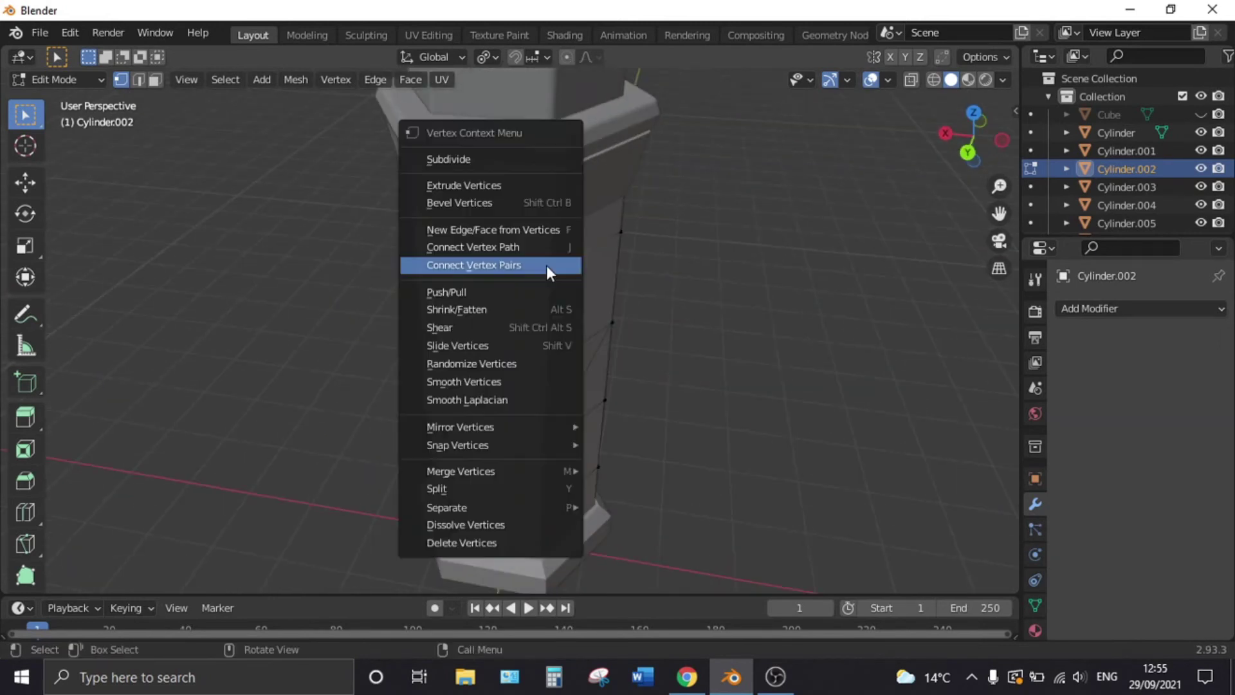
pyautogui.click(546, 270)
pyautogui.moveTo(546, 271); pyautogui.dragTo(534, 353, button='middle')
pyautogui.moveTo(628, 260); pyautogui.dragTo(552, 445, button='middle')
pyautogui.keyDown('ctrl'); pyautogui.click(552, 445); pyautogui.keyUp('ctrl')
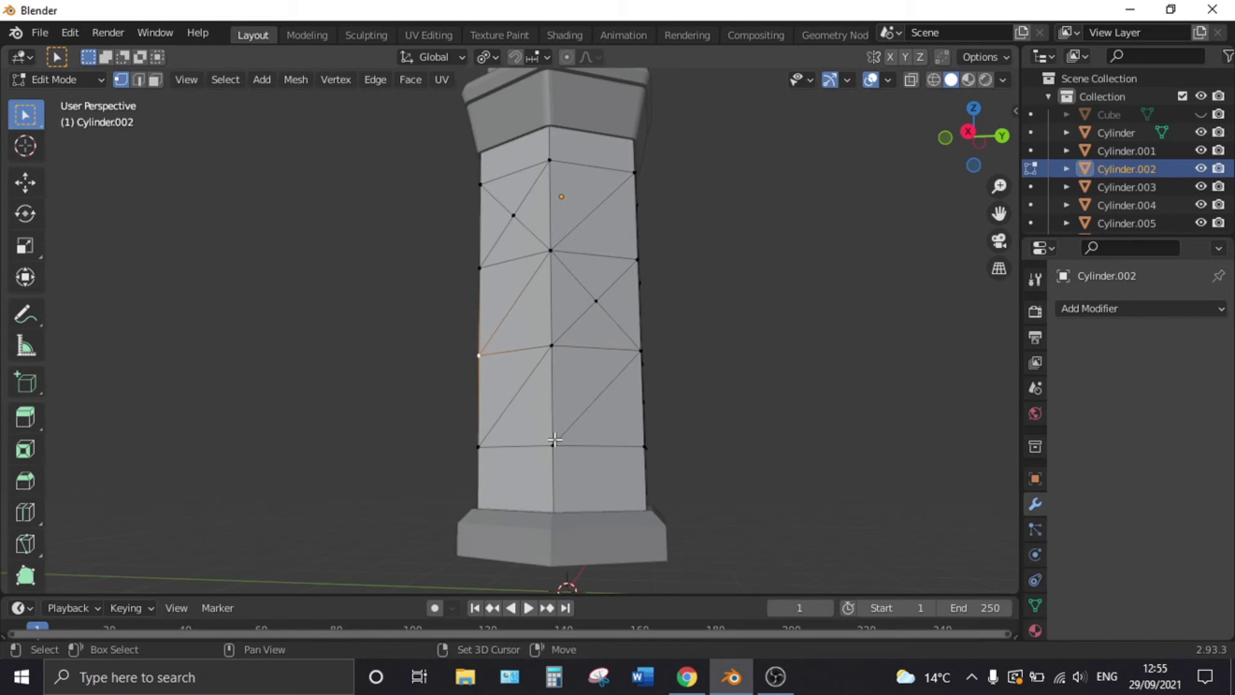
pyautogui.moveTo(712, 377)
pyautogui.mouseDown(button='middle')
pyautogui.moveTo(605, 271)
pyautogui.moveTo(438, 323)
pyautogui.mouseUp(button='middle')
pyautogui.rightClick(545, 298)
pyautogui.click(595, 327)
# Step: Add further panel diagonals, dismissing one unneeded vertex menu
pyautogui.click(488, 397)
pyautogui.rightClick(423, 394)
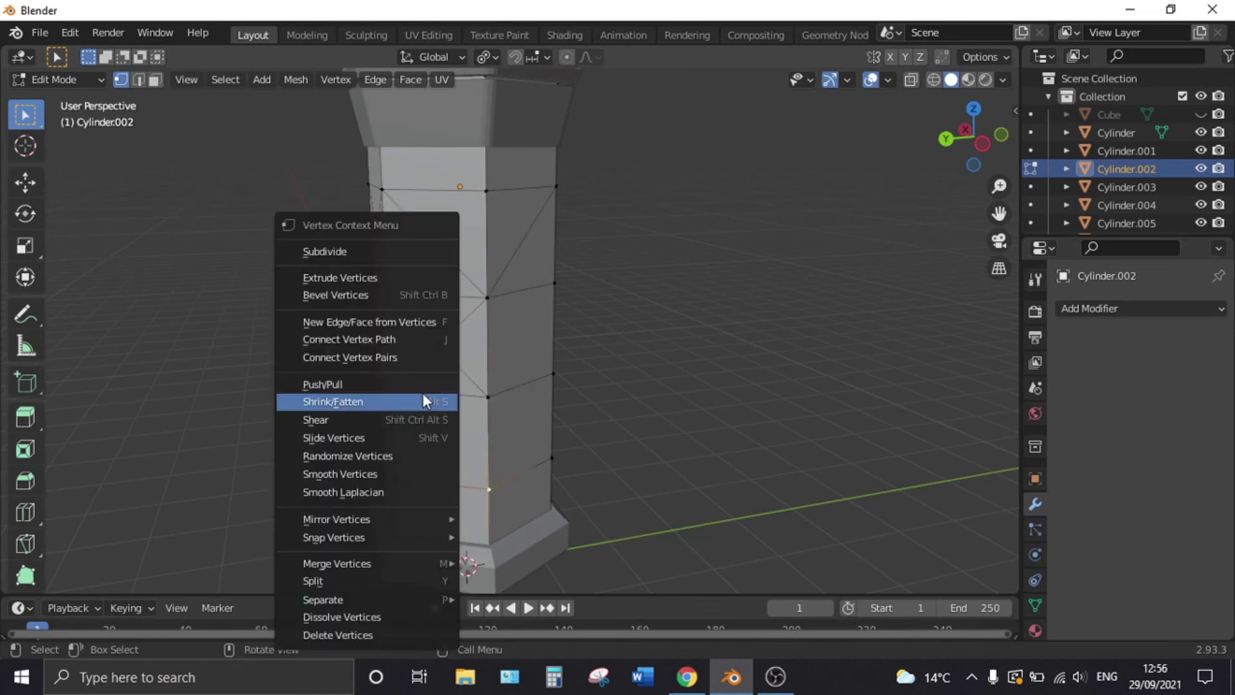
pyautogui.click(422, 394)
pyautogui.moveTo(422, 394)
pyautogui.mouseDown(button='middle')
pyautogui.moveTo(499, 397)
pyautogui.moveTo(510, 372)
pyautogui.mouseUp(button='middle')
pyautogui.rightClick(451, 360)
pyautogui.click(437, 339)
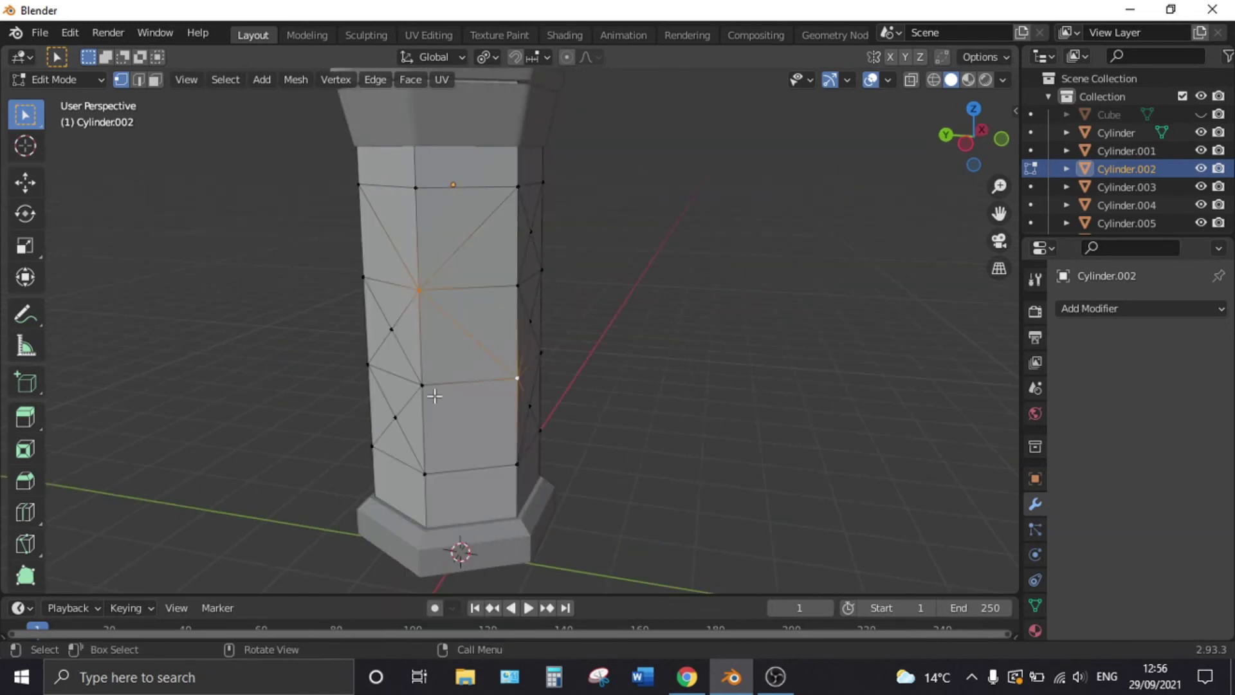
pyautogui.moveTo(433, 400); pyautogui.dragTo(443, 347, button='middle')
pyautogui.rightClick(444, 347)
pyautogui.press('Escape')
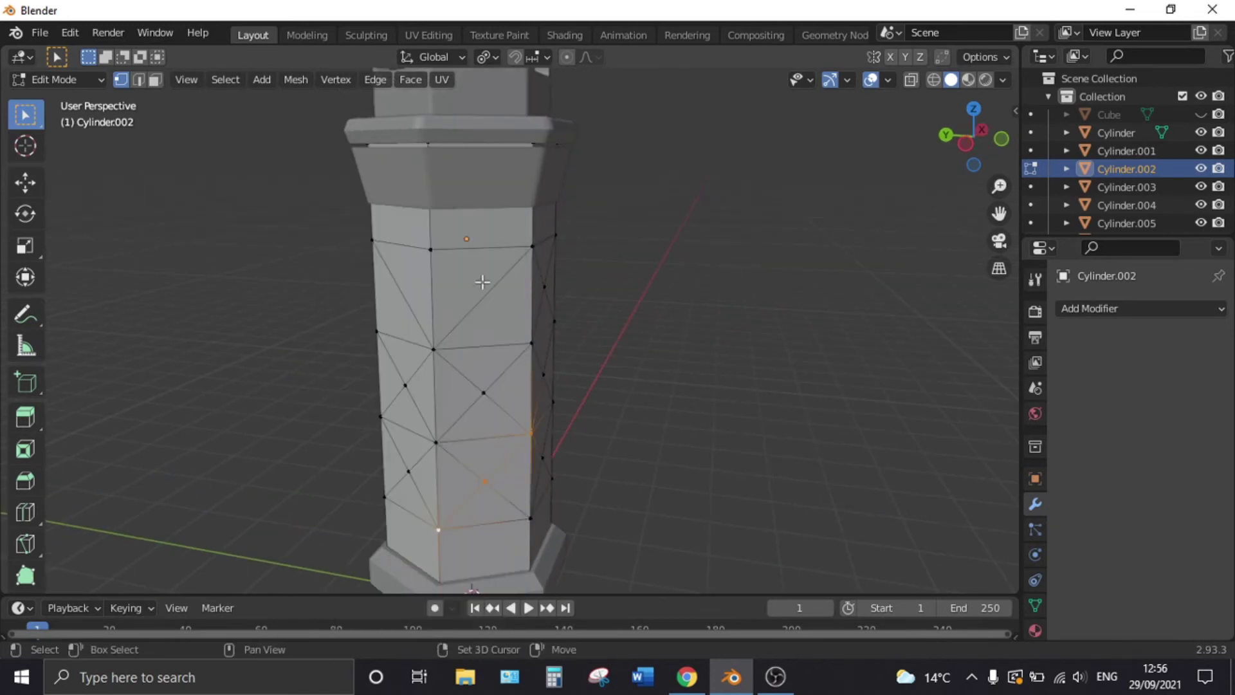
# Step: Cut the final diagonals to complete the X pattern across all three bands
pyautogui.rightClick(505, 356)
pyautogui.click(513, 355)
pyautogui.moveTo(458, 360); pyautogui.dragTo(502, 366, button='middle')
pyautogui.click(567, 318)
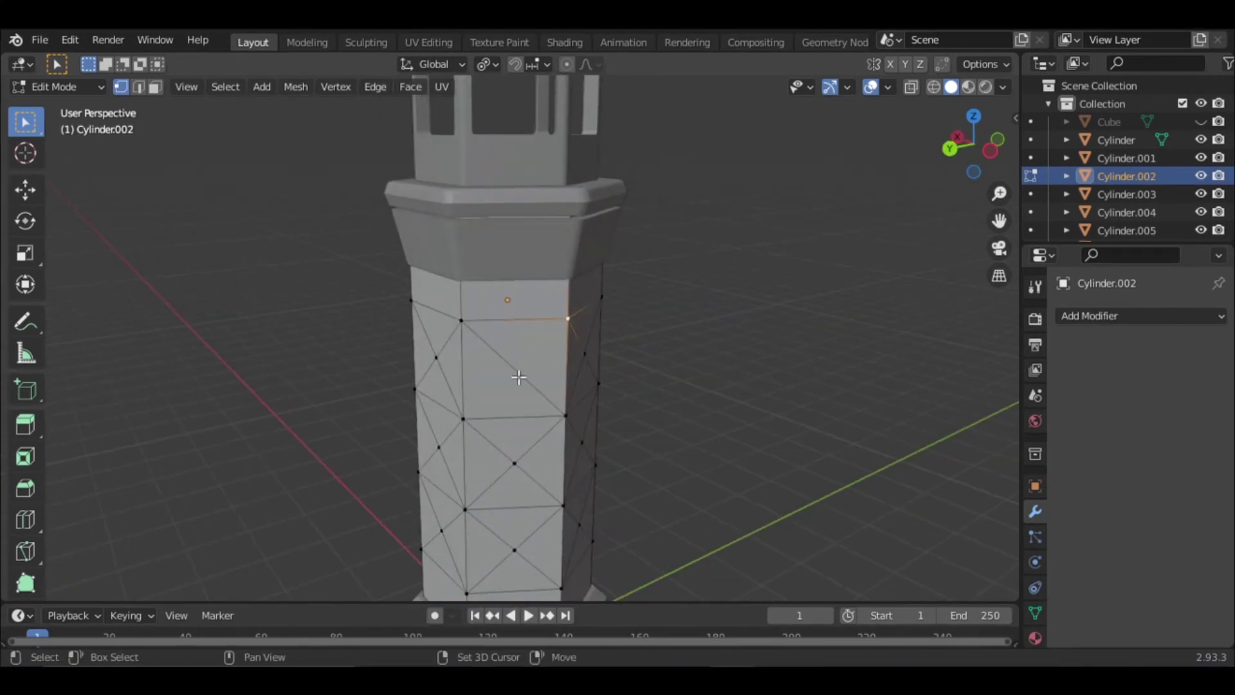
pyautogui.rightClick(503, 354)
pyautogui.click(503, 354)
pyautogui.scroll(-3, 503, 354)
pyautogui.moveTo(503, 353)
pyautogui.mouseDown(button='middle')
pyautogui.moveTo(262, 401)
pyautogui.moveTo(166, 369)
pyautogui.mouseUp(button='middle')
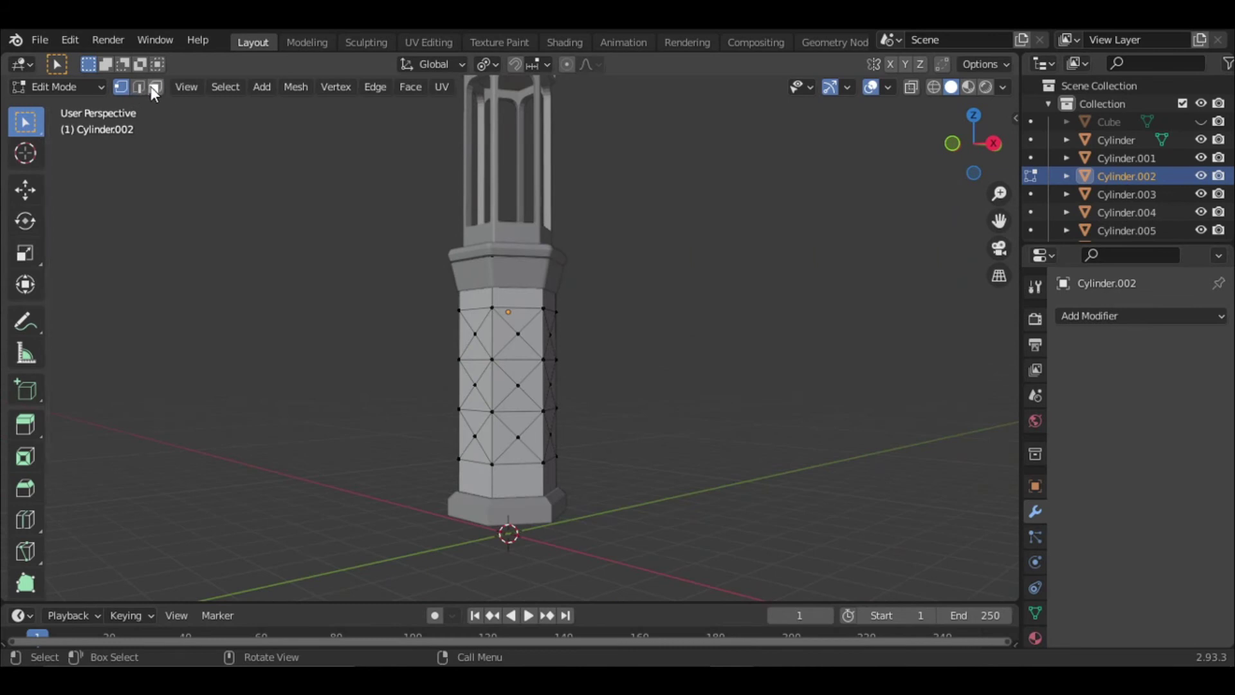
# Step: In Face mode with X-ray, box-select all faces of the column's middle section
pyautogui.click(153, 87)
pyautogui.scroll(3, 605, 389)
pyautogui.moveTo(605, 388); pyautogui.dragTo(562, 308, button='middle')
pyautogui.click(561, 317)
pyautogui.scroll(-1, 527, 313)
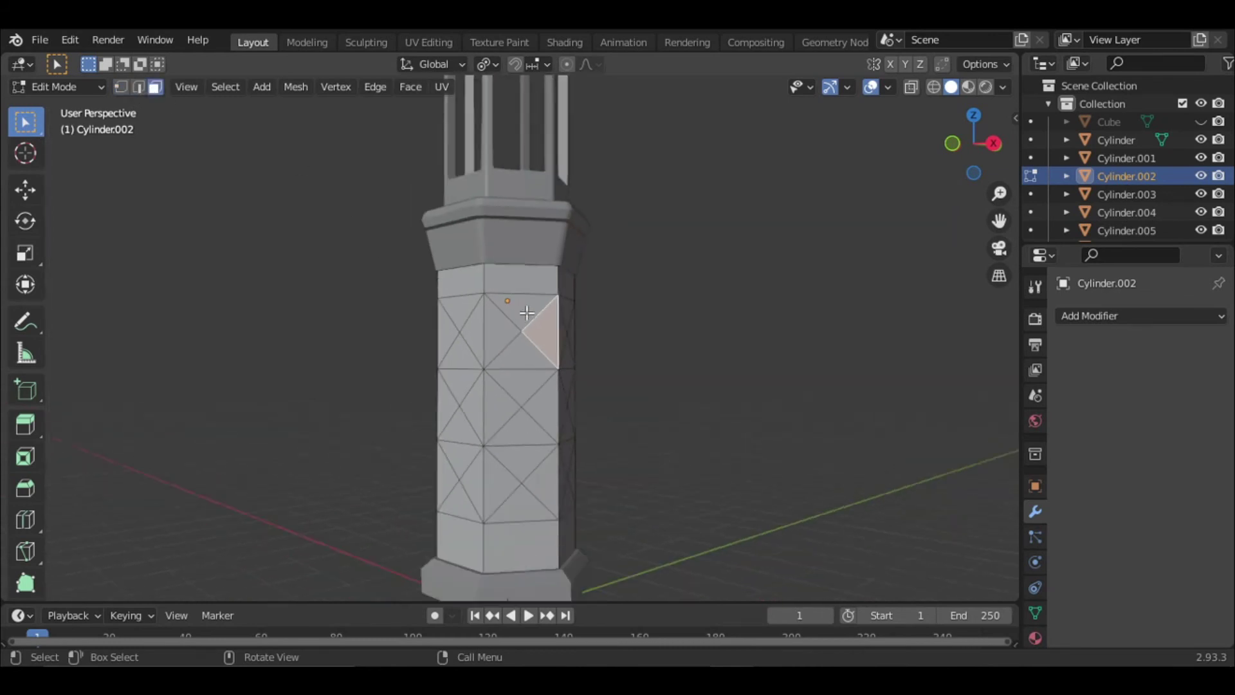
pyautogui.press('KP_1')
pyautogui.click(910, 88)
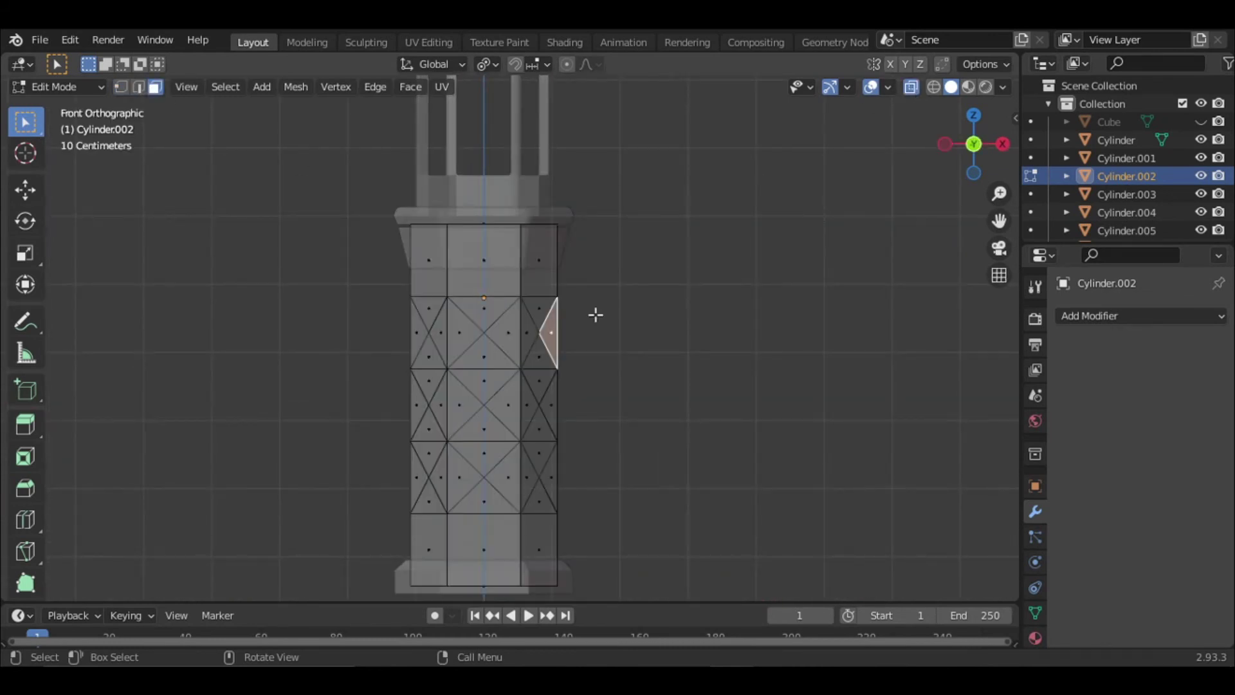
pyautogui.moveTo(595, 512); pyautogui.dragTo(318, 294)
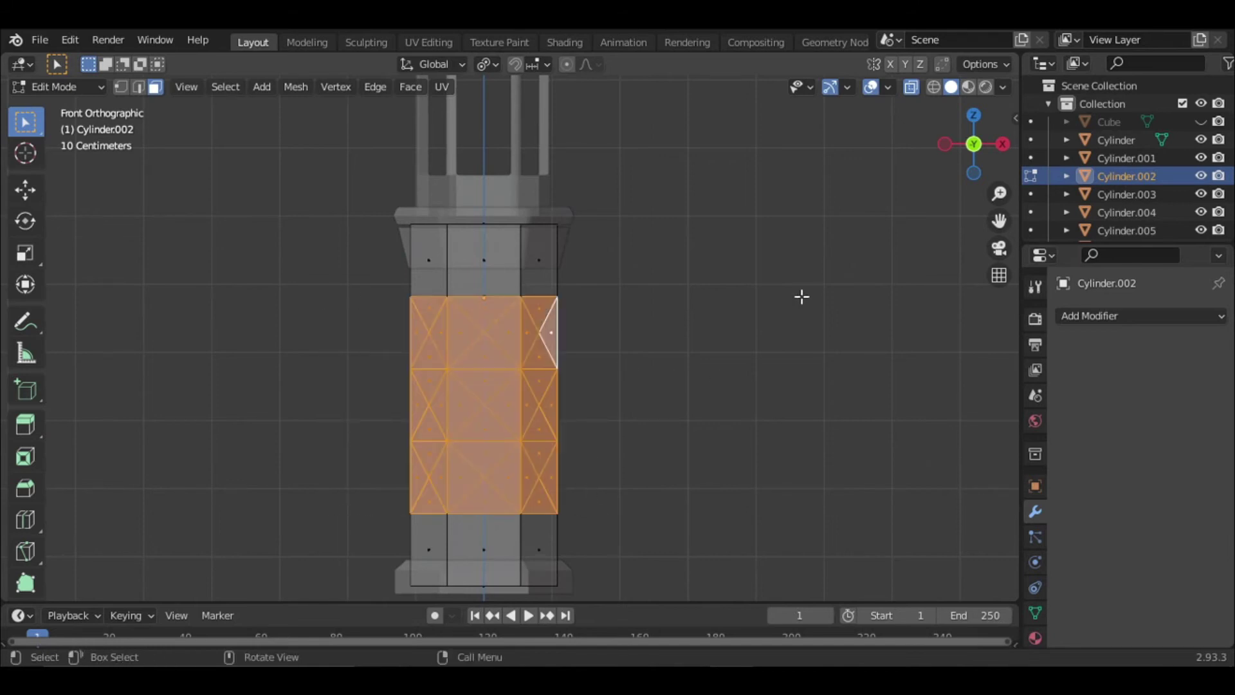
pyautogui.click(912, 86)
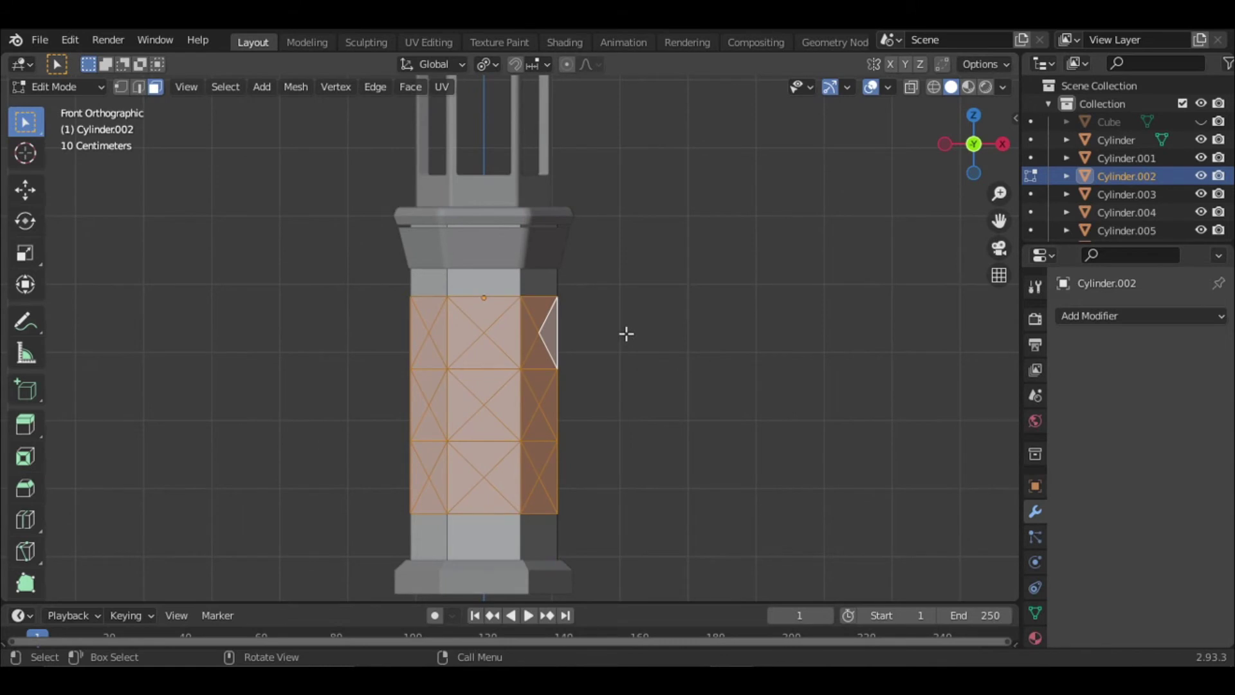
pyautogui.moveTo(680, 332)
pyautogui.mouseDown(button='middle')
pyautogui.moveTo(579, 380)
pyautogui.moveTo(570, 417)
pyautogui.moveTo(573, 303)
pyautogui.moveTo(605, 289)
pyautogui.mouseUp(button='middle')
pyautogui.scroll(1, 574, 419)
pyautogui.scroll(1, 570, 295)
pyautogui.scroll(1, 605, 289)
# Step: Inset the selected faces individually by 0.06361 m, extrude them inward, and review the result
pyautogui.press('i')
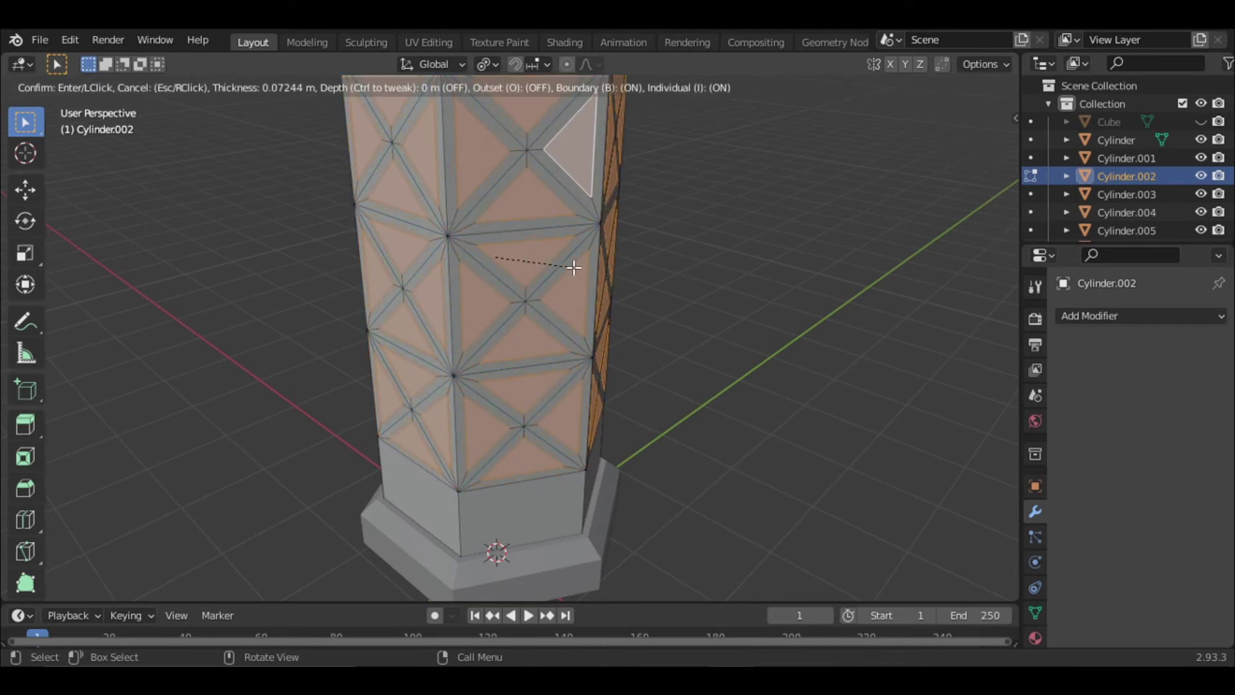
pyautogui.click(574, 269)
pyautogui.moveTo(574, 269)
pyautogui.mouseDown(button='middle')
pyautogui.moveTo(587, 297)
pyautogui.moveTo(540, 304)
pyautogui.mouseUp(button='middle')
pyautogui.scroll(3, 599, 330)
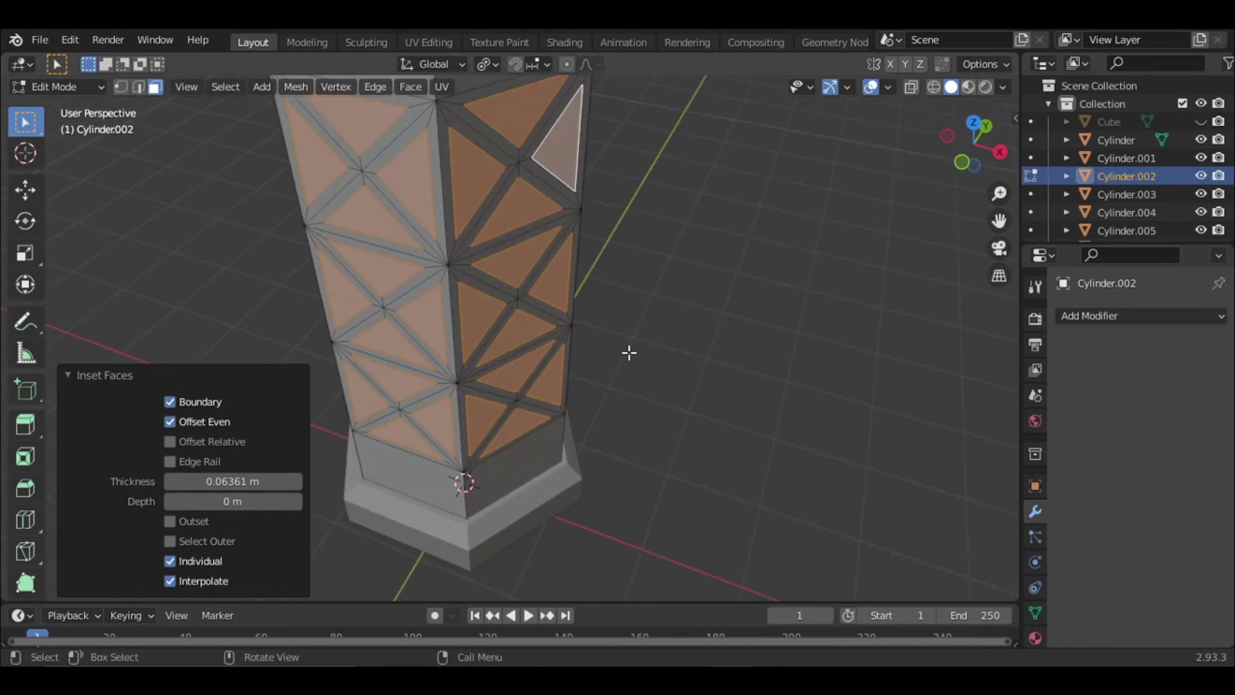
pyautogui.press('e')
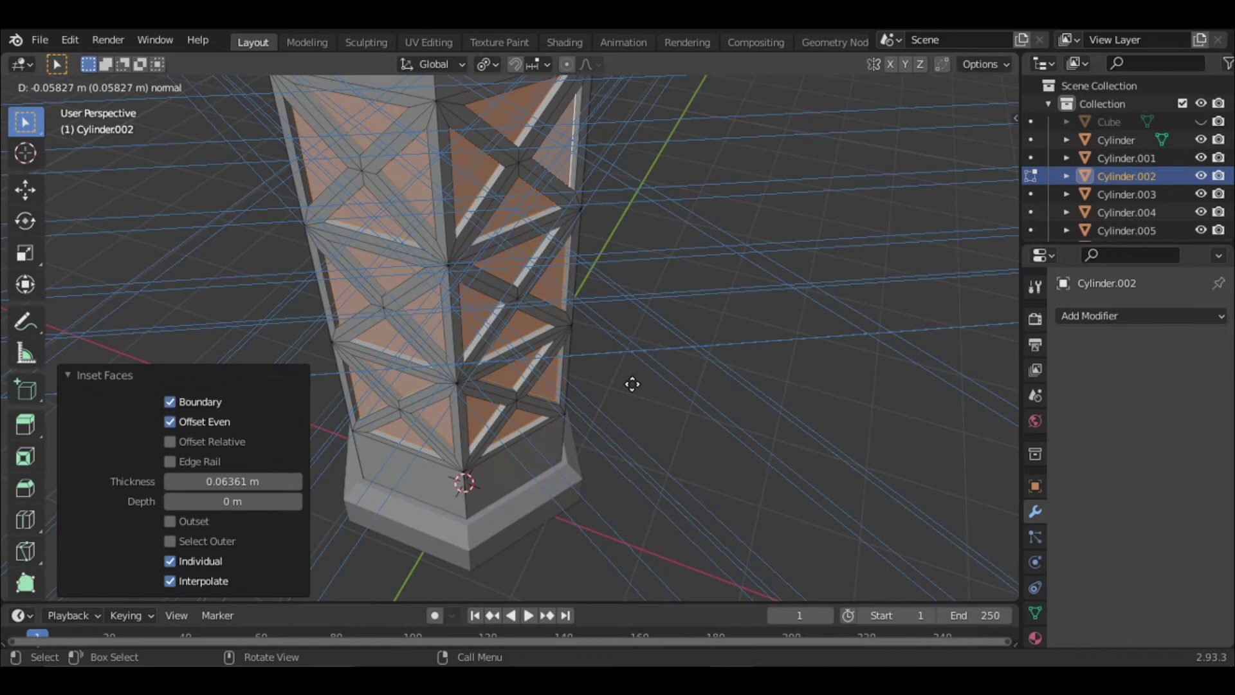
pyautogui.click(630, 384)
pyautogui.scroll(-3, 719, 369)
pyautogui.moveTo(719, 369)
pyautogui.mouseDown(button='middle')
pyautogui.moveTo(778, 354)
pyautogui.moveTo(638, 325)
pyautogui.moveTo(789, 322)
pyautogui.moveTo(551, 415)
pyautogui.mouseUp(button='middle')
pyautogui.press('Tab')
pyautogui.press('Tab')
pyautogui.press('KP_5')
# Step: In front view, add one slid loop cut and then three even loop cuts to the band above the base
pyautogui.press('KP_1')
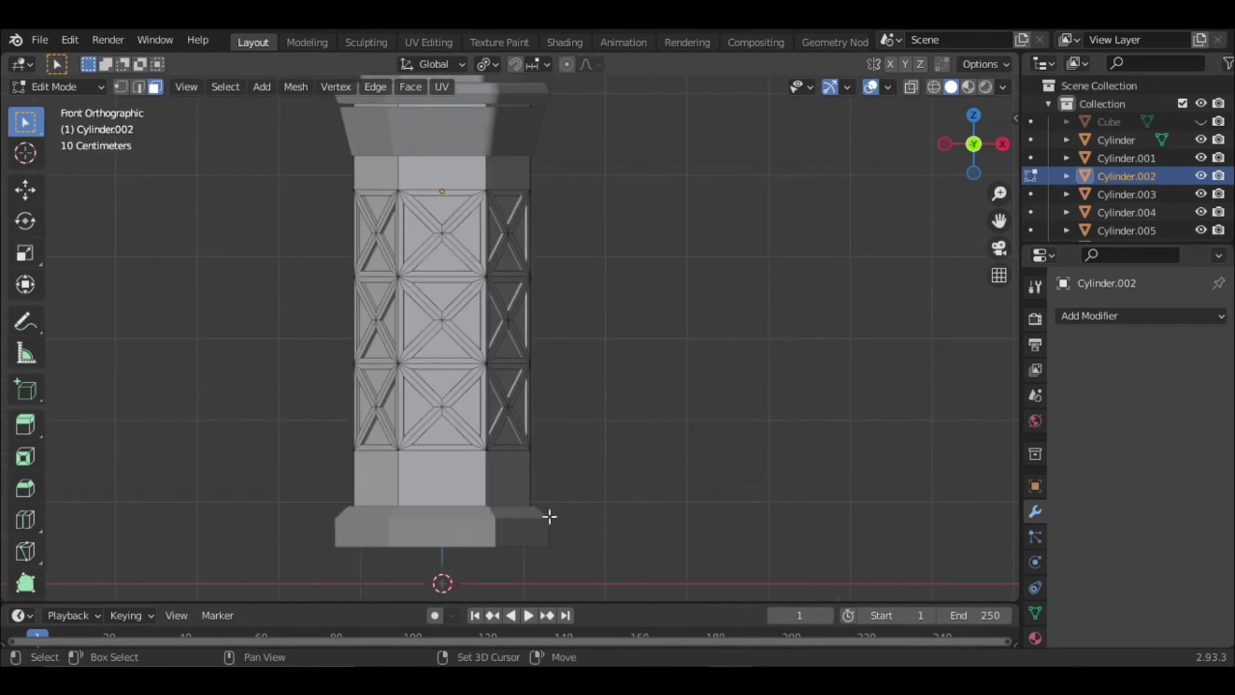
pyautogui.scroll(3, 543, 359)
pyautogui.scroll(2, 584, 355)
pyautogui.hotkey('ctrl', 'r')
pyautogui.click(590, 357)
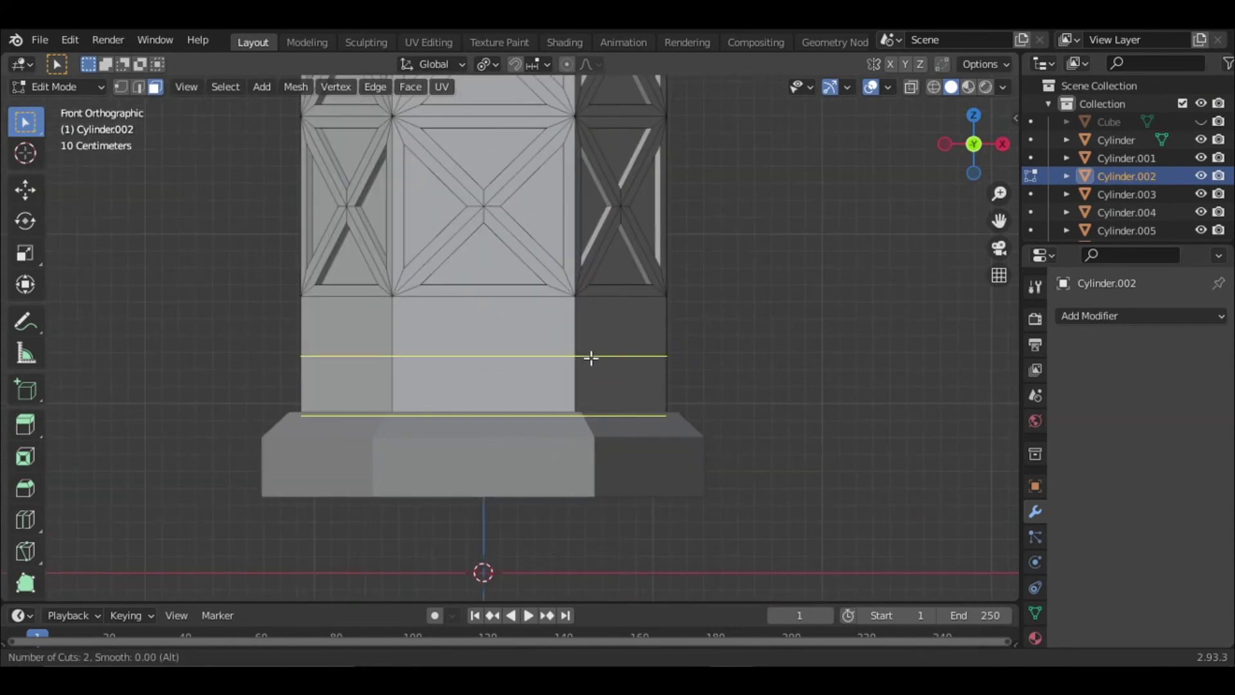
pyautogui.click(590, 357)
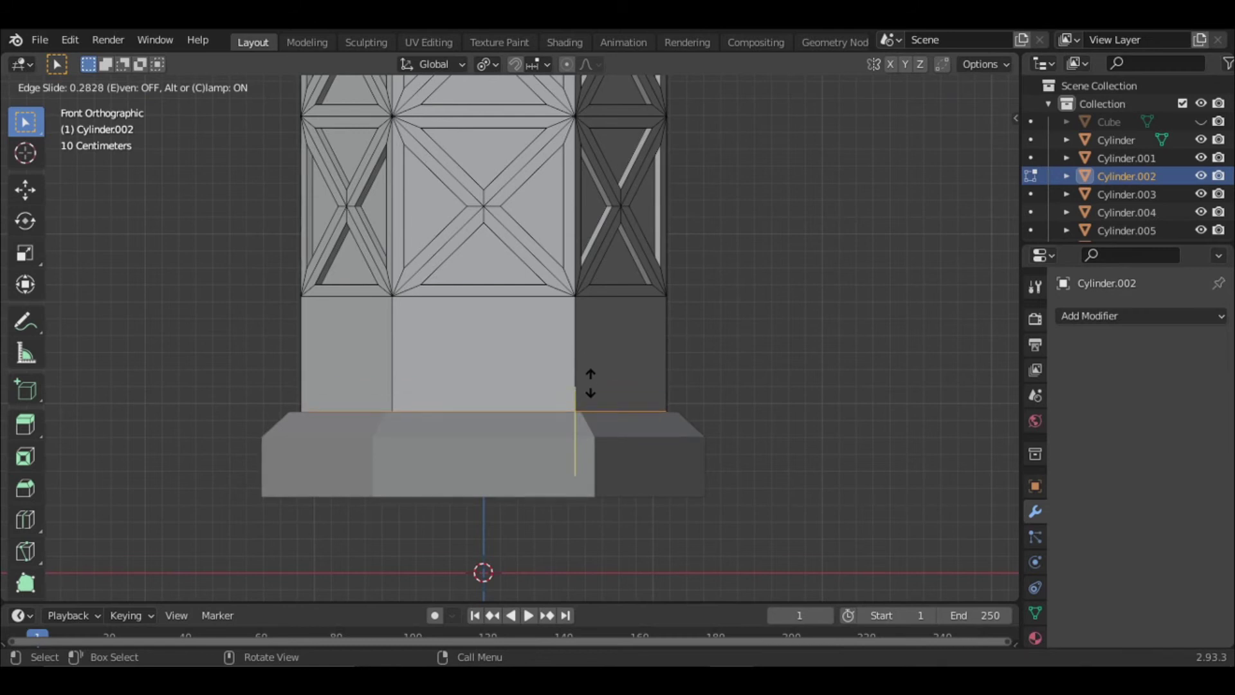
pyautogui.click(590, 386)
pyautogui.hotkey('ctrl', 'r')
pyautogui.scroll(1, 608, 358)
pyautogui.scroll(1, 608, 357)
pyautogui.click(609, 357)
pyautogui.scroll(-5, 620, 287)
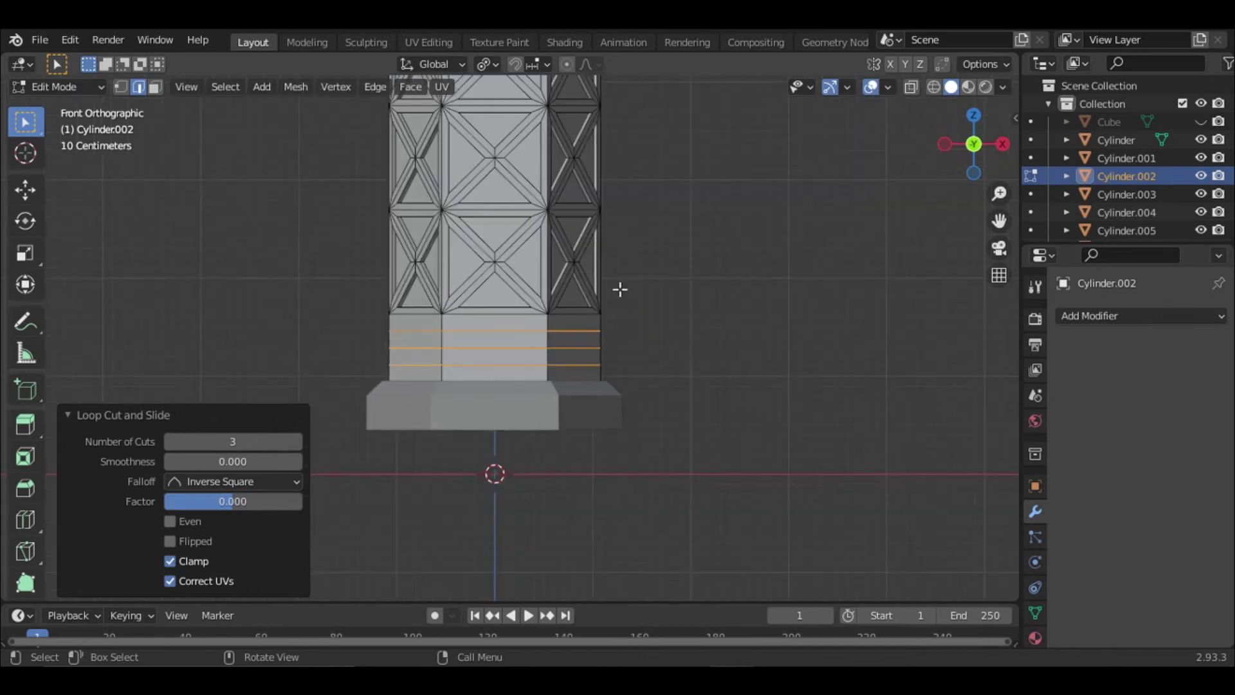
pyautogui.scroll(2, 613, 283)
# Step: Add one slid loop cut and then two even loop cuts to the band below the capital
pyautogui.keyDown('shift'); pyautogui.moveTo(614, 283); pyautogui.dragTo(608, 298, button='middle'); pyautogui.keyUp('shift')
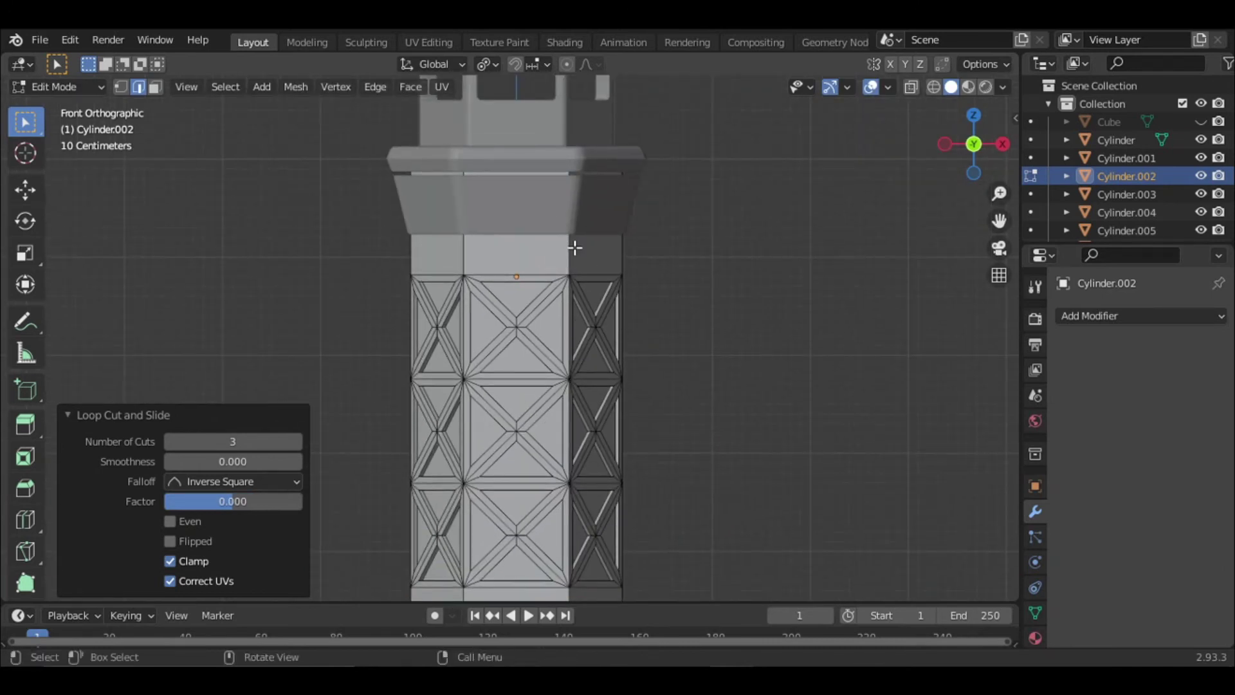
pyautogui.scroll(4, 574, 247)
pyautogui.hotkey('ctrl', 'r')
pyautogui.click(655, 165)
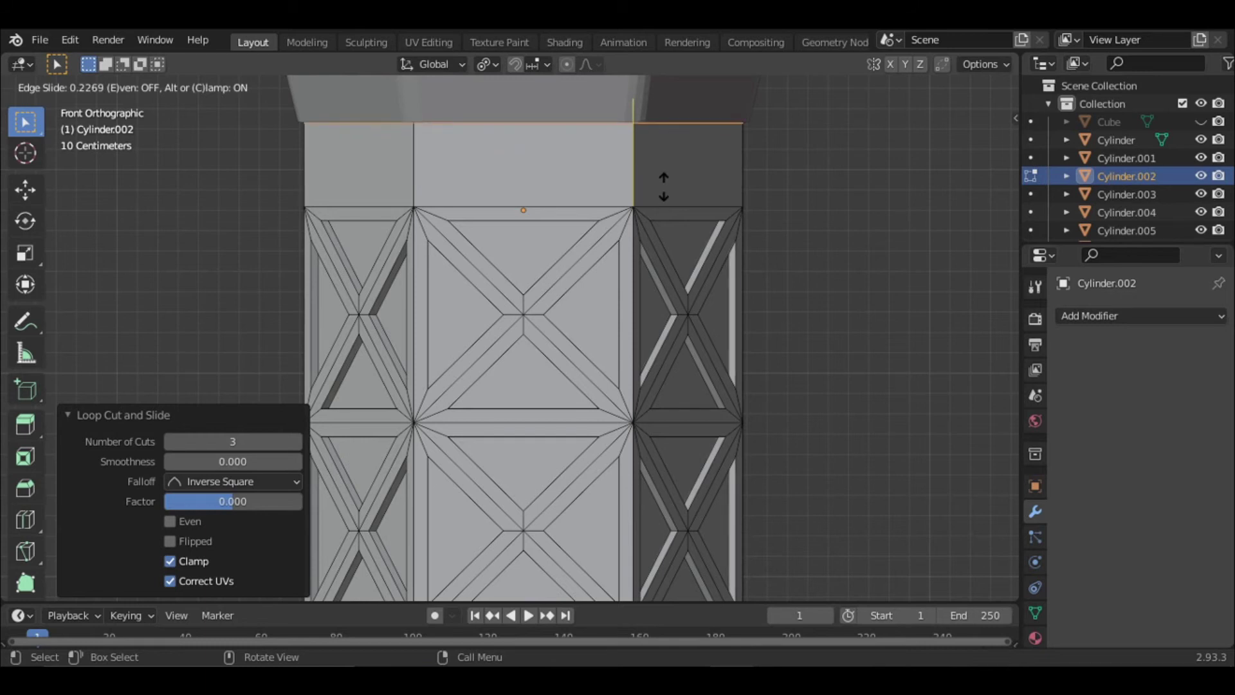
pyautogui.click(664, 186)
pyautogui.hotkey('ctrl', 'r')
pyautogui.scroll(1, 661, 166)
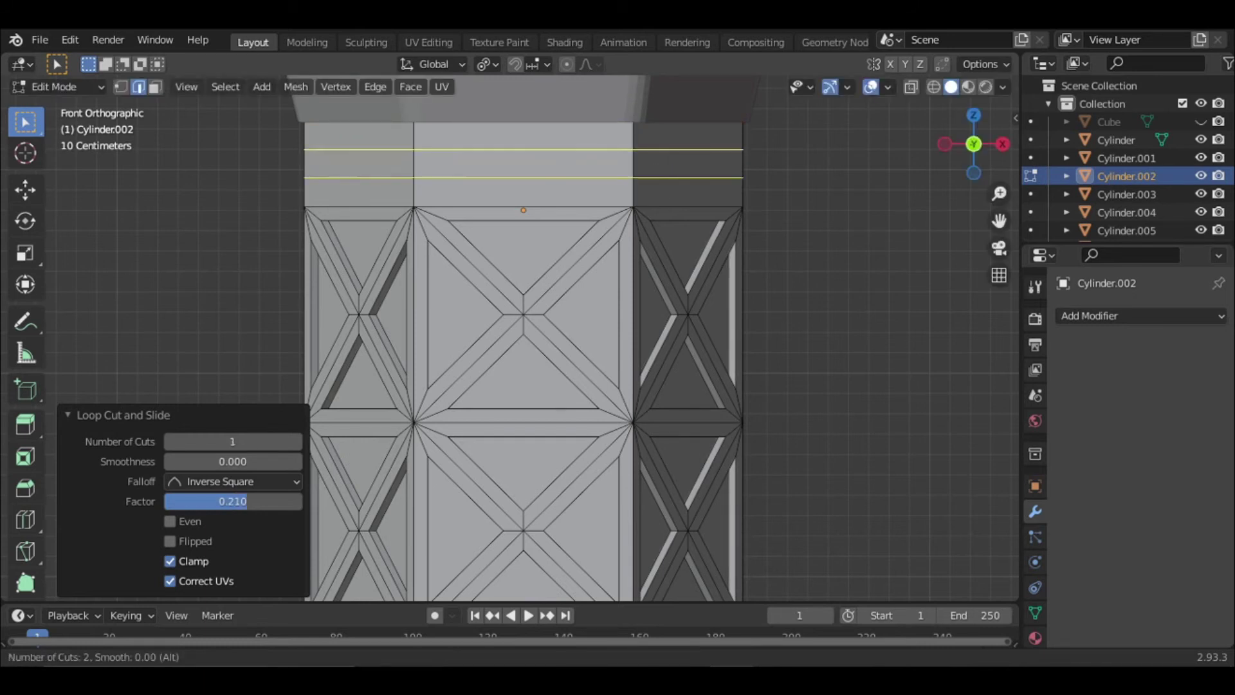
pyautogui.click(662, 167)
pyautogui.rightClick(662, 168)
# Step: In face select mode, select two adjacent face rings near the base
pyautogui.click(155, 86)
pyautogui.scroll(-3, 524, 289)
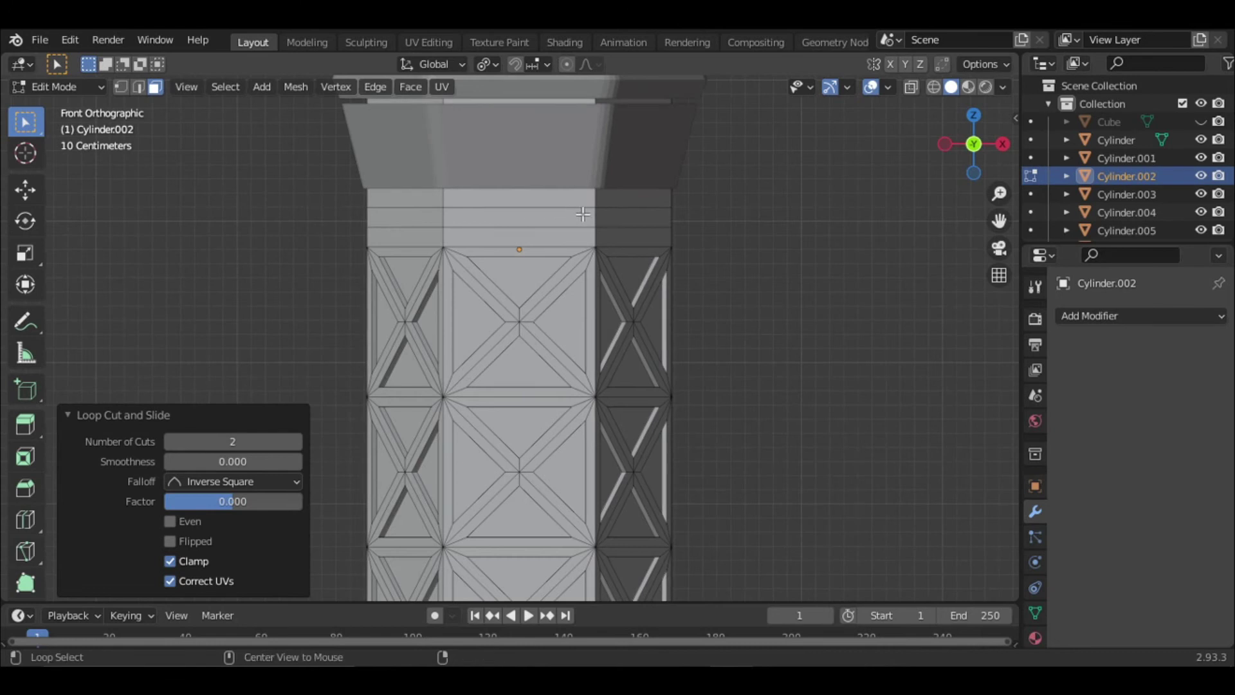
pyautogui.keyDown('alt'); pyautogui.click(588, 216); pyautogui.keyUp('alt')
pyautogui.scroll(-1, 607, 201)
pyautogui.keyDown('shift'); pyautogui.scroll(-5, 608, 200); pyautogui.keyUp('shift')
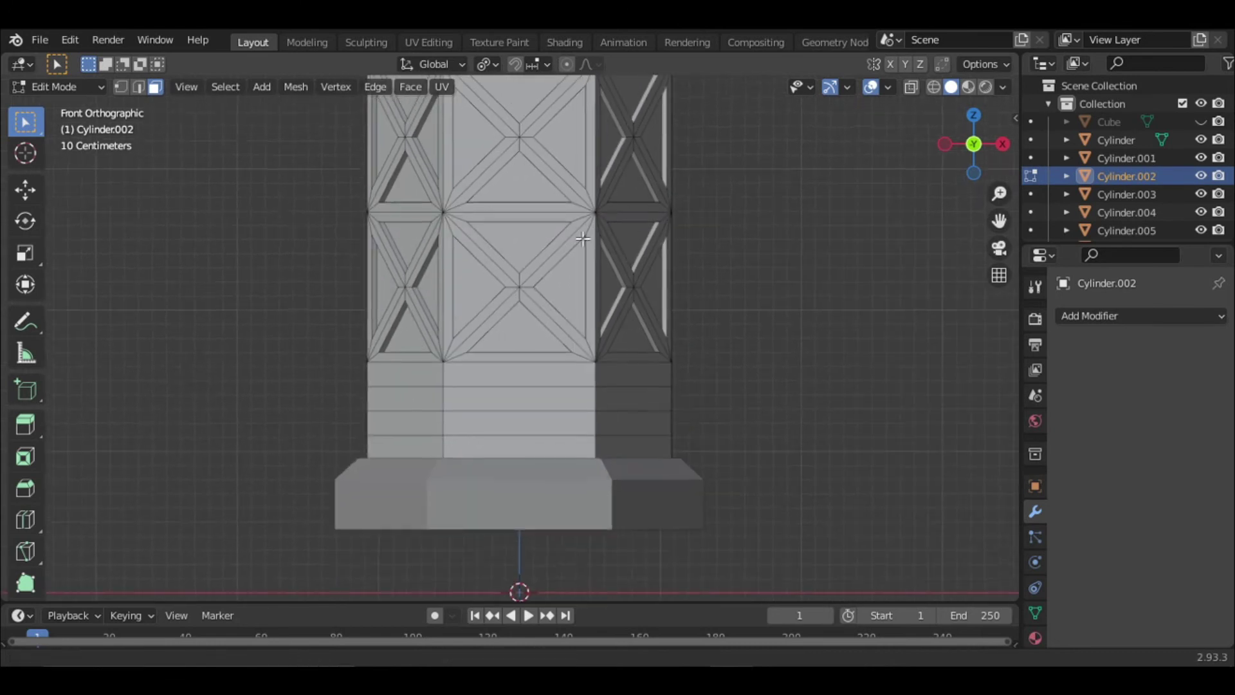
pyautogui.keyDown('alt'); pyautogui.click(597, 418); pyautogui.keyUp('alt')
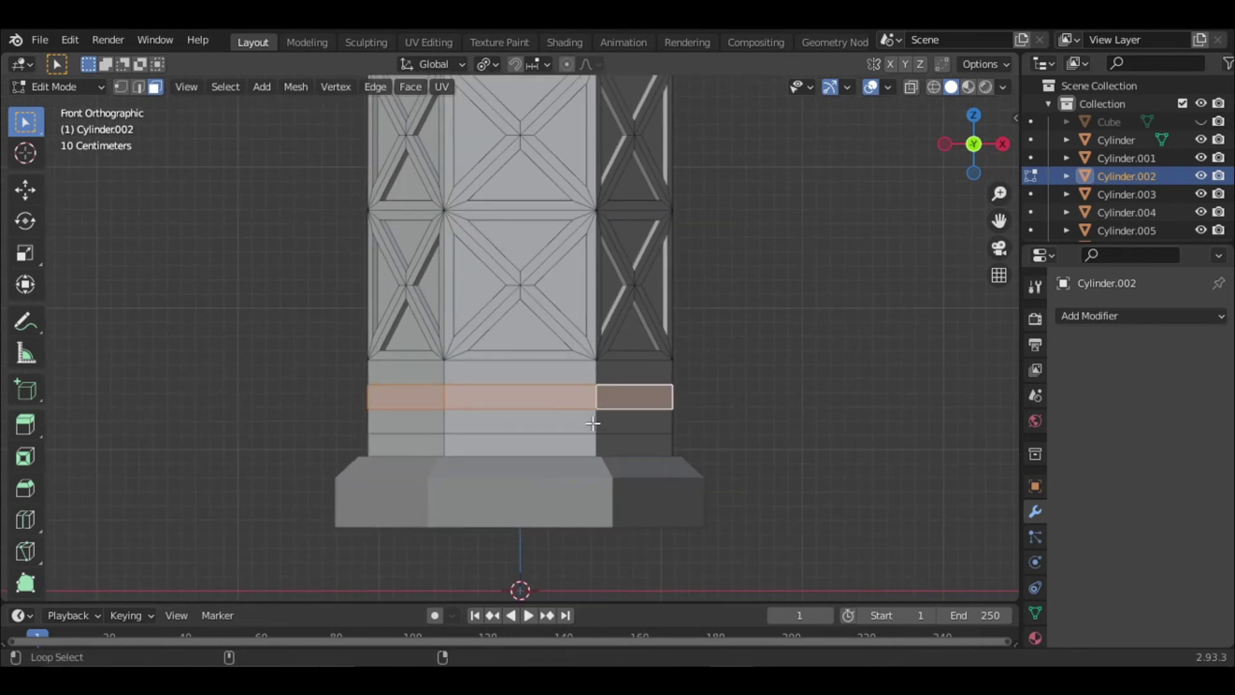
pyautogui.keyDown('alt'); pyautogui.keyDown('shift'); pyautogui.click(593, 422); pyautogui.keyUp('shift'); pyautogui.keyUp('alt')
pyautogui.scroll(2, 629, 423)
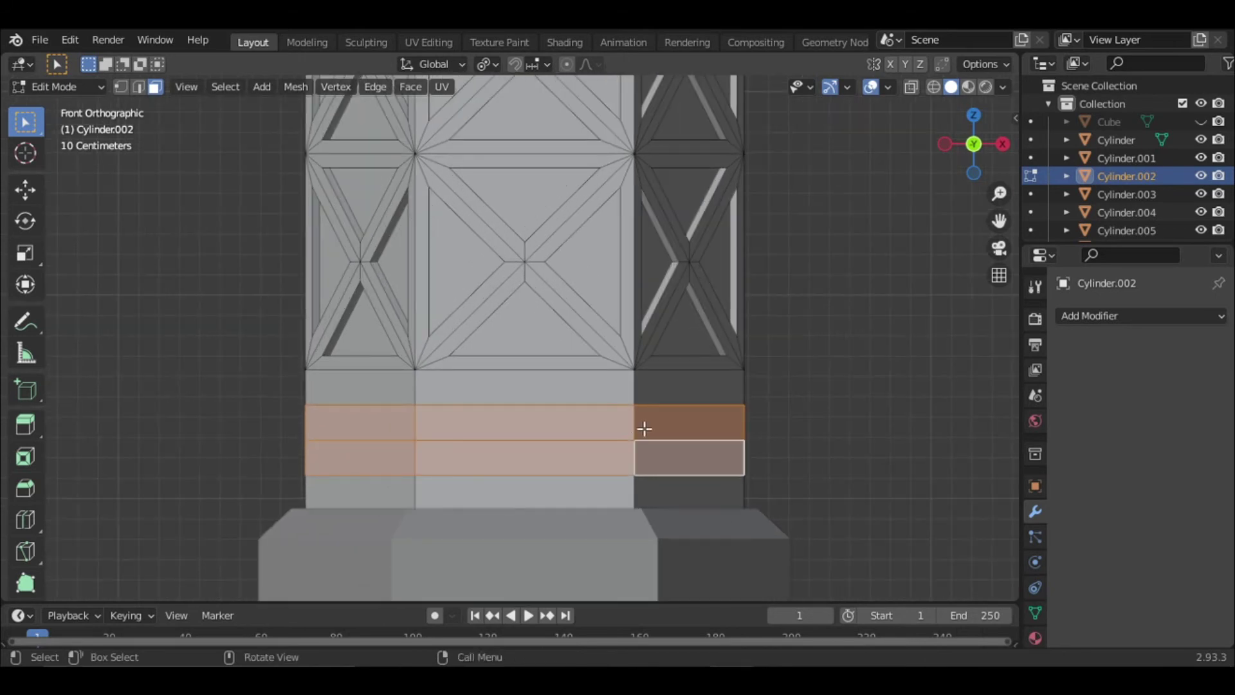
pyautogui.scroll(1, 772, 470)
# Step: Inset the selected face rings individually and extrude them inward about -0.036 m
pyautogui.press('i')
pyautogui.press('i')
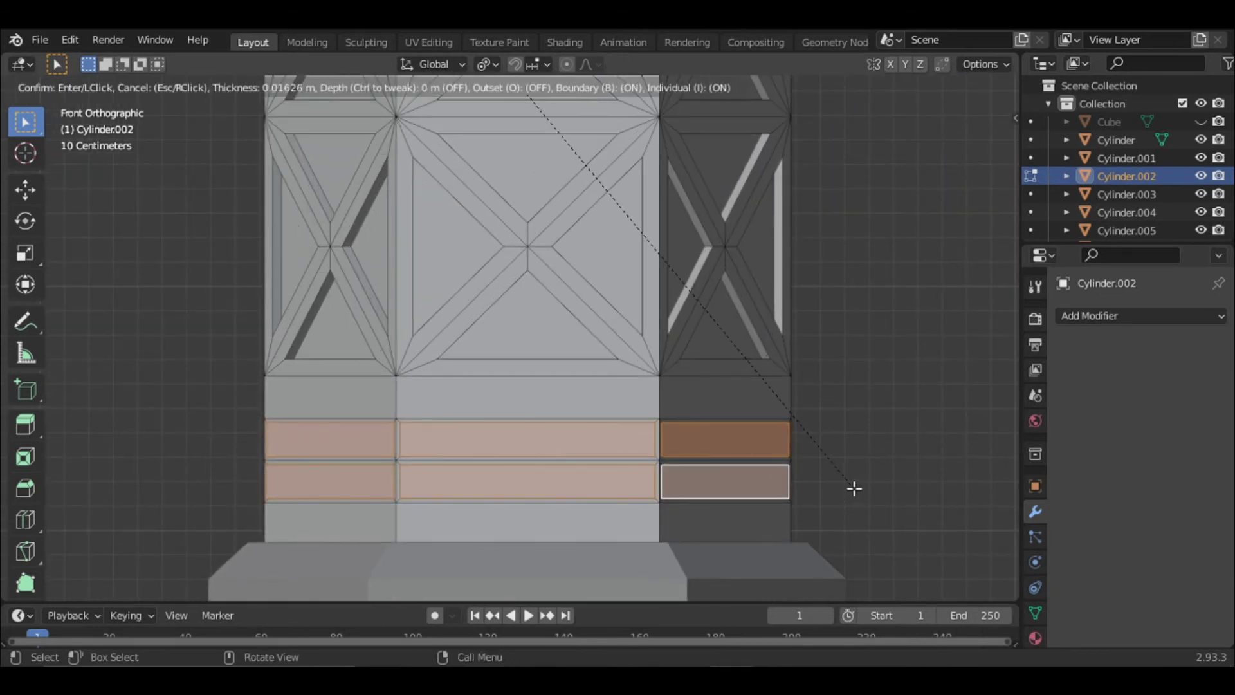
pyautogui.click(847, 487)
pyautogui.moveTo(848, 486); pyautogui.dragTo(642, 444, button='middle')
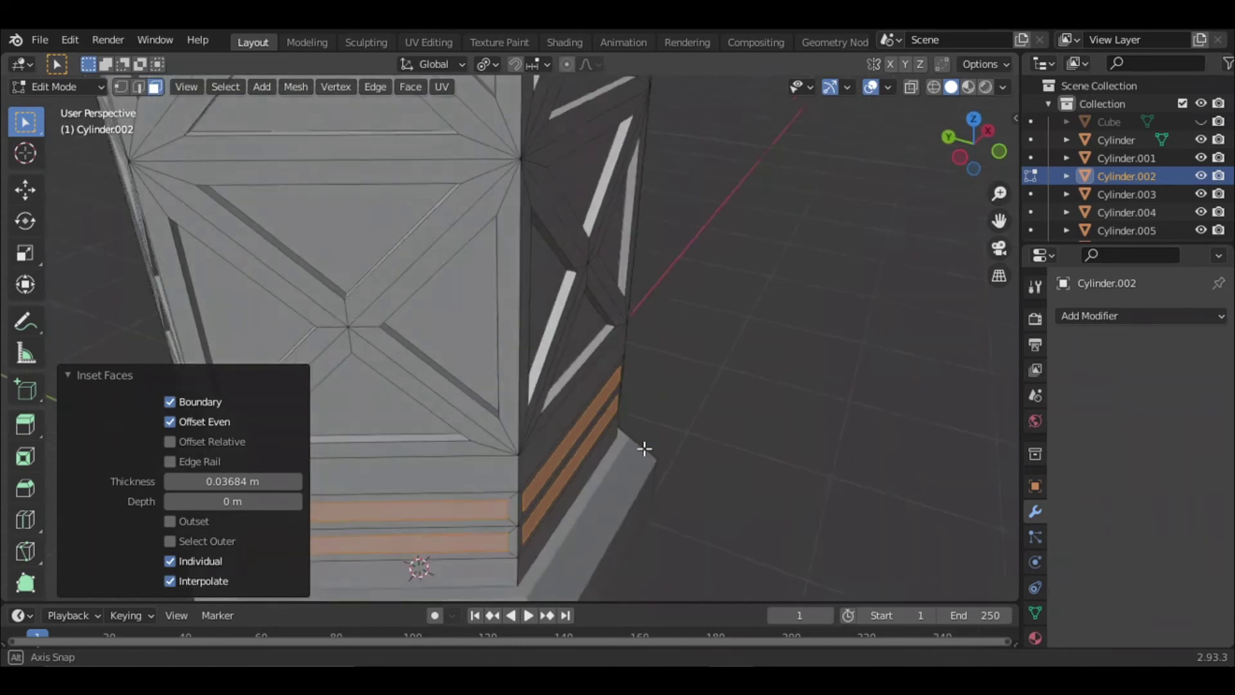
pyautogui.press('e')
pyautogui.click(718, 524)
pyautogui.scroll(-3, 718, 522)
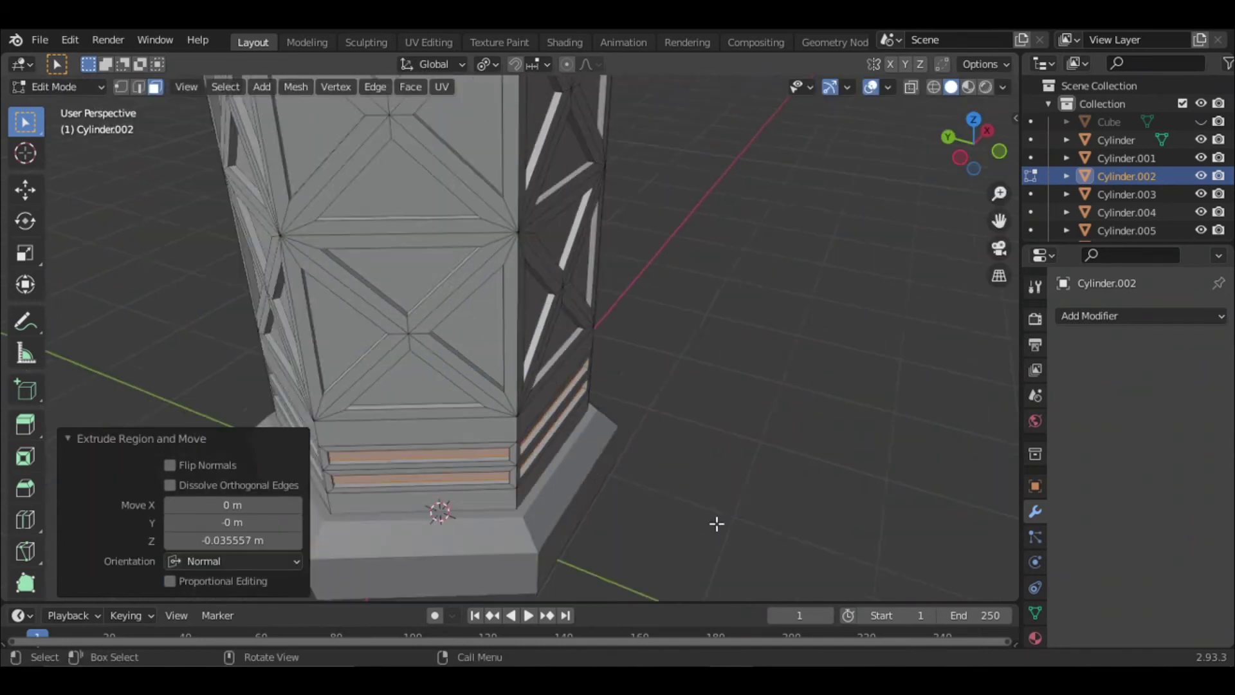
pyautogui.scroll(-2, 777, 447)
# Step: Return to Object Mode and orbit out to view the whole tower
pyautogui.press('Tab')
pyautogui.moveTo(776, 438)
pyautogui.mouseDown(button='middle')
pyautogui.moveTo(502, 364)
pyautogui.moveTo(651, 338)
pyautogui.moveTo(557, 325)
pyautogui.moveTo(657, 319)
pyautogui.mouseUp(button='middle')
pyautogui.scroll(-3, 502, 365)
pyautogui.scroll(-2, 468, 357)
pyautogui.scroll(2, 599, 264)
pyautogui.scroll(2, 600, 261)
pyautogui.scroll(2, 595, 395)
pyautogui.scroll(2, 588, 351)
# Step: Edit Cylinder.002 in edge select mode, framing the panel's X-brace junction
pyautogui.click(552, 288)
pyautogui.press('Tab')
pyautogui.scroll(2, 610, 310)
pyautogui.click(139, 87)
pyautogui.scroll(3, 521, 361)
pyautogui.moveTo(521, 362); pyautogui.dragTo(592, 286, button='middle')
pyautogui.moveTo(557, 228)
pyautogui.mouseDown(button='middle')
pyautogui.moveTo(590, 228)
pyautogui.moveTo(543, 289)
pyautogui.mouseUp(button='middle')
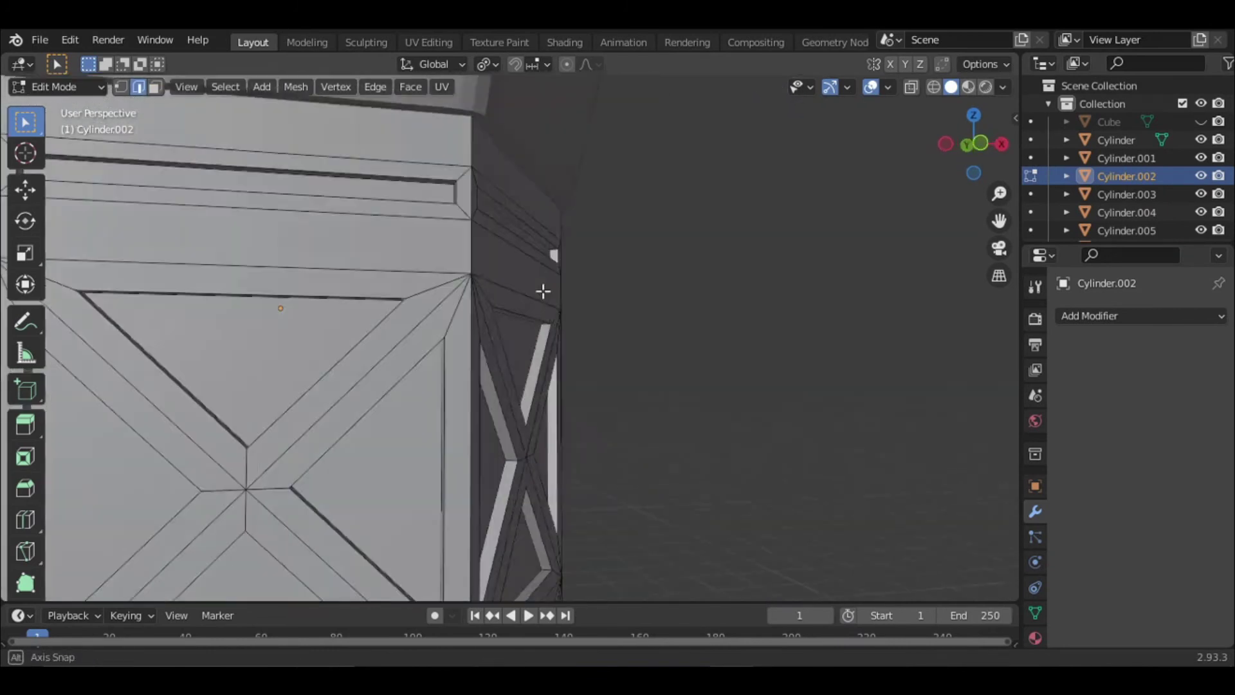
pyautogui.scroll(2, 542, 289)
# Step: In front view, bevel the selected X-lattice junction edges with 3 segments, then exit to Object Mode
pyautogui.moveTo(232, 229)
pyautogui.mouseDown(button='middle')
pyautogui.moveTo(543, 412)
pyautogui.moveTo(604, 506)
pyautogui.moveTo(643, 643)
pyautogui.mouseUp(button='middle')
pyautogui.press('KP_1')
pyautogui.scroll(2, 702, 370)
pyautogui.hotkey('ctrl', 'b')
pyautogui.scroll(-1, 702, 371)
pyautogui.scroll(-1, 702, 371)
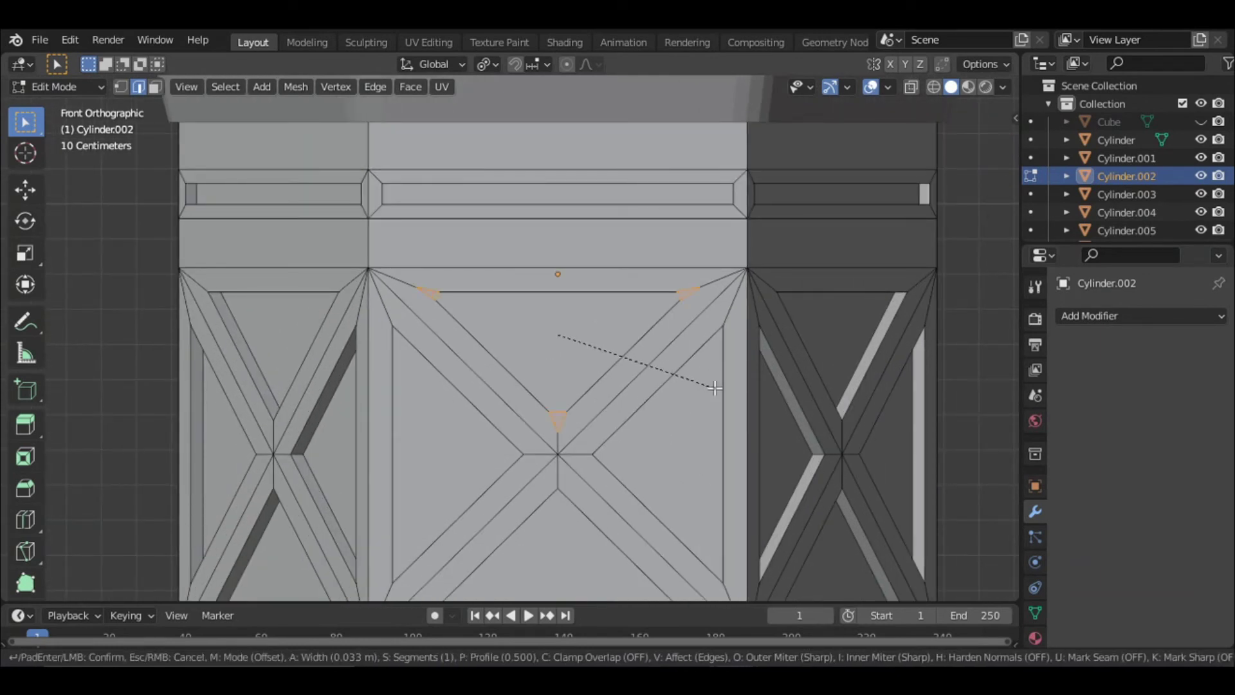
pyautogui.scroll(1, 714, 388)
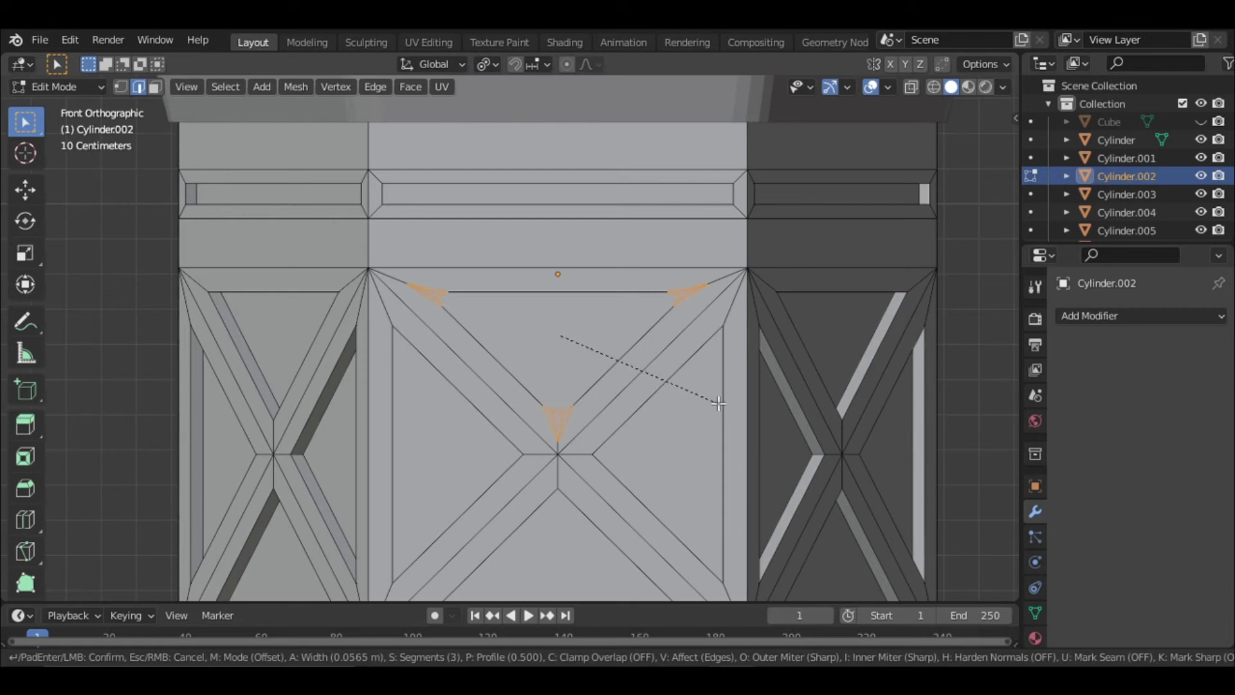
pyautogui.click(714, 402)
pyautogui.scroll(-3, 771, 386)
pyautogui.press('Tab')
pyautogui.scroll(2, 648, 360)
pyautogui.moveTo(648, 360)
pyautogui.mouseDown(button='middle')
pyautogui.moveTo(729, 381)
pyautogui.moveTo(723, 392)
pyautogui.moveTo(822, 366)
pyautogui.moveTo(634, 364)
pyautogui.moveTo(570, 326)
pyautogui.moveTo(746, 251)
pyautogui.mouseUp(button='middle')
# Step: Edit Cylinder.002 in vertex select mode from the front view
pyautogui.click(570, 325)
pyautogui.press('Tab')
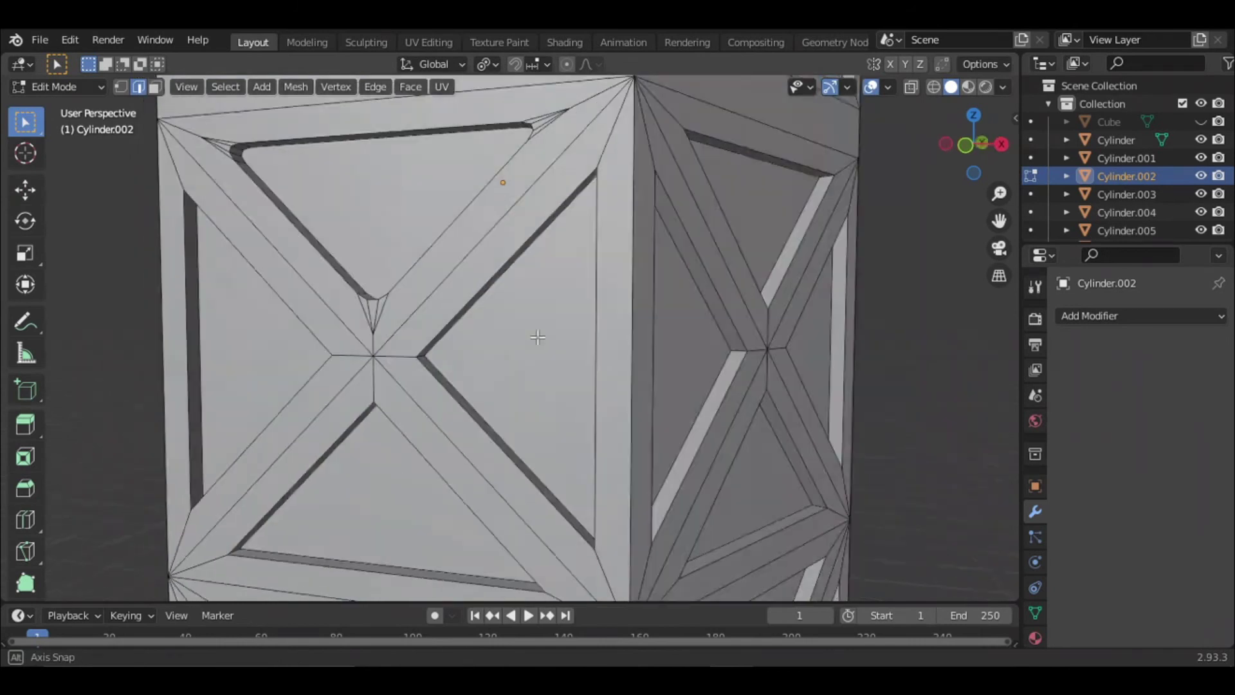
pyautogui.press('KP_1')
pyautogui.click(122, 85)
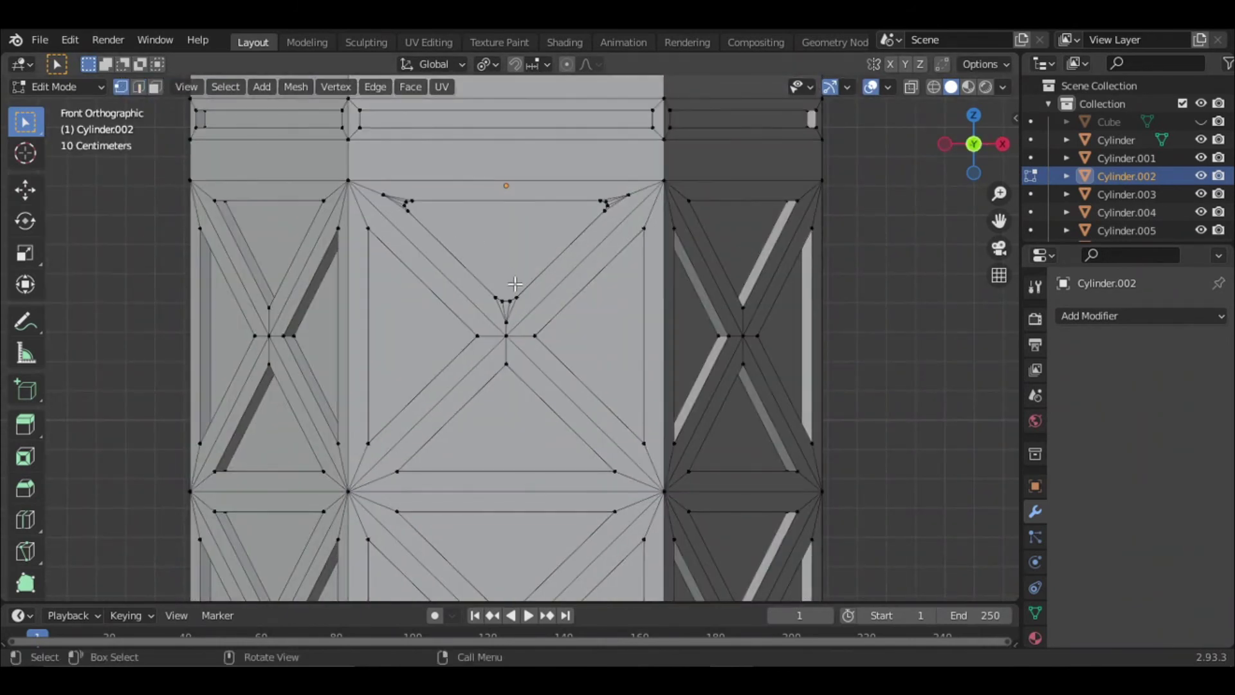
pyautogui.scroll(2, 578, 289)
# Step: With X-ray on, circle-select the three vertices of the right lattice triangle
pyautogui.click(911, 87)
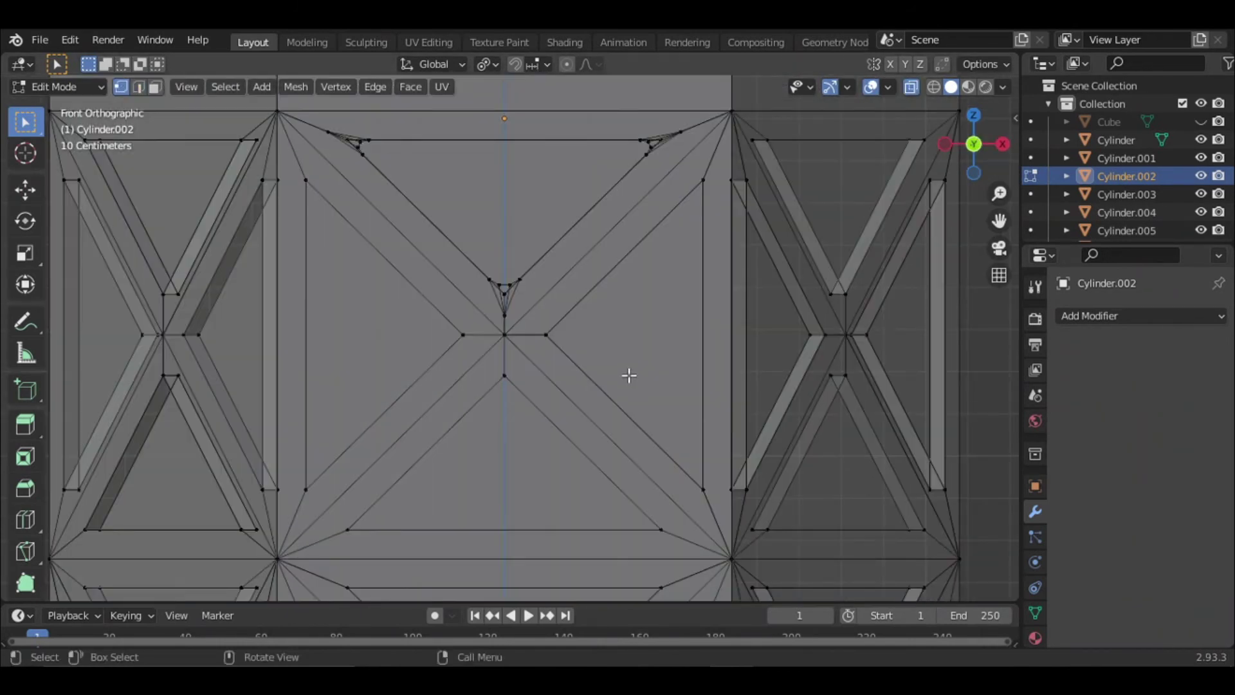
pyautogui.press('c')
pyautogui.moveTo(566, 339); pyautogui.dragTo(614, 306)
pyautogui.moveTo(700, 186); pyautogui.dragTo(687, 349)
pyautogui.moveTo(694, 477); pyautogui.dragTo(646, 449)
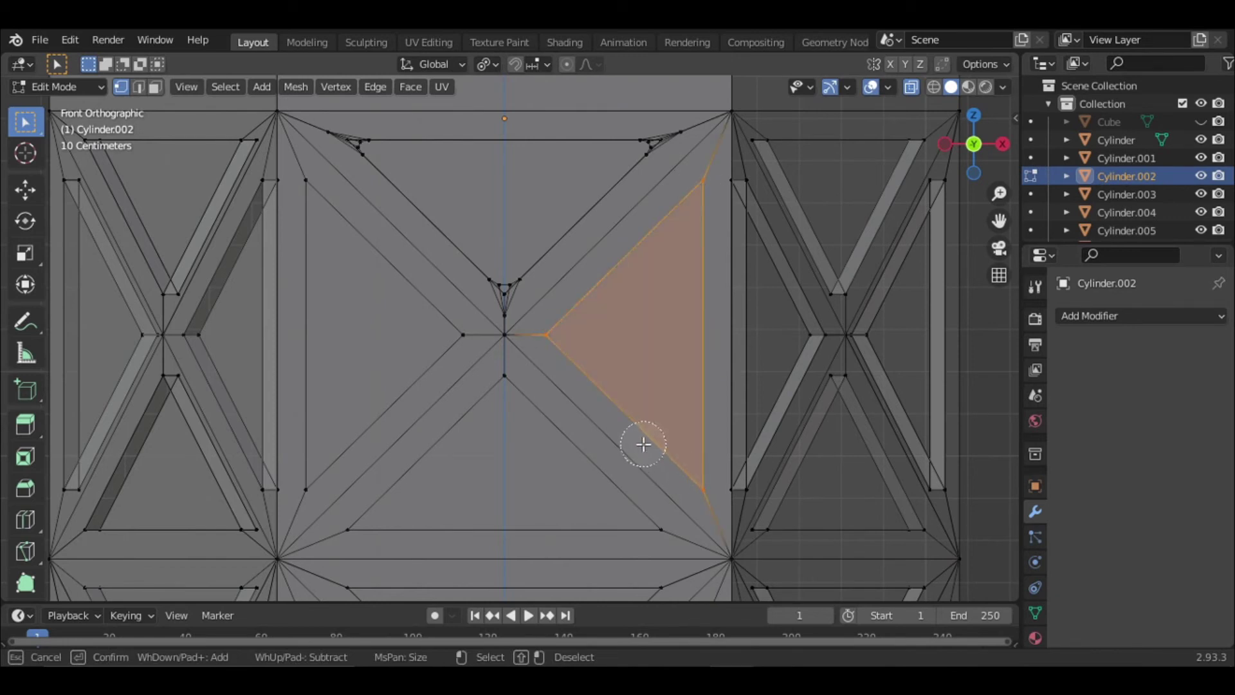
pyautogui.press('Escape')
pyautogui.click(911, 87)
pyautogui.scroll(-1, 717, 299)
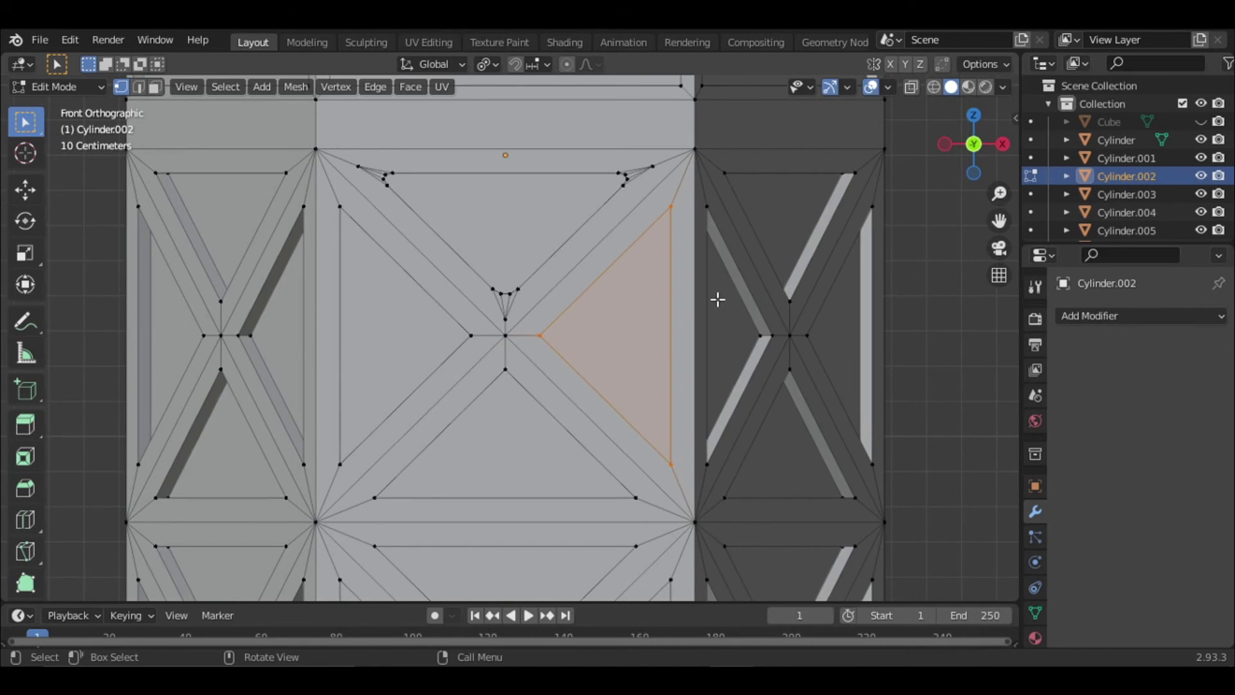
pyautogui.moveTo(717, 299); pyautogui.dragTo(590, 311, button='middle')
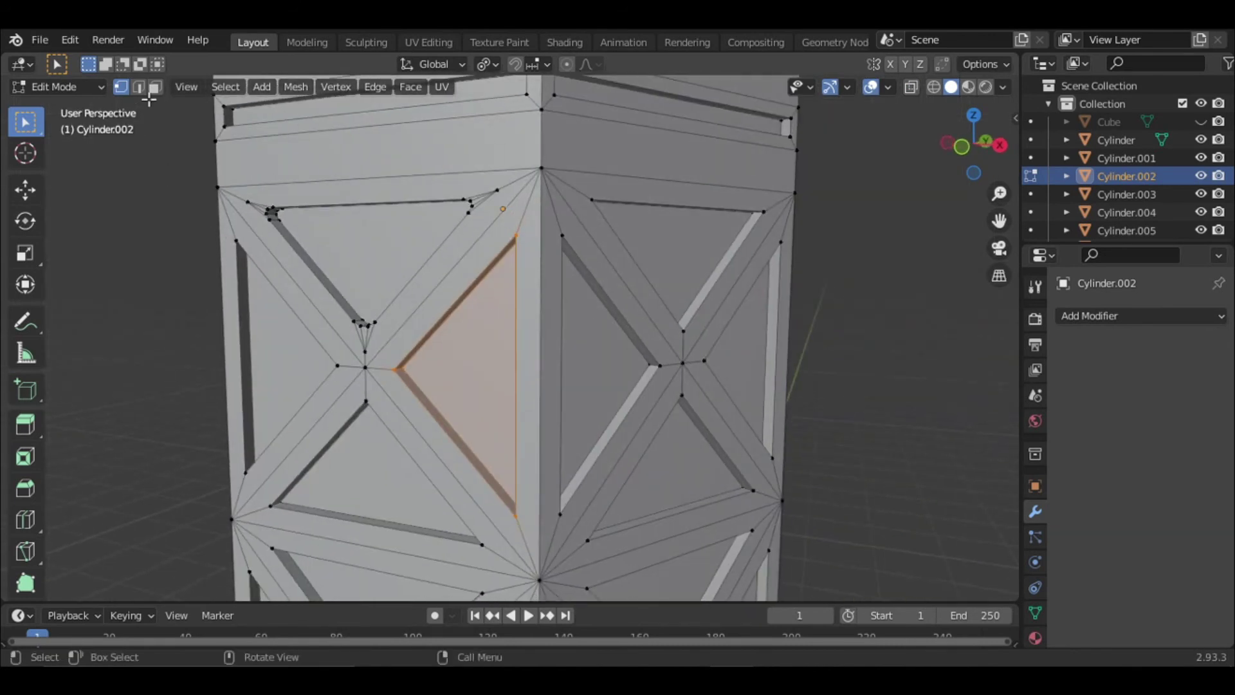
# Step: In edge mode, select the edges around the right triangle and the side panel's outer edge
pyautogui.click(142, 87)
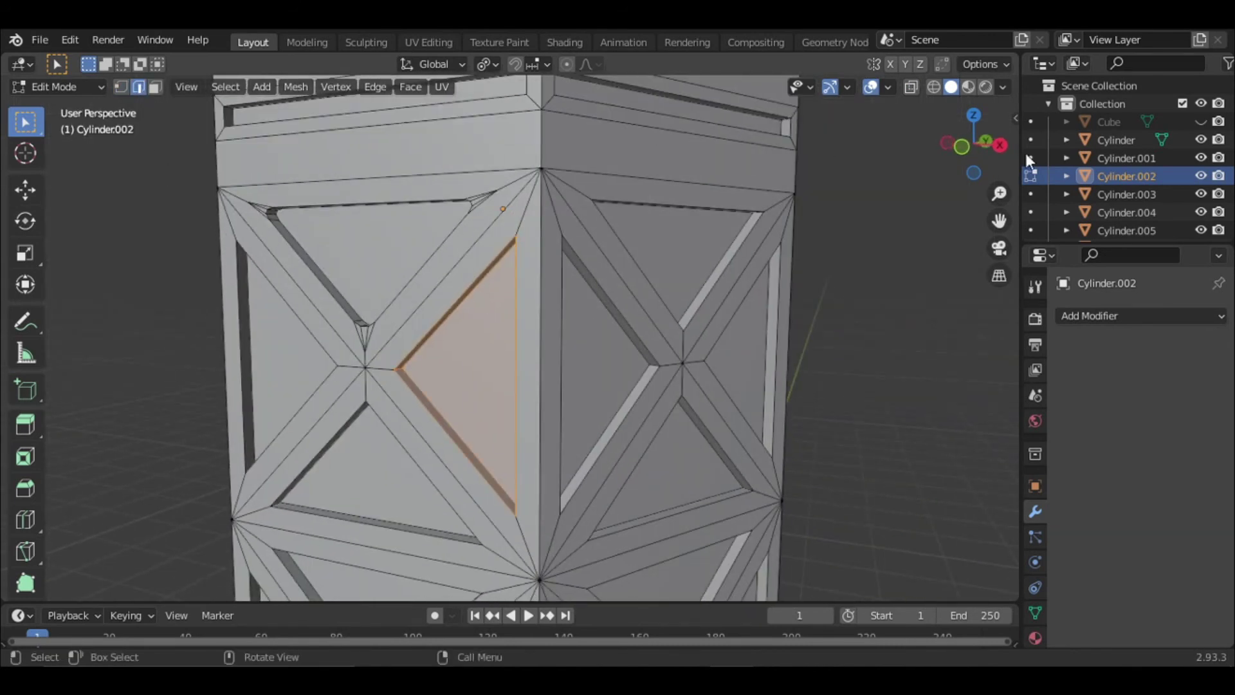
pyautogui.click(910, 87)
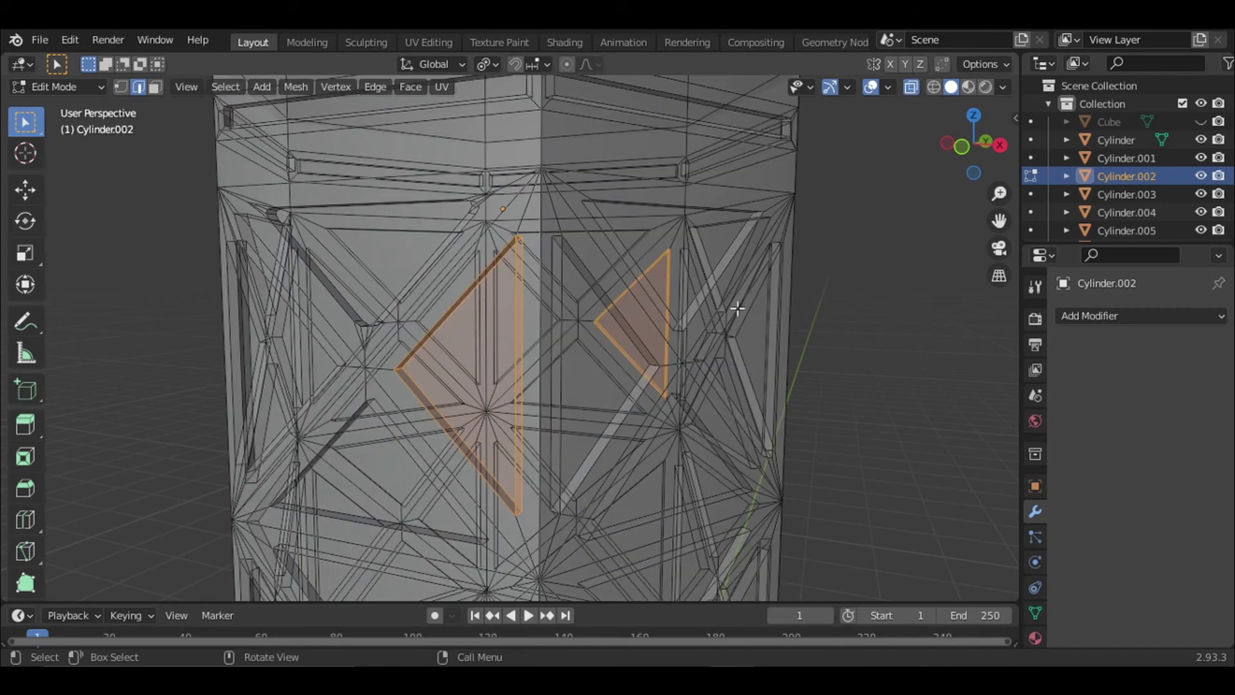
pyautogui.press('KP_1')
pyautogui.scroll(4, 704, 360)
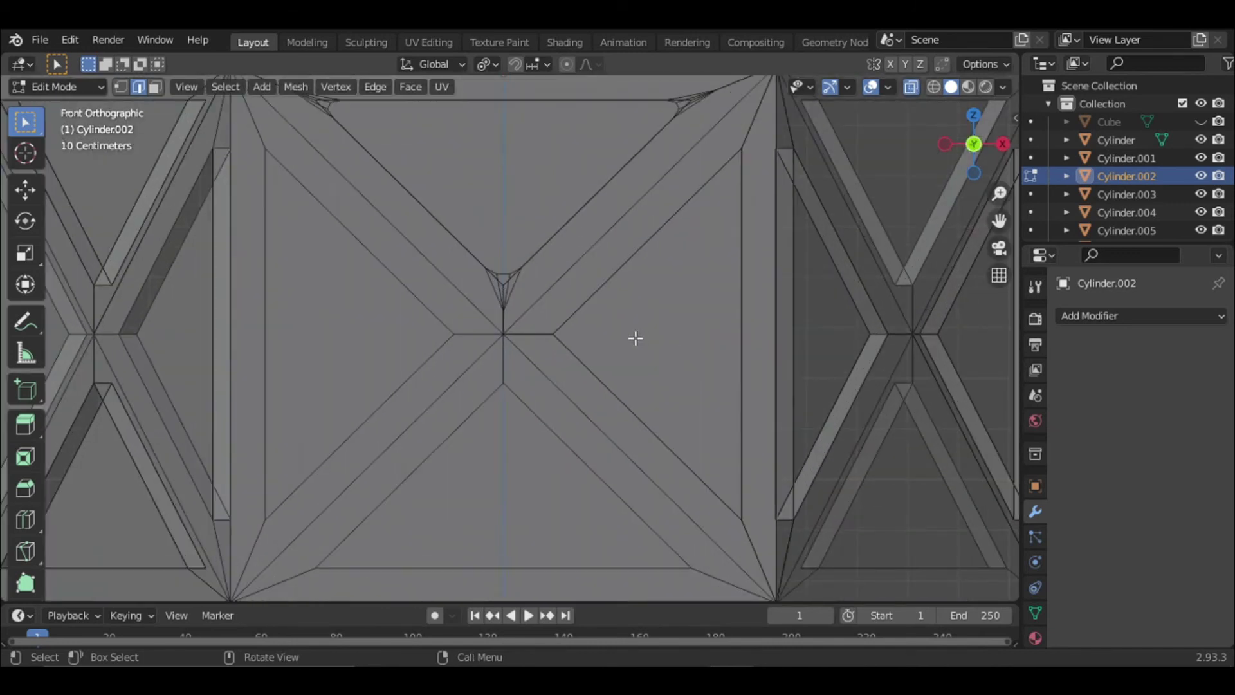
pyautogui.scroll(1, 636, 338)
pyautogui.keyDown('alt'); pyautogui.click(560, 334); pyautogui.keyUp('alt')
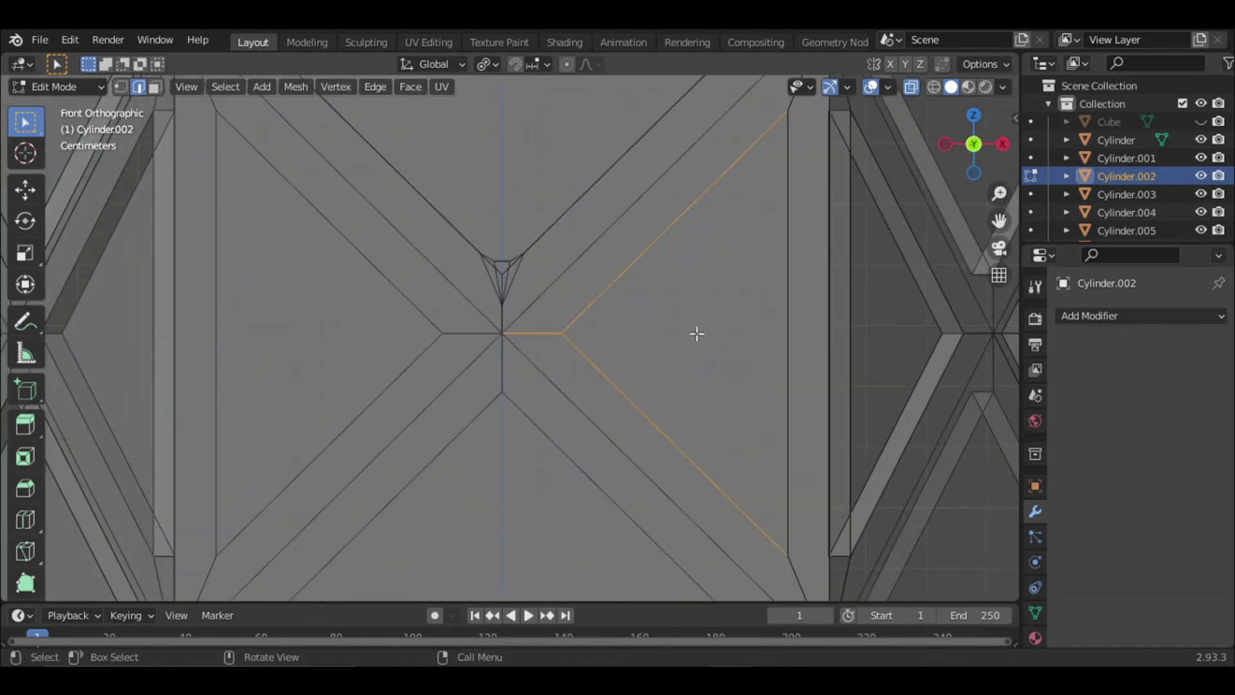
pyautogui.scroll(-3, 748, 333)
pyautogui.click(911, 87)
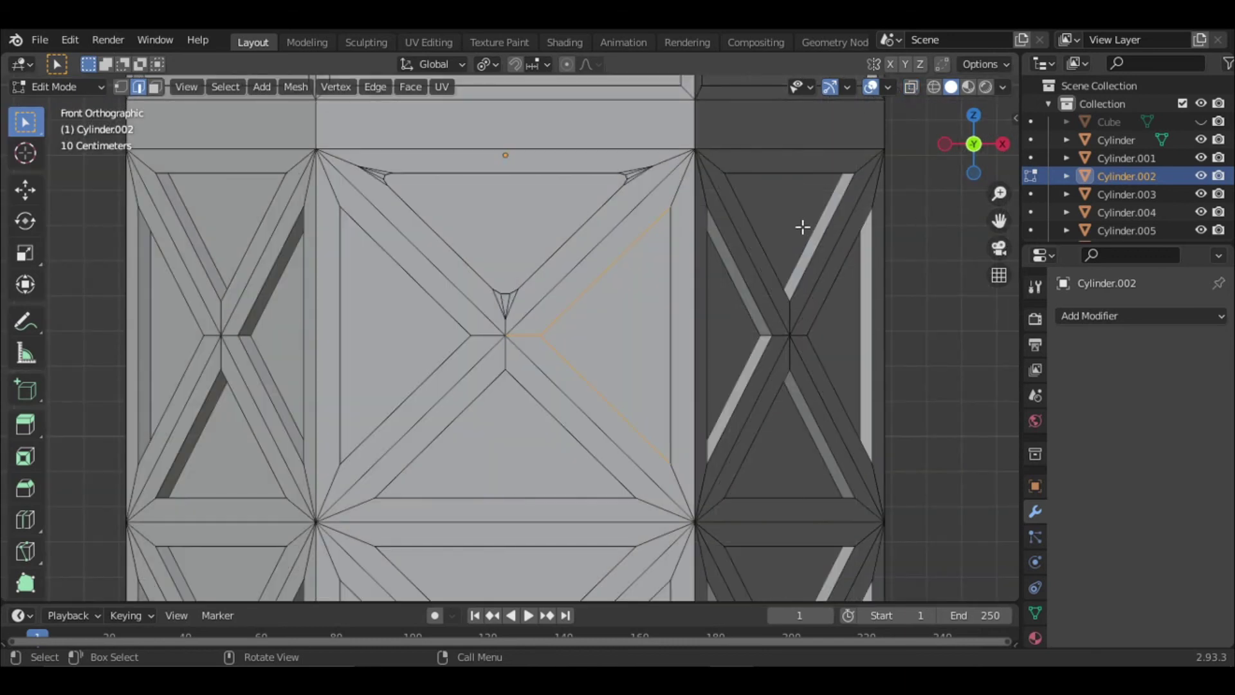
pyautogui.click(884, 335)
# Step: Circle-select the vertex beside the lattice centre, then return to edge select mode
pyautogui.click(119, 87)
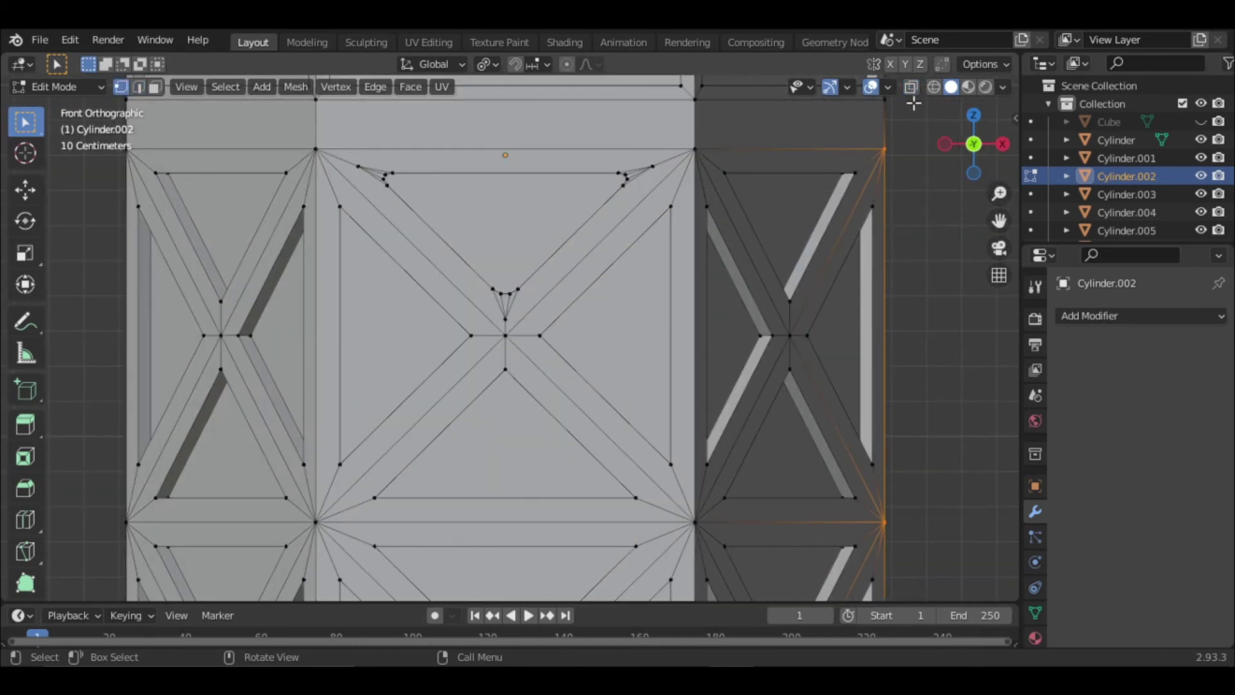
pyautogui.click(911, 88)
pyautogui.press('c')
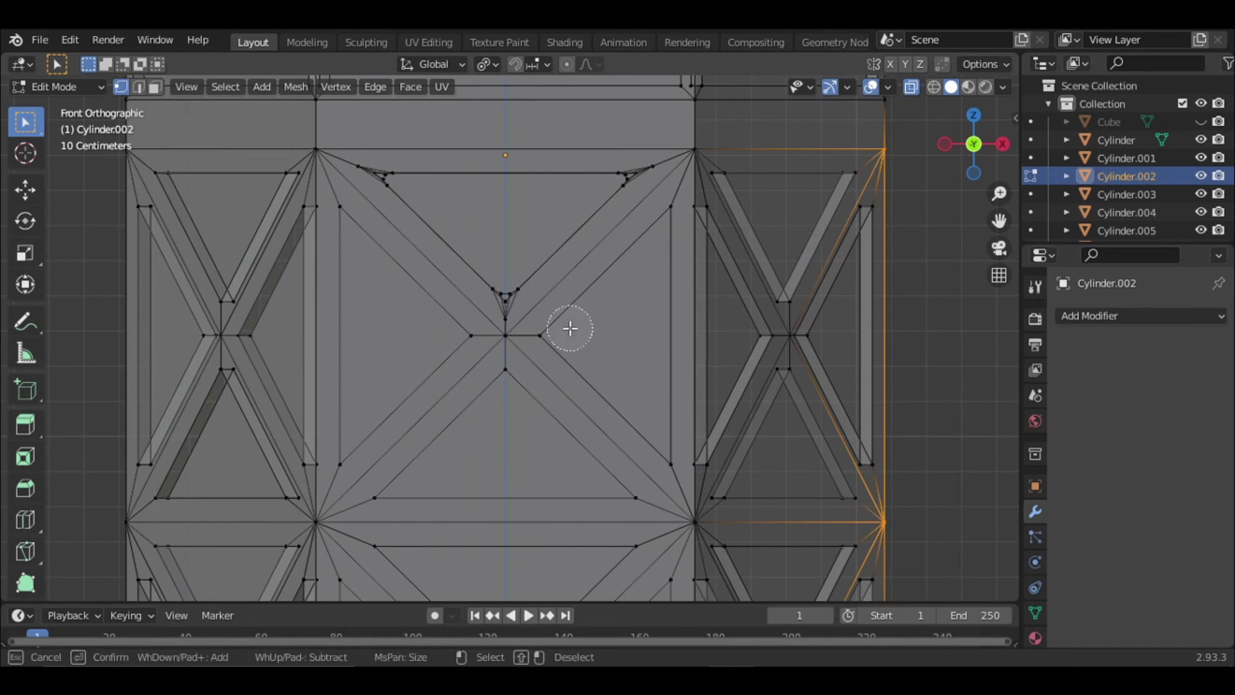
pyautogui.click(557, 333)
pyautogui.rightClick(556, 335)
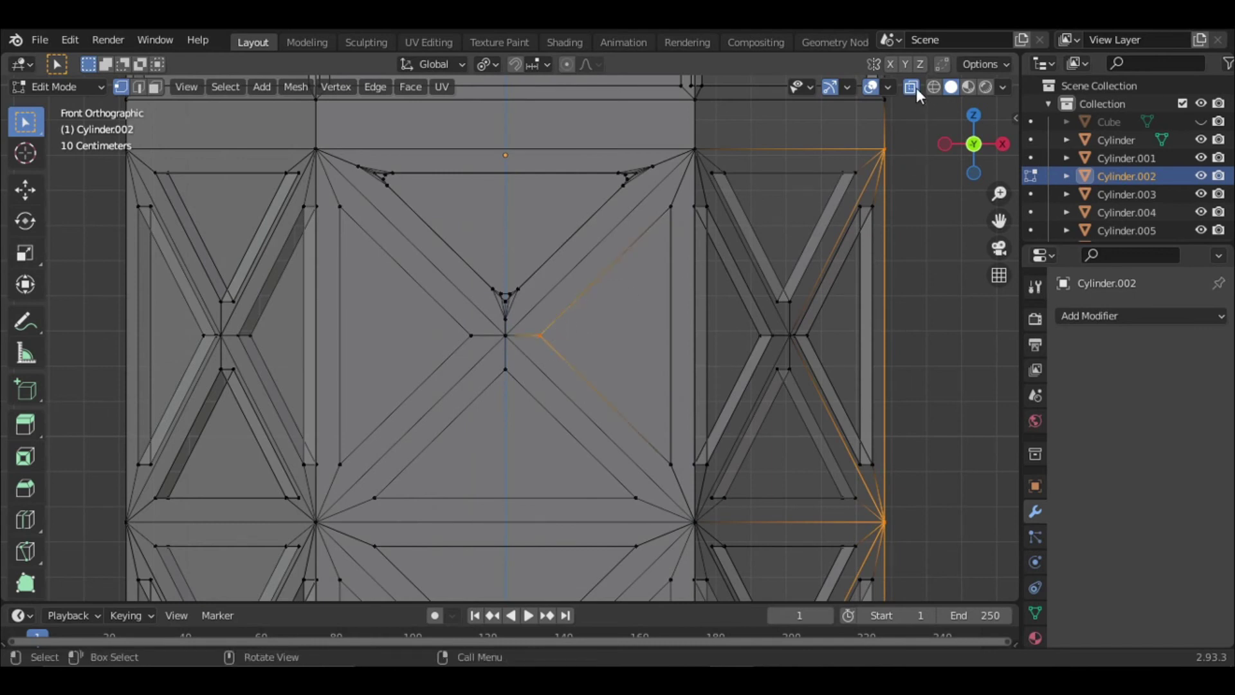
pyautogui.click(913, 88)
pyautogui.click(139, 89)
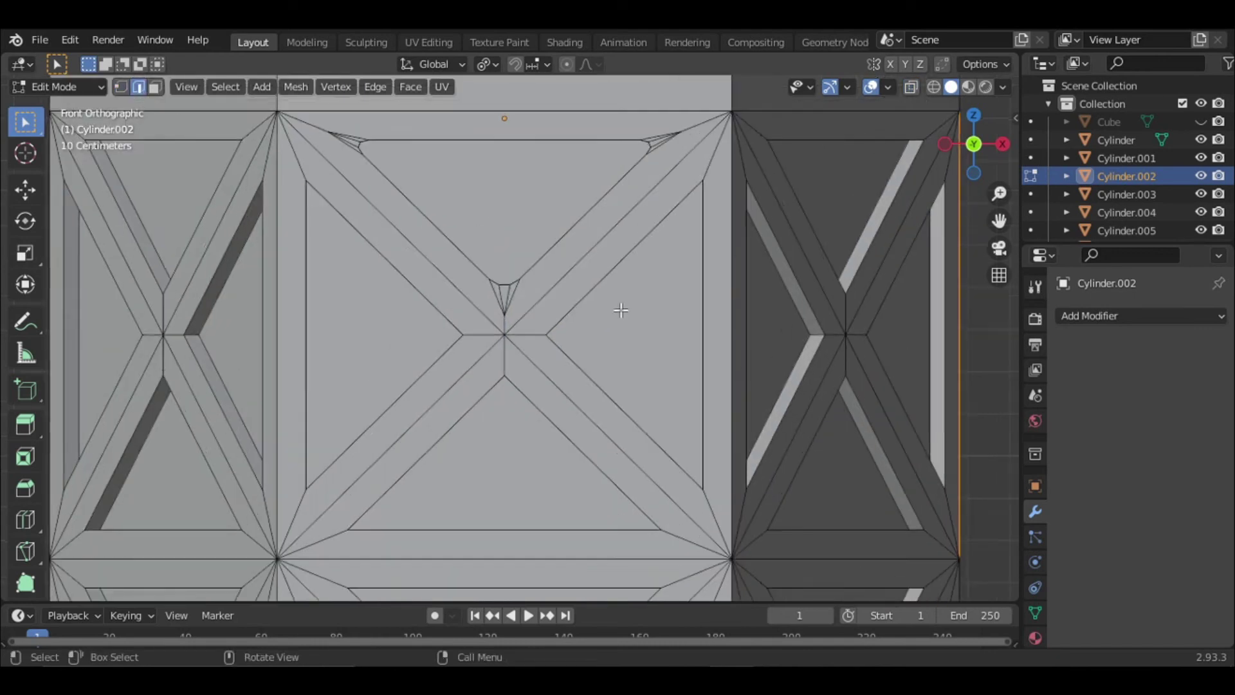
pyautogui.scroll(5, 618, 305)
# Step: Try beveling the selected lattice edges, then undo the bevel
pyautogui.moveTo(551, 317); pyautogui.dragTo(414, 367, button='middle')
pyautogui.hotkey('ctrl', 'b')
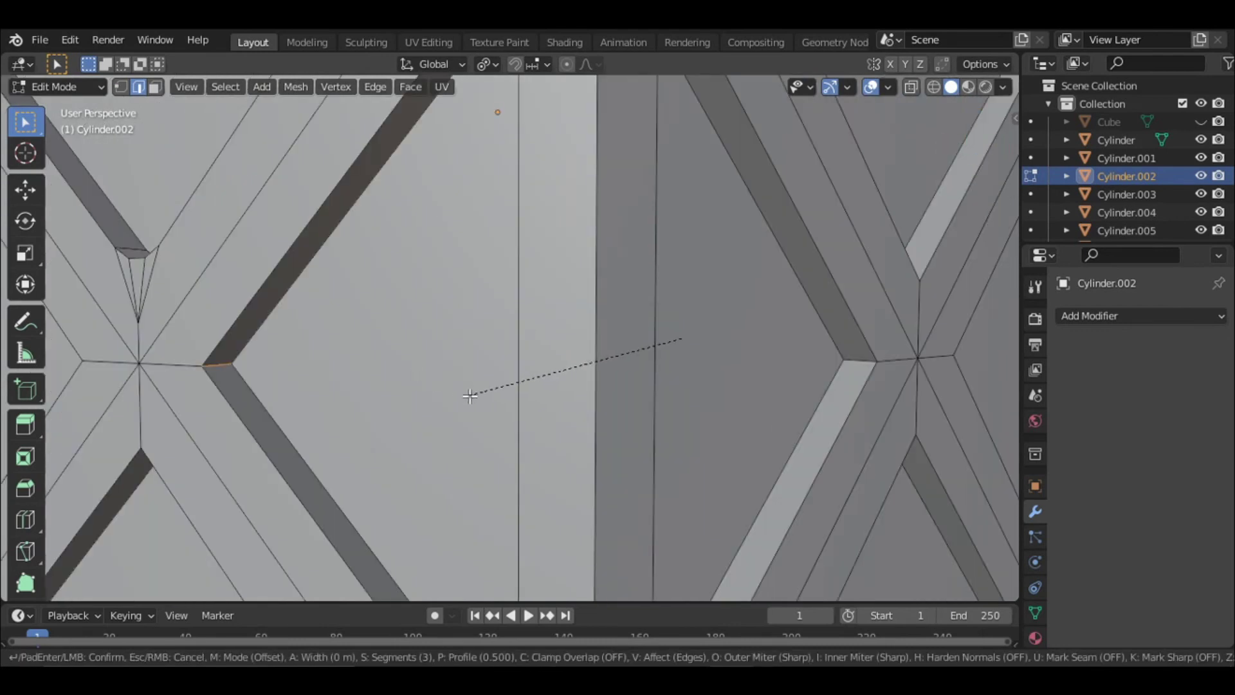
pyautogui.click(435, 395)
pyautogui.scroll(-5, 579, 405)
pyautogui.moveTo(703, 422)
pyautogui.mouseDown(button='middle')
pyautogui.moveTo(526, 438)
pyautogui.moveTo(701, 483)
pyautogui.mouseUp(button='middle')
pyautogui.hotkey('ctrl', 'z')
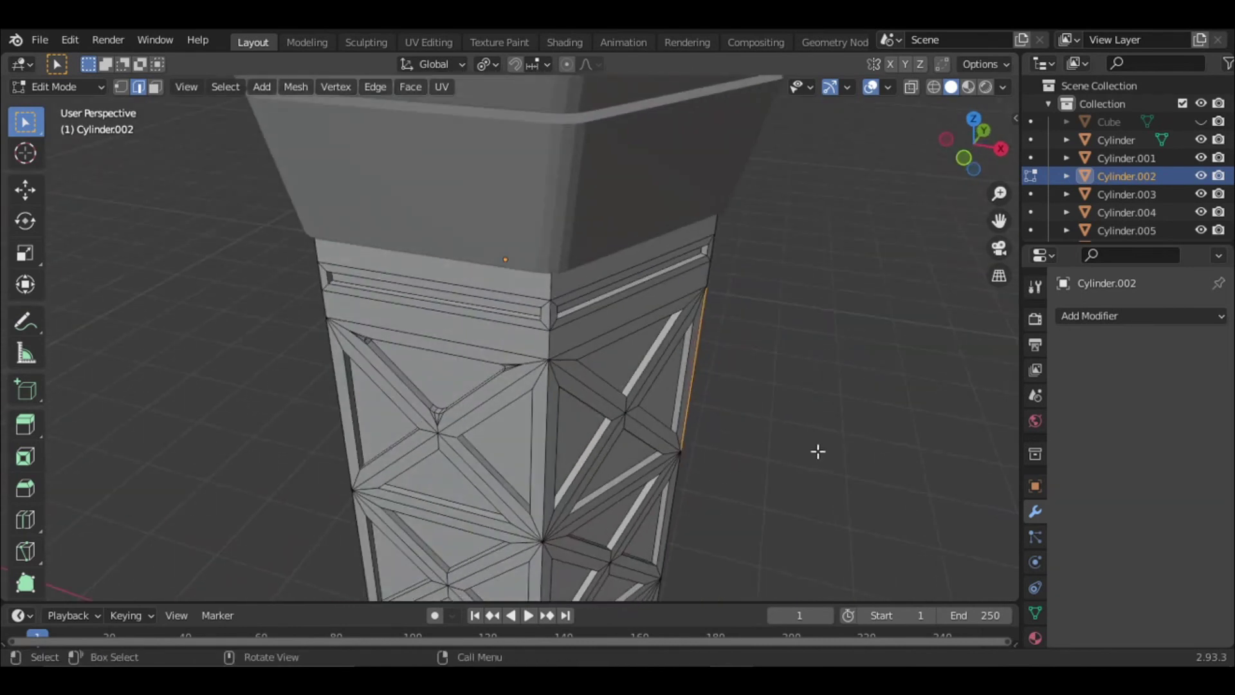
# Step: From front view, bevel the lattice corner points 0.0522 m with 3 segments, then exit to Object Mode
pyautogui.moveTo(526, 446); pyautogui.dragTo(425, 333, button='middle')
pyautogui.scroll(5, 425, 333)
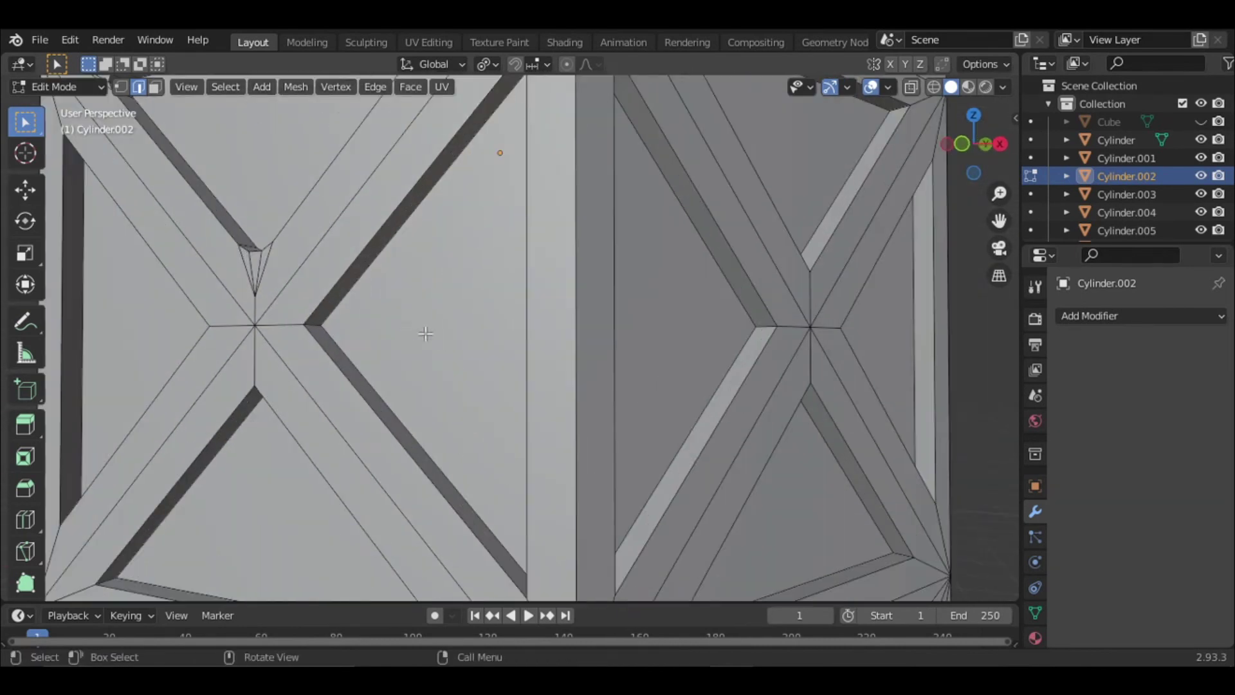
pyautogui.moveTo(364, 297); pyautogui.dragTo(636, 164, button='middle')
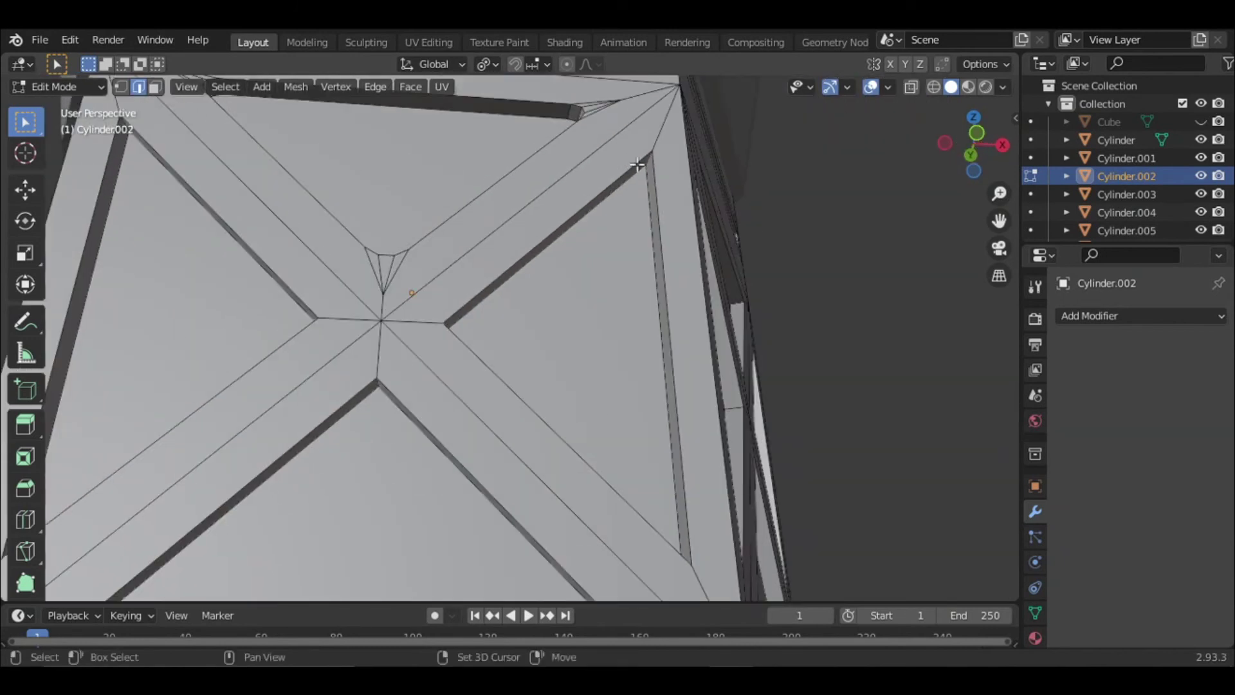
pyautogui.moveTo(671, 307)
pyautogui.mouseDown(button='middle')
pyautogui.moveTo(697, 474)
pyautogui.moveTo(624, 331)
pyautogui.moveTo(599, 490)
pyautogui.mouseUp(button='middle')
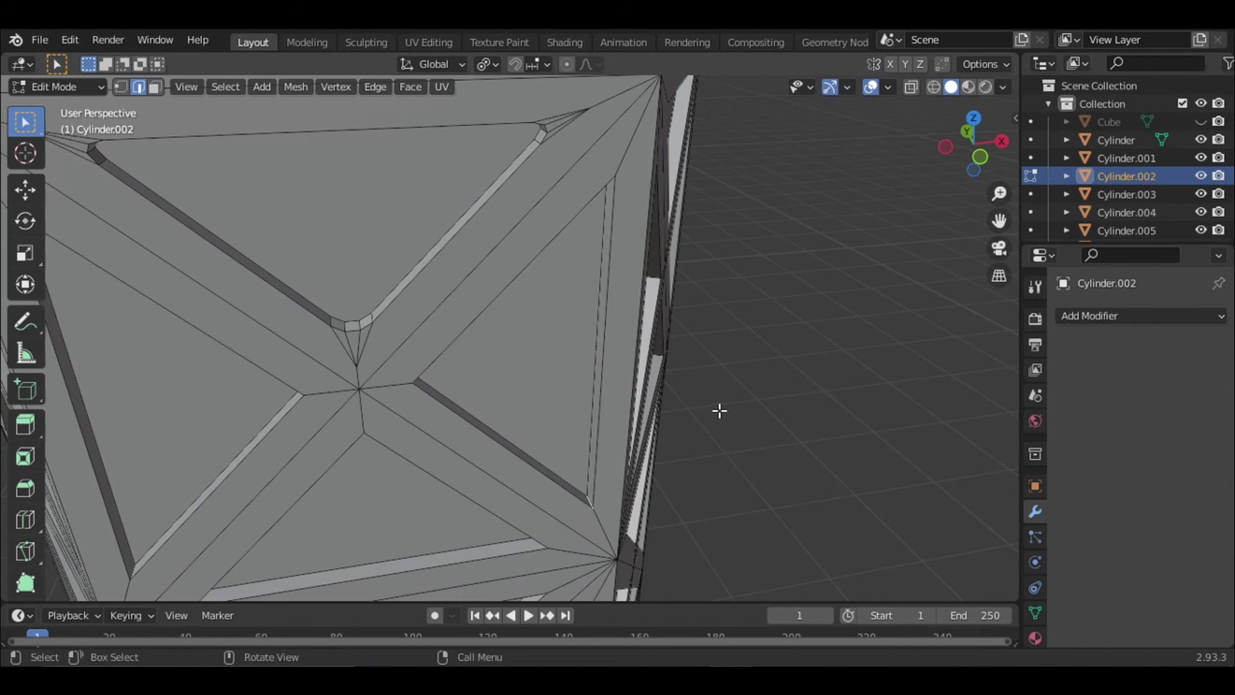
pyautogui.press('KP_1')
pyautogui.scroll(1, 634, 317)
pyautogui.hotkey('ctrl', 'b')
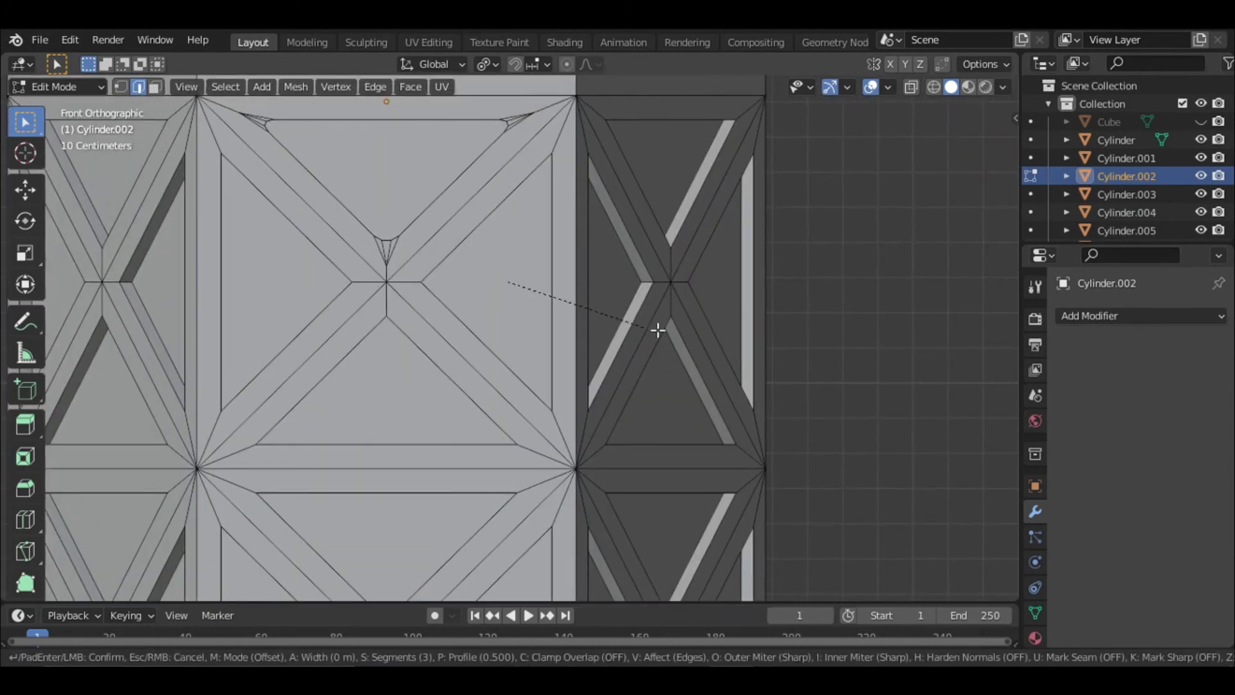
pyautogui.click(666, 333)
pyautogui.scroll(-4, 665, 333)
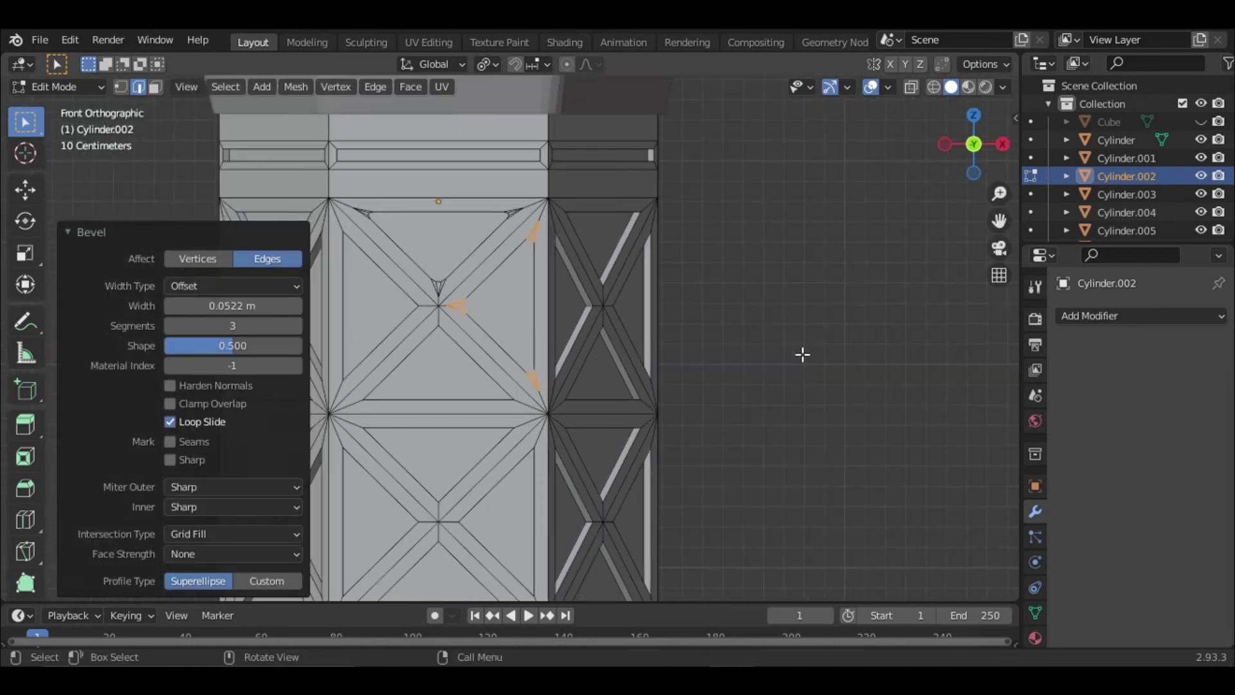
pyautogui.press('Tab')
pyautogui.click(851, 358)
pyautogui.moveTo(702, 338)
pyautogui.mouseDown(button='middle')
pyautogui.moveTo(777, 369)
pyautogui.moveTo(757, 343)
pyautogui.mouseUp(button='middle')
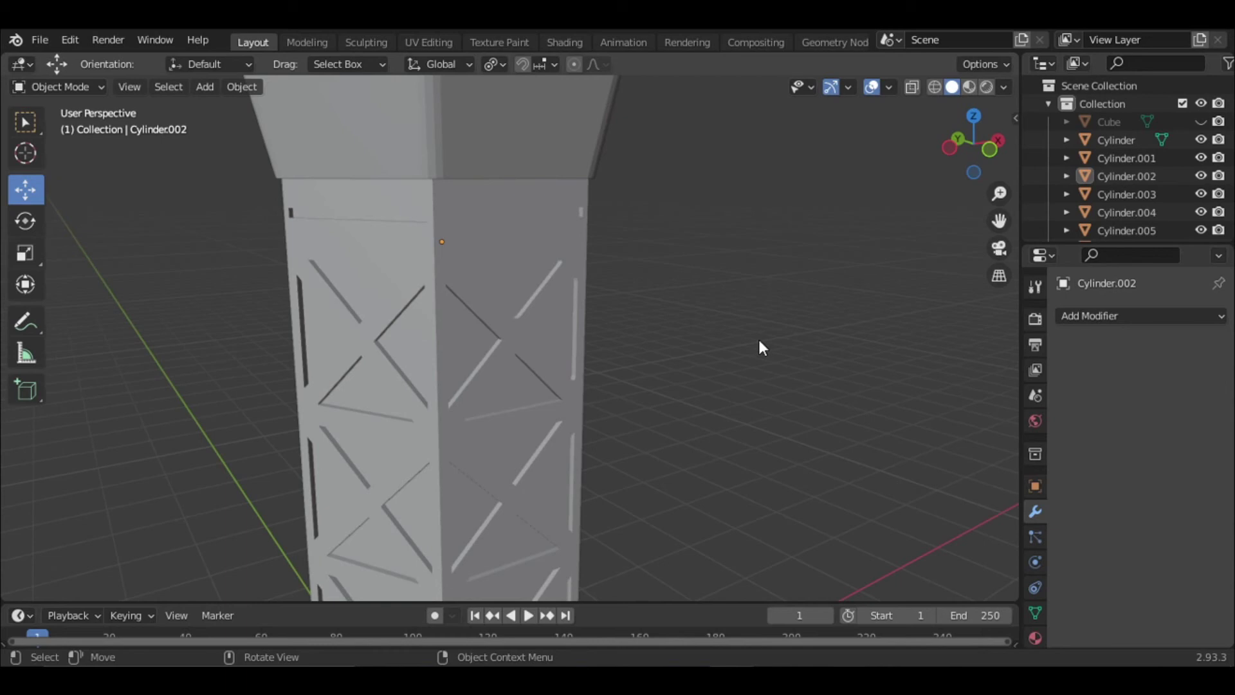
# Step: Set Material.003's base colour to a dark muted pink
pyautogui.scroll(-2, 666, 320)
pyautogui.scroll(3, 662, 320)
pyautogui.scroll(-3, 656, 317)
pyautogui.moveTo(656, 317); pyautogui.dragTo(566, 324, button='middle')
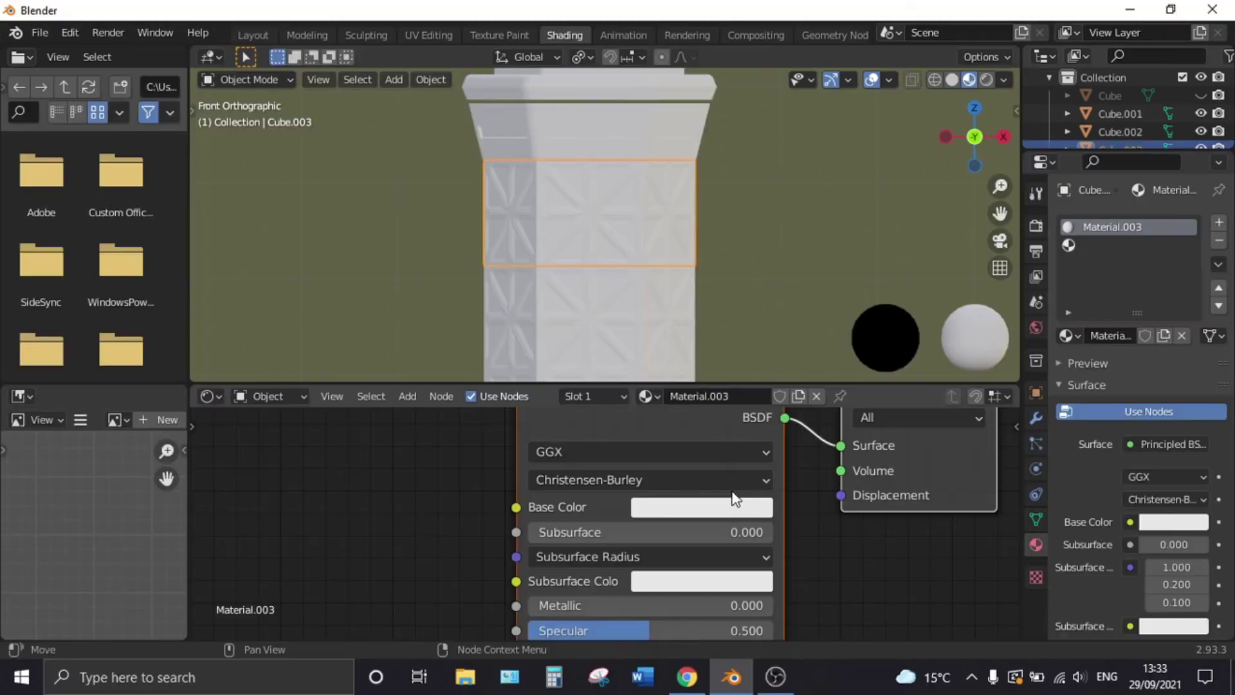
pyautogui.scroll(1, 741, 499)
pyautogui.click(753, 501)
pyautogui.moveTo(768, 244)
pyautogui.mouseDown()
pyautogui.moveTo(761, 232)
pyautogui.moveTo(753, 246)
pyautogui.mouseUp()
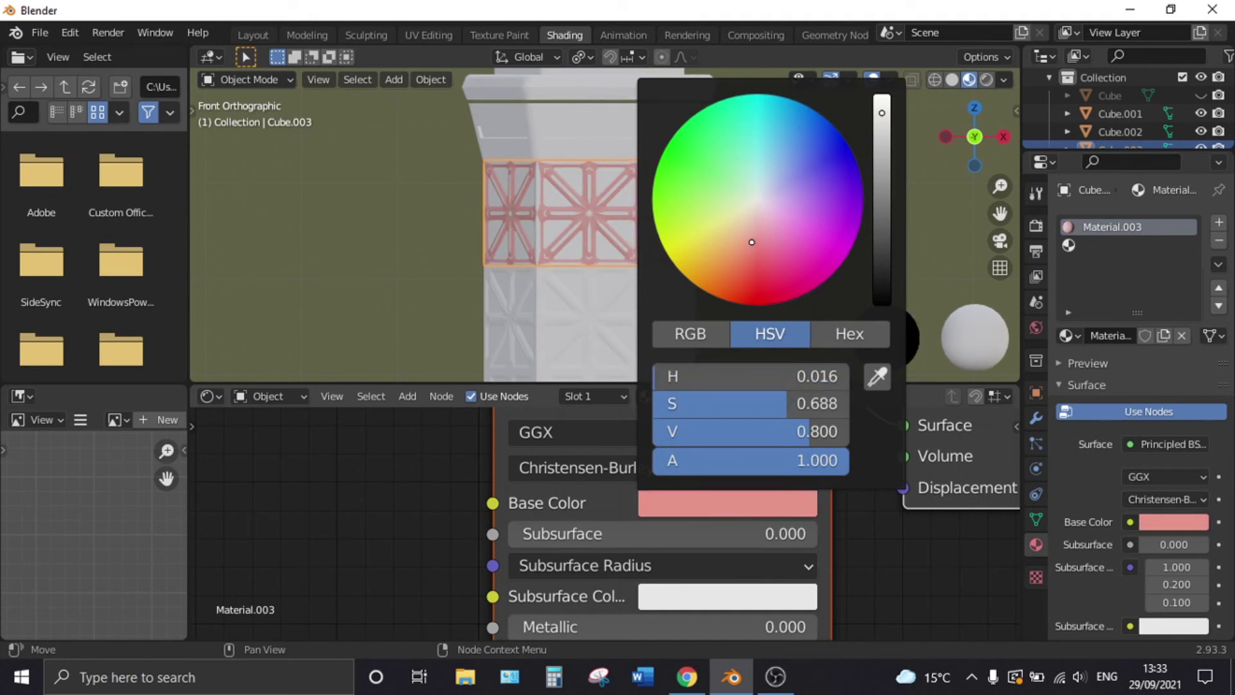
pyautogui.moveTo(876, 140); pyautogui.dragTo(882, 162)
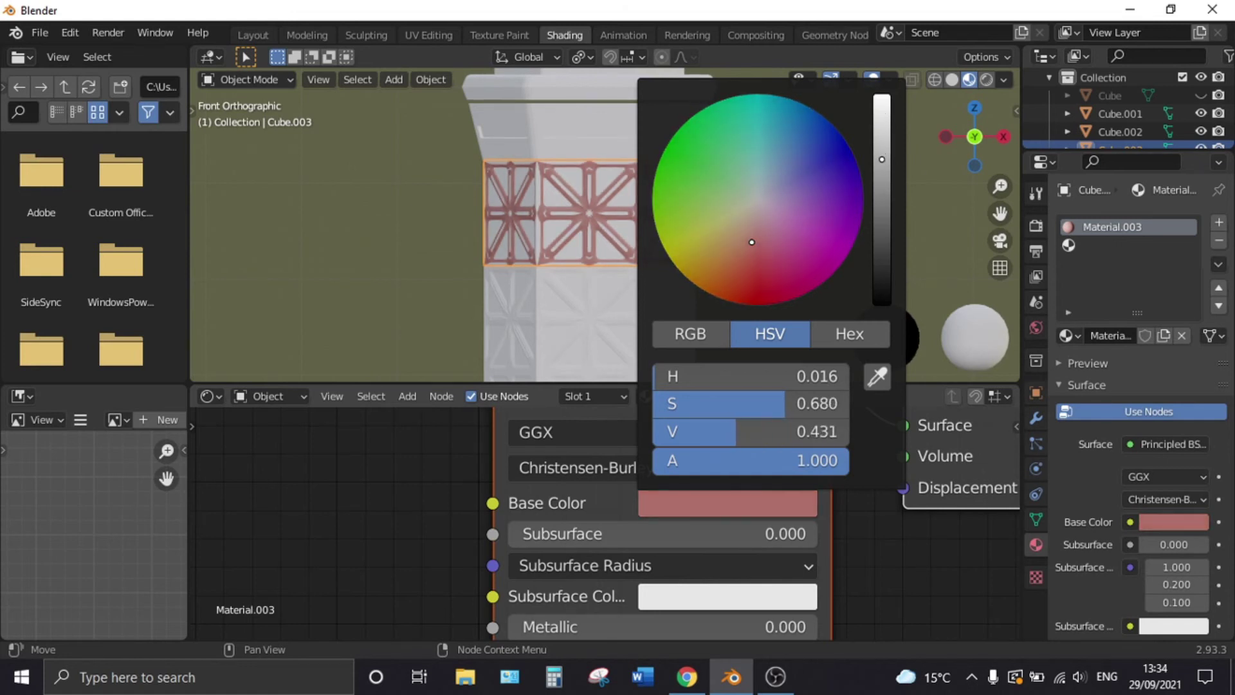
# Step: Set Material.003's roughness to 0.8
pyautogui.scroll(3, 949, 240)
pyautogui.moveTo(786, 242)
pyautogui.mouseDown(button='middle')
pyautogui.moveTo(817, 218)
pyautogui.moveTo(680, 296)
pyautogui.mouseUp(button='middle')
pyautogui.moveTo(714, 618); pyautogui.dragTo(704, 469, button='middle')
pyautogui.click(702, 560)
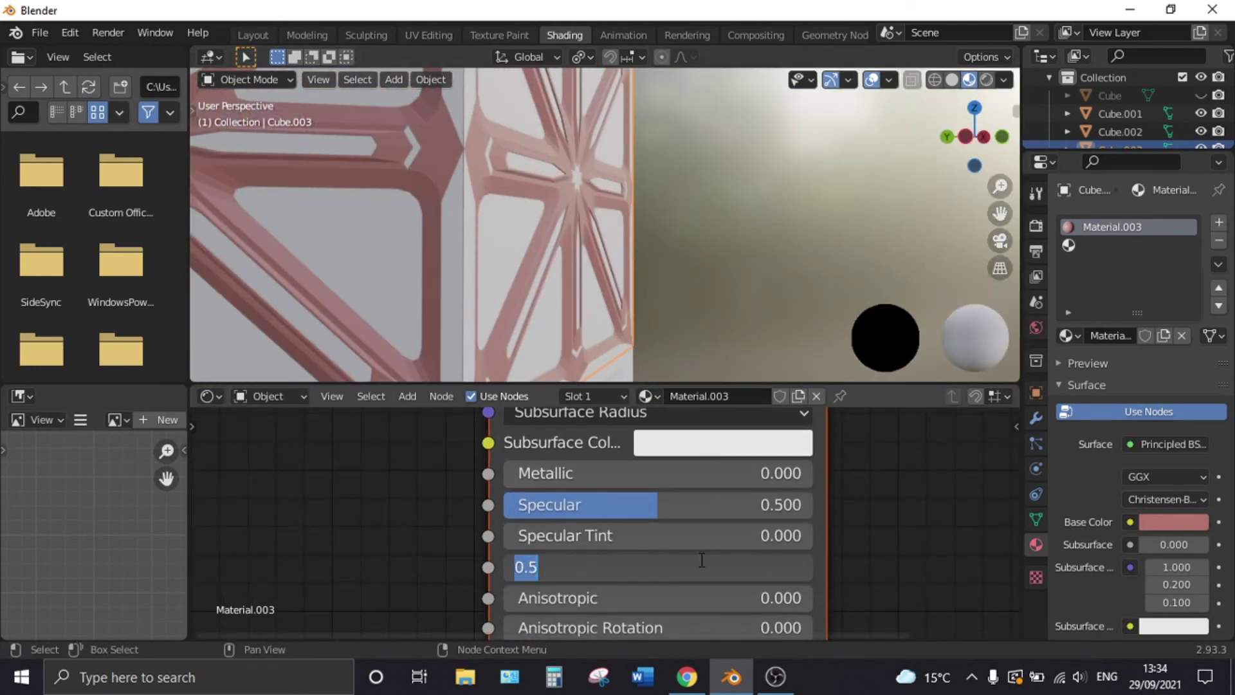
pyautogui.write('0.800')
pyautogui.press('Return')
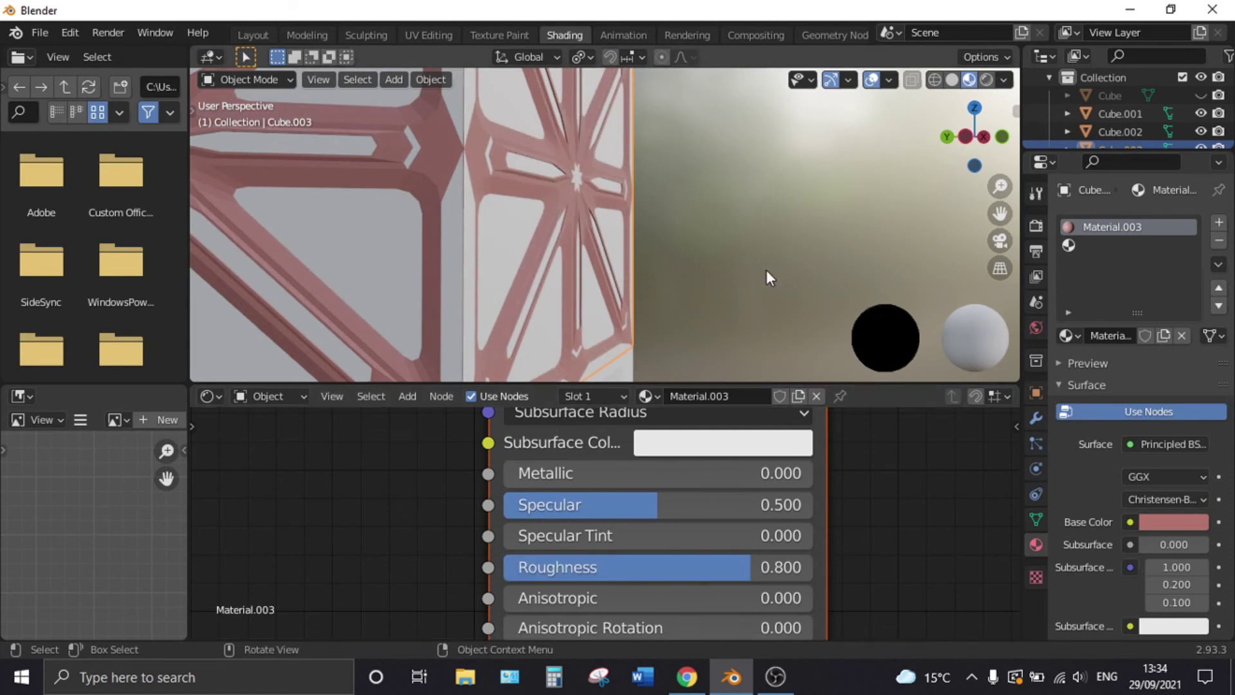
# Step: Add a second, empty material slot to Cube.003
pyautogui.scroll(-3, 766, 268)
pyautogui.moveTo(754, 258)
pyautogui.mouseDown(button='middle')
pyautogui.moveTo(674, 264)
pyautogui.moveTo(643, 321)
pyautogui.mouseUp(button='middle')
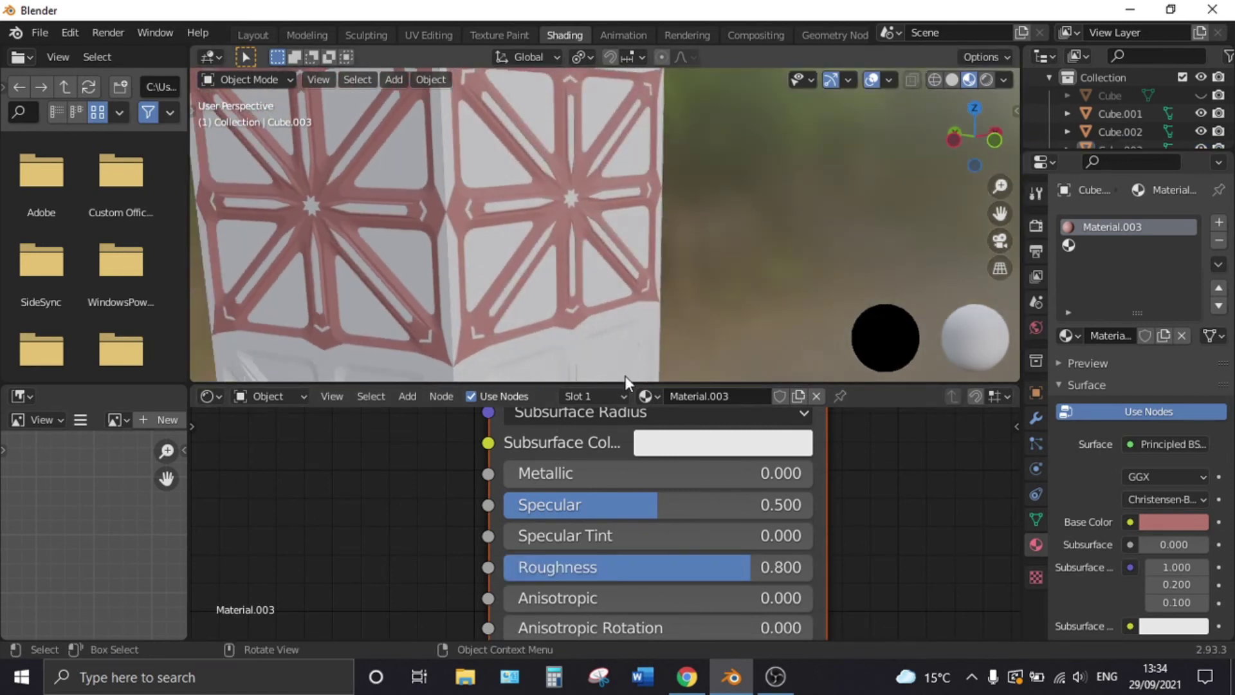
pyautogui.click(618, 393)
pyautogui.click(691, 270)
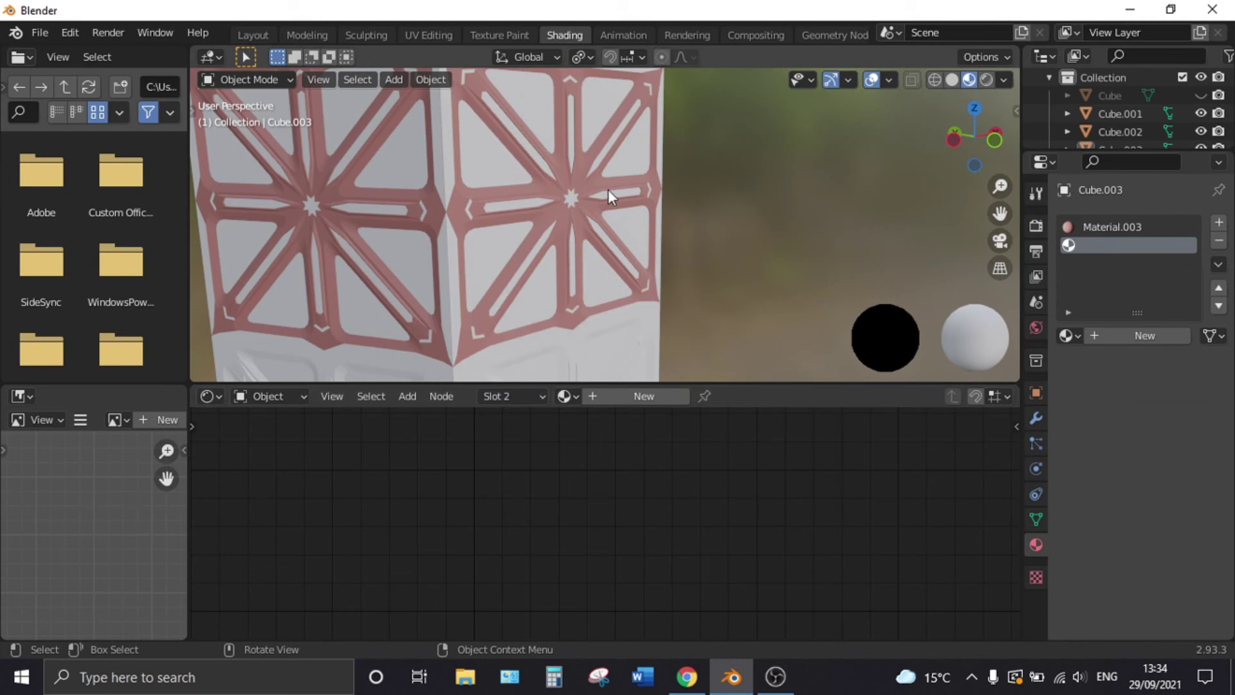
# Step: Create Material.004 in Cube.003's second slot and give it a pale tan base colour
pyautogui.click(622, 214)
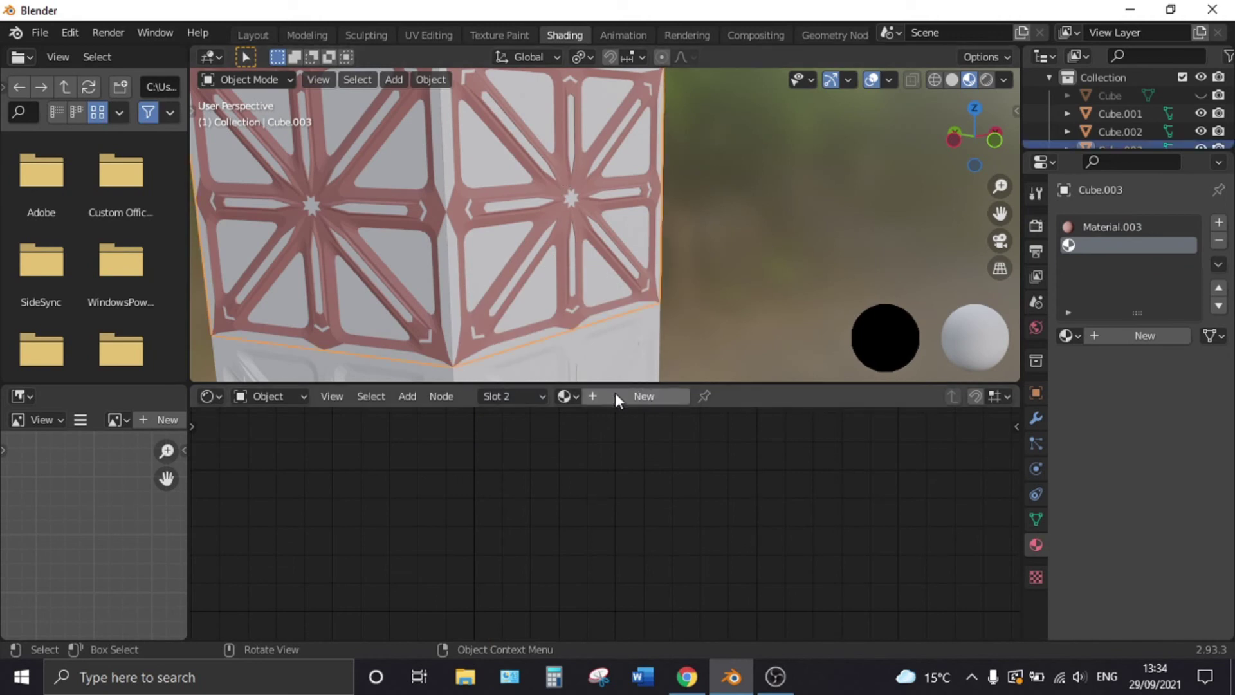
pyautogui.click(643, 395)
pyautogui.moveTo(740, 452); pyautogui.dragTo(801, 602, button='middle')
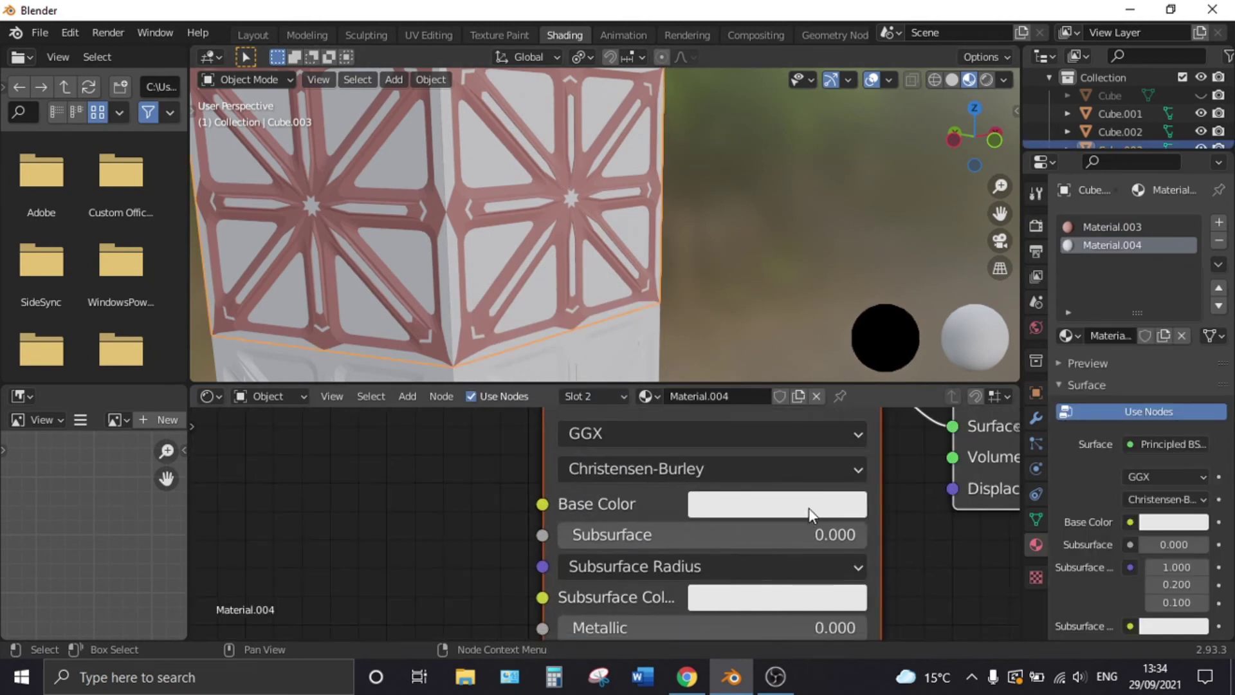
pyautogui.click(809, 507)
pyautogui.click(793, 213)
pyautogui.moveTo(793, 212); pyautogui.dragTo(790, 228)
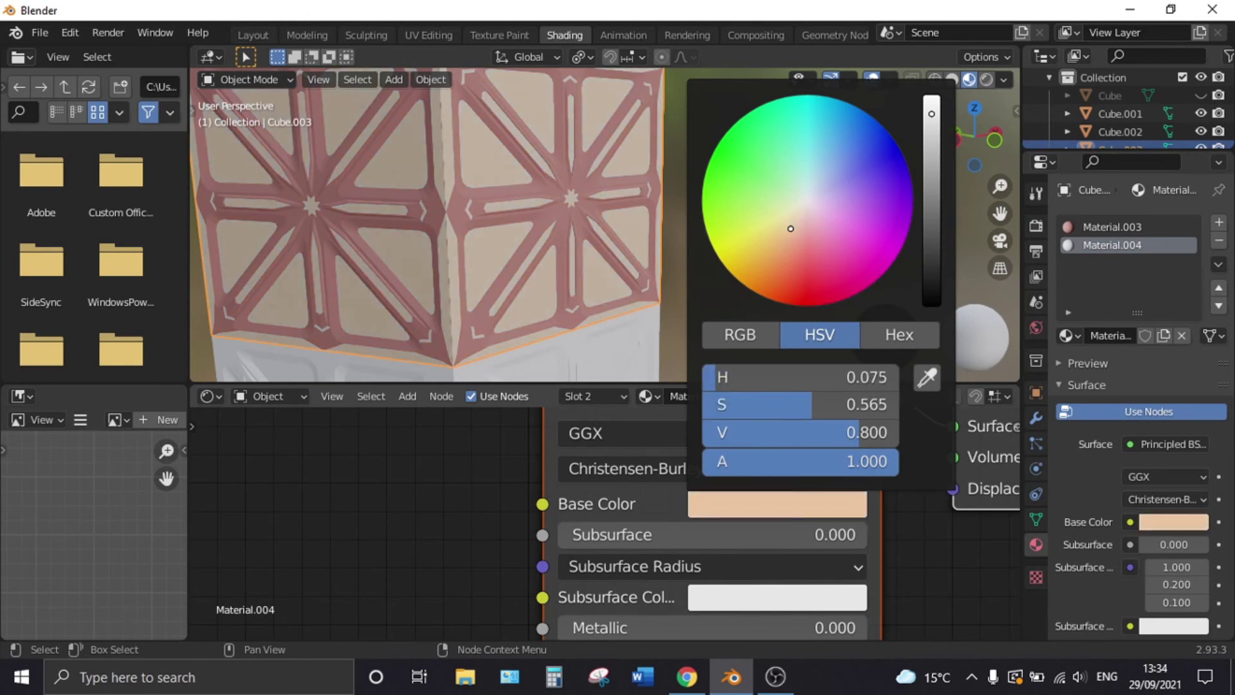
pyautogui.moveTo(931, 113)
pyautogui.mouseDown()
pyautogui.moveTo(932, 163)
pyautogui.moveTo(931, 140)
pyautogui.mouseUp()
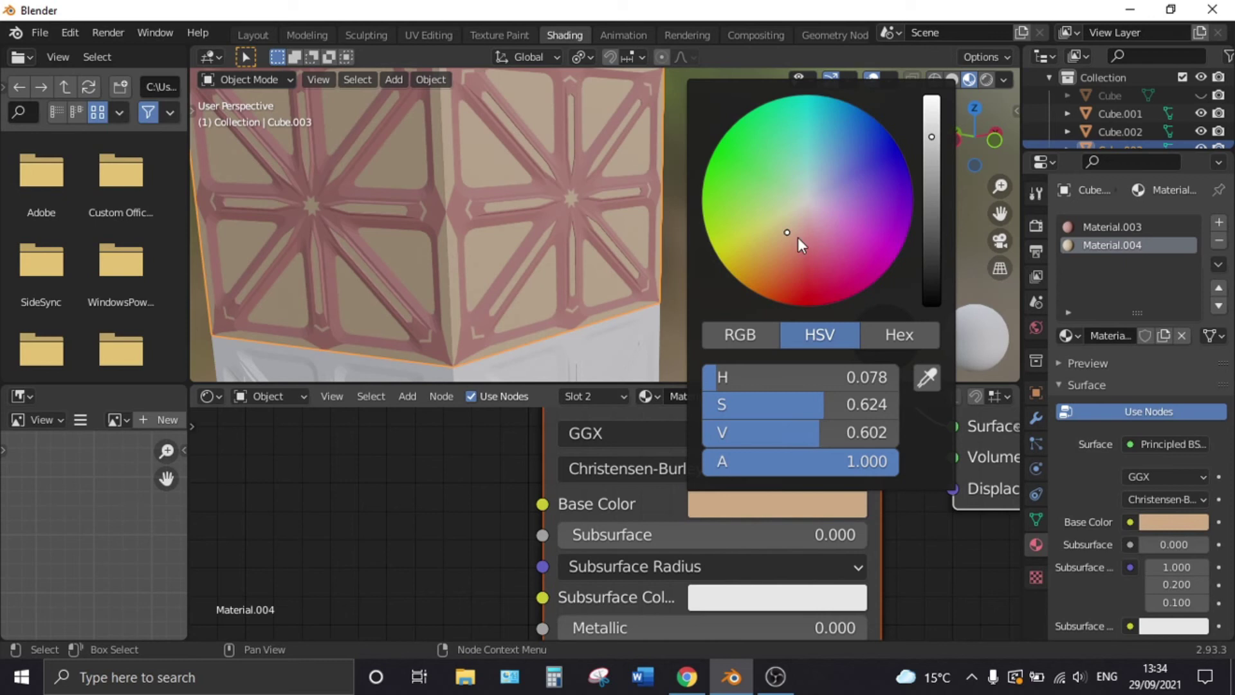
pyautogui.moveTo(798, 240); pyautogui.dragTo(803, 220)
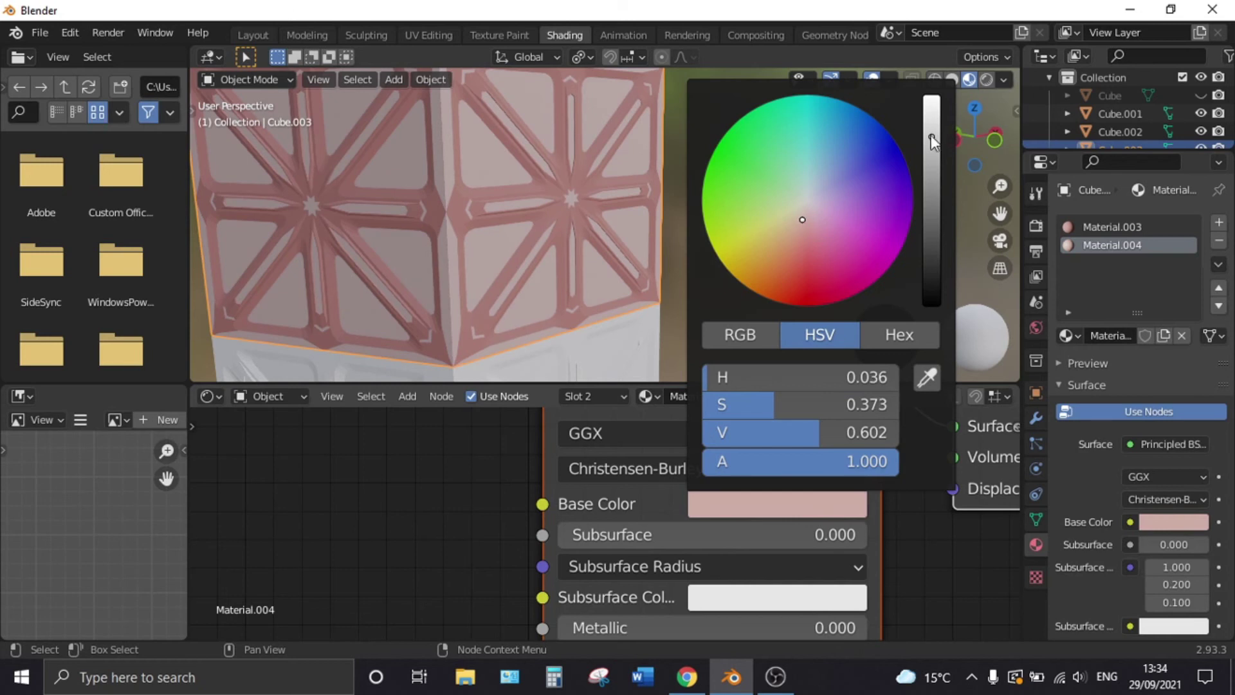
pyautogui.moveTo(932, 142); pyautogui.dragTo(931, 119)
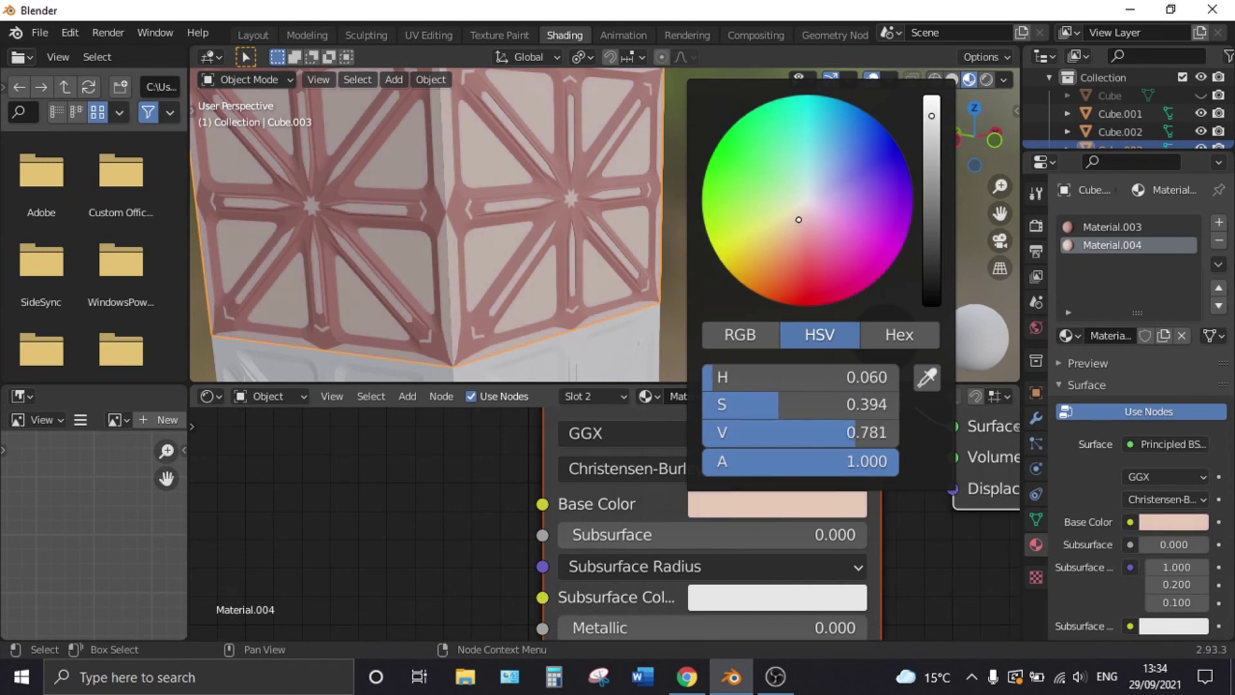
pyautogui.moveTo(798, 224)
pyautogui.mouseDown()
pyautogui.moveTo(750, 245)
pyautogui.moveTo(806, 195)
pyautogui.moveTo(803, 215)
pyautogui.mouseUp()
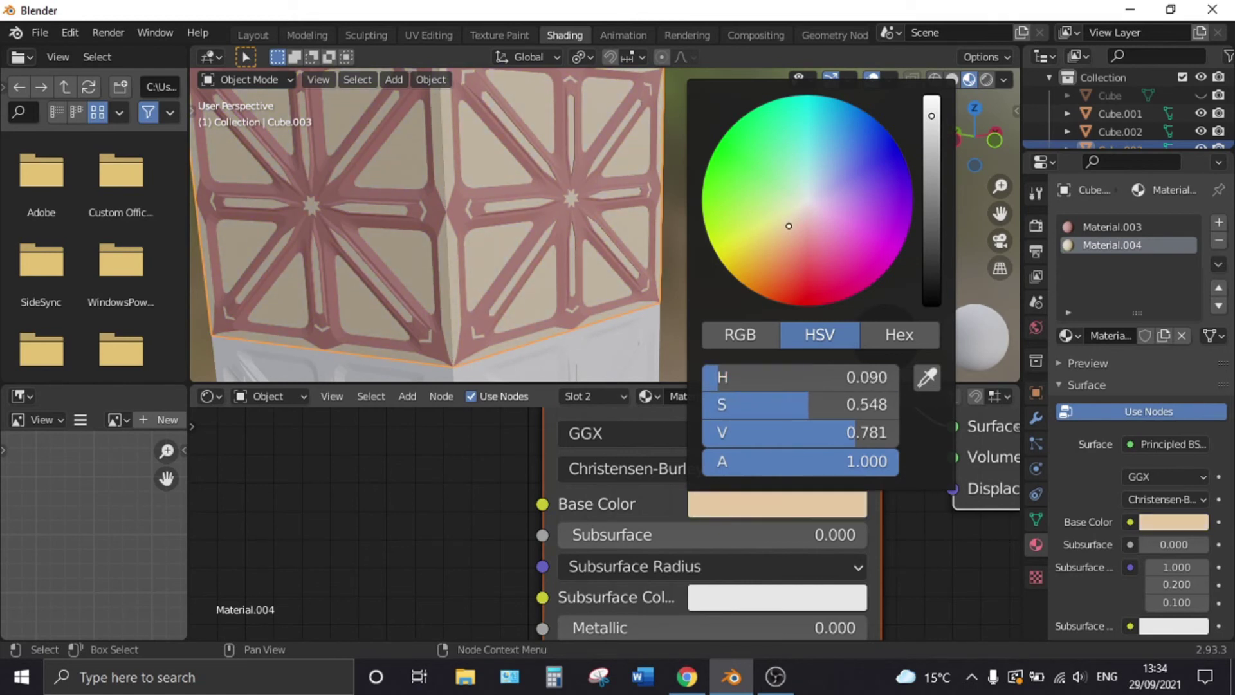
# Step: Set Material.004's roughness to 0.8
pyautogui.moveTo(732, 241)
pyautogui.mouseDown(button='middle')
pyautogui.moveTo(557, 212)
pyautogui.moveTo(702, 236)
pyautogui.moveTo(745, 210)
pyautogui.mouseUp(button='middle')
pyautogui.scroll(3, 684, 249)
pyautogui.scroll(3, 682, 250)
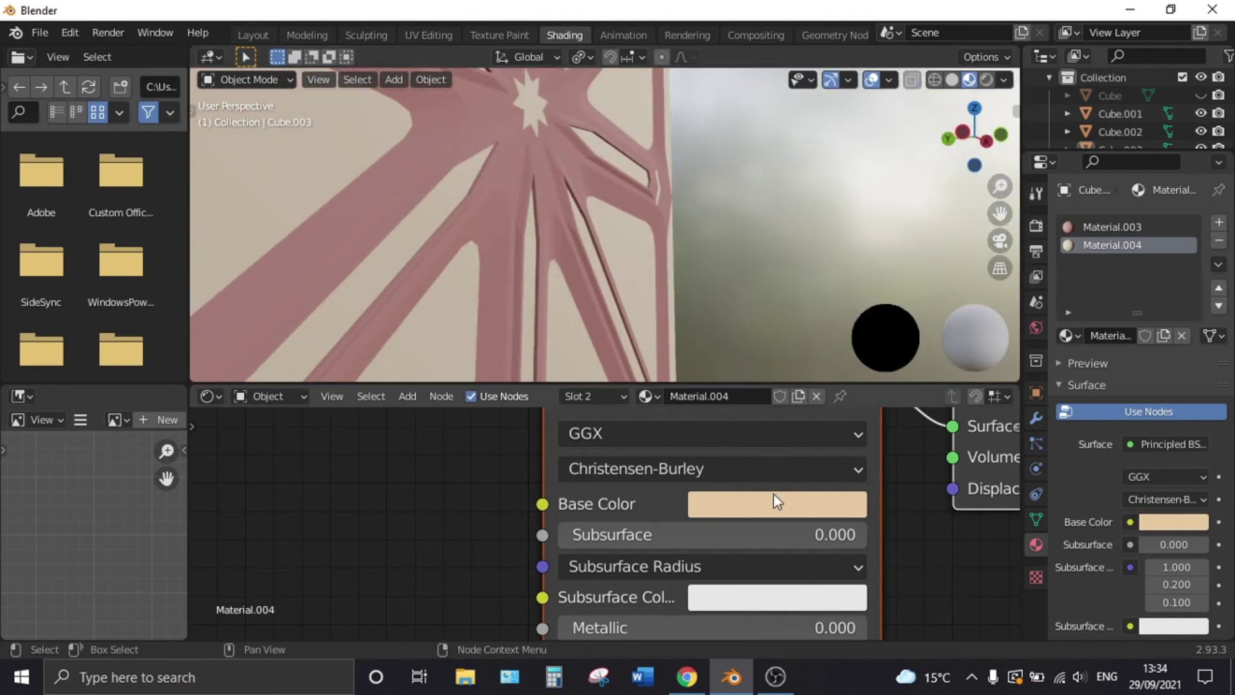
pyautogui.keyDown('shift'); pyautogui.scroll(-5, 773, 492); pyautogui.keyUp('shift')
pyautogui.doubleClick(816, 580)
pyautogui.write('0.8')
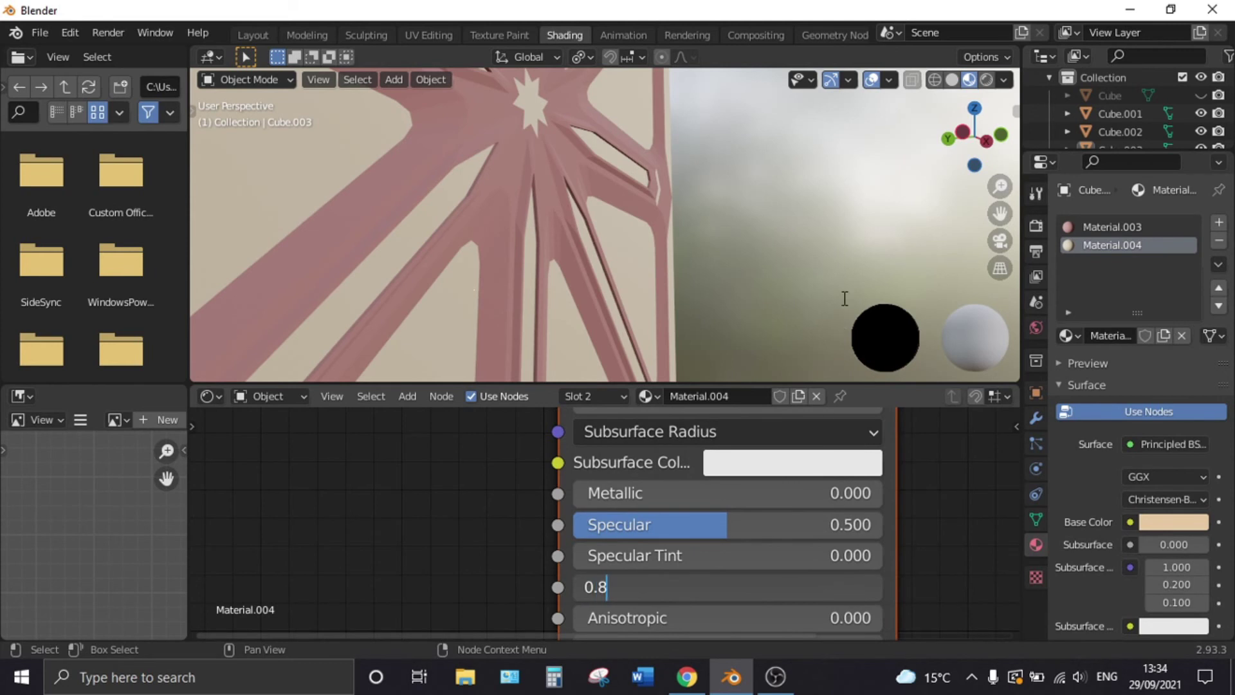
pyautogui.press('Return')
pyautogui.scroll(-3, 767, 299)
pyautogui.scroll(-3, 723, 249)
# Step: Darken Material.004's base colour and shift it toward reddish-orange
pyautogui.moveTo(724, 248)
pyautogui.mouseDown(button='middle')
pyautogui.moveTo(743, 296)
pyautogui.moveTo(623, 262)
pyautogui.mouseUp(button='middle')
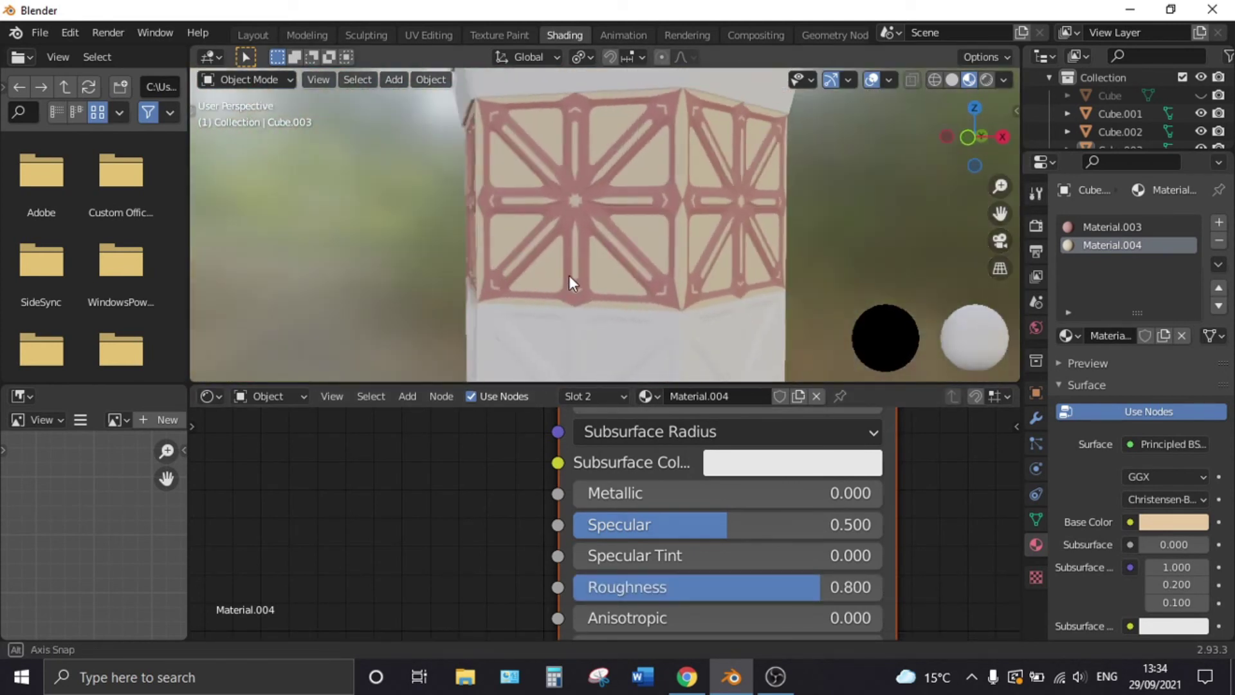
pyautogui.scroll(4, 621, 261)
pyautogui.moveTo(797, 412); pyautogui.dragTo(855, 450, button='middle')
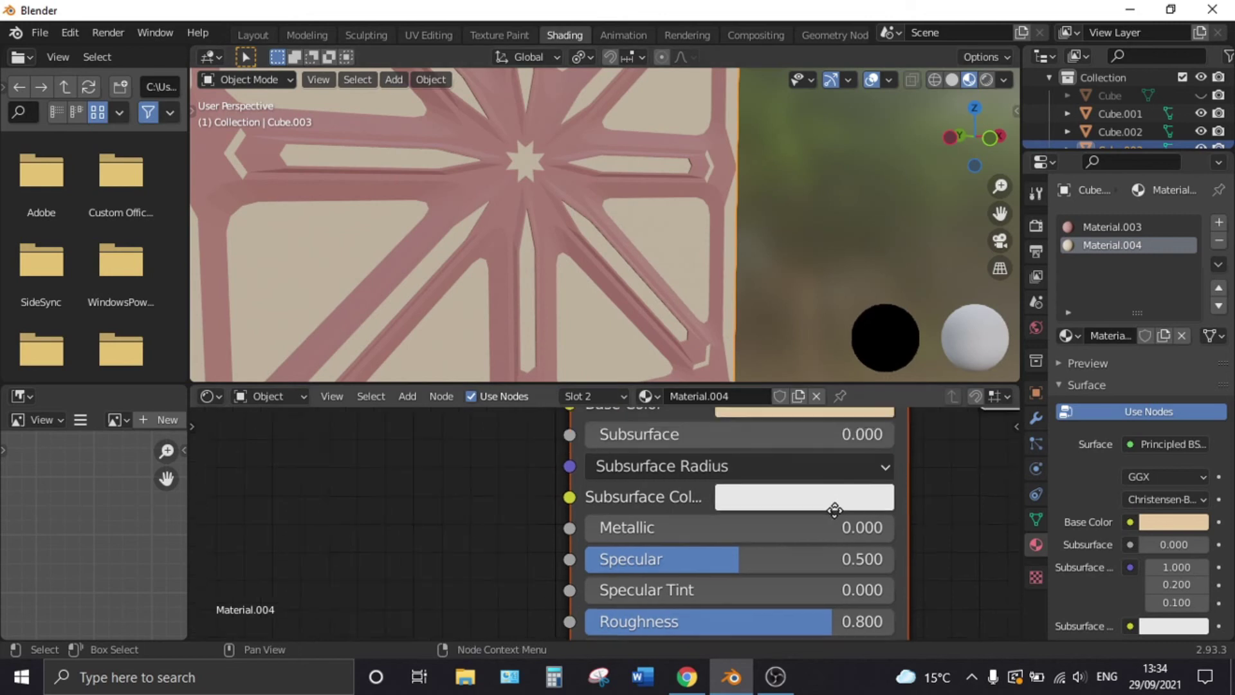
pyautogui.click(856, 451)
pyautogui.moveTo(976, 66); pyautogui.dragTo(966, 85)
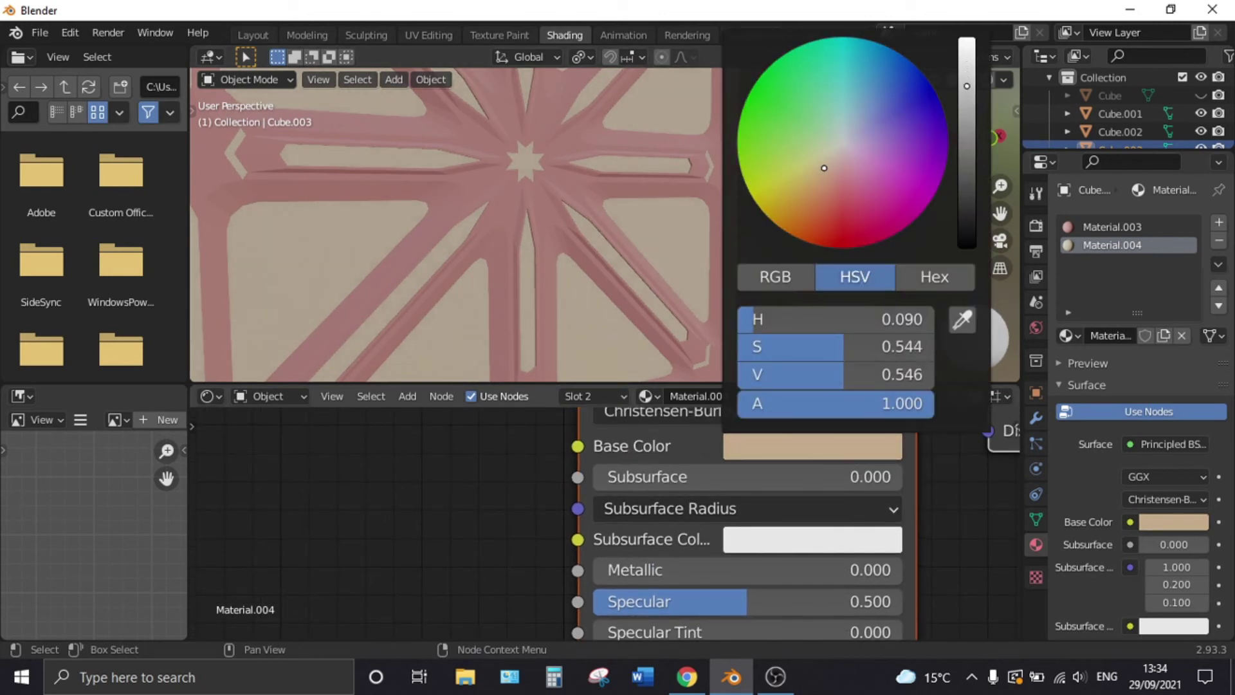
pyautogui.moveTo(824, 168)
pyautogui.mouseDown()
pyautogui.moveTo(834, 166)
pyautogui.moveTo(830, 181)
pyautogui.moveTo(819, 166)
pyautogui.mouseUp()
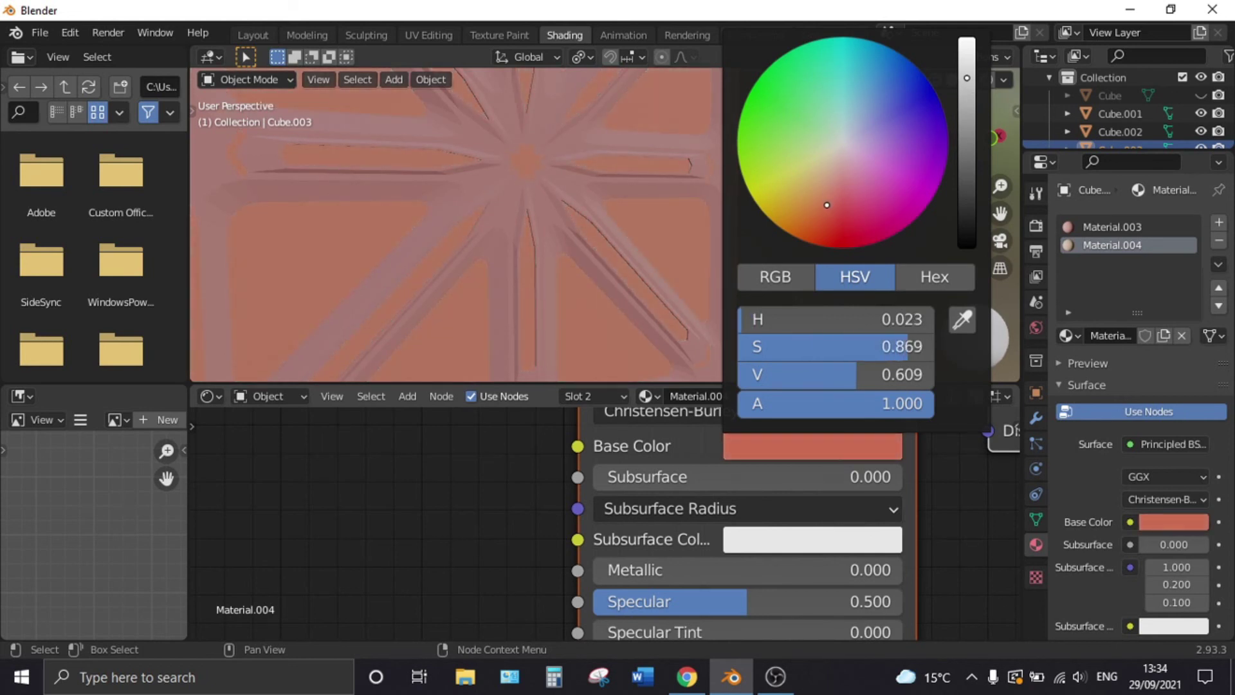
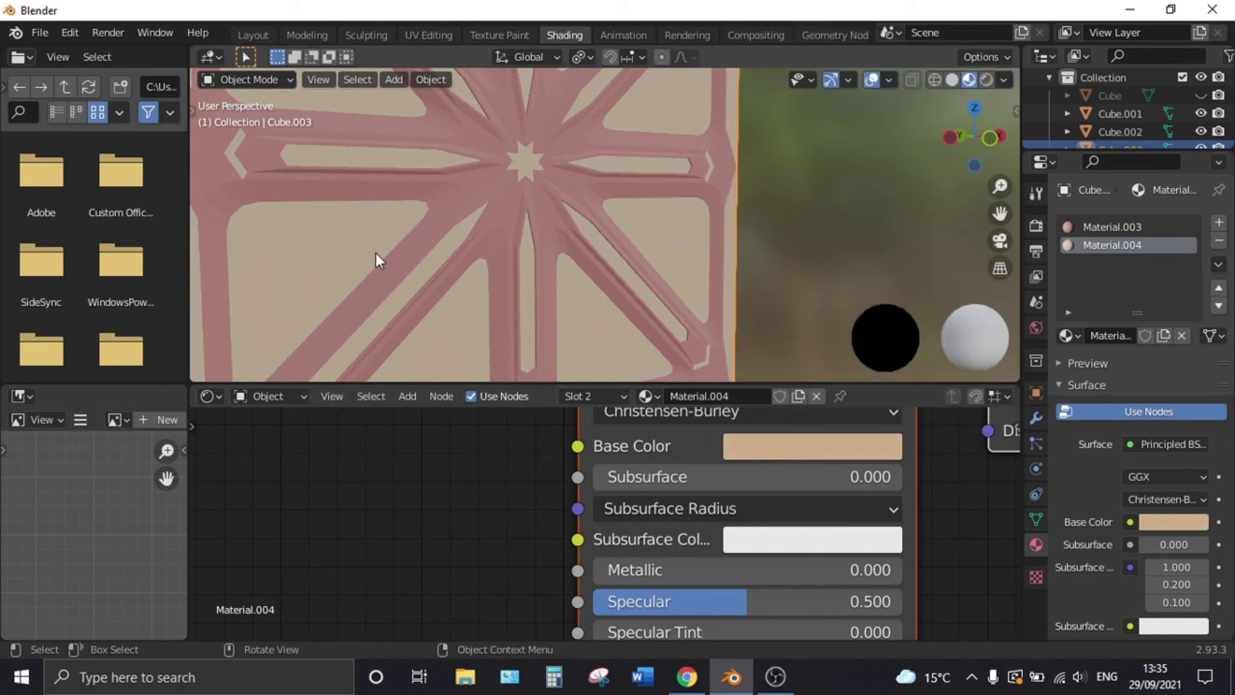
# Step: Link the patterned top cube's materials onto the upper tower cubes
pyautogui.scroll(-5, 375, 252)
pyautogui.moveTo(755, 222)
pyautogui.mouseDown(button='middle')
pyautogui.moveTo(721, 269)
pyautogui.moveTo(507, 272)
pyautogui.moveTo(653, 270)
pyautogui.moveTo(635, 242)
pyautogui.mouseUp(button='middle')
pyautogui.click(631, 242)
pyautogui.keyDown('shift'); pyautogui.click(625, 300); pyautogui.keyUp('shift')
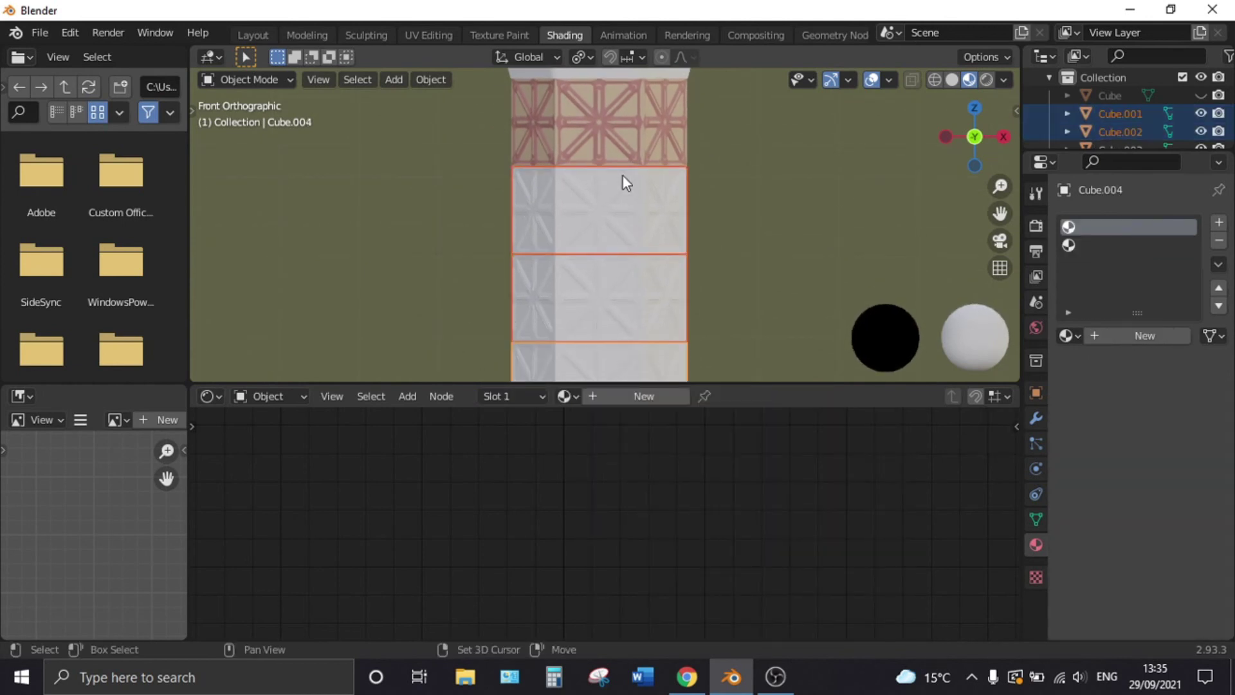
pyautogui.keyDown('shift'); pyautogui.click(636, 149); pyautogui.keyUp('shift')
pyautogui.hotkey('ctrl', 'l')
pyautogui.click(738, 170)
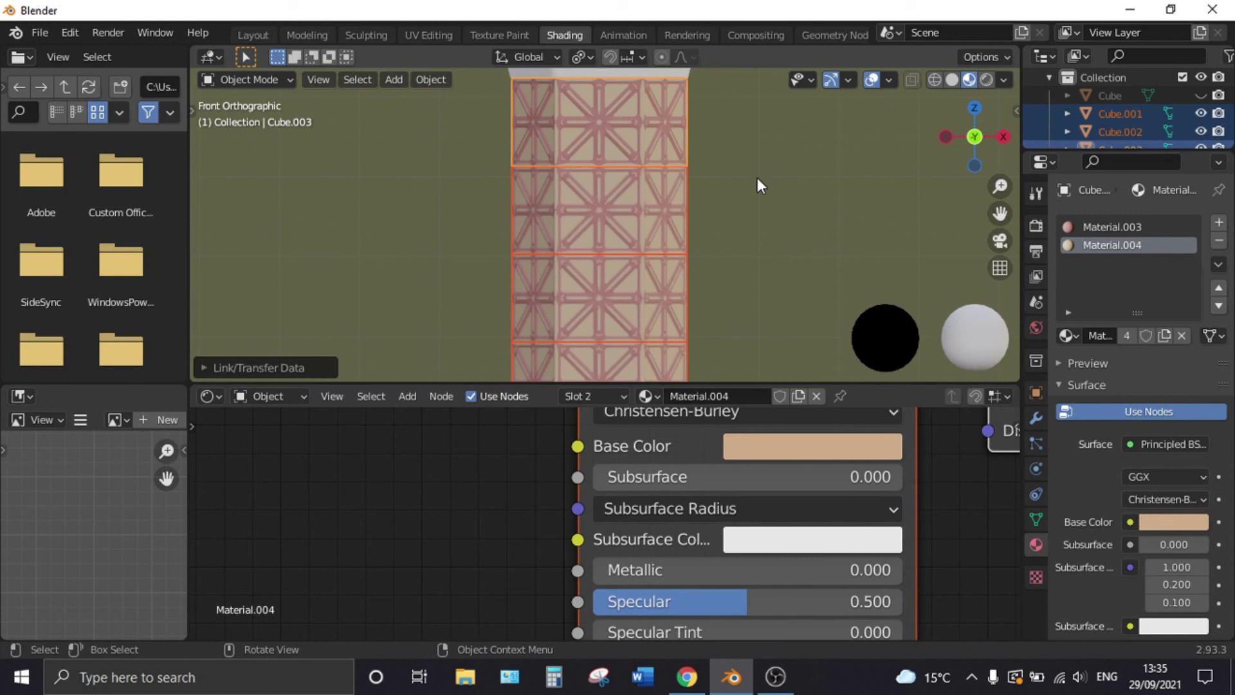
pyautogui.click(781, 227)
# Step: Link the tower body's pink materials onto the ring below the capital
pyautogui.scroll(-3, 692, 304)
pyautogui.moveTo(691, 305)
pyautogui.keyDown('shift'); pyautogui.mouseDown(button='middle')
pyautogui.moveTo(704, 221)
pyautogui.moveTo(666, 325)
pyautogui.mouseUp(button='middle'); pyautogui.keyUp('shift')
pyautogui.scroll(2, 703, 229)
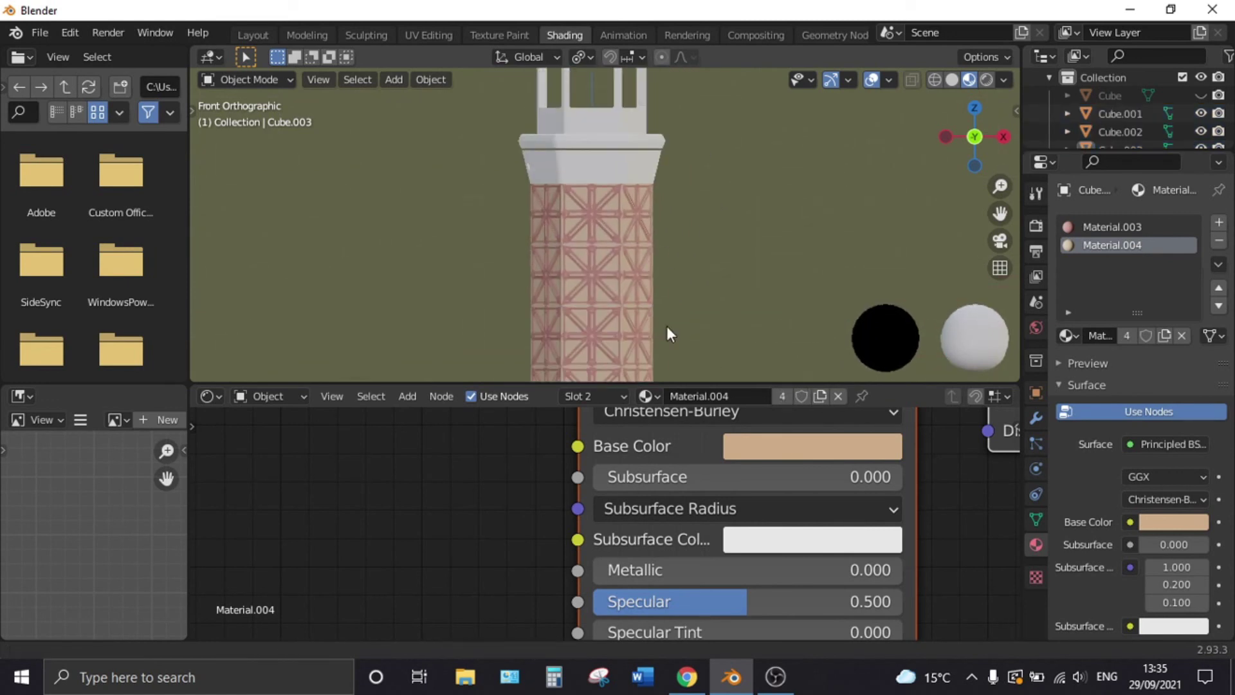
pyautogui.keyDown('shift'); pyautogui.scroll(3, 666, 290); pyautogui.keyUp('shift')
pyautogui.click(637, 229)
pyautogui.keyDown('shift'); pyautogui.click(624, 269); pyautogui.keyUp('shift')
pyautogui.hotkey('ctrl', 'l')
pyautogui.click(701, 251)
pyautogui.click(774, 223)
# Step: Link the pink ring's materials onto the pillars above it
pyautogui.click(638, 208)
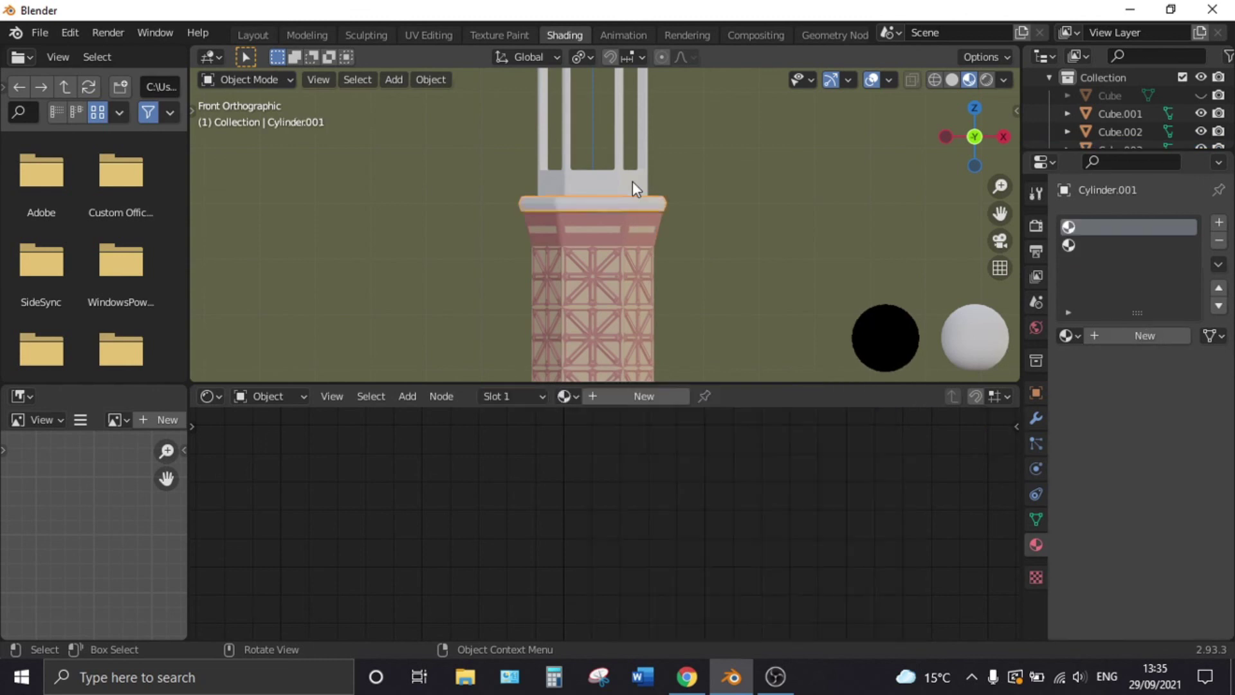
pyautogui.keyDown('shift'); pyautogui.scroll(5, 634, 224); pyautogui.keyUp('shift')
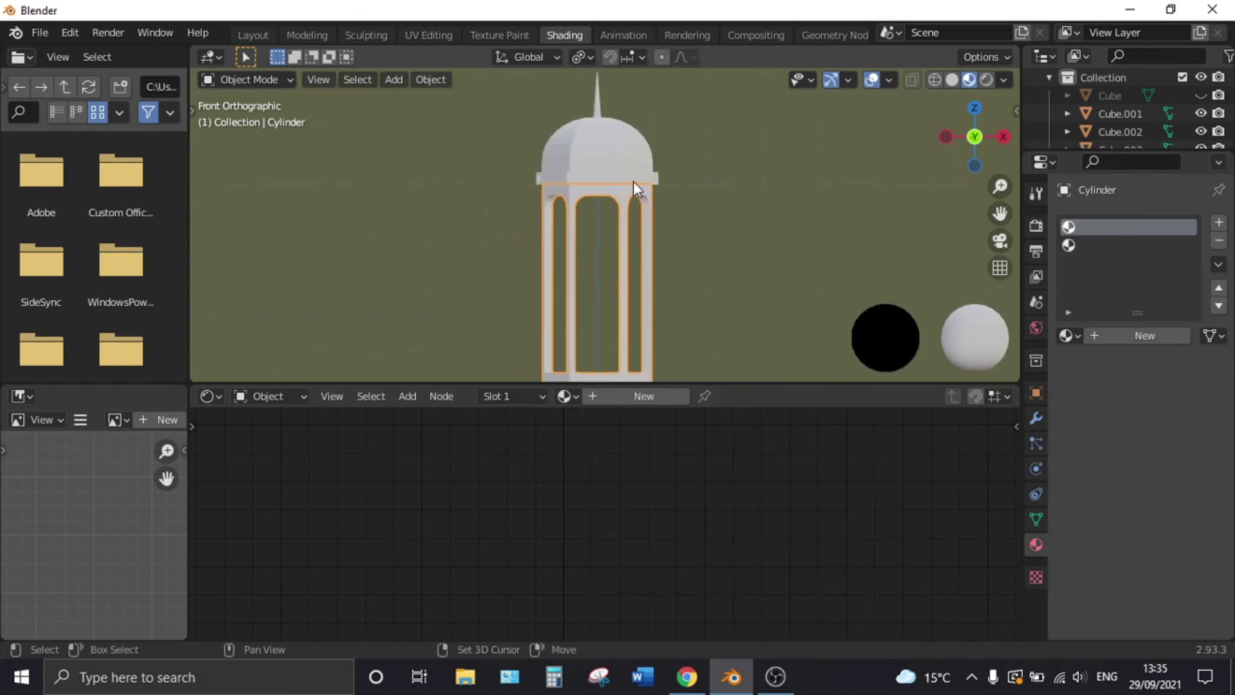
pyautogui.keyDown('shift'); pyautogui.click(633, 180); pyautogui.keyUp('shift')
pyautogui.hotkey('ctrl', 'l')
pyautogui.click(636, 184)
pyautogui.keyDown('shift'); pyautogui.scroll(-5, 645, 275); pyautogui.keyUp('shift')
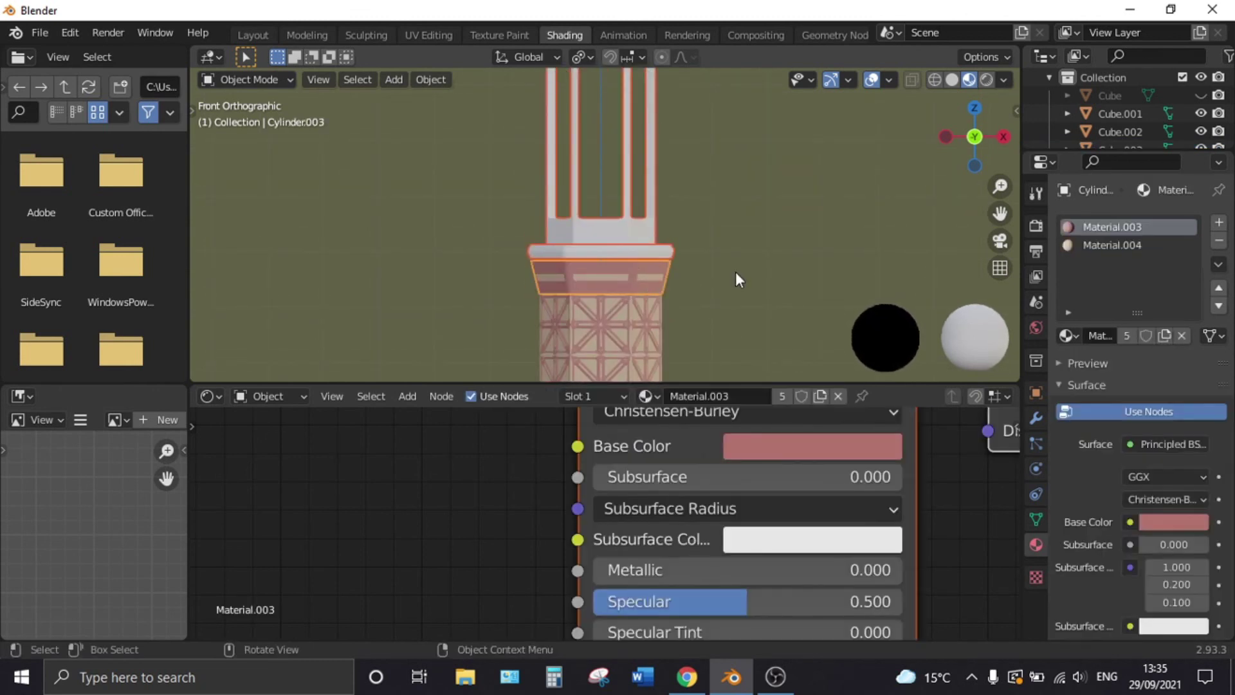
pyautogui.hotkey('ctrl', 'l')
pyautogui.click(735, 272)
pyautogui.click(814, 232)
# Step: Select the dome and orbit the view around it
pyautogui.scroll(-3, 814, 232)
pyautogui.scroll(2, 660, 169)
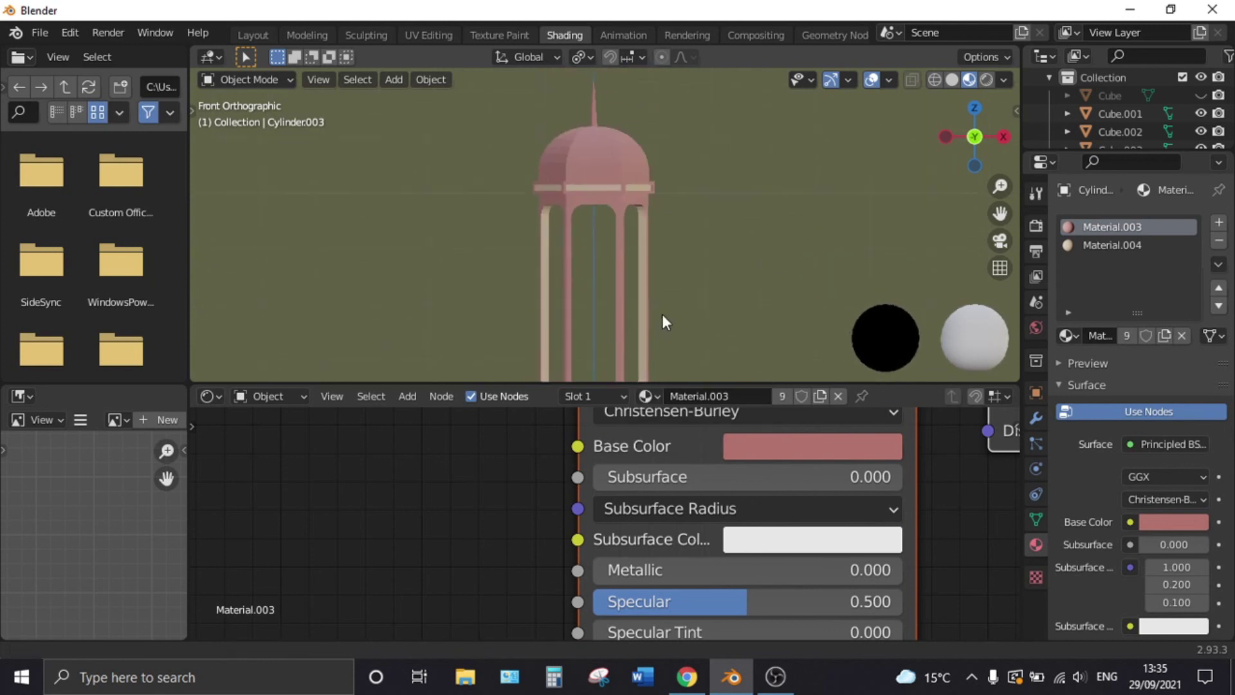
pyautogui.scroll(2, 645, 148)
pyautogui.scroll(1, 643, 201)
pyautogui.click(643, 201)
pyautogui.moveTo(644, 200)
pyautogui.mouseDown(button='middle')
pyautogui.moveTo(657, 263)
pyautogui.moveTo(684, 273)
pyautogui.mouseUp(button='middle')
# Step: Enter face editing on the dome and make Material.003 the active slot
pyautogui.scroll(2, 684, 274)
pyautogui.press('Tab')
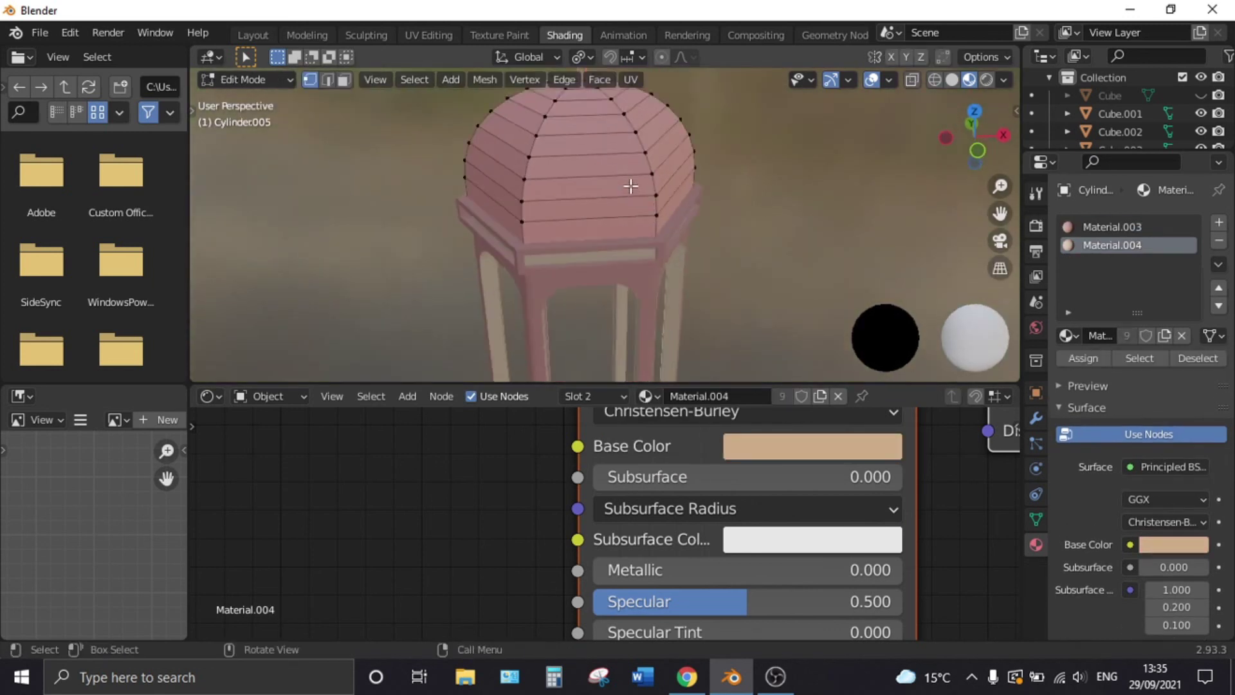
pyautogui.click(345, 80)
pyautogui.moveTo(628, 138); pyautogui.dragTo(605, 136, button='middle')
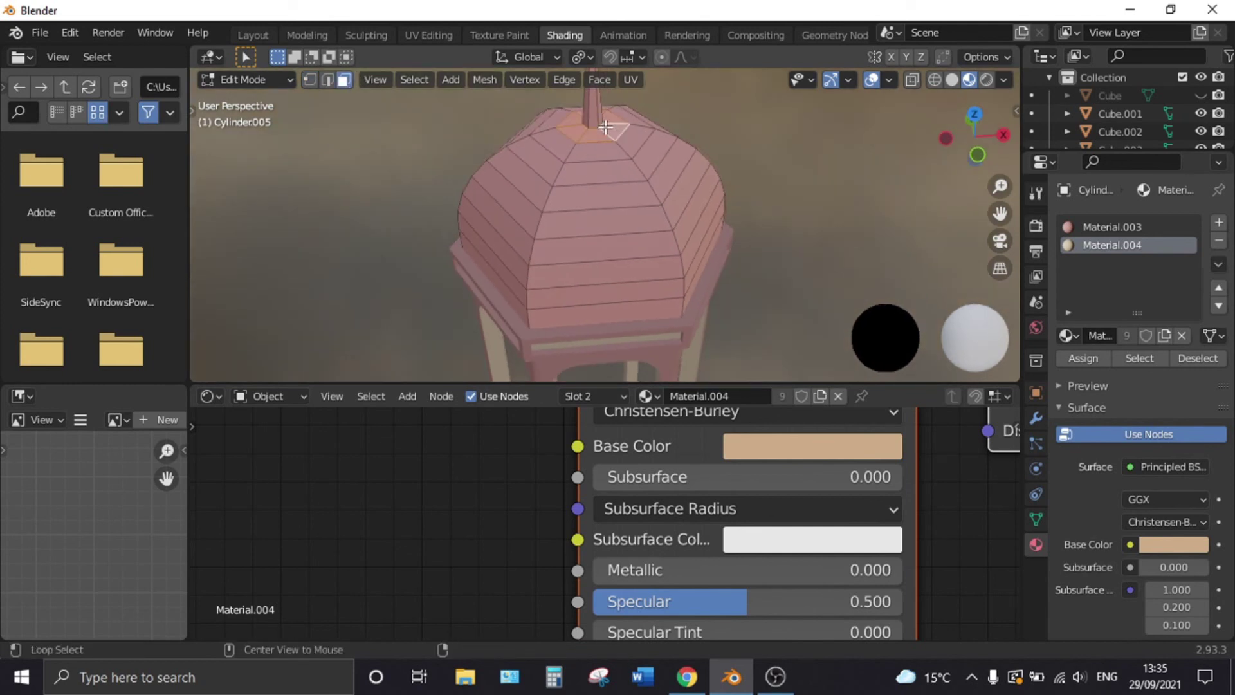
pyautogui.click(1096, 232)
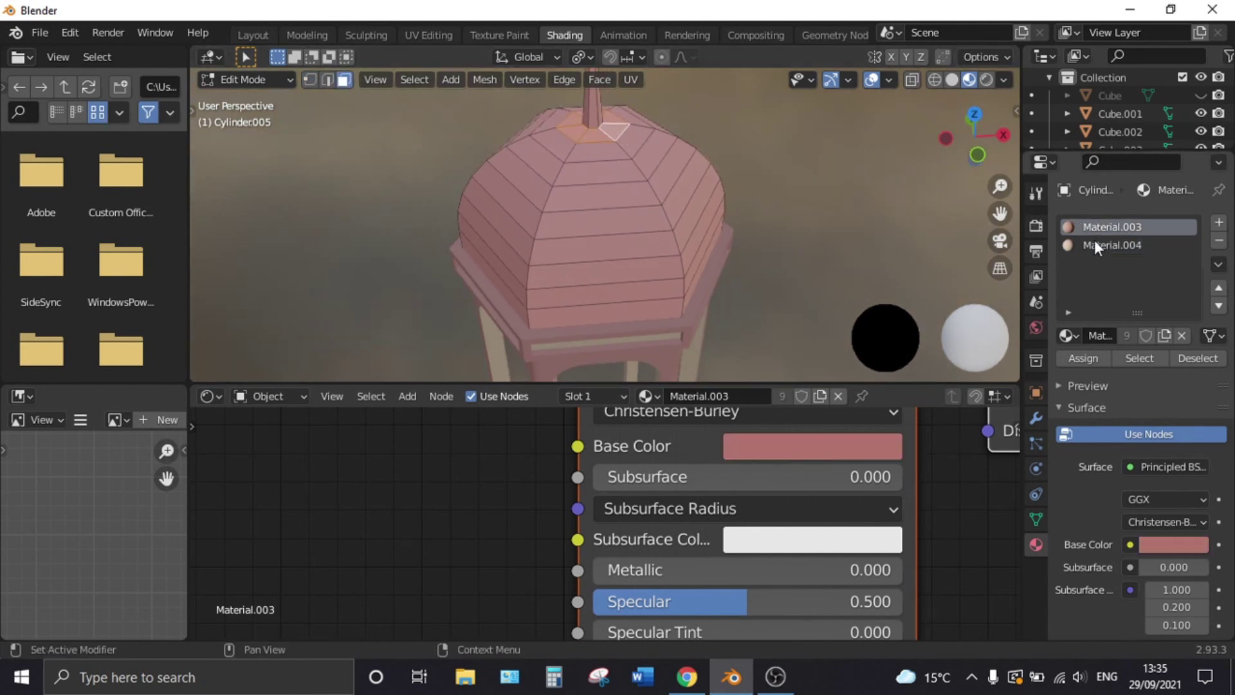
pyautogui.click(1093, 229)
pyautogui.press('Tab')
# Step: Assign the tan Material.004 to the lower ring of dome faces
pyautogui.moveTo(821, 167)
pyautogui.mouseDown(button='middle')
pyautogui.moveTo(715, 254)
pyautogui.moveTo(692, 201)
pyautogui.moveTo(748, 257)
pyautogui.mouseUp(button='middle')
pyautogui.moveTo(652, 191); pyautogui.dragTo(637, 205, button='middle')
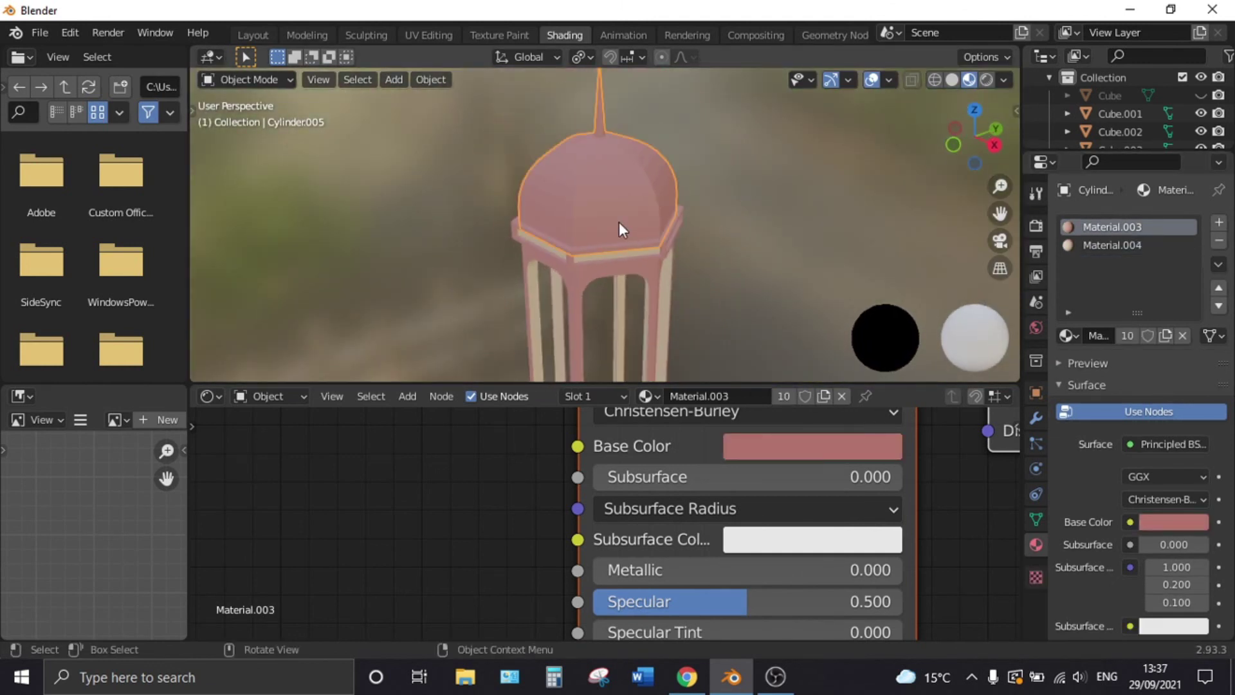
pyautogui.scroll(2, 619, 222)
pyautogui.press('Tab')
pyautogui.keyDown('alt'); pyautogui.click(627, 244); pyautogui.keyUp('alt')
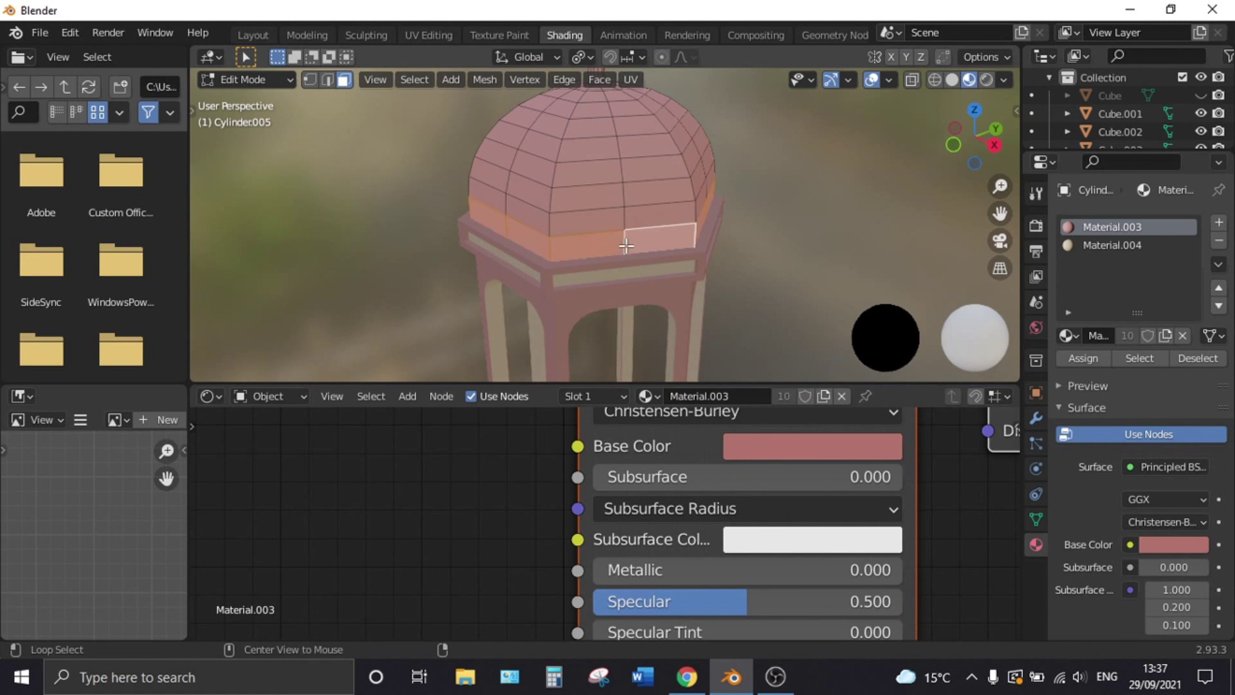
pyautogui.click(1132, 247)
pyautogui.click(1081, 358)
pyautogui.scroll(-3, 818, 244)
pyautogui.press('Tab')
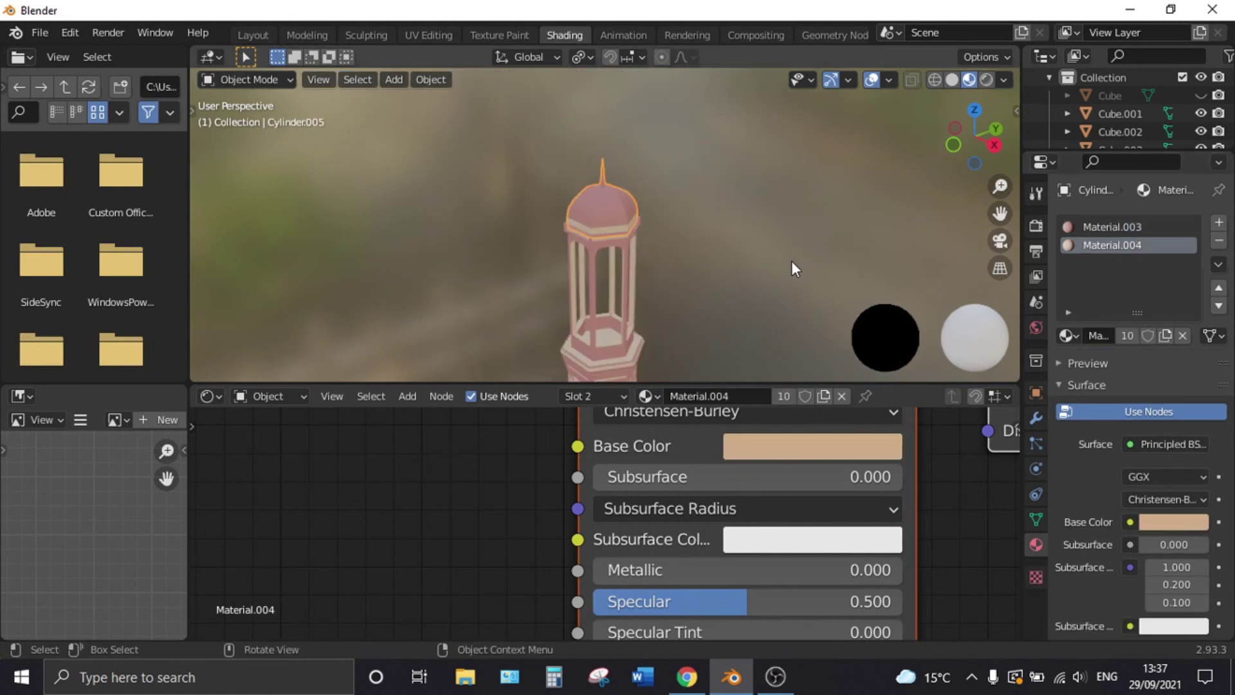
# Step: Add a loop cut across the tan band on the dome
pyautogui.moveTo(791, 260); pyautogui.dragTo(759, 219, button='middle')
pyautogui.scroll(4, 664, 240)
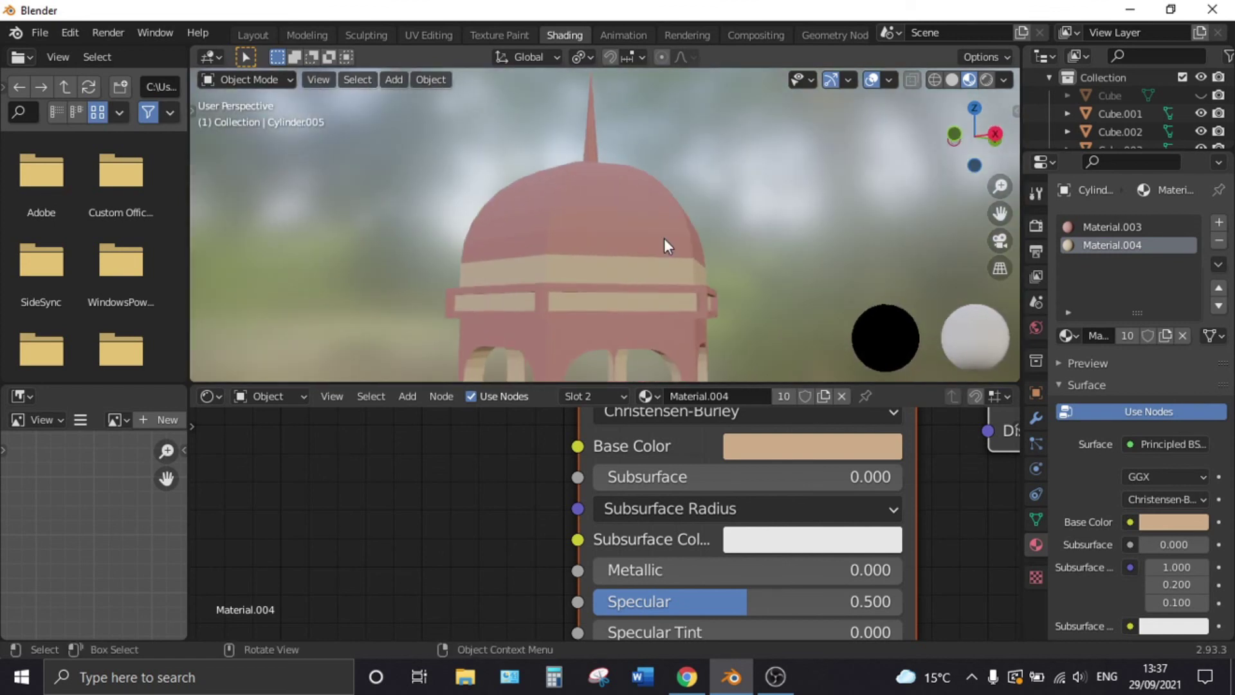
pyautogui.scroll(2, 636, 264)
pyautogui.press('Tab')
pyautogui.scroll(3, 606, 229)
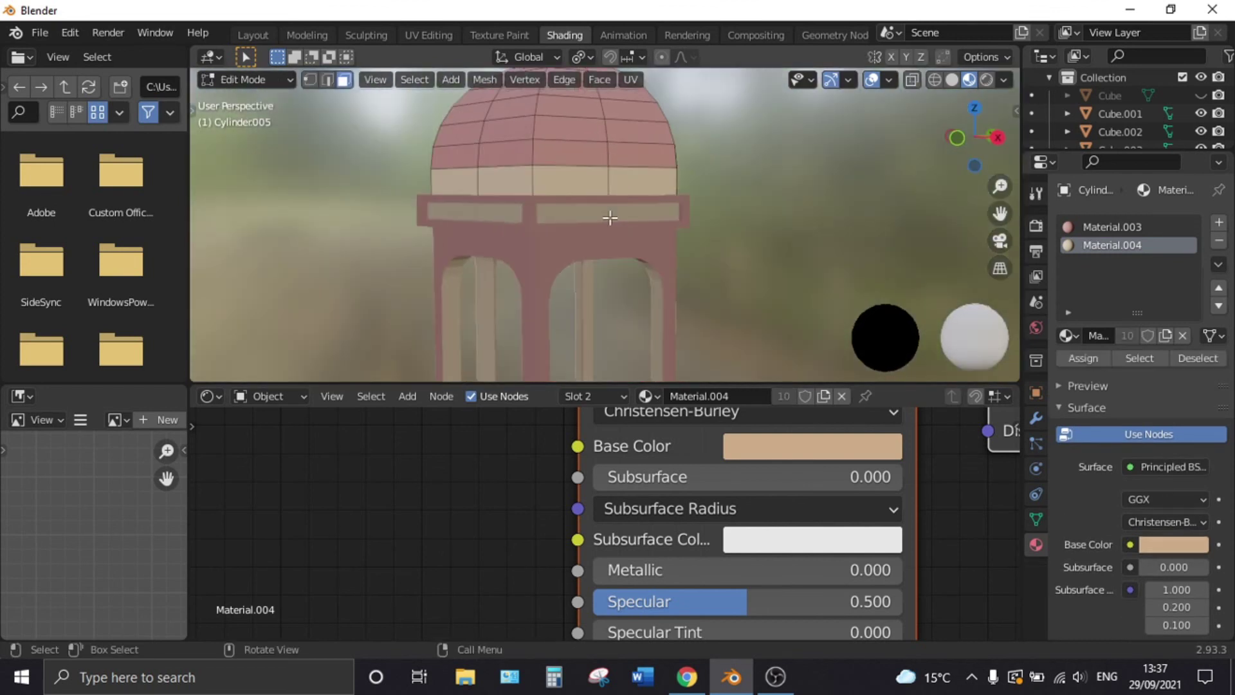
pyautogui.hotkey('ctrl', 'r')
pyautogui.click(505, 169)
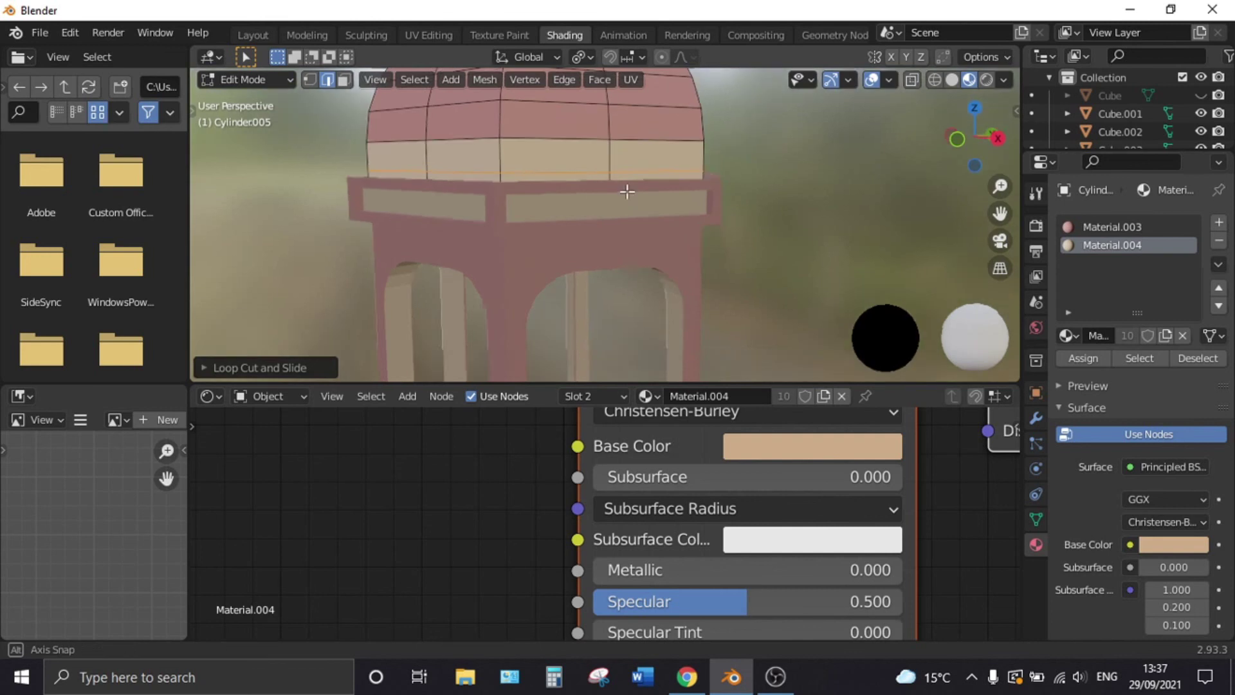
pyautogui.moveTo(628, 191); pyautogui.dragTo(459, 129, button='middle')
# Step: Reassign pink Material.003 to the upper part of the tan band
pyautogui.click(345, 79)
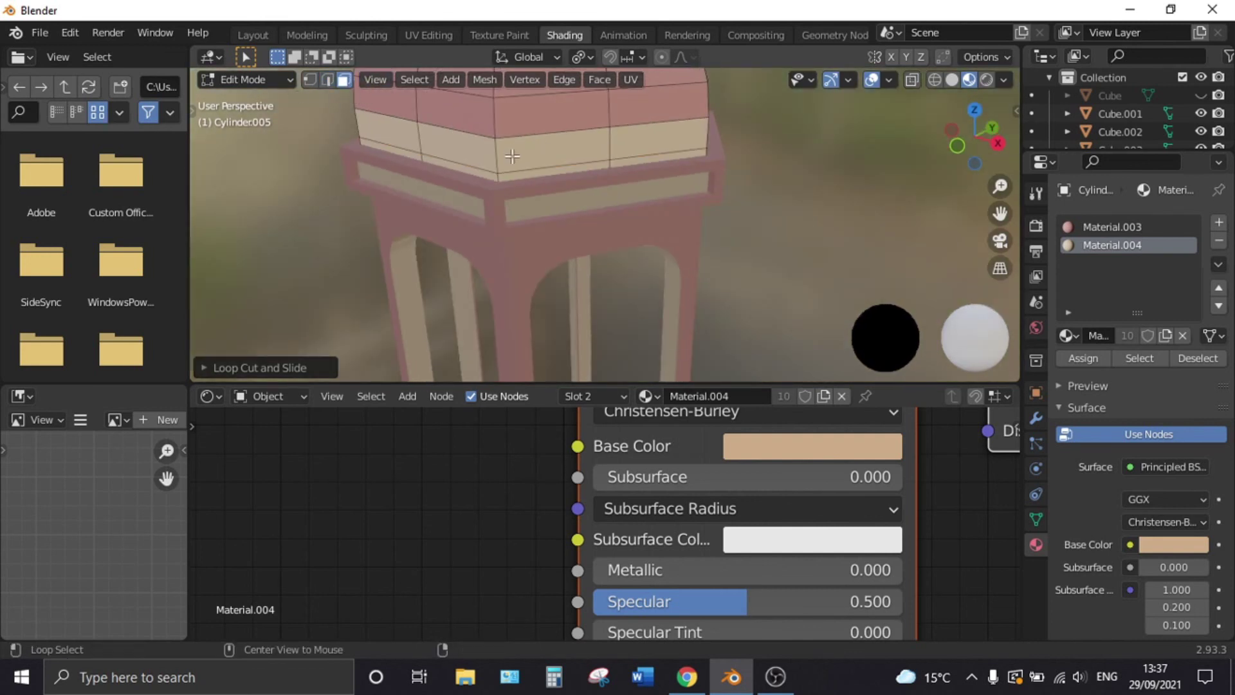
pyautogui.click(552, 151)
pyautogui.click(1122, 229)
pyautogui.click(1095, 350)
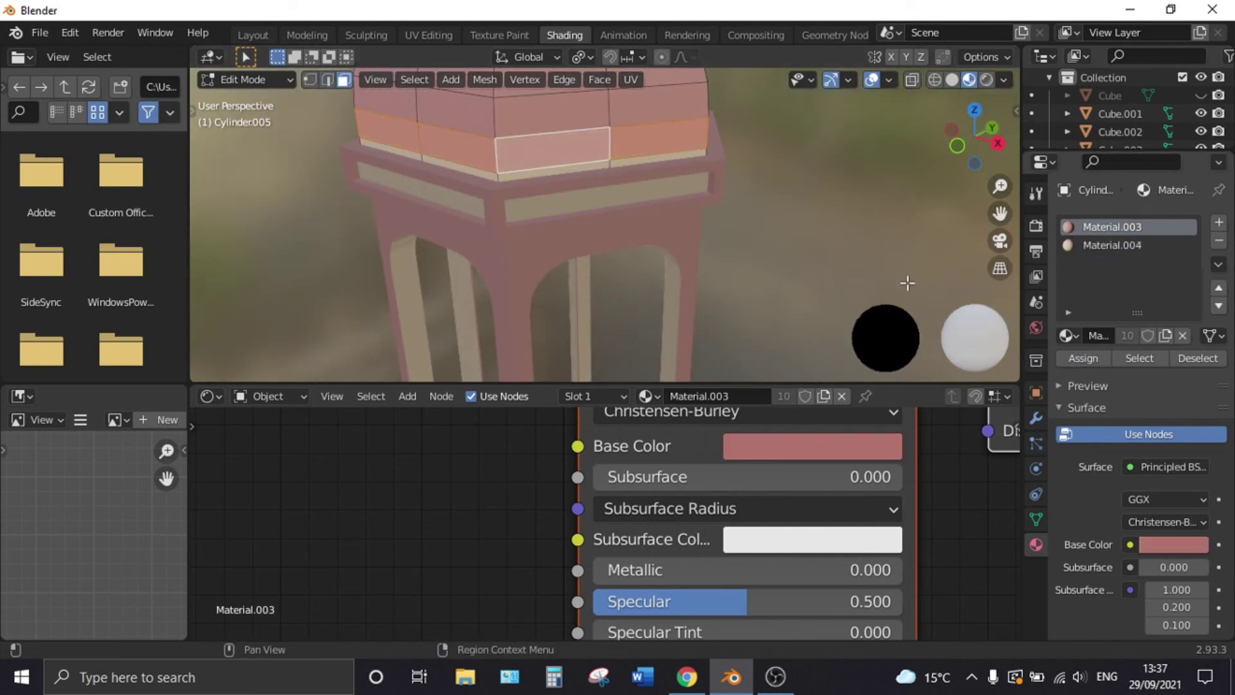
pyautogui.scroll(-4, 836, 258)
pyautogui.press('Tab')
# Step: Assign the tan Material.004 to the dome's spire
pyautogui.scroll(2, 765, 243)
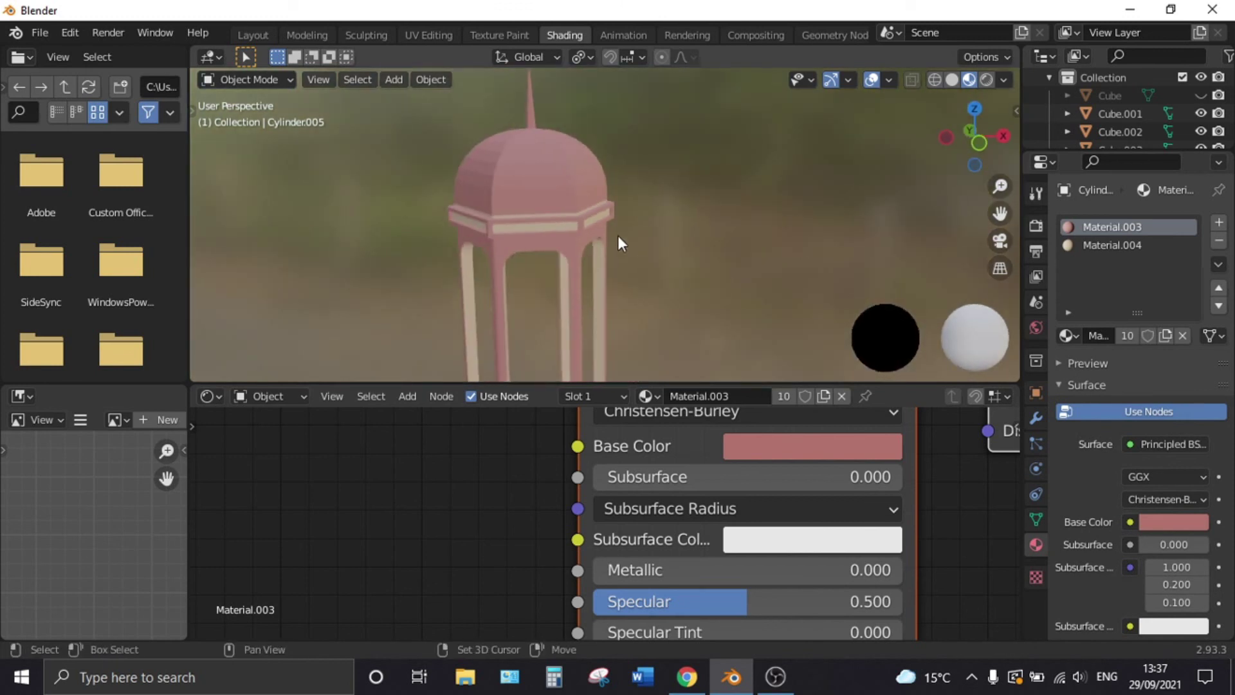
pyautogui.moveTo(792, 247); pyautogui.dragTo(697, 176, button='middle')
pyautogui.scroll(-3, 669, 198)
pyautogui.click(638, 245)
pyautogui.scroll(3, 651, 252)
pyautogui.scroll(2, 618, 253)
pyautogui.press('Tab')
pyautogui.press('l')
pyautogui.click(1083, 246)
pyautogui.click(1082, 363)
pyautogui.scroll(-3, 716, 251)
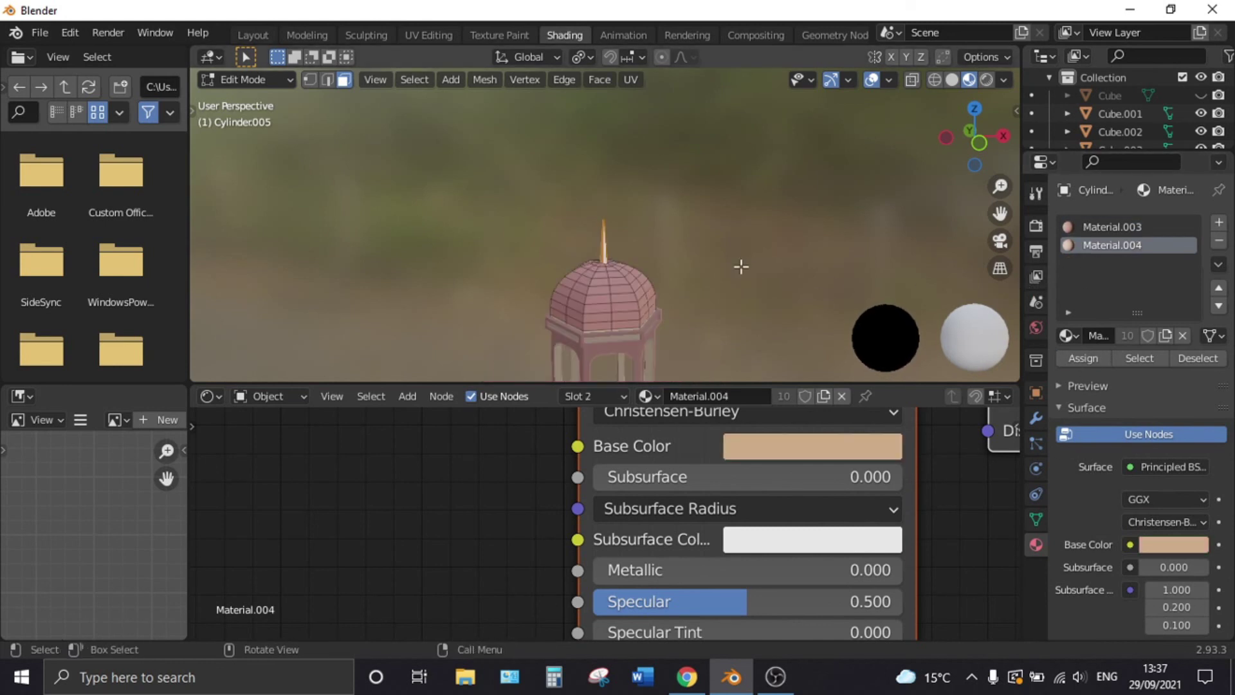
pyautogui.press('Tab')
pyautogui.keyDown('shift'); pyautogui.moveTo(683, 296); pyautogui.dragTo(657, 241, button='middle'); pyautogui.keyUp('shift')
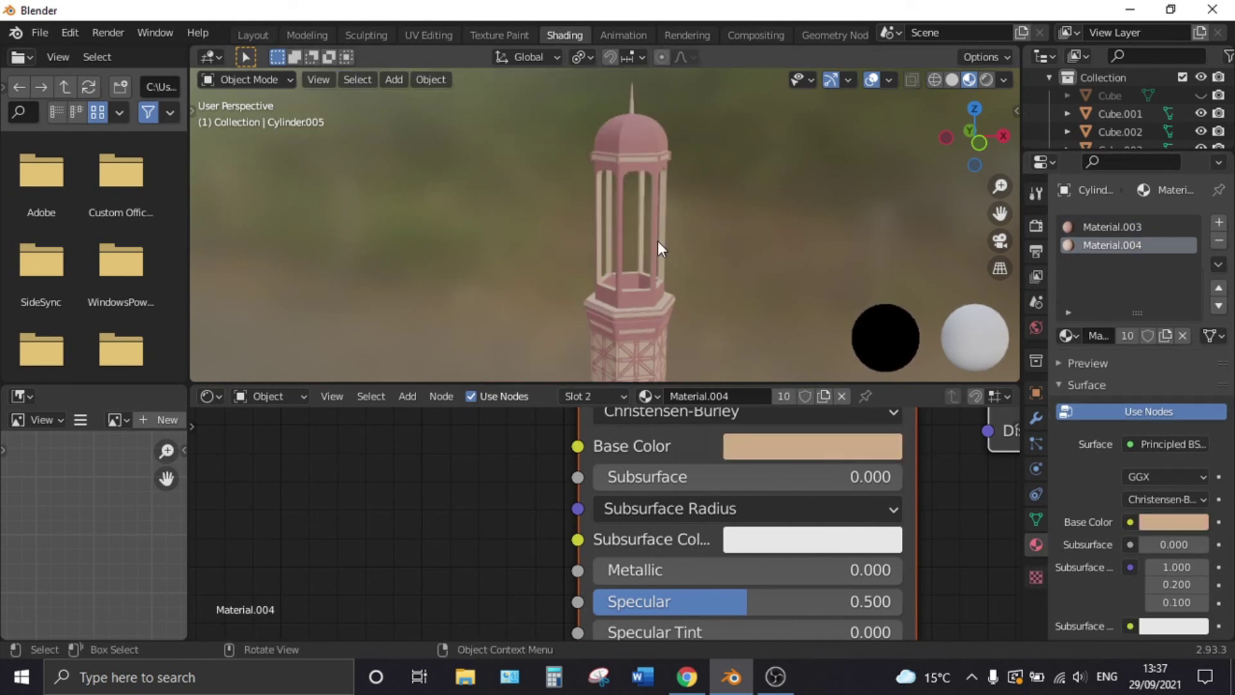
pyautogui.scroll(2, 691, 276)
pyautogui.moveTo(739, 163); pyautogui.dragTo(683, 161, button='middle')
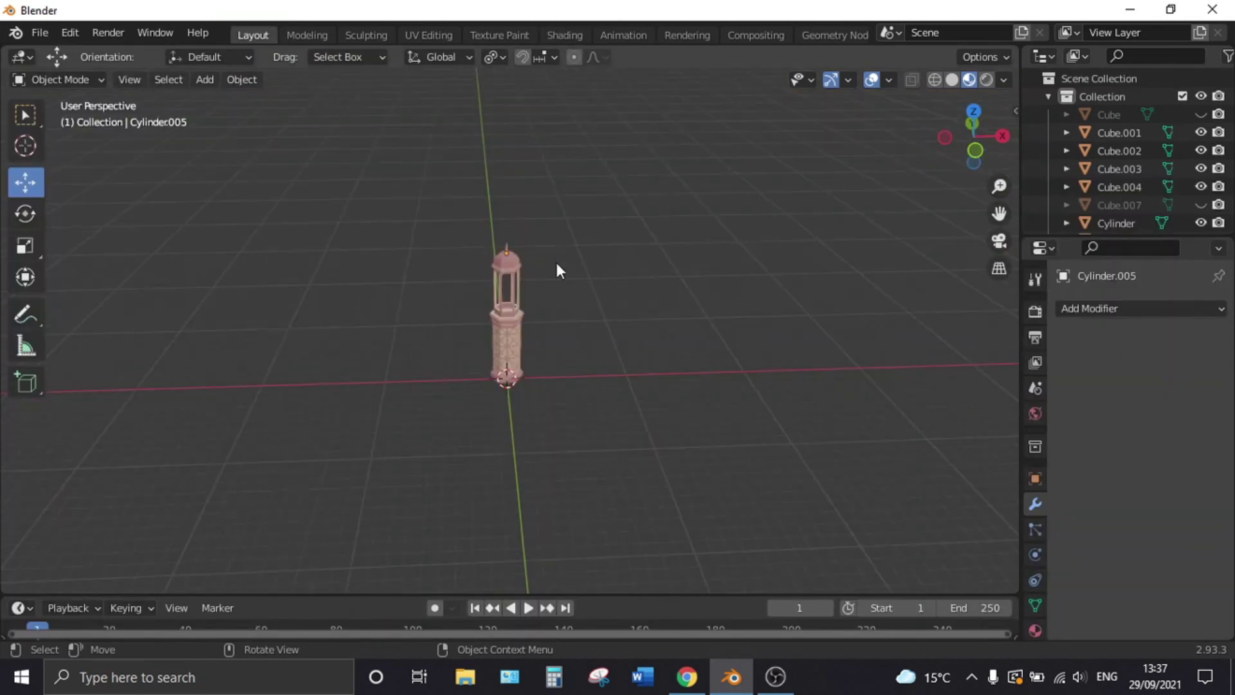
# Step: Add a plane at the tower base and view it from the top
pyautogui.hotkey('shift', 'a')
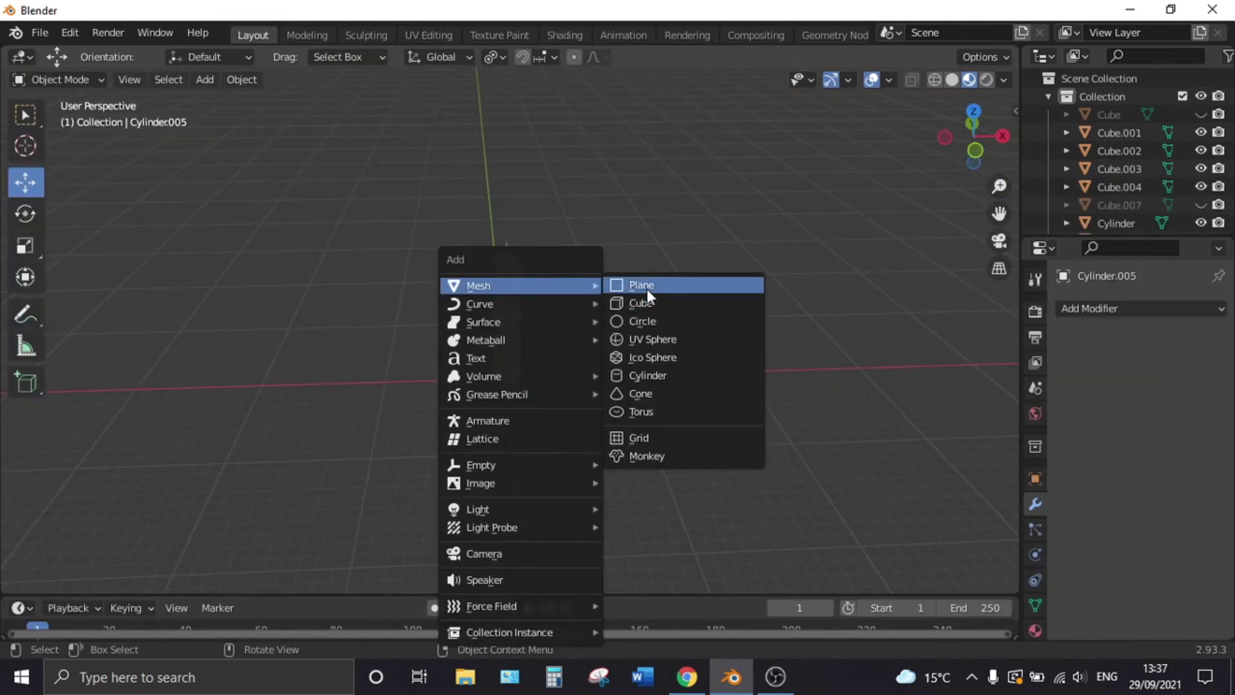
pyautogui.click(647, 290)
pyautogui.press('q')
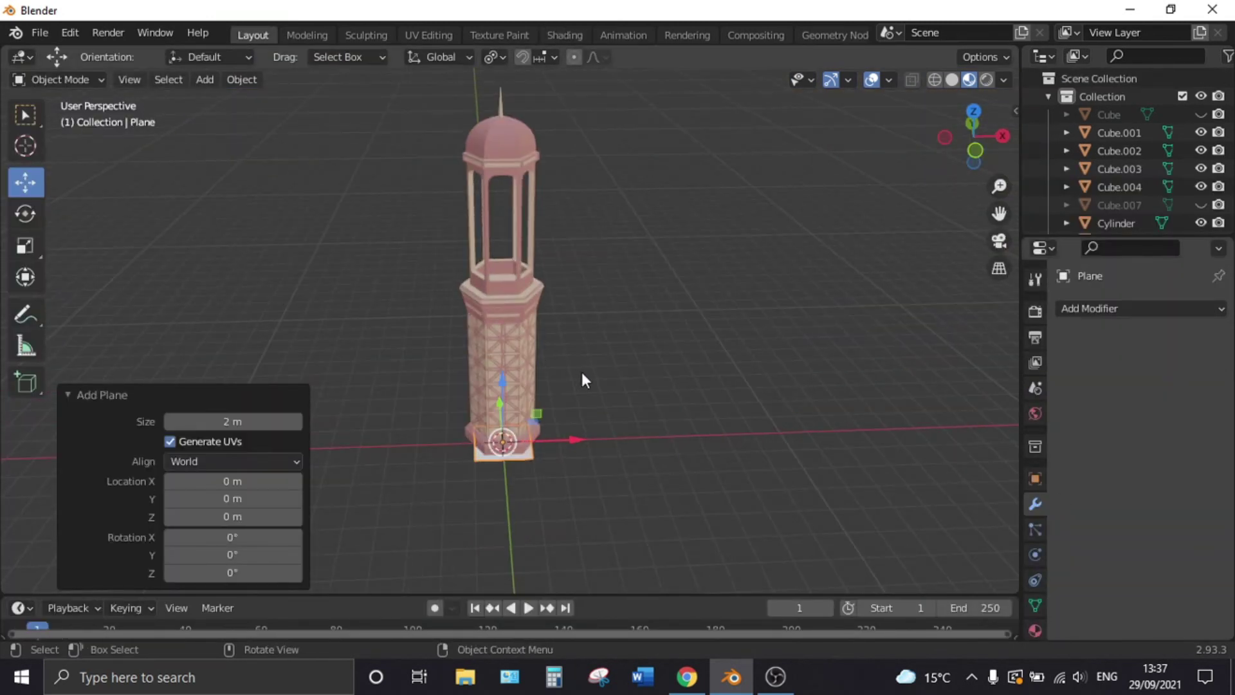
pyautogui.press('KP_7')
# Step: Scale the ground plane up by a factor of 5, twice
pyautogui.press('s')
pyautogui.press('5')
pyautogui.press('Return')
pyautogui.press('s')
pyautogui.press('5')
pyautogui.press('Return')
pyautogui.moveTo(640, 380)
pyautogui.mouseDown(button='middle')
pyautogui.moveTo(642, 237)
pyautogui.moveTo(652, 378)
pyautogui.mouseUp(button='middle')
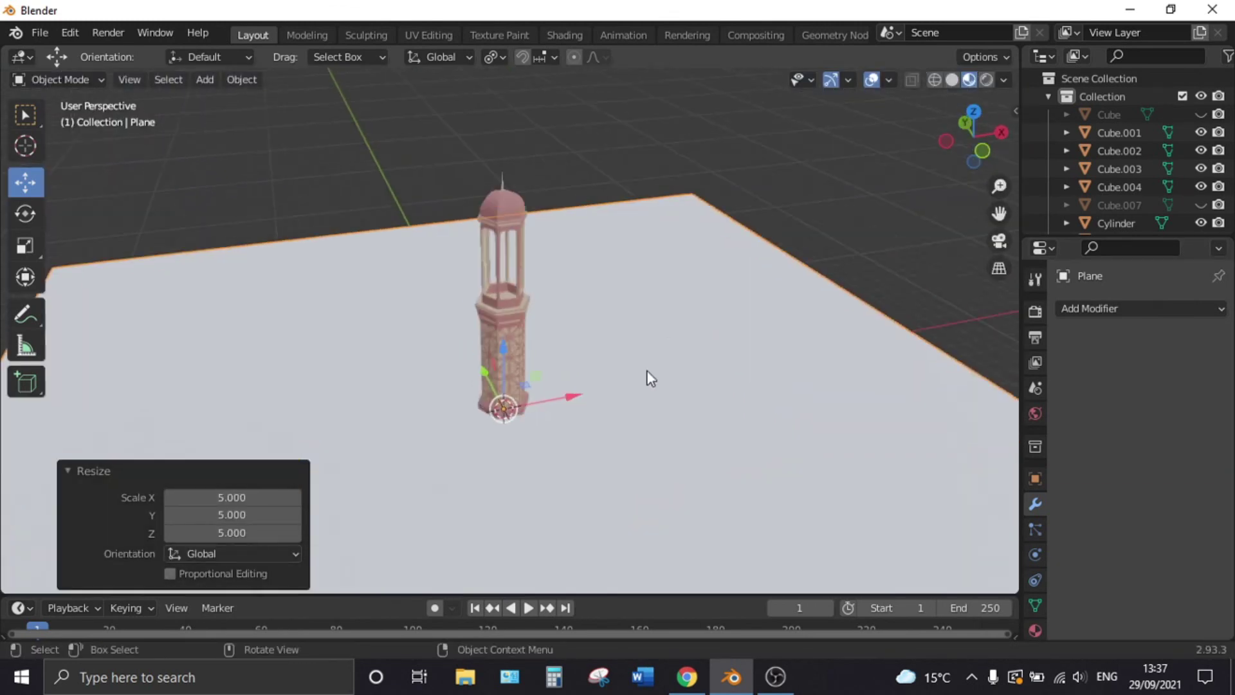
pyautogui.scroll(2, 631, 381)
pyautogui.scroll(-2, 611, 347)
pyautogui.scroll(-5, 624, 312)
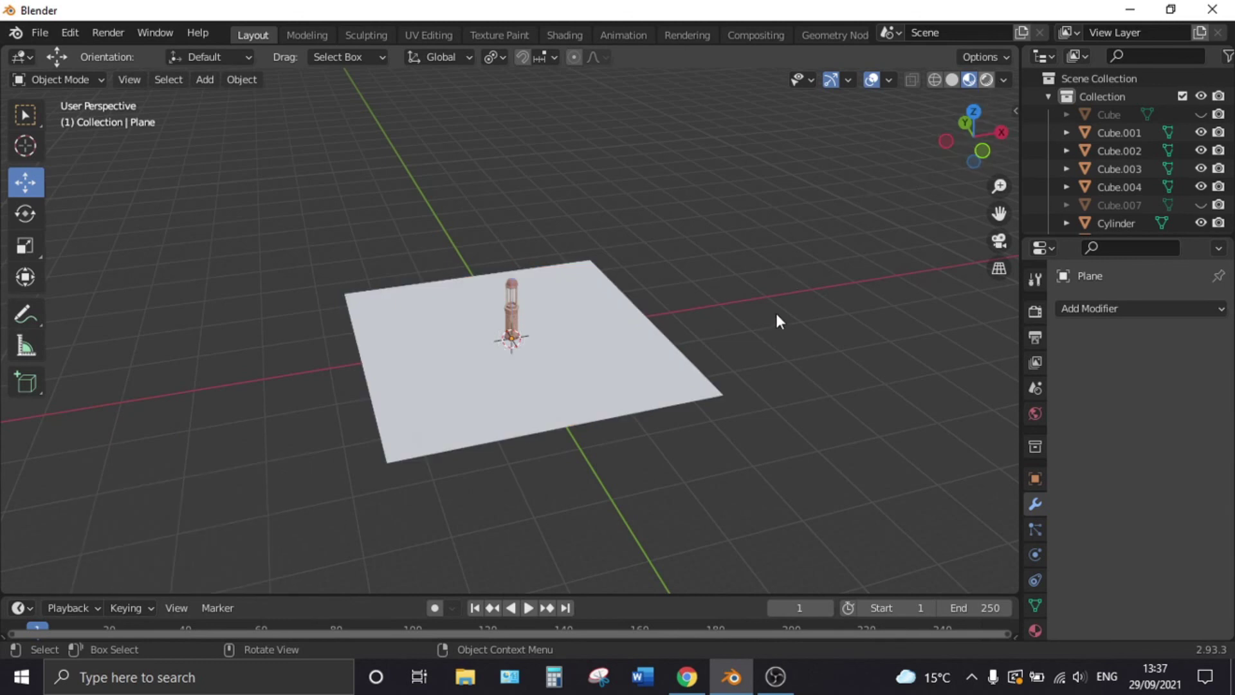
# Step: Switch the viewport to rendered shading and add a sun lamp
pyautogui.press('z')
pyautogui.scroll(3, 665, 317)
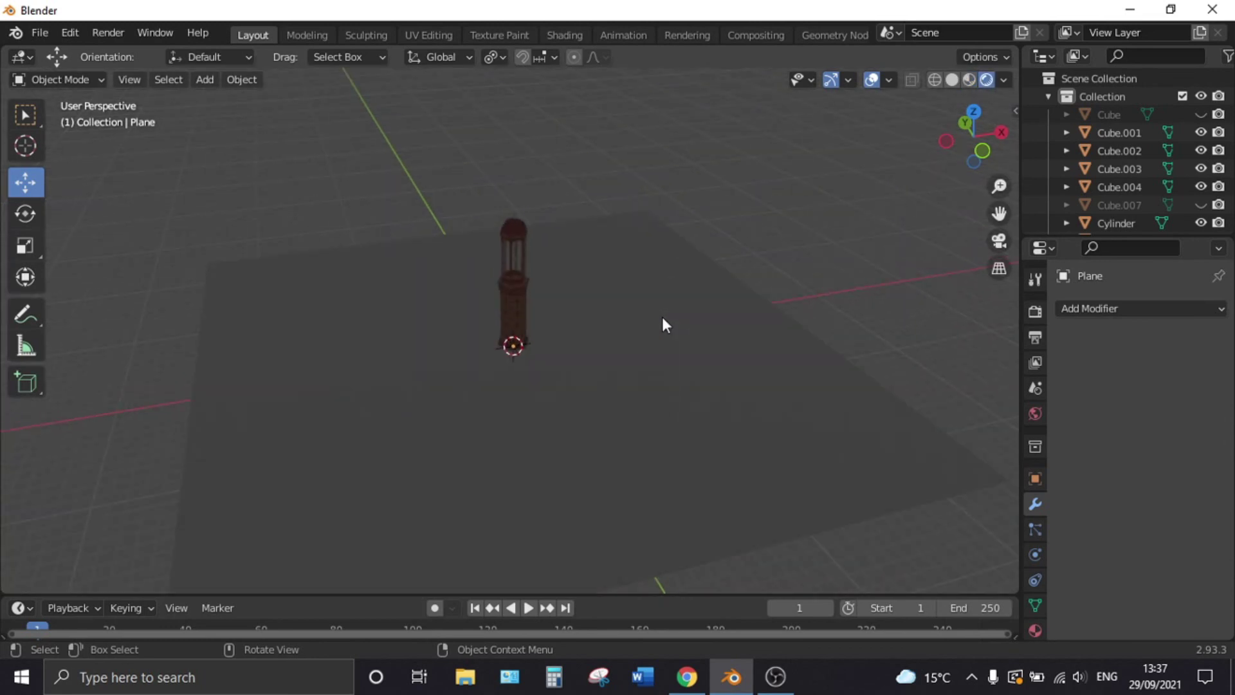
pyautogui.hotkey('shift', 'a')
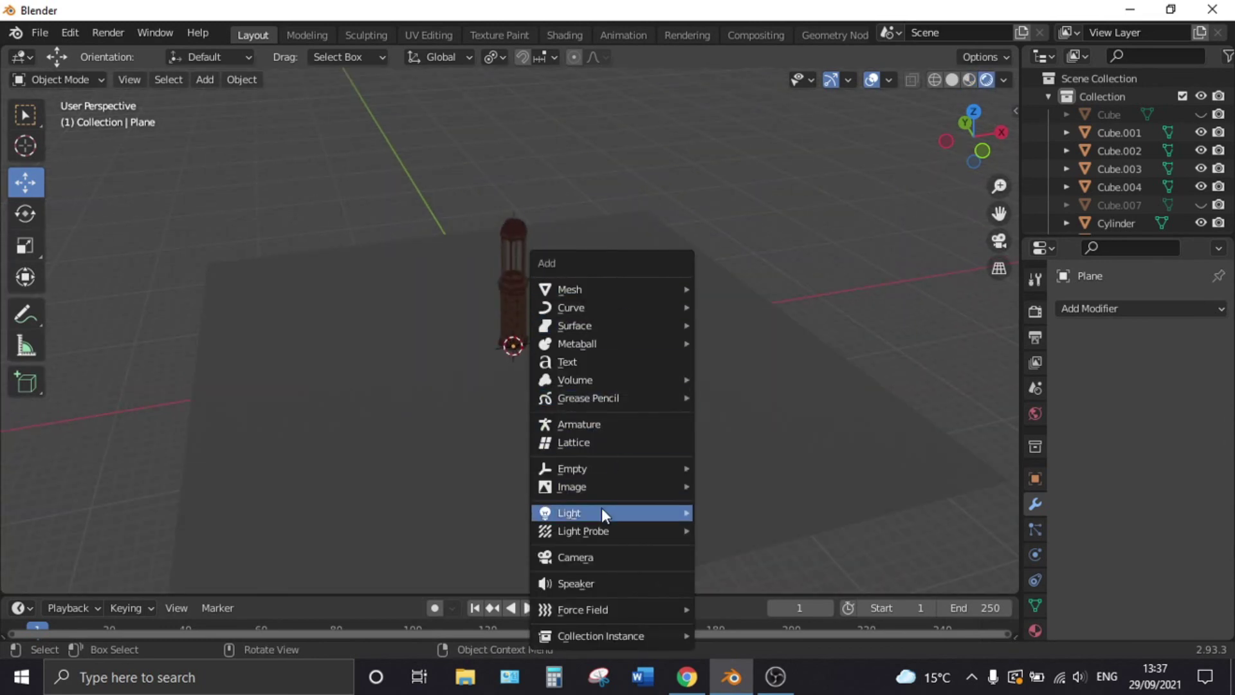
pyautogui.moveTo(579, 512)
pyautogui.click(742, 534)
# Step: Move the sun lamp high above the ground plane
pyautogui.scroll(4, 583, 366)
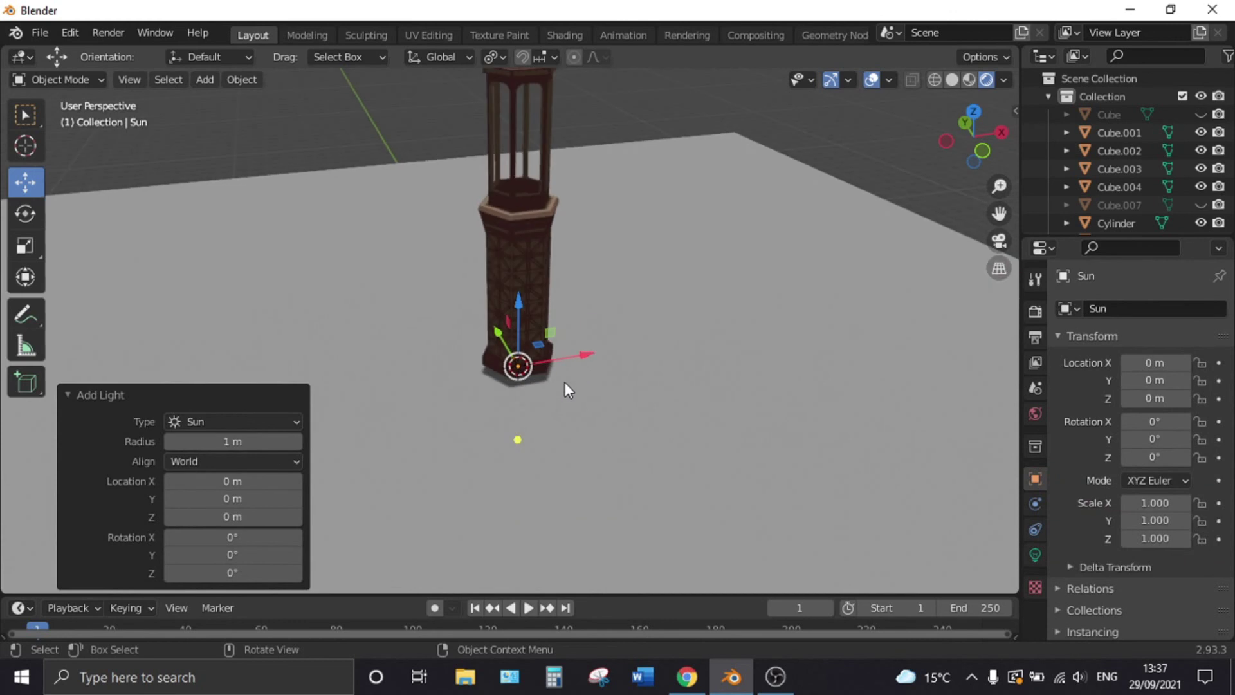
pyautogui.scroll(-3, 573, 387)
pyautogui.scroll(-3, 573, 387)
pyautogui.press('g')
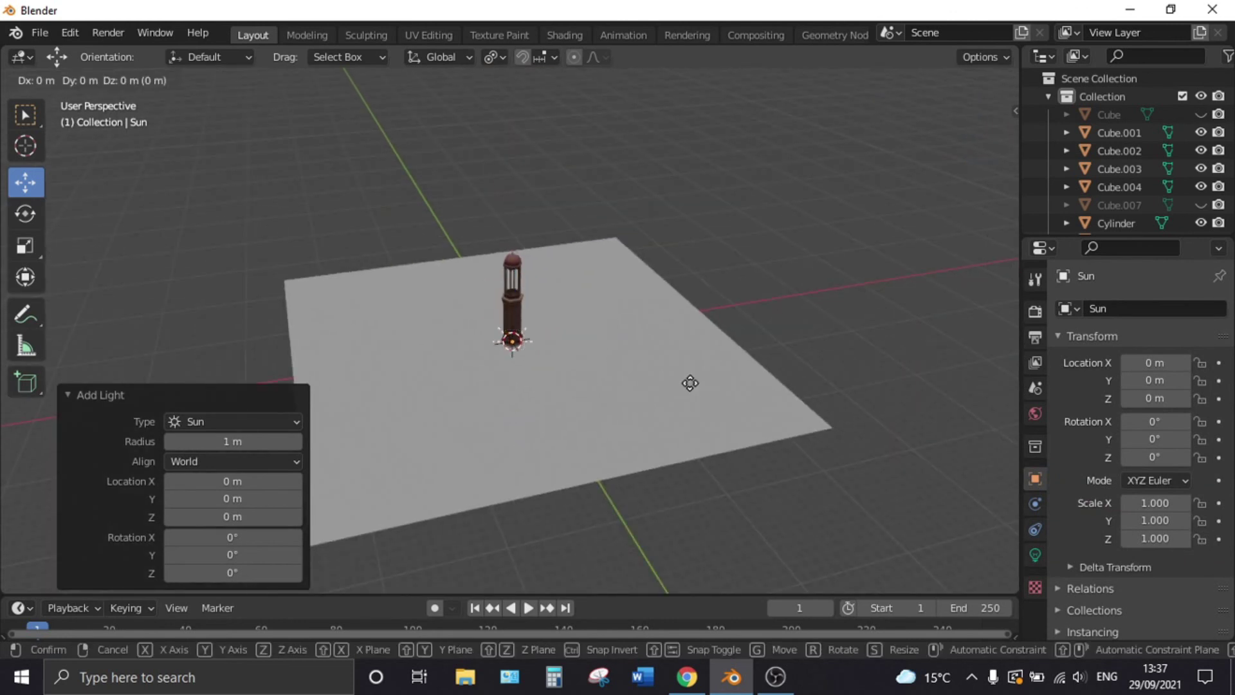
pyautogui.click(778, 151)
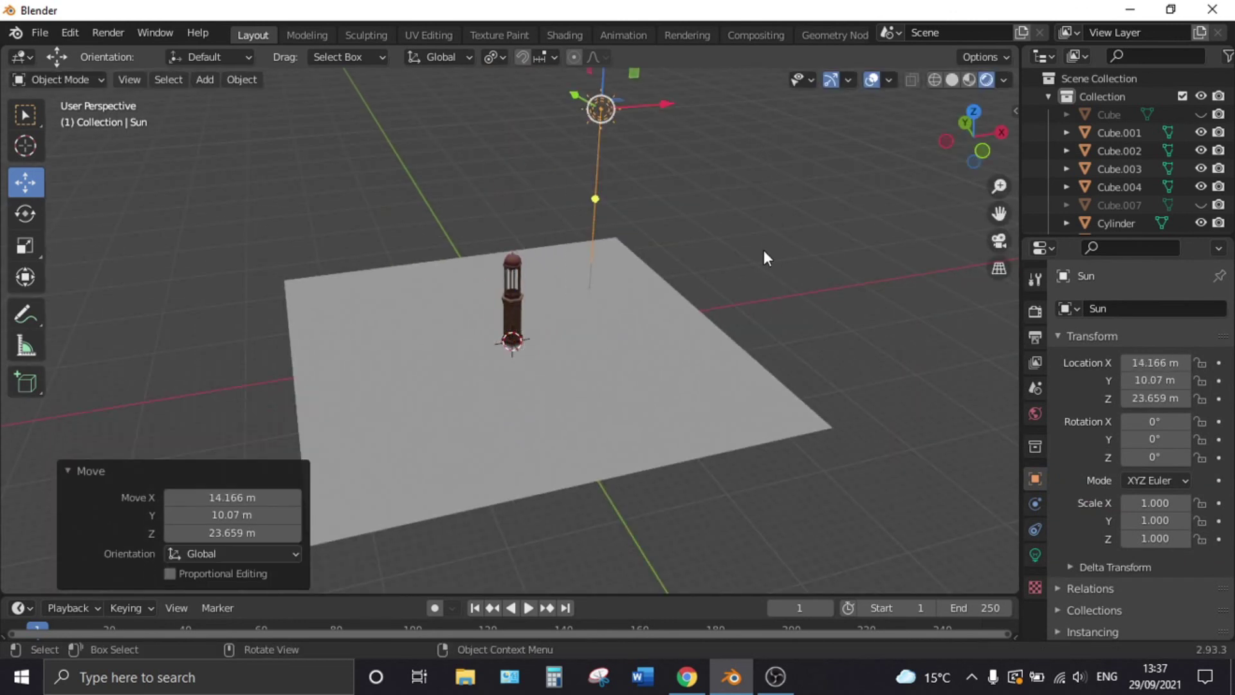
# Step: Tilt the sun lamp 31.8° on Y and turn it -52.9° on Z
pyautogui.press('r')
pyautogui.press('y')
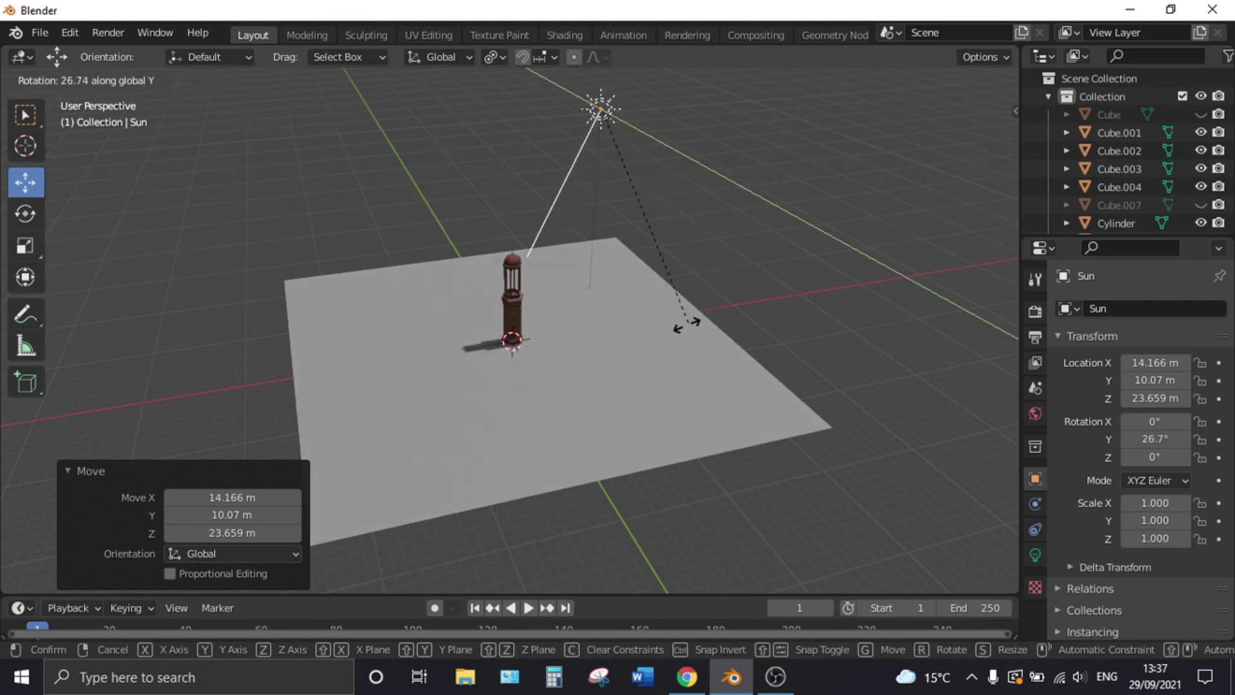
pyautogui.click(670, 337)
pyautogui.press('r')
pyautogui.press('z')
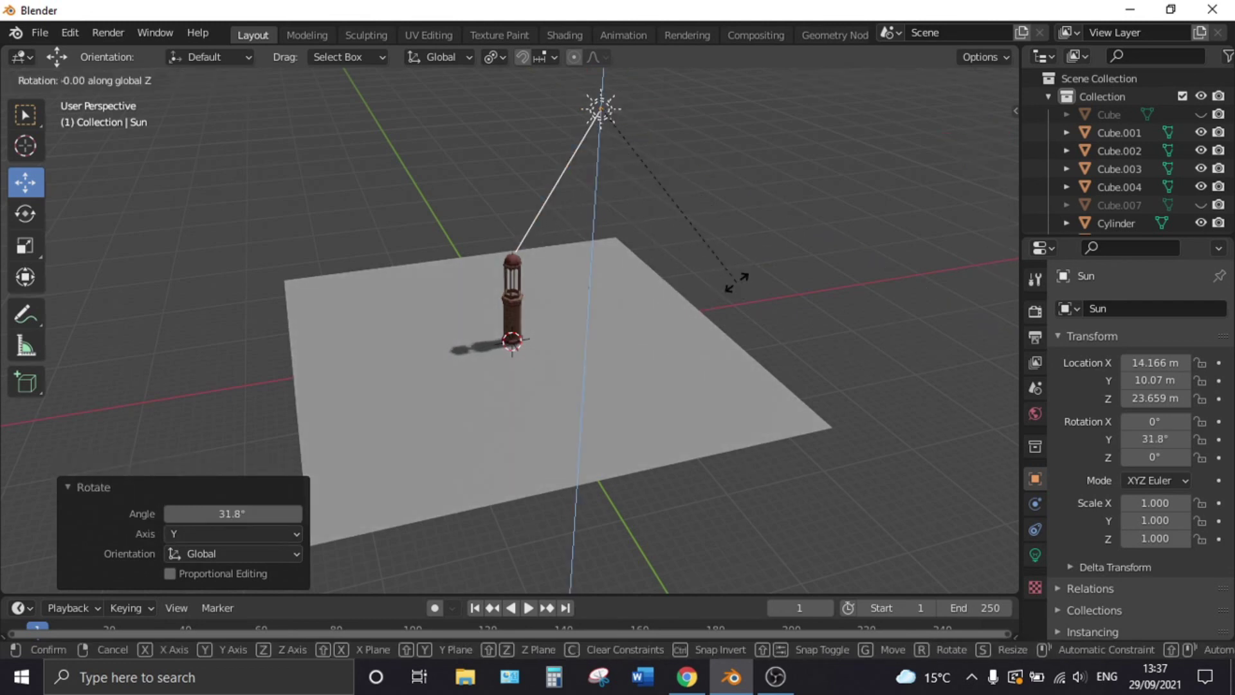
pyautogui.click(514, 297)
# Step: Select the ground plane and scale it up by 5 again
pyautogui.scroll(5, 512, 293)
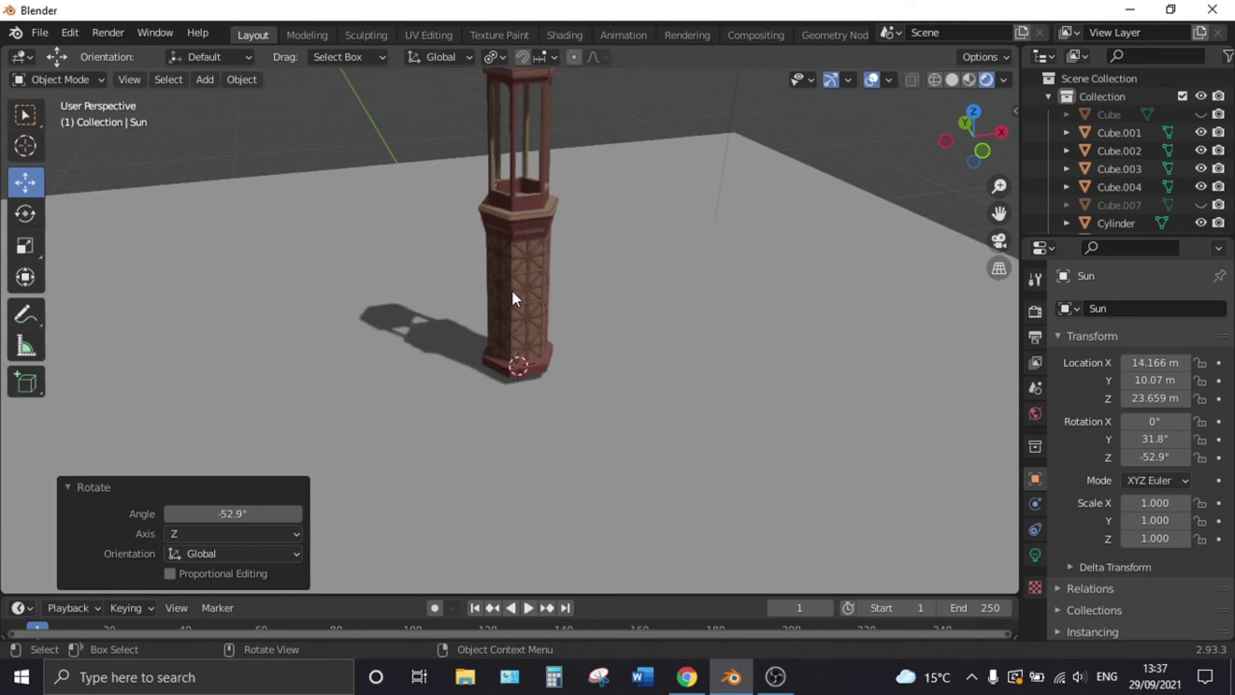
pyautogui.keyDown('shift'); pyautogui.moveTo(562, 330); pyautogui.dragTo(559, 376, button='middle'); pyautogui.keyUp('shift')
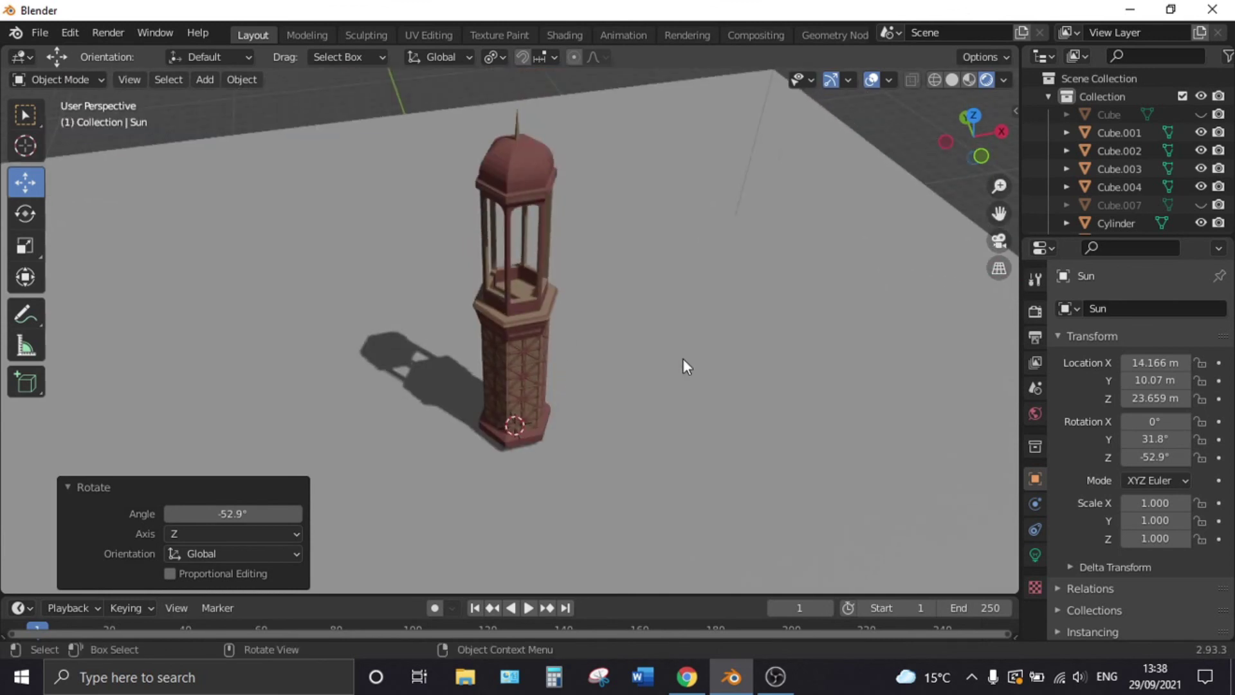
pyautogui.hotkey('shift', 'a')
pyautogui.click(726, 366)
pyautogui.write('s5')
pyautogui.press('Return')
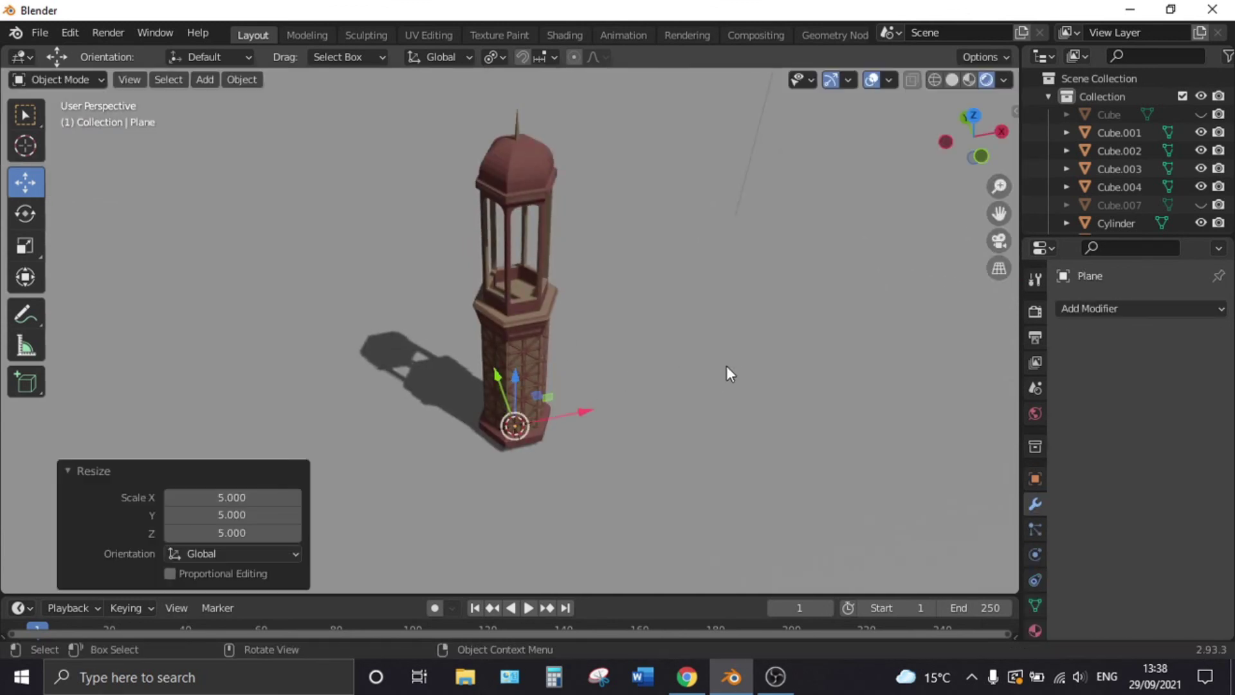
pyautogui.moveTo(683, 360)
pyautogui.mouseDown(button='middle')
pyautogui.moveTo(698, 358)
pyautogui.moveTo(684, 354)
pyautogui.mouseUp(button='middle')
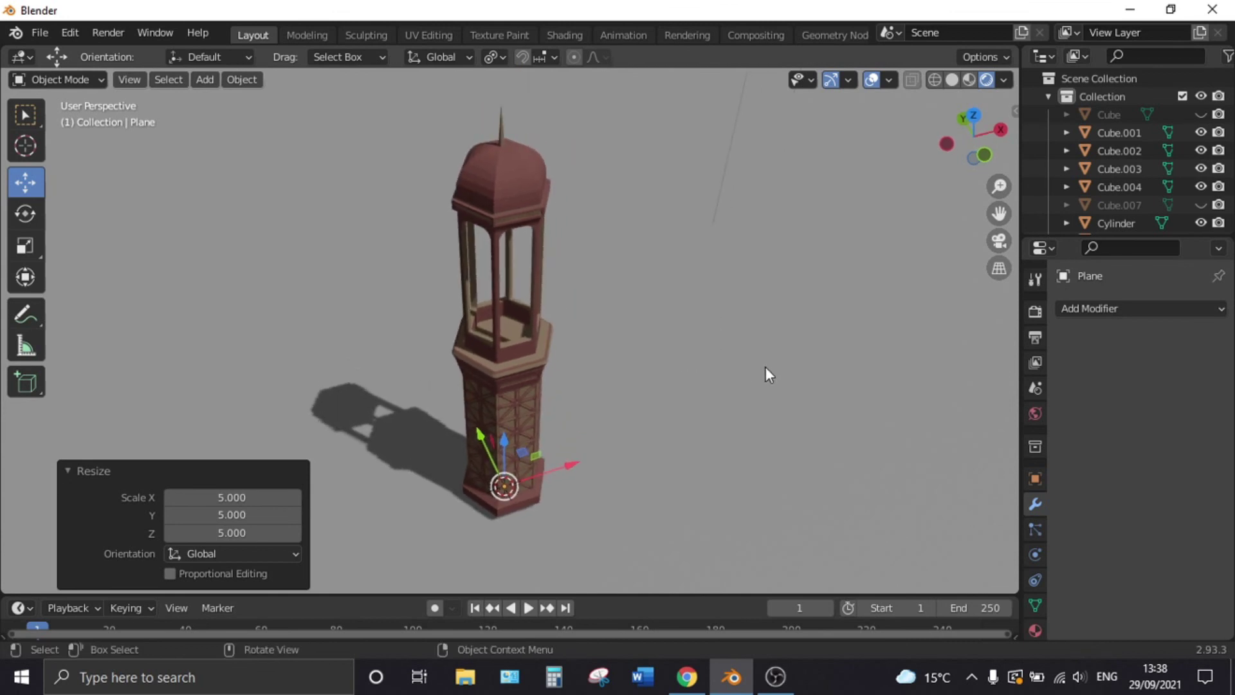
# Step: Create Material.005 for the ground plane with a dark olive base colour, returning to Layout
pyautogui.click(569, 35)
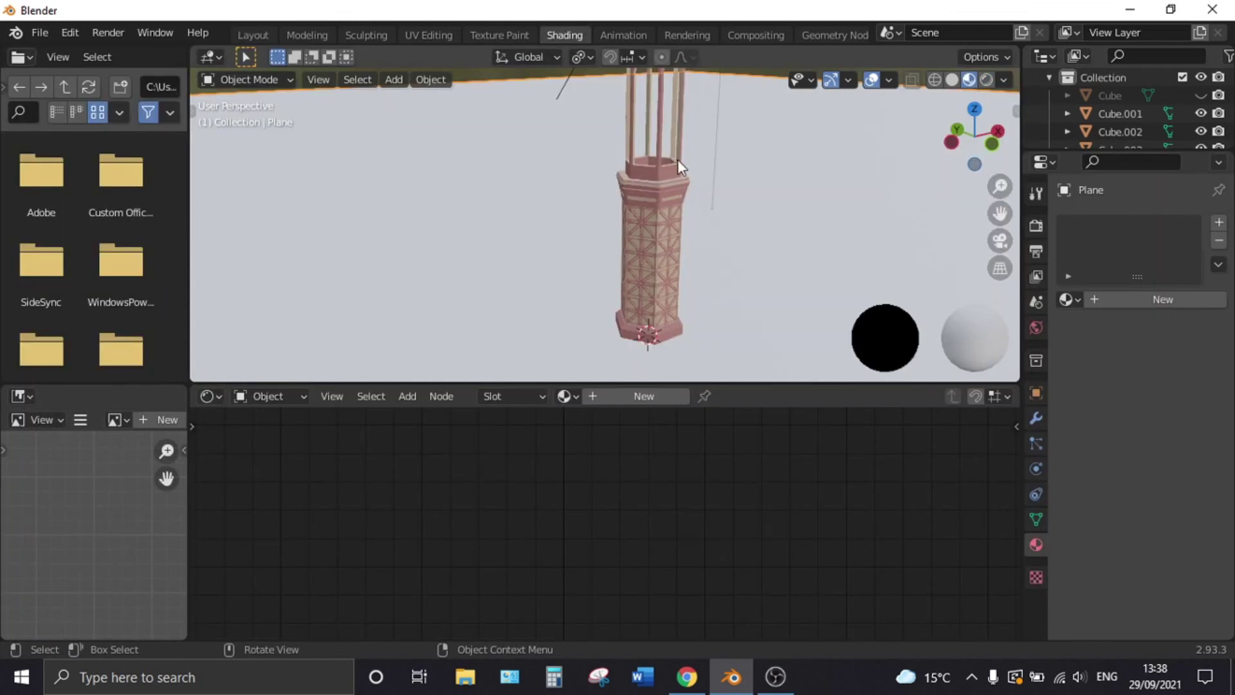
pyautogui.click(650, 397)
pyautogui.click(756, 450)
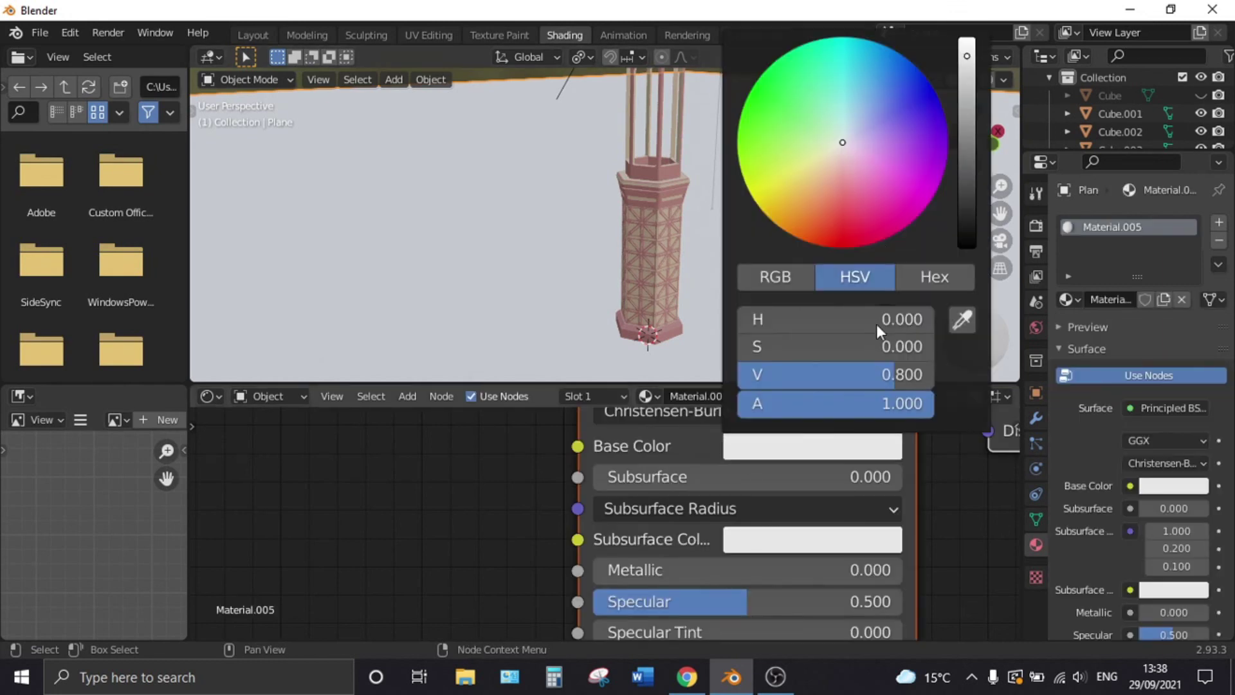
pyautogui.moveTo(830, 161)
pyautogui.mouseDown()
pyautogui.moveTo(815, 178)
pyautogui.moveTo(818, 157)
pyautogui.mouseUp()
pyautogui.click(807, 200)
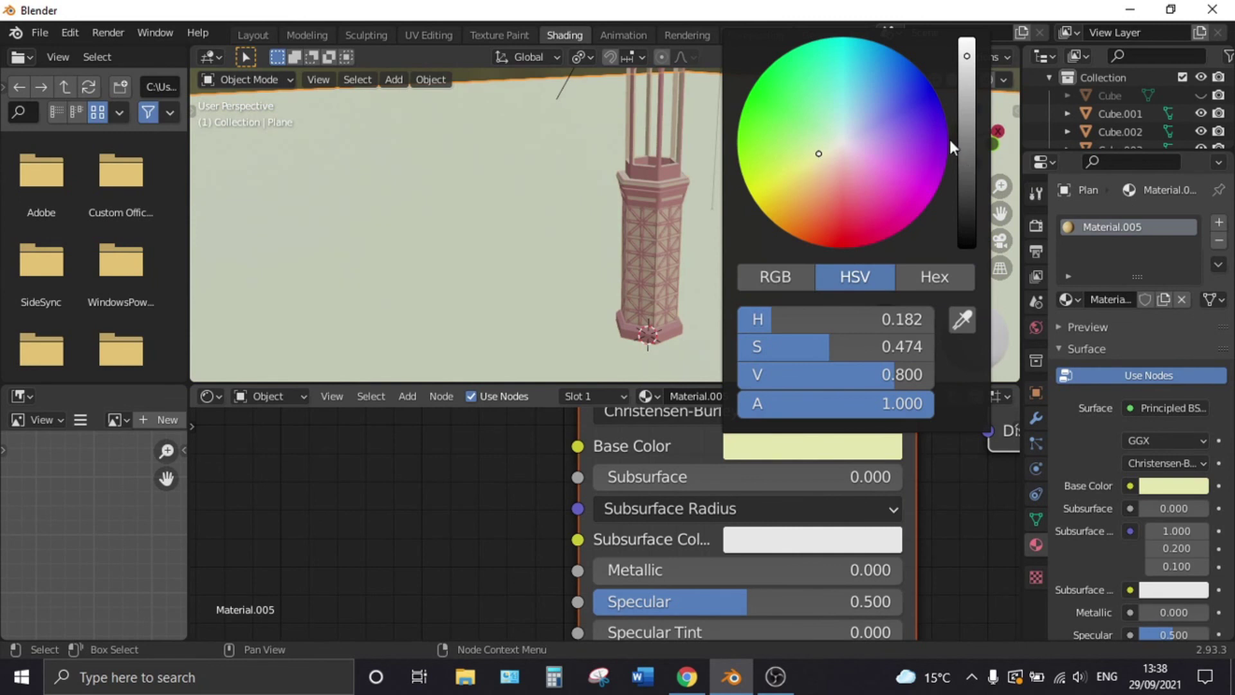
pyautogui.moveTo(974, 80)
pyautogui.mouseDown()
pyautogui.moveTo(966, 126)
pyautogui.moveTo(965, 111)
pyautogui.mouseUp()
pyautogui.click(818, 164)
pyautogui.moveTo(818, 164); pyautogui.dragTo(806, 196)
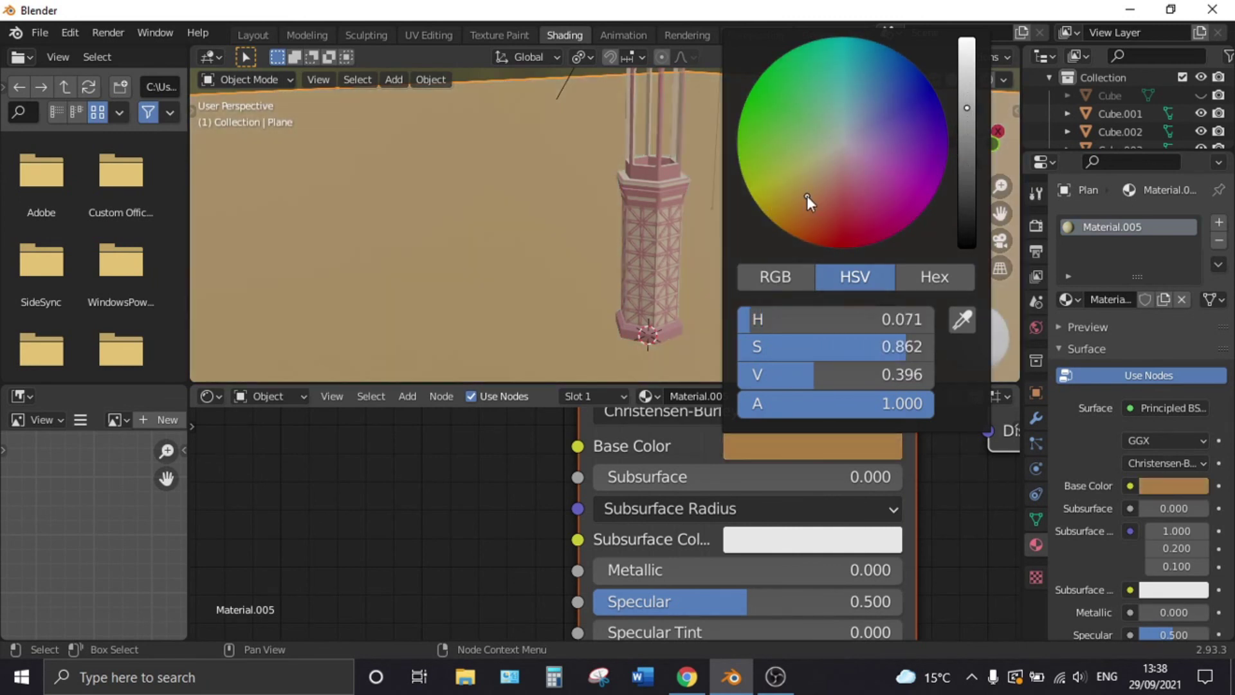
pyautogui.click(804, 176)
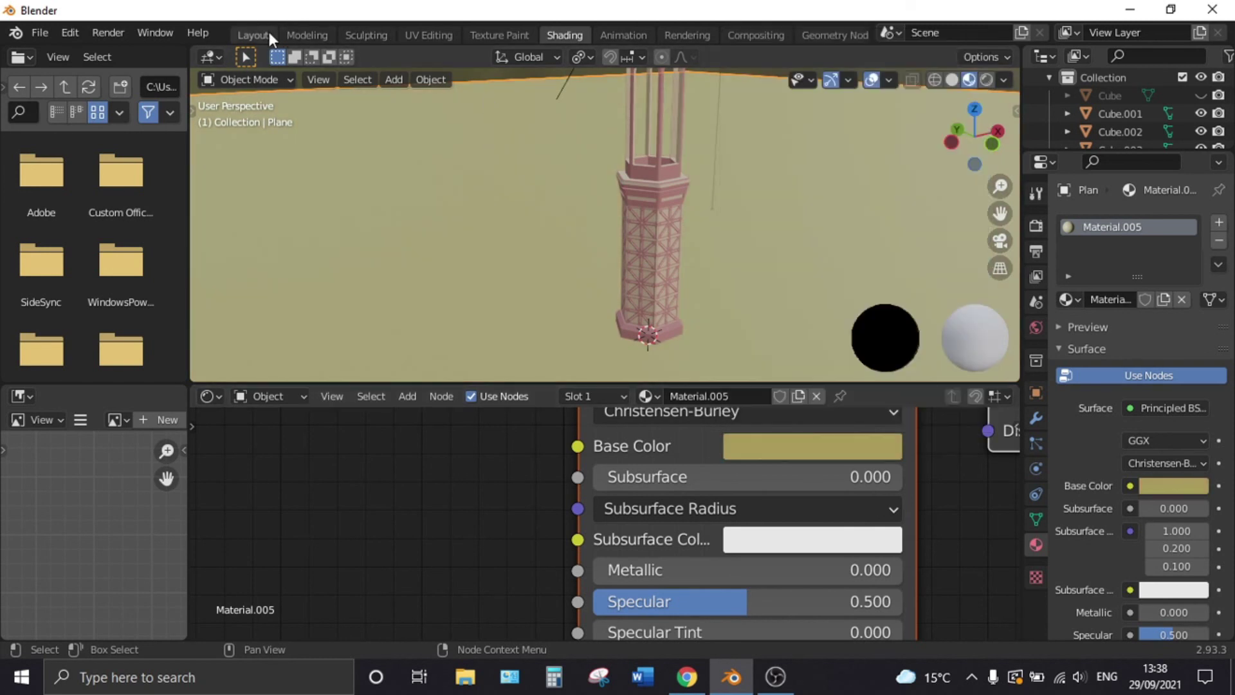
pyautogui.click(268, 34)
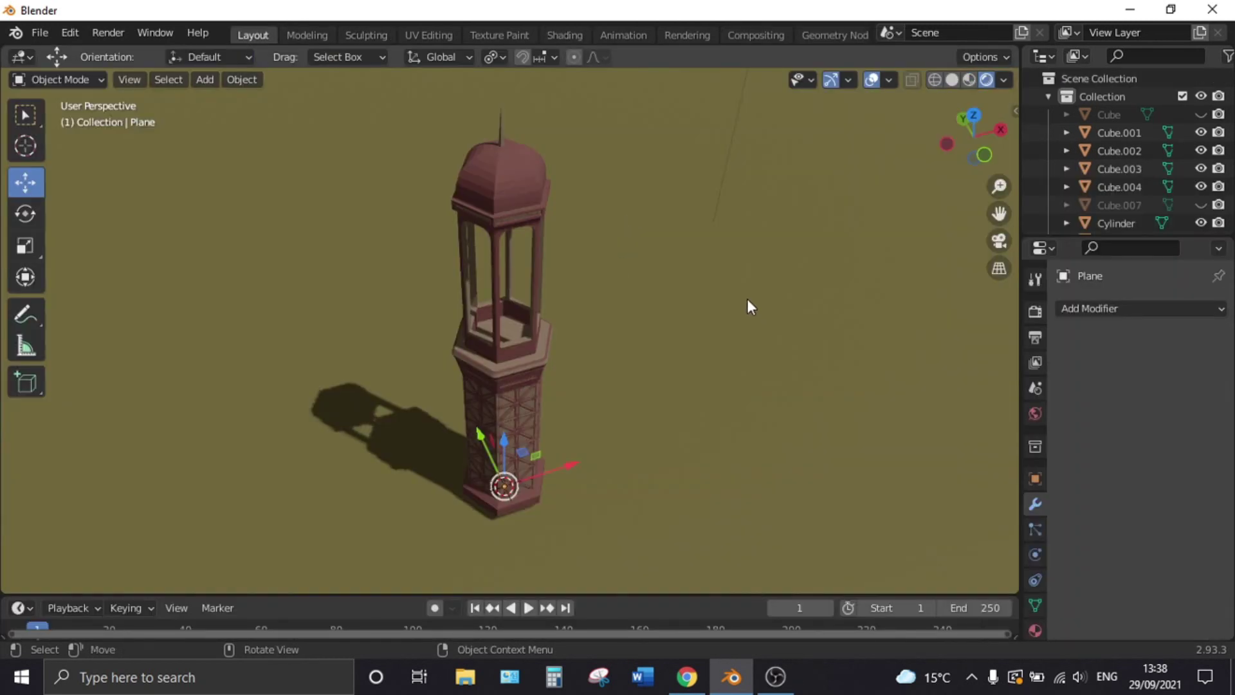
# Step: Zoom out and browse the Texture, Object, Collection, World and Scene properties
pyautogui.moveTo(734, 304); pyautogui.dragTo(663, 335, button='middle')
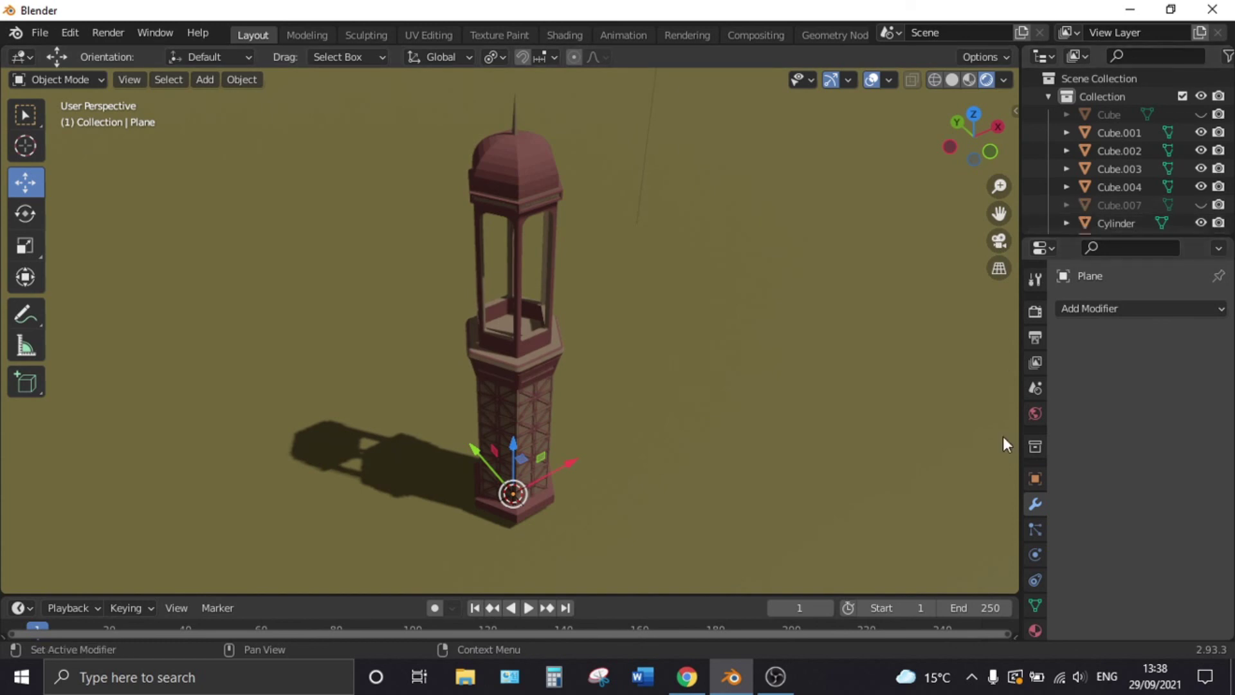
pyautogui.scroll(-5, 708, 283)
pyautogui.scroll(-1, 648, 221)
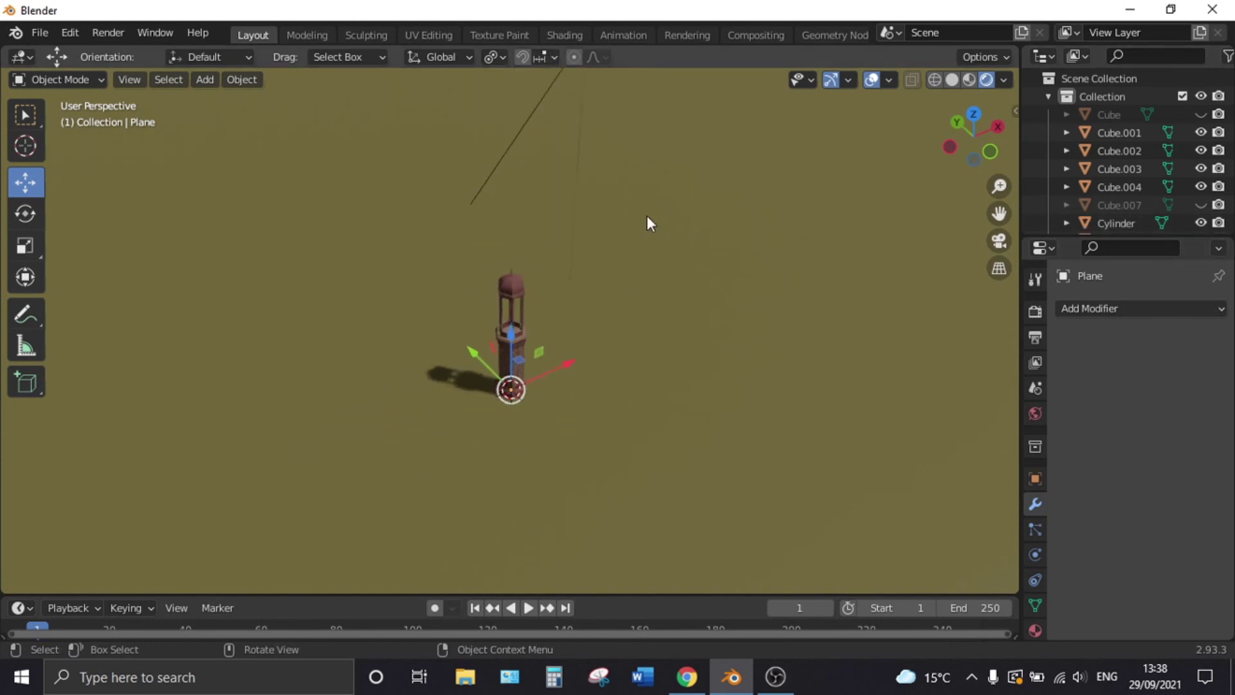
pyautogui.scroll(-3, 630, 212)
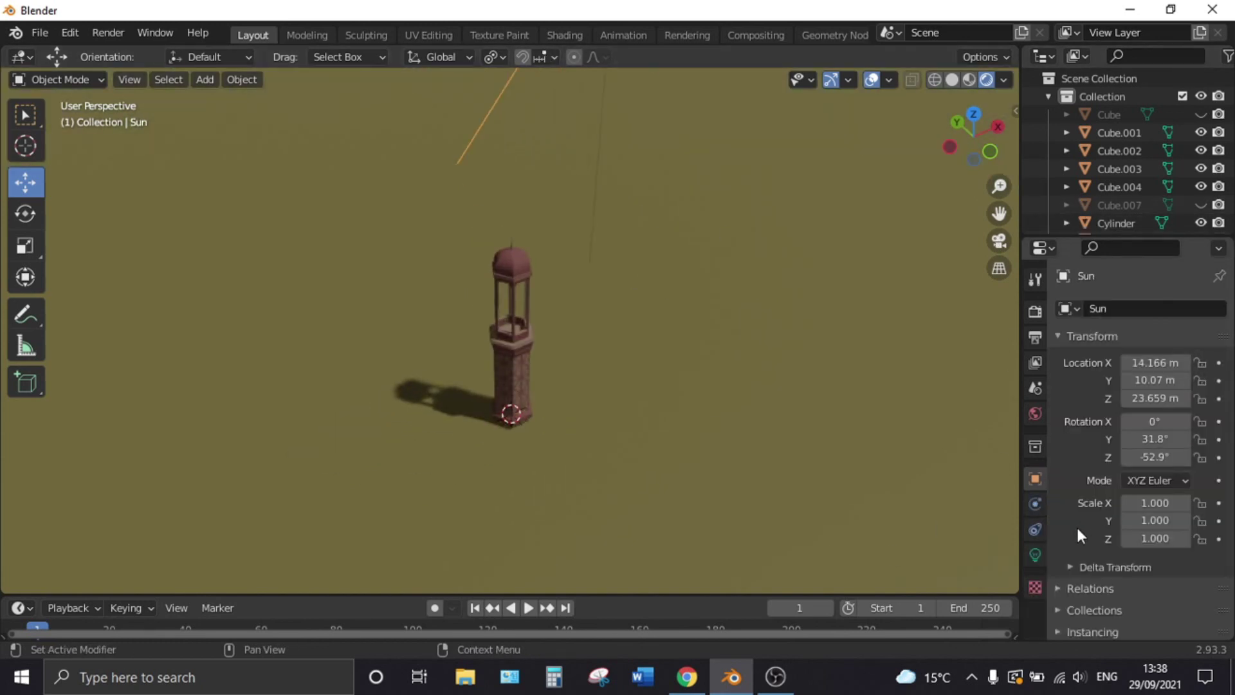
pyautogui.scroll(-3, 1062, 546)
pyautogui.click(1036, 582)
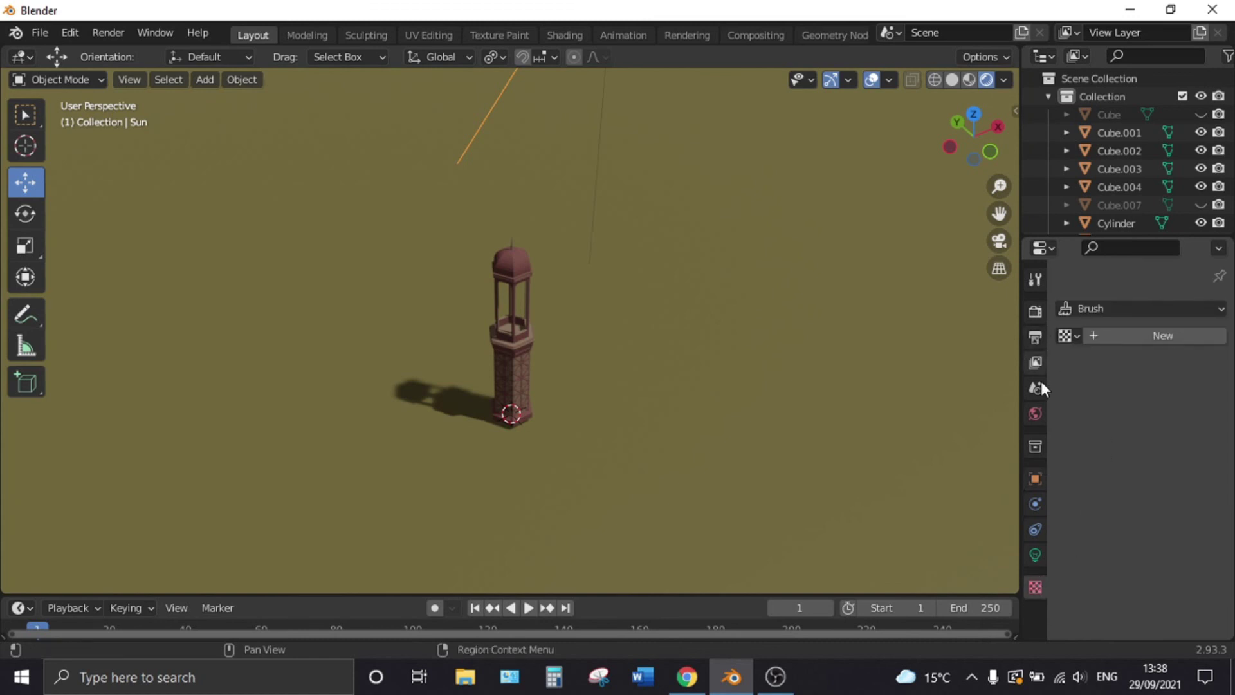
pyautogui.click(1035, 478)
pyautogui.click(1034, 444)
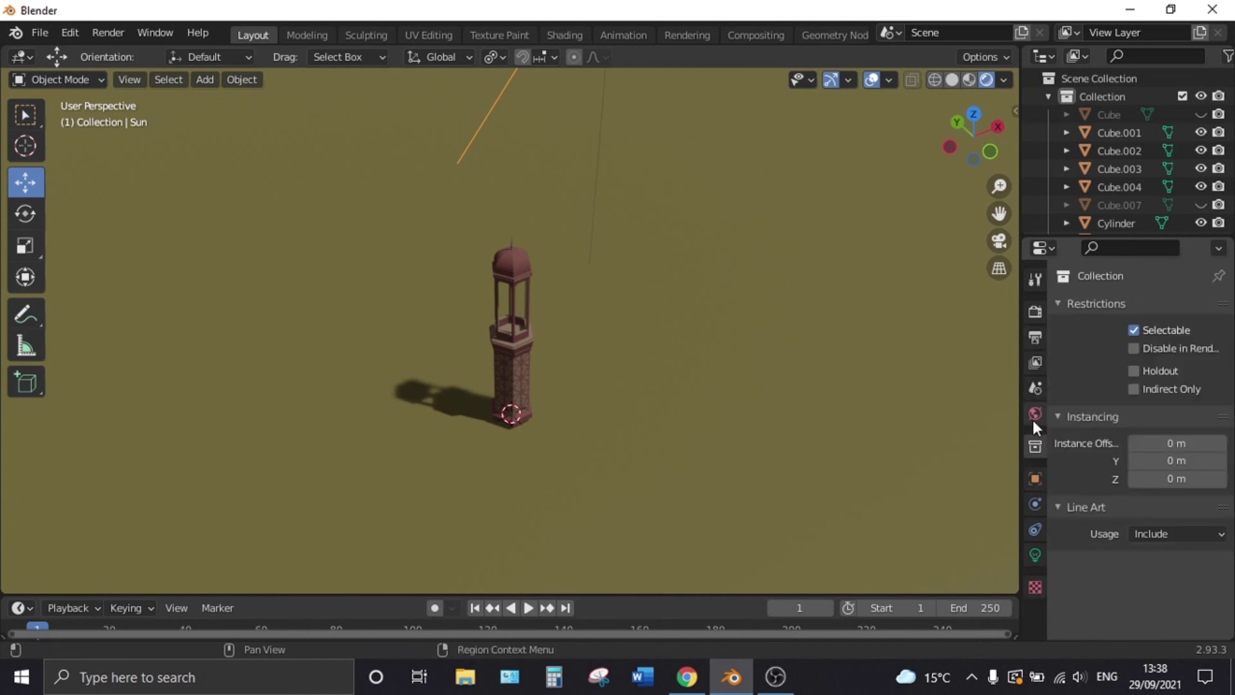
pyautogui.click(1033, 415)
pyautogui.click(1035, 388)
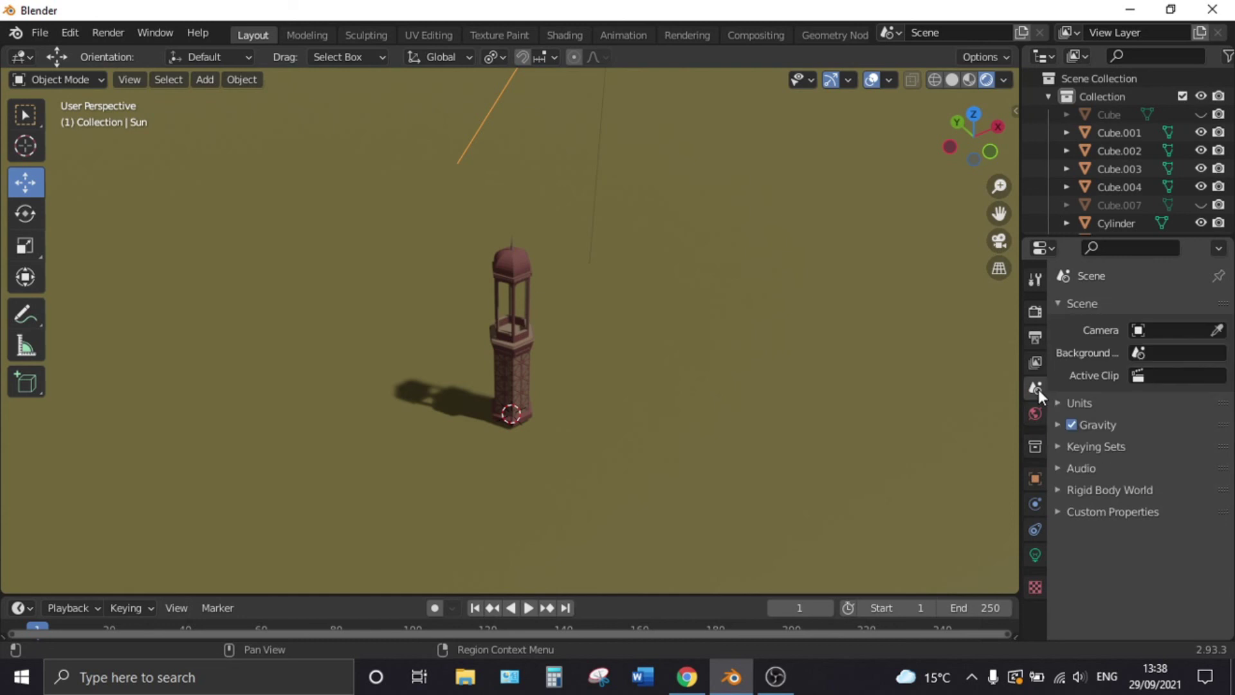